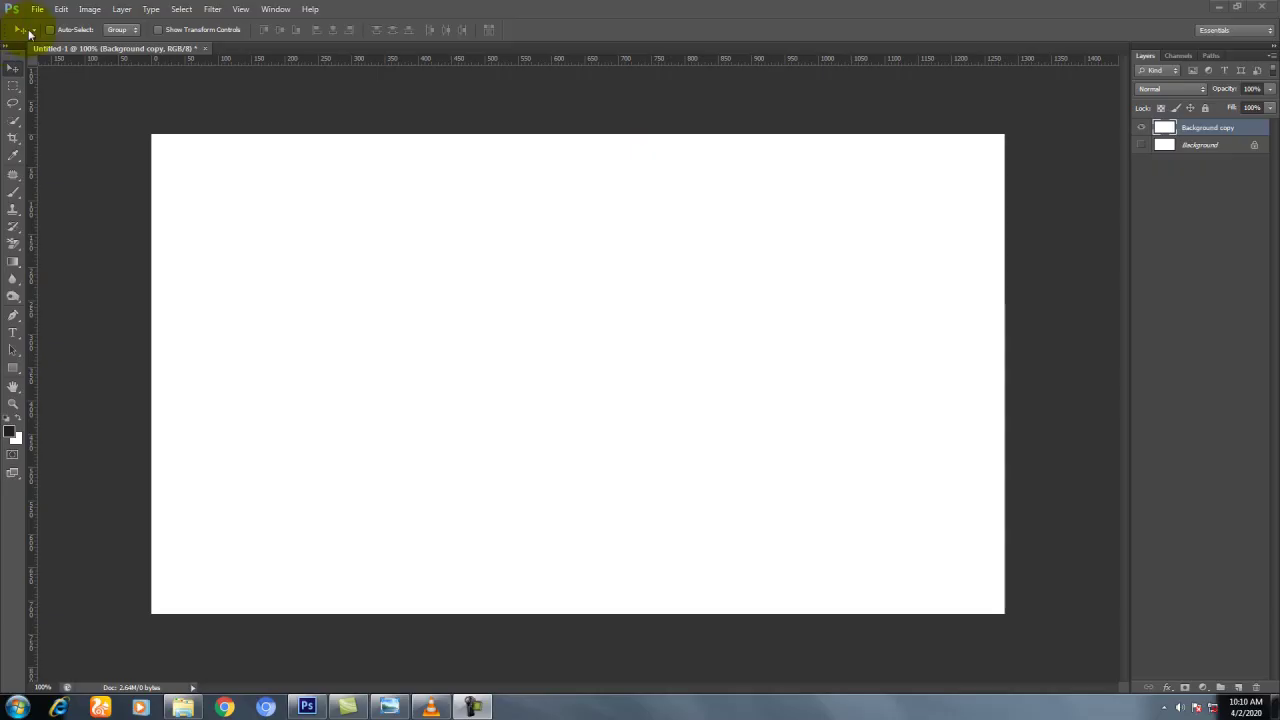
Create a new white document, 1000 × 720 px at 72 resolution
left_click(37, 9)
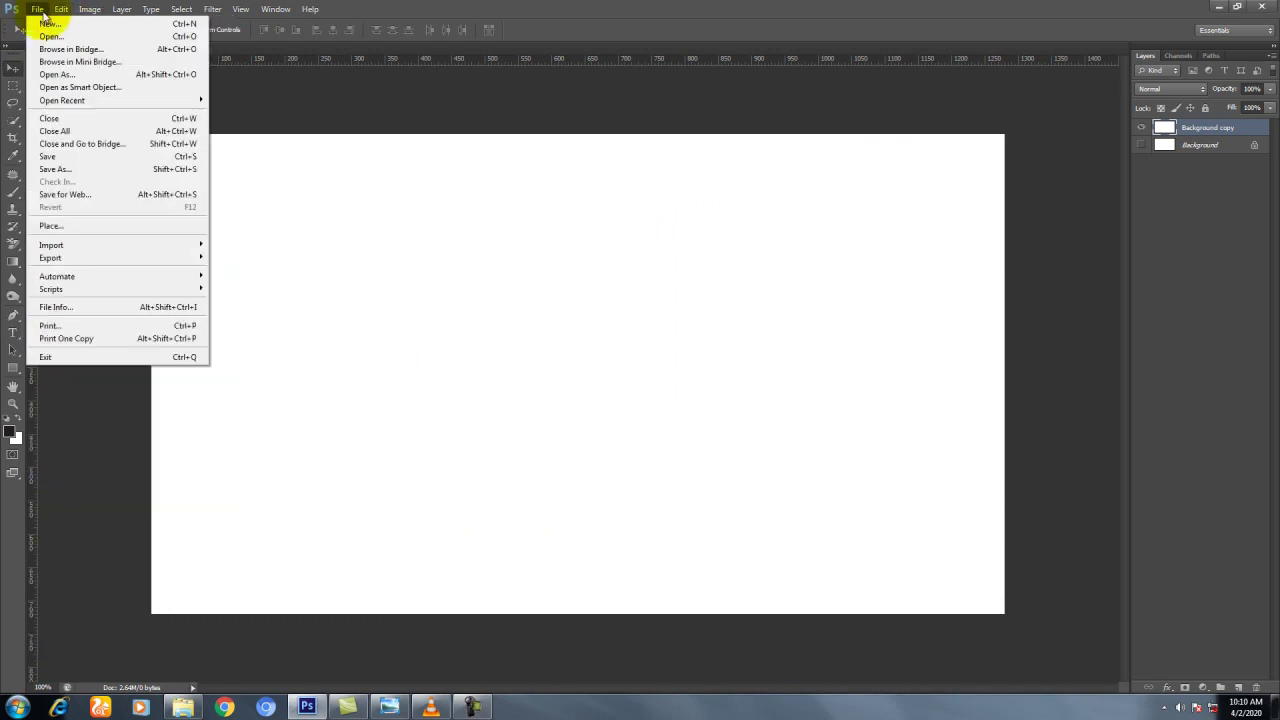
left_click(46, 23)
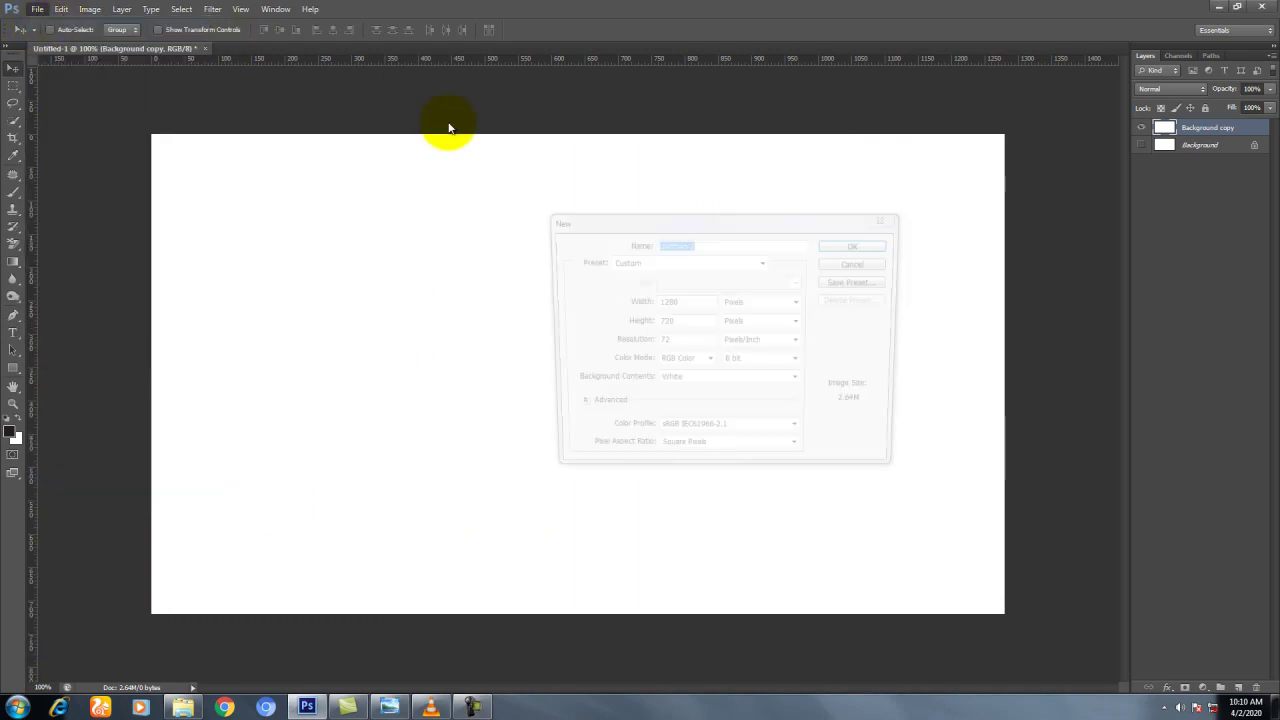
left_click_drag(686, 302, 650, 306)
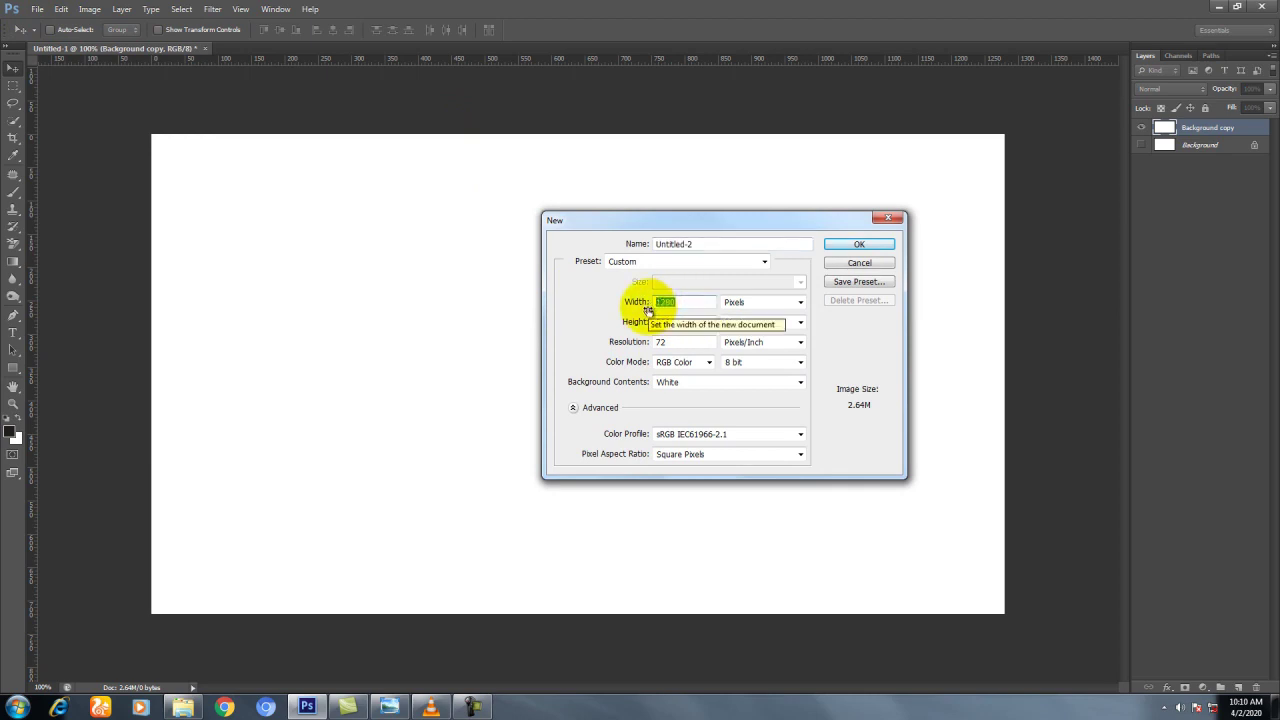
type("1")
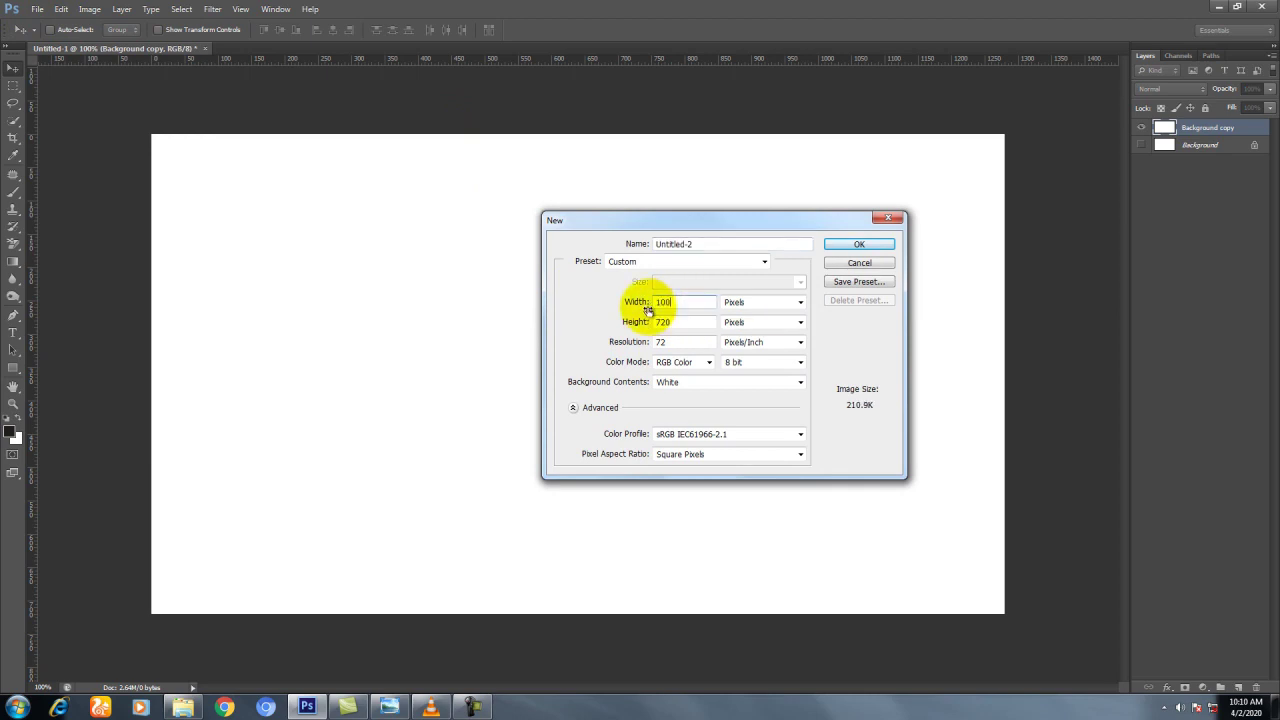
left_click(858, 246)
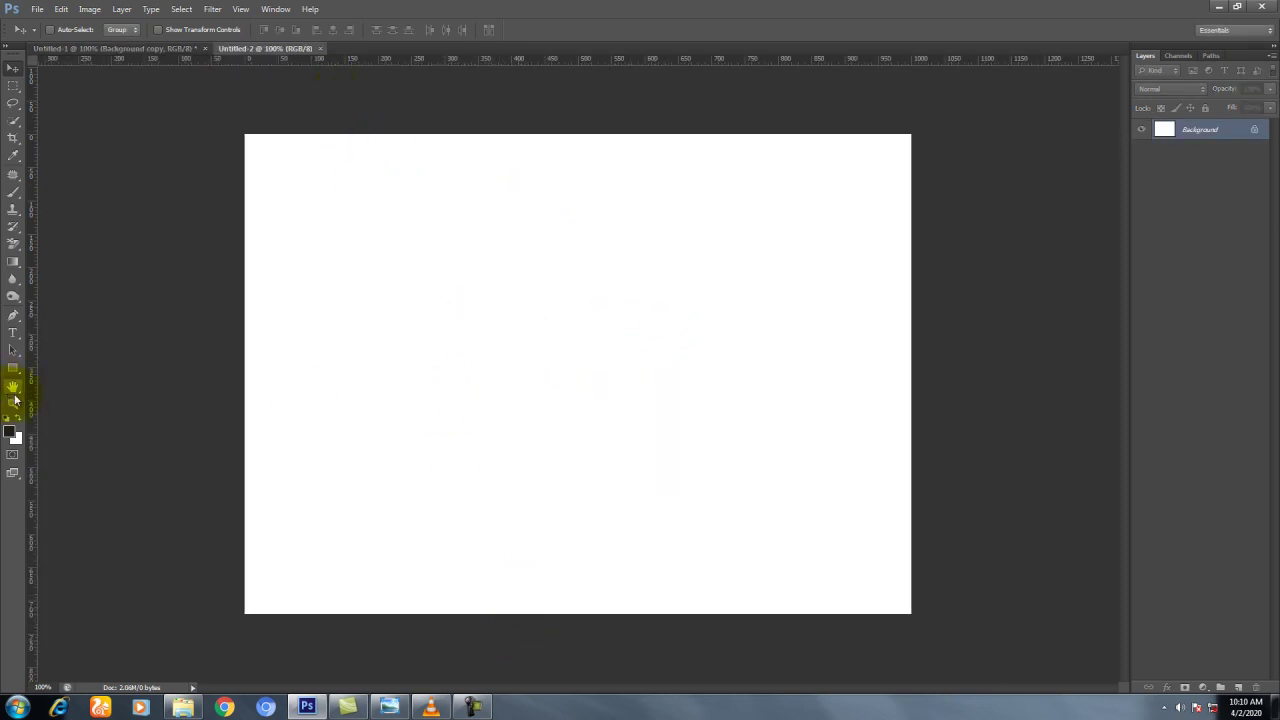
Draw a black rectangle from the canvas's top-right corner over the right part
left_click(15, 372)
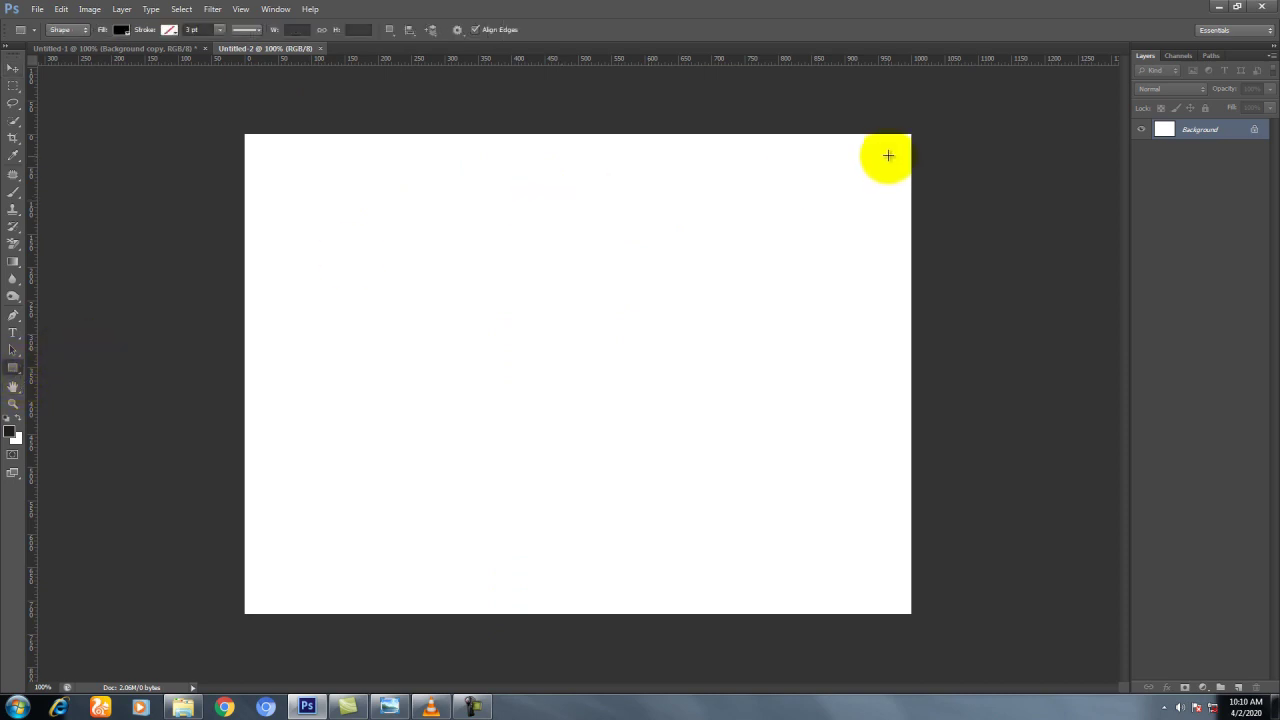
mouse_move(922, 130)
left_mouse_down()
mouse_move(595, 598)
mouse_move(549, 620)
left_mouse_up()
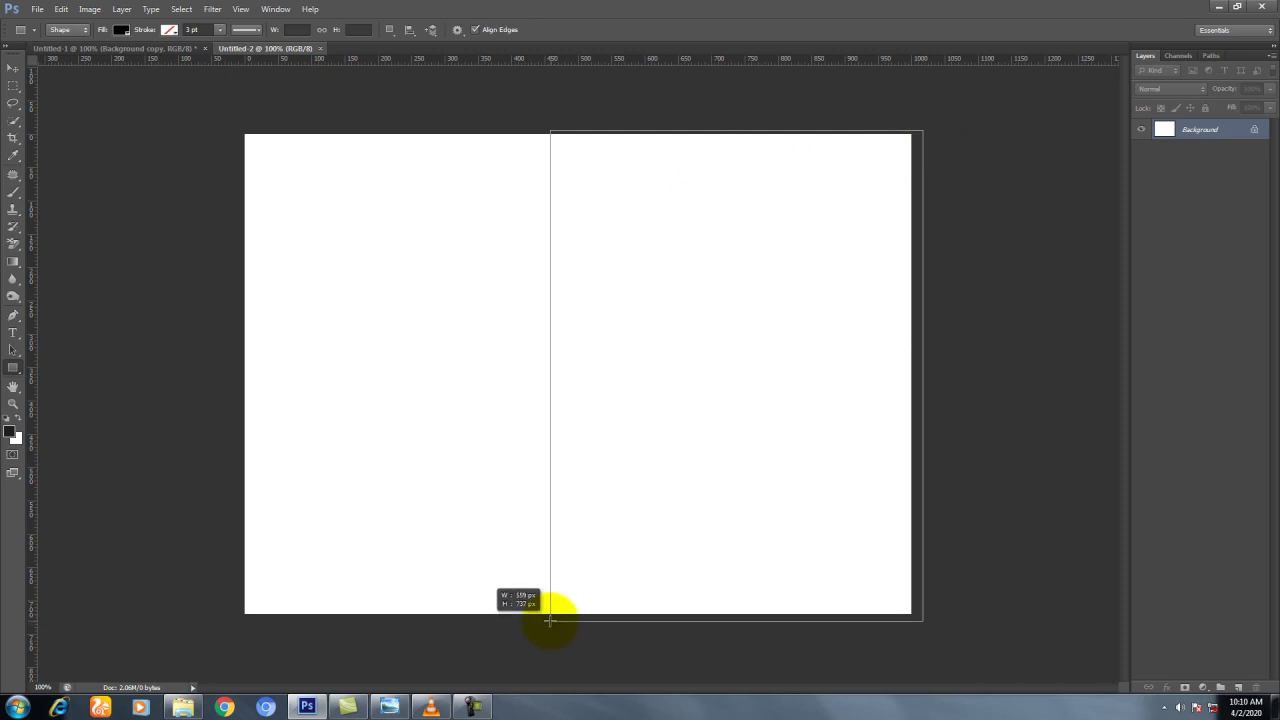
left_click_drag(549, 620, 549, 620)
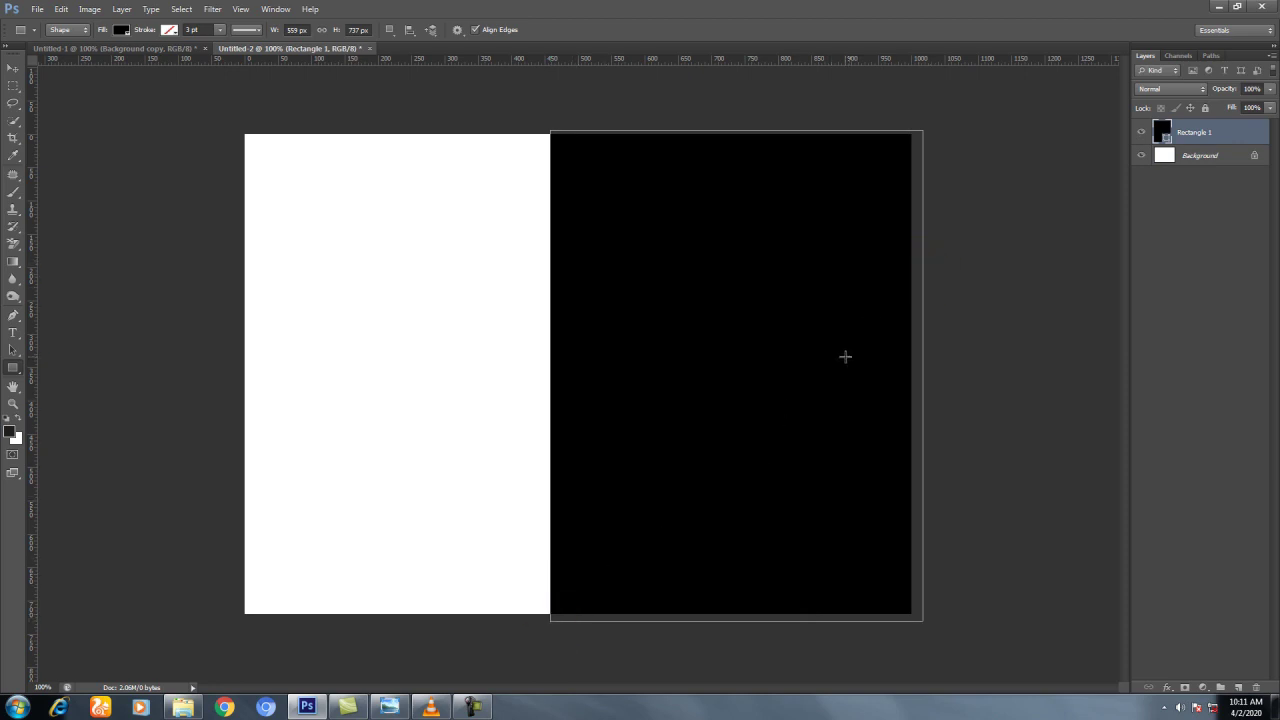
Distort the rectangle, shifting its bottom-left corner right to slant the left edge
key("ctrl+t")
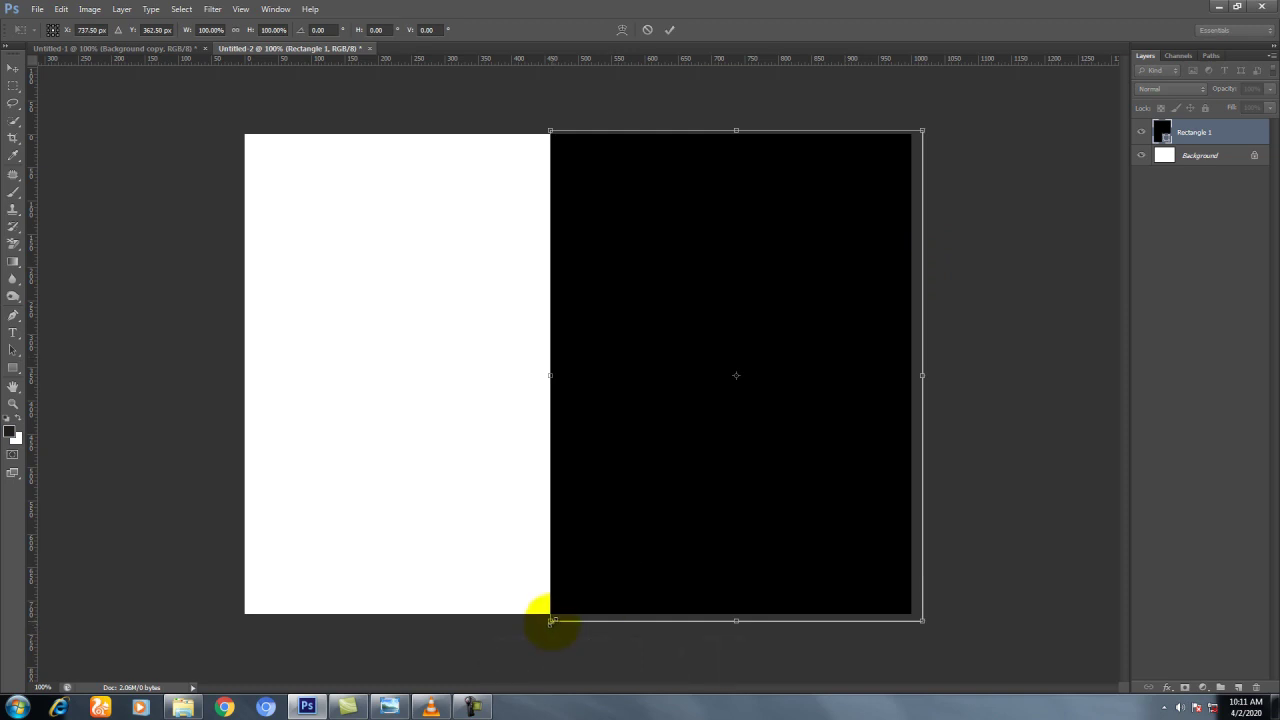
right_click(669, 480)
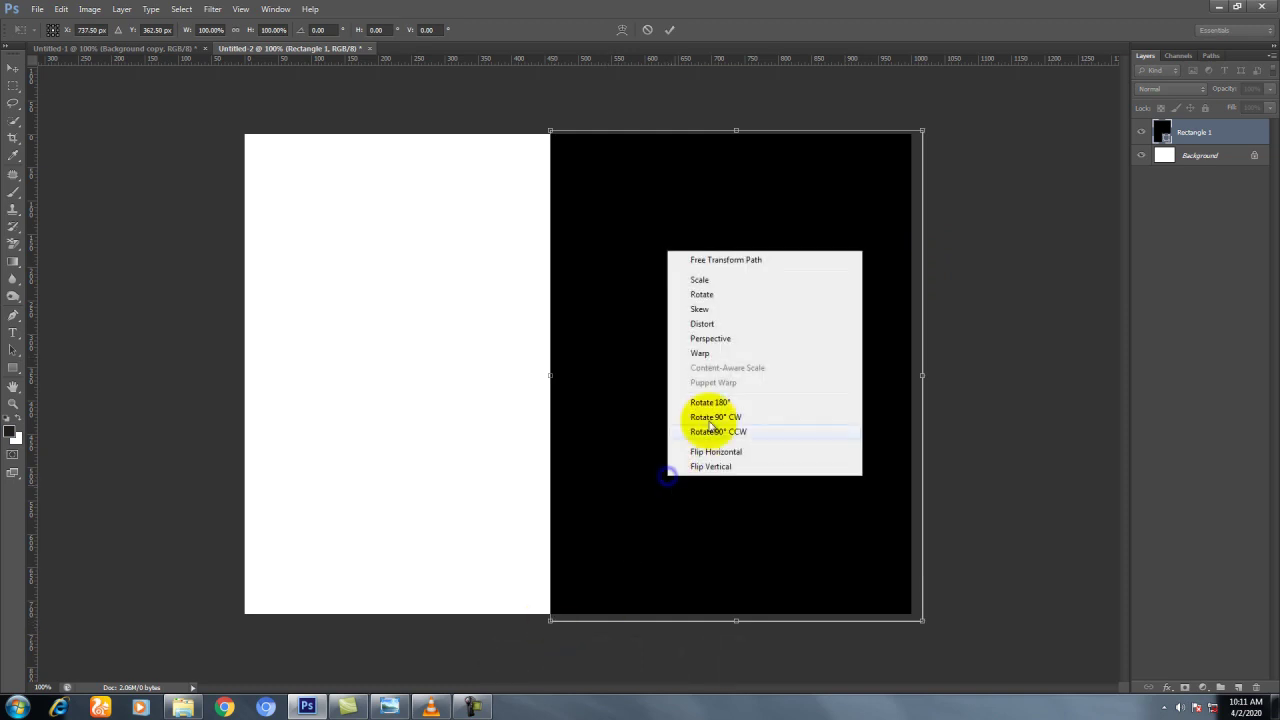
left_click(720, 323)
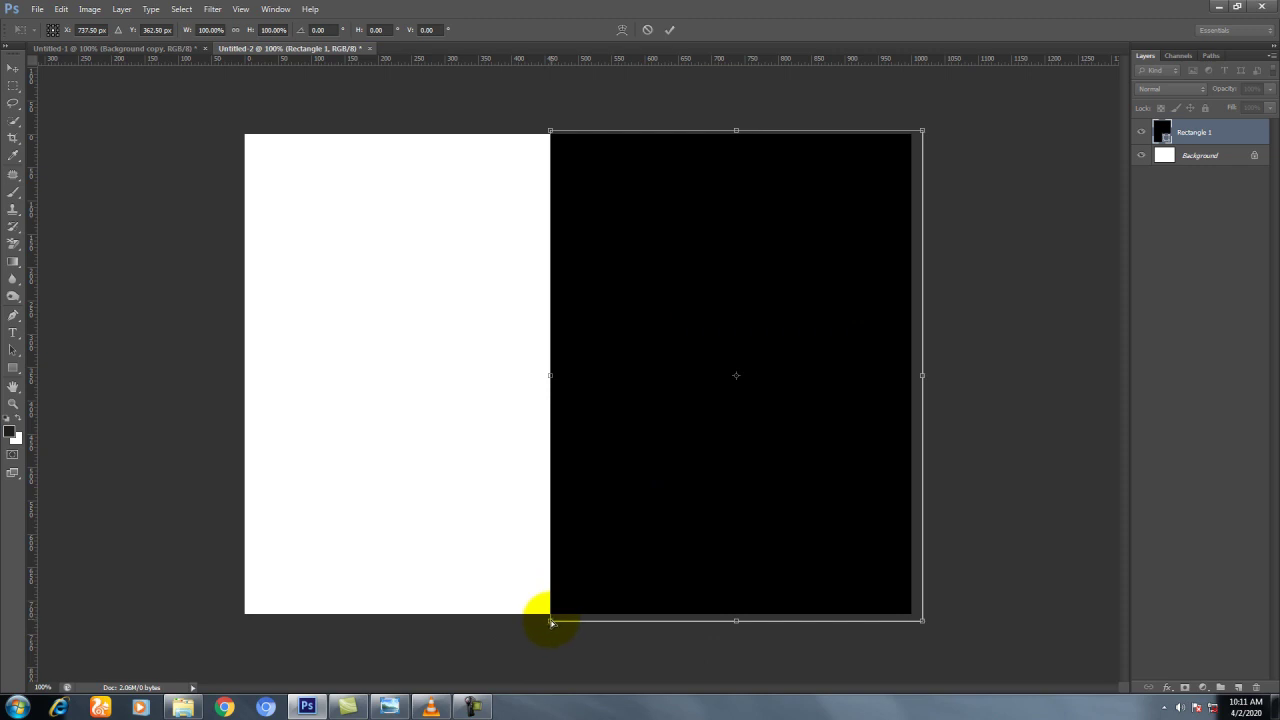
left_click_drag(551, 622, 603, 624)
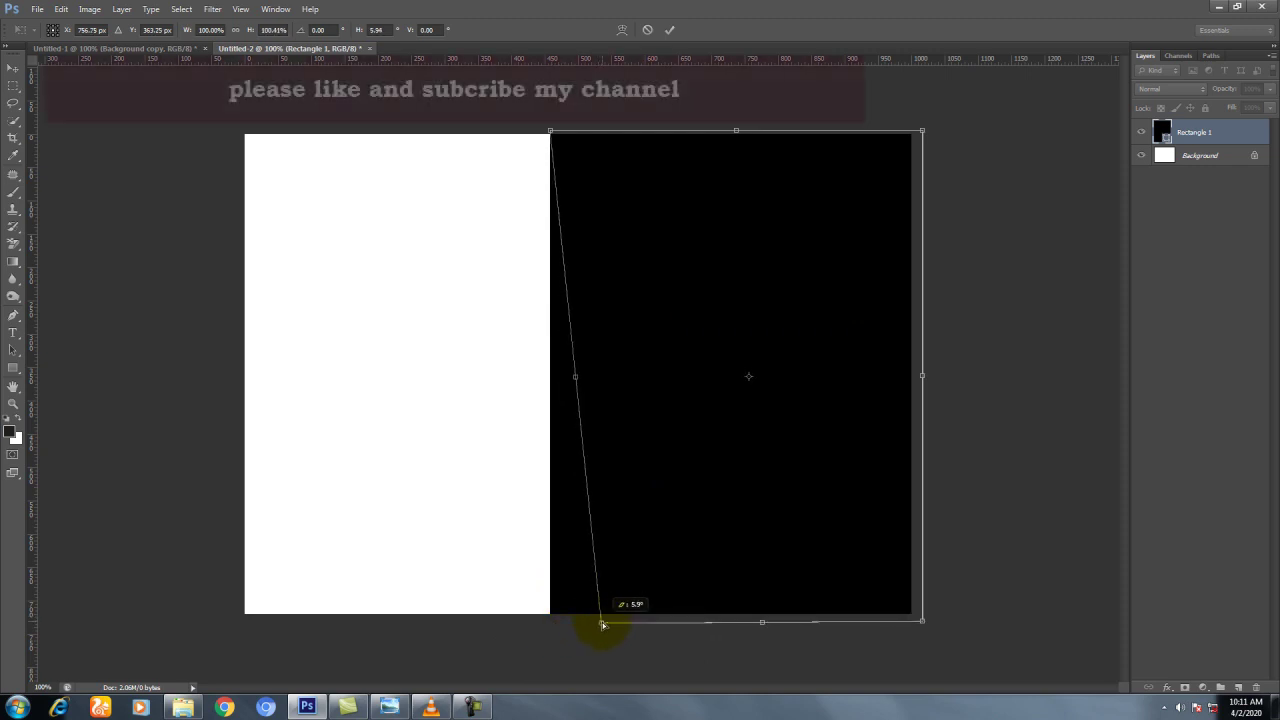
left_click_drag(603, 624, 603, 624)
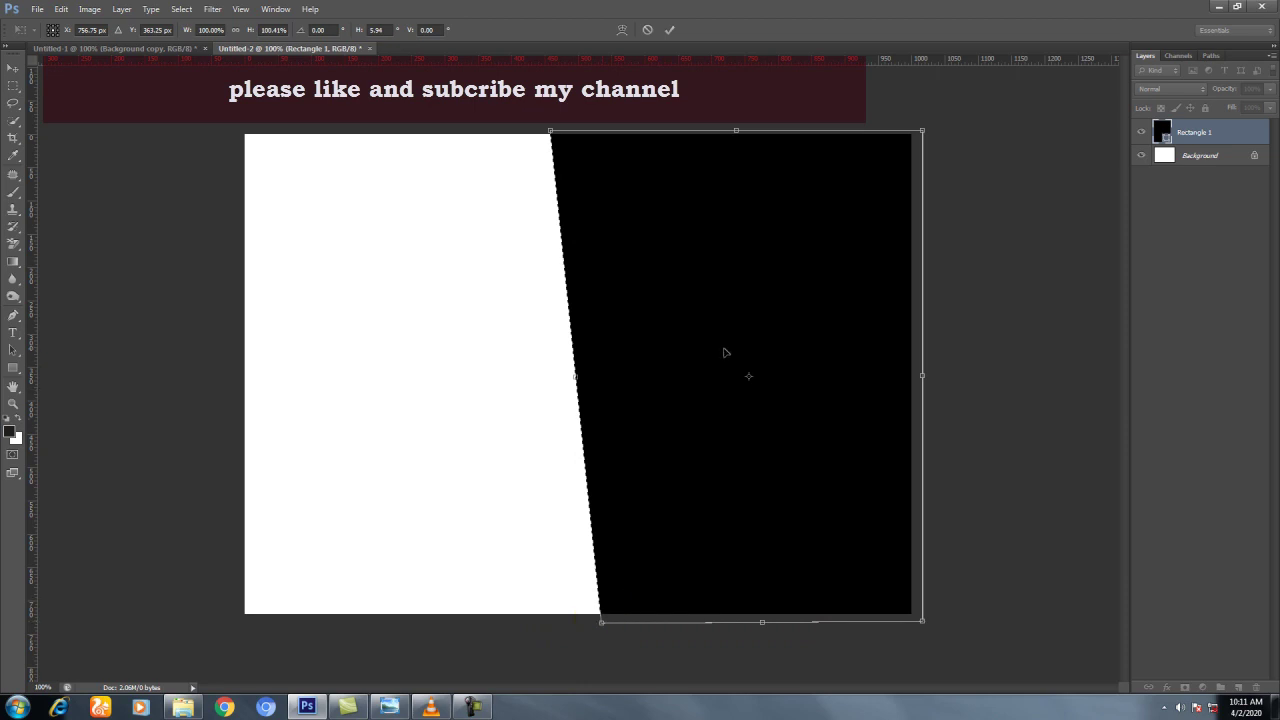
right_click(714, 303)
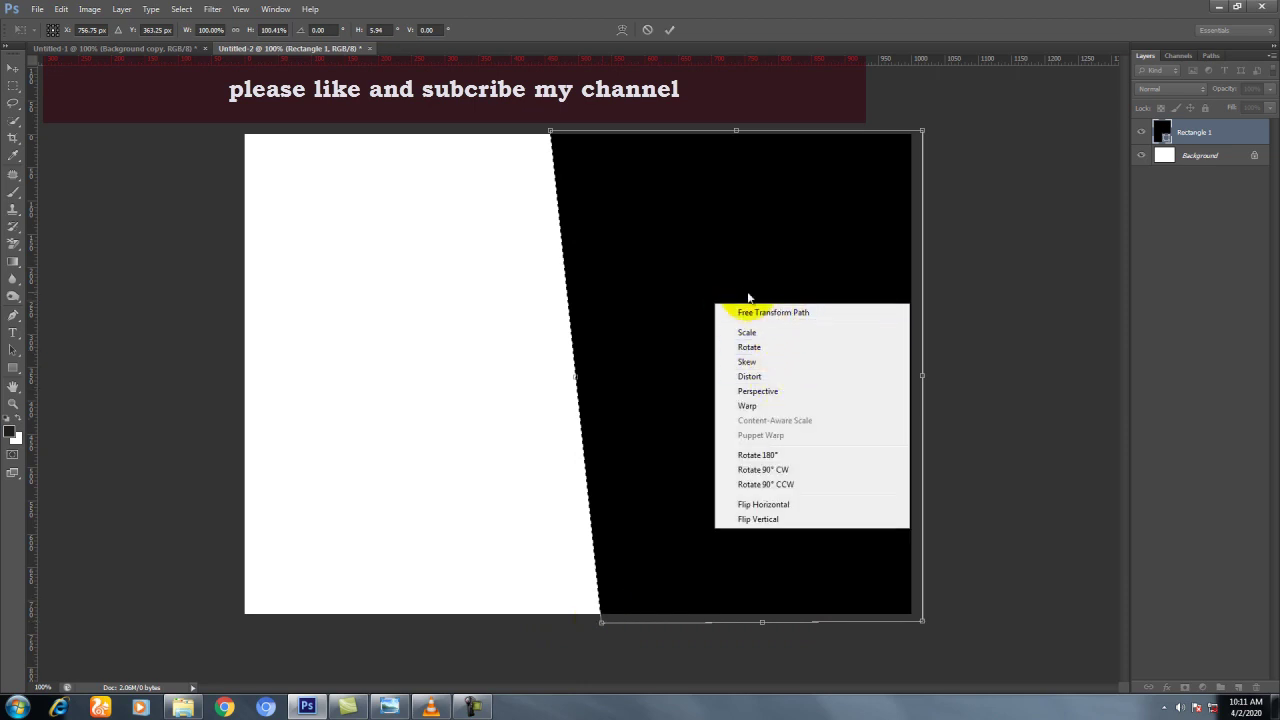
left_click(734, 288)
key("Return")
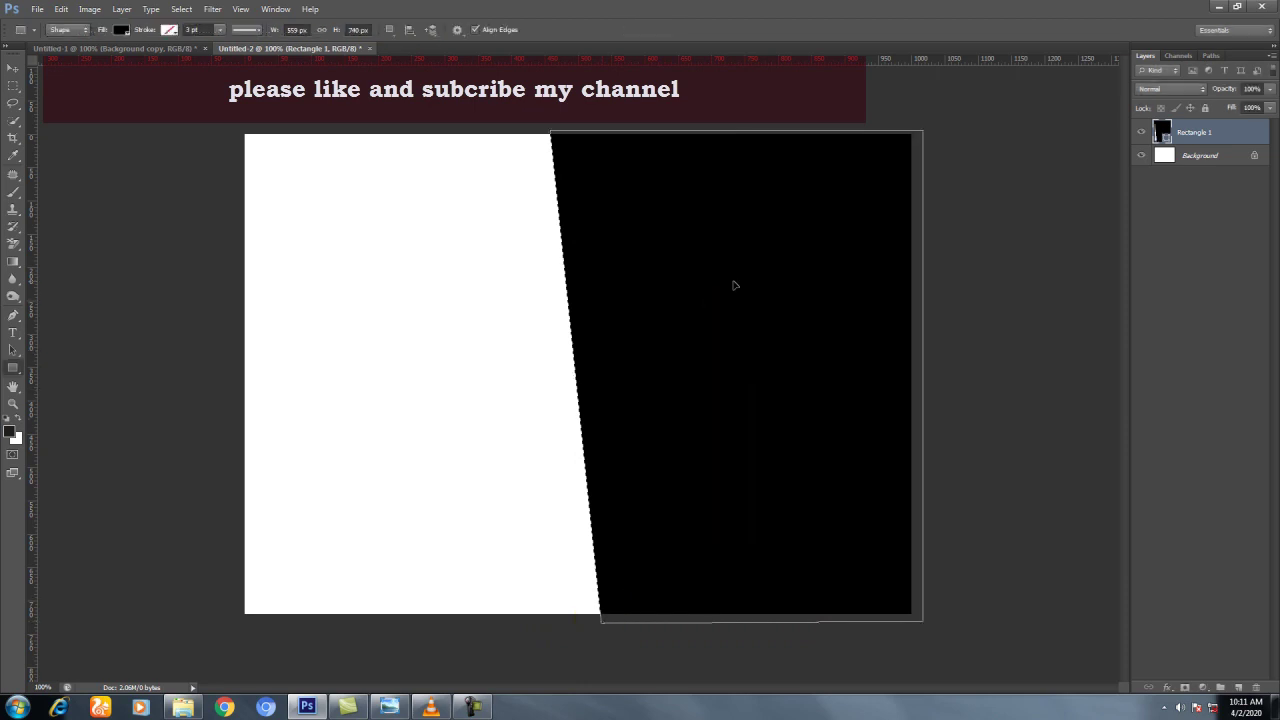
Rasterize the Rectangle 1 layer
right_click(1214, 132)
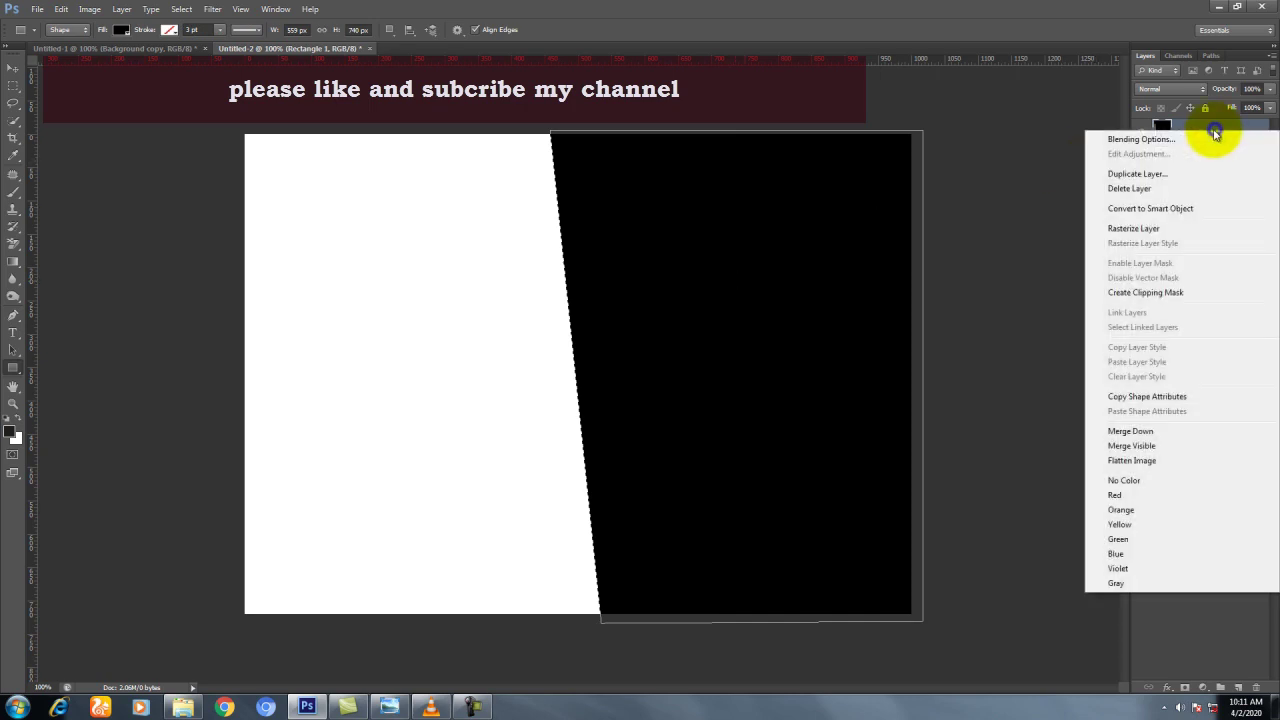
left_click(1132, 230)
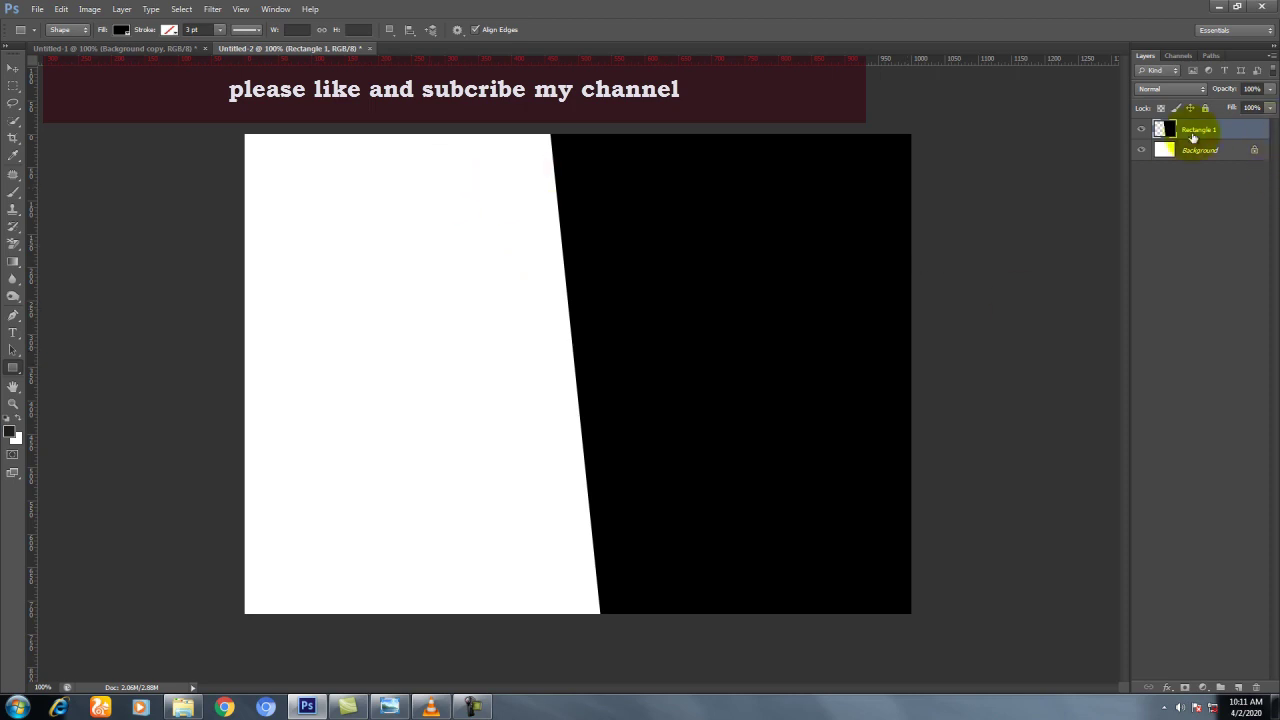
right_click(1200, 129)
left_click(1017, 284)
Add a Drop Shadow to Rectangle 1 with distance 10 px and size 20 px
double_click(1168, 129)
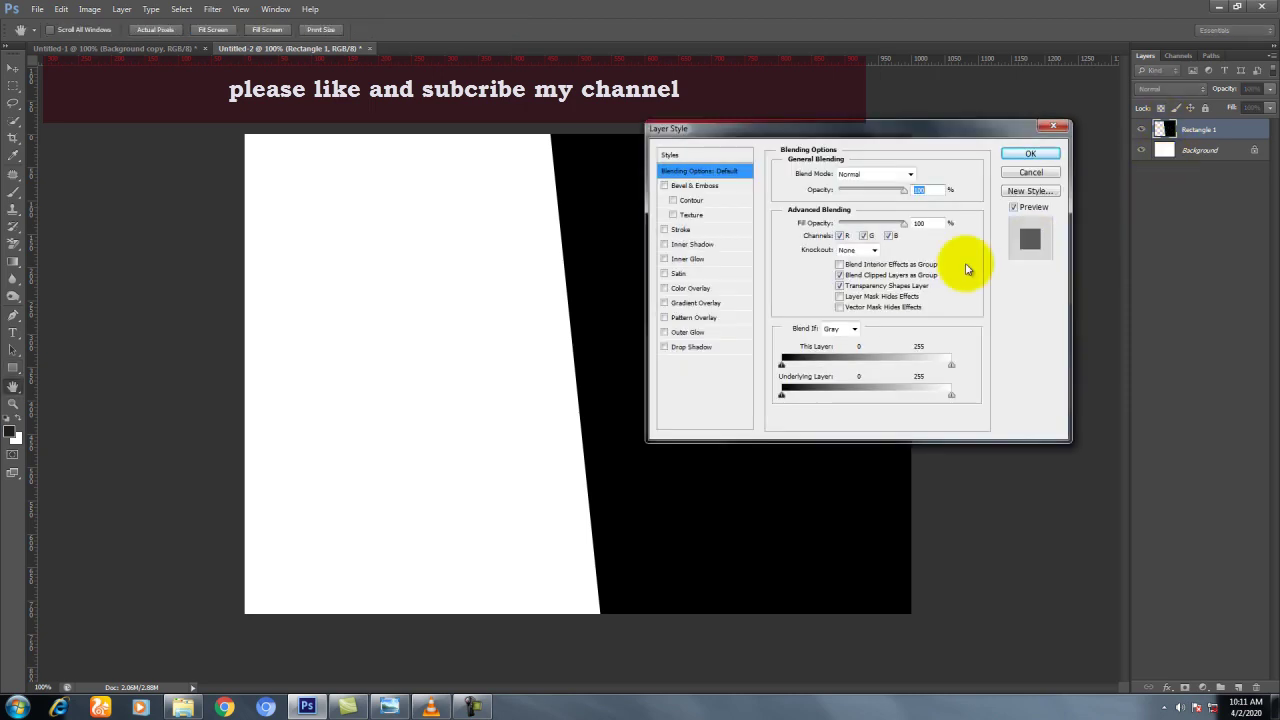
left_click(700, 346)
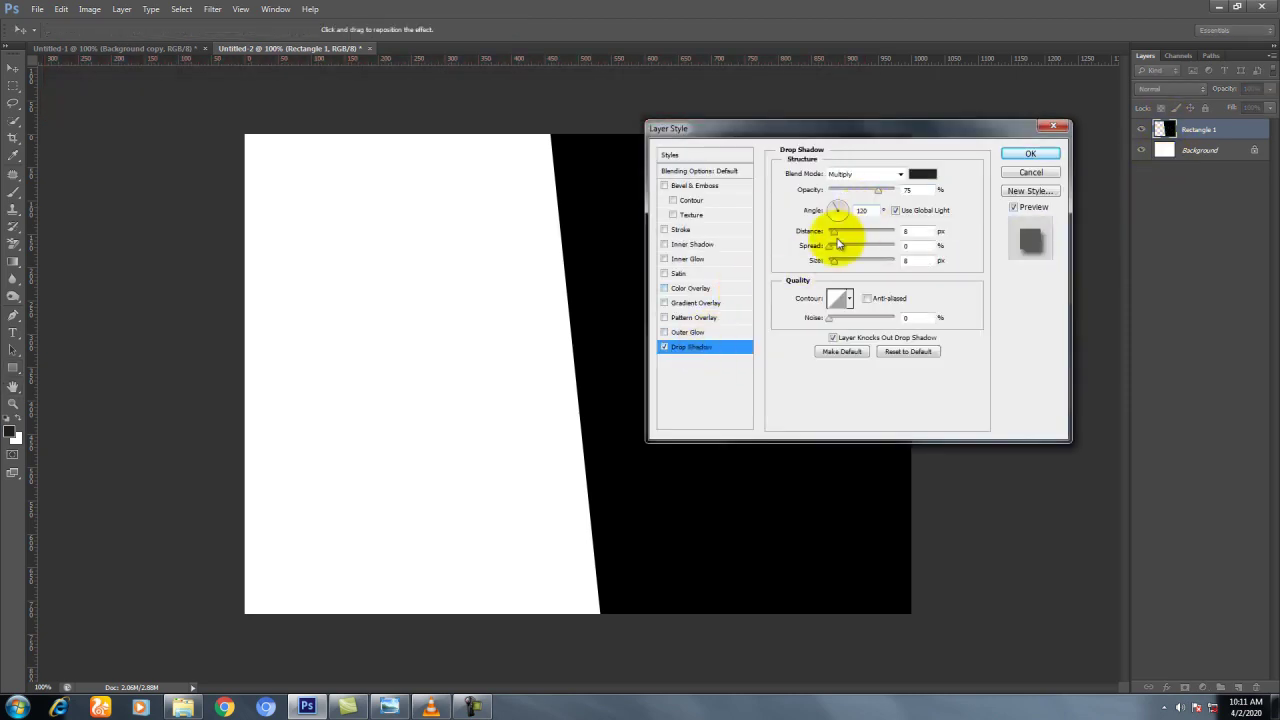
left_click(905, 231)
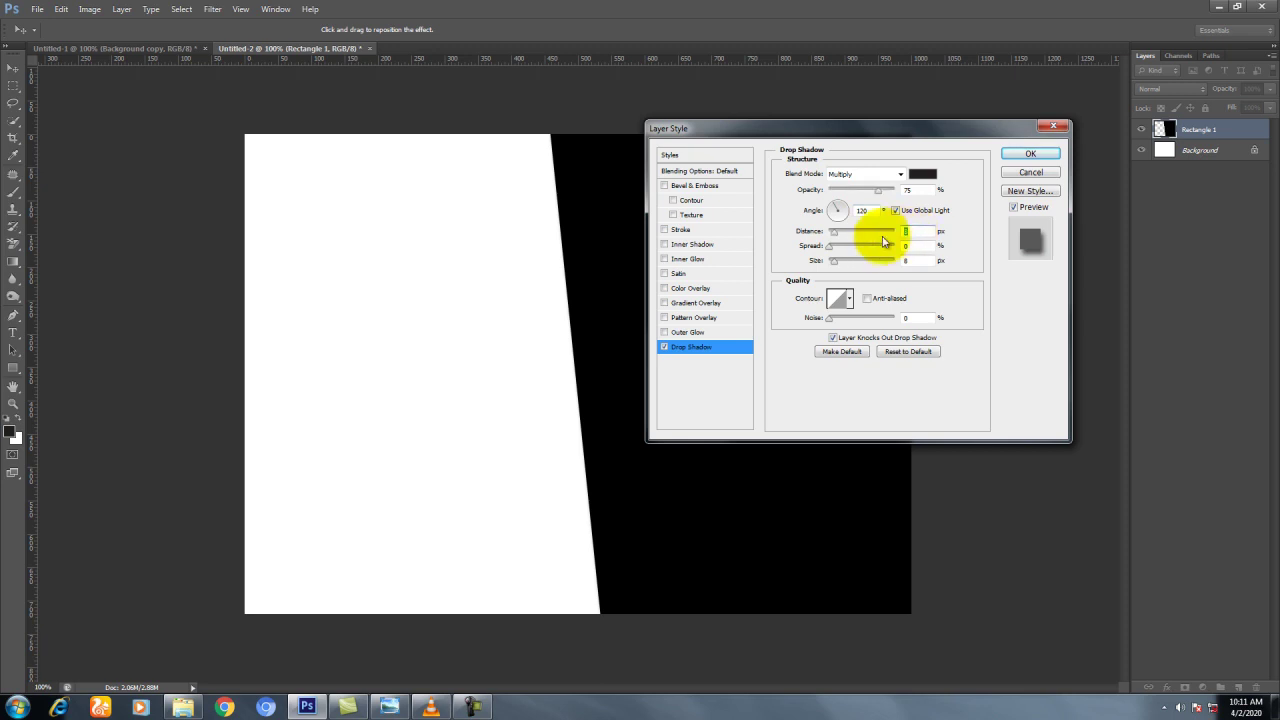
type("10")
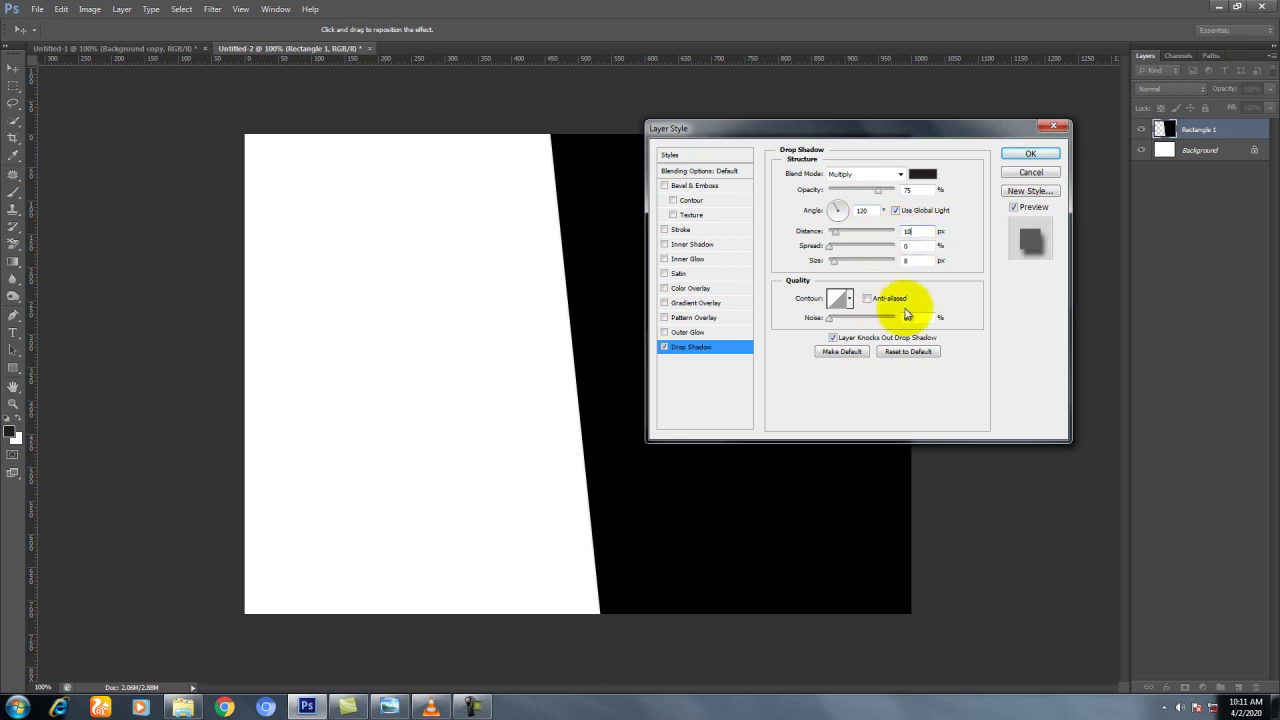
left_click(912, 261)
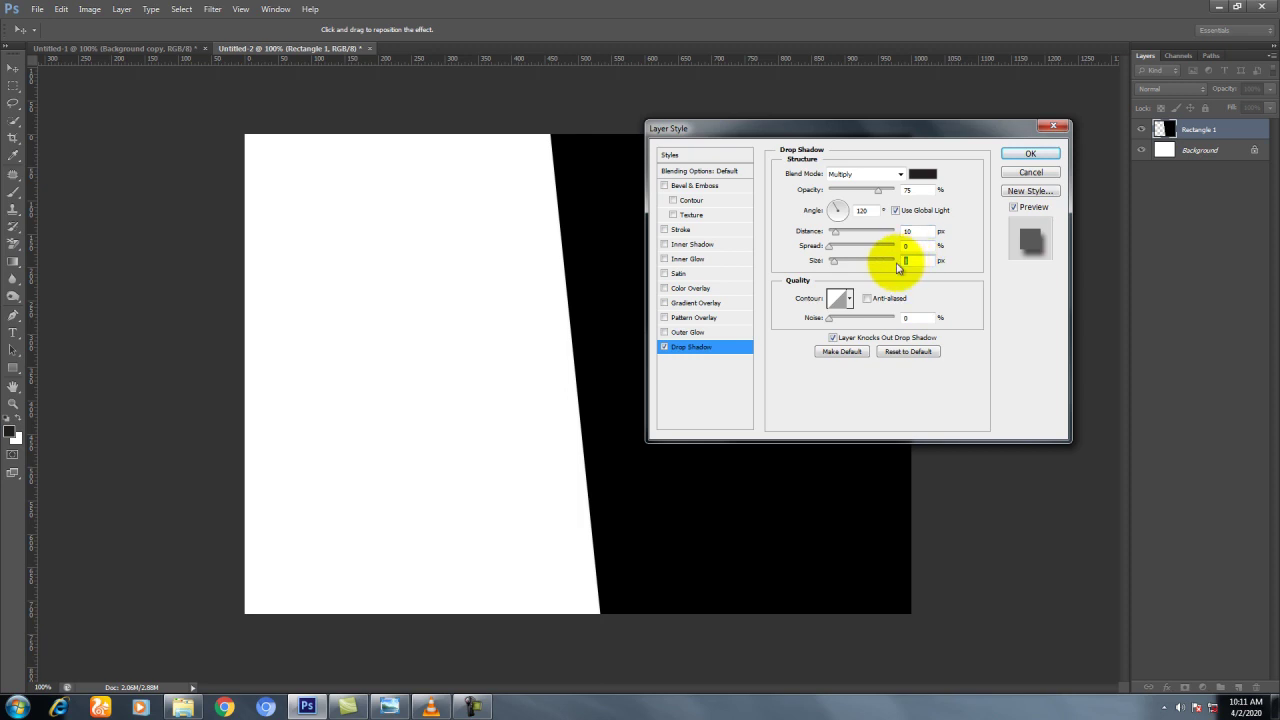
type("20")
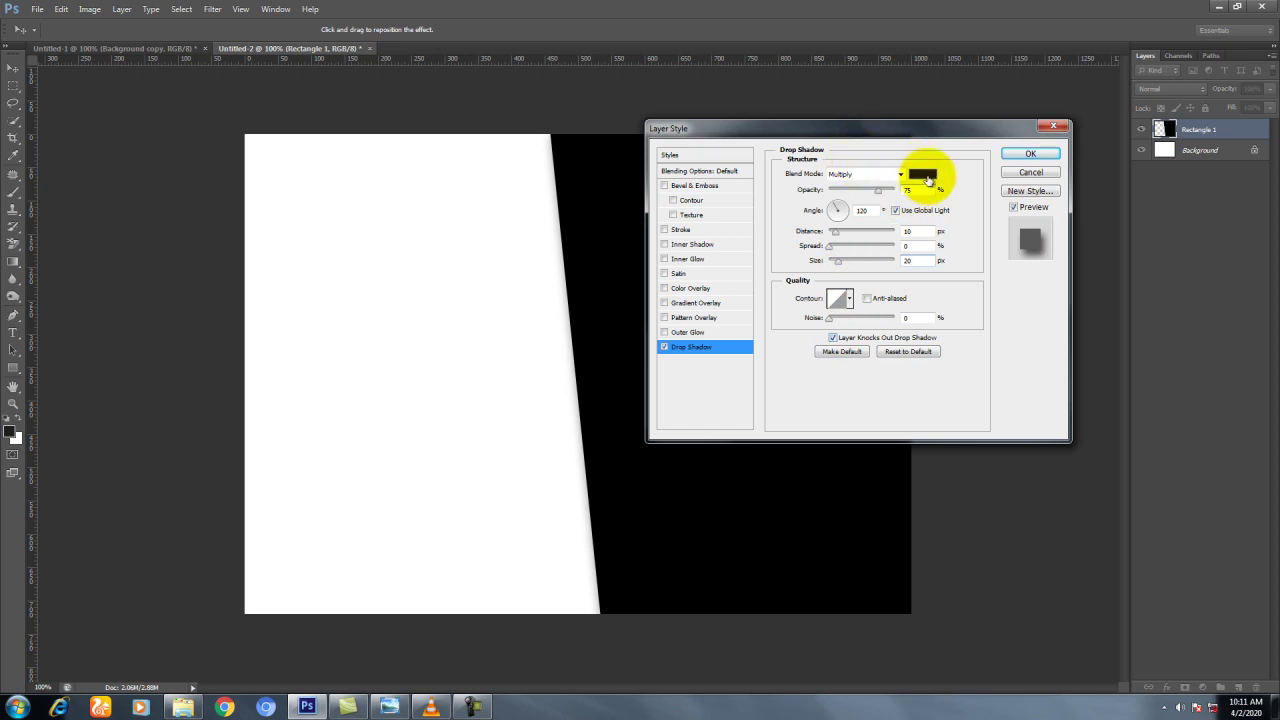
left_click(1006, 157)
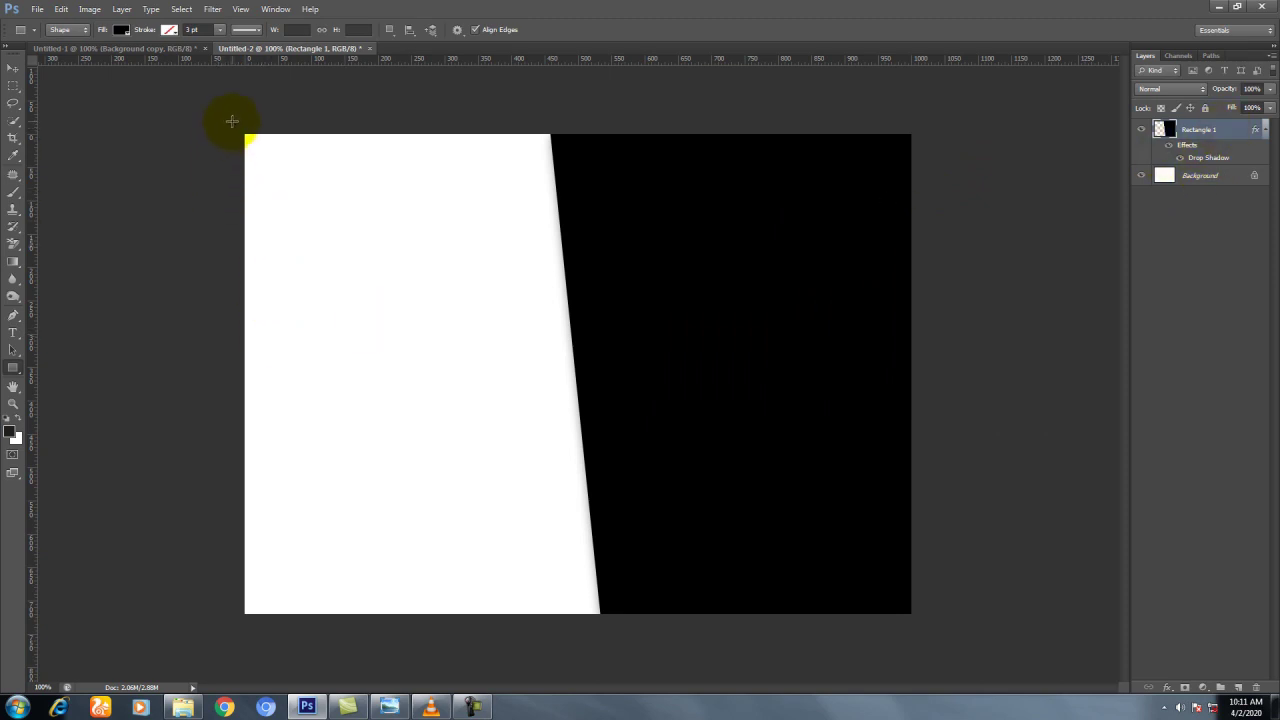
Draw a tall dark red strip along the canvas's left edge
left_click_drag(232, 121, 297, 614)
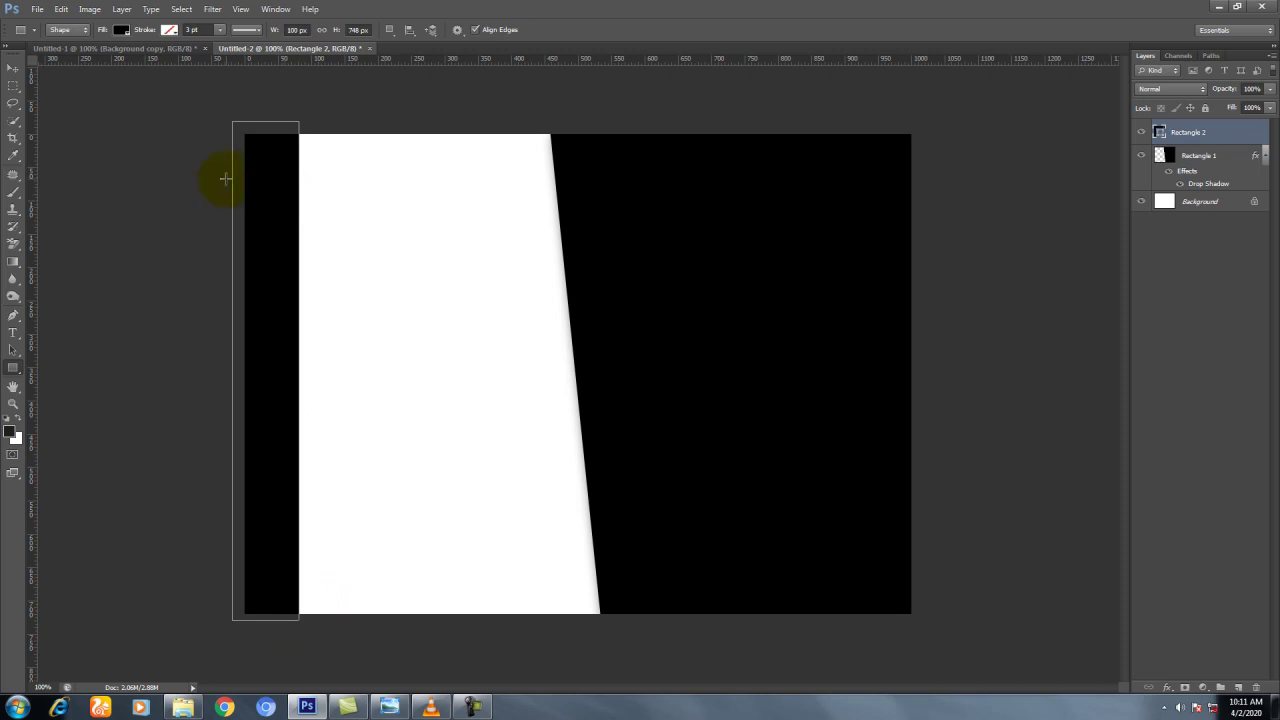
left_click(123, 30)
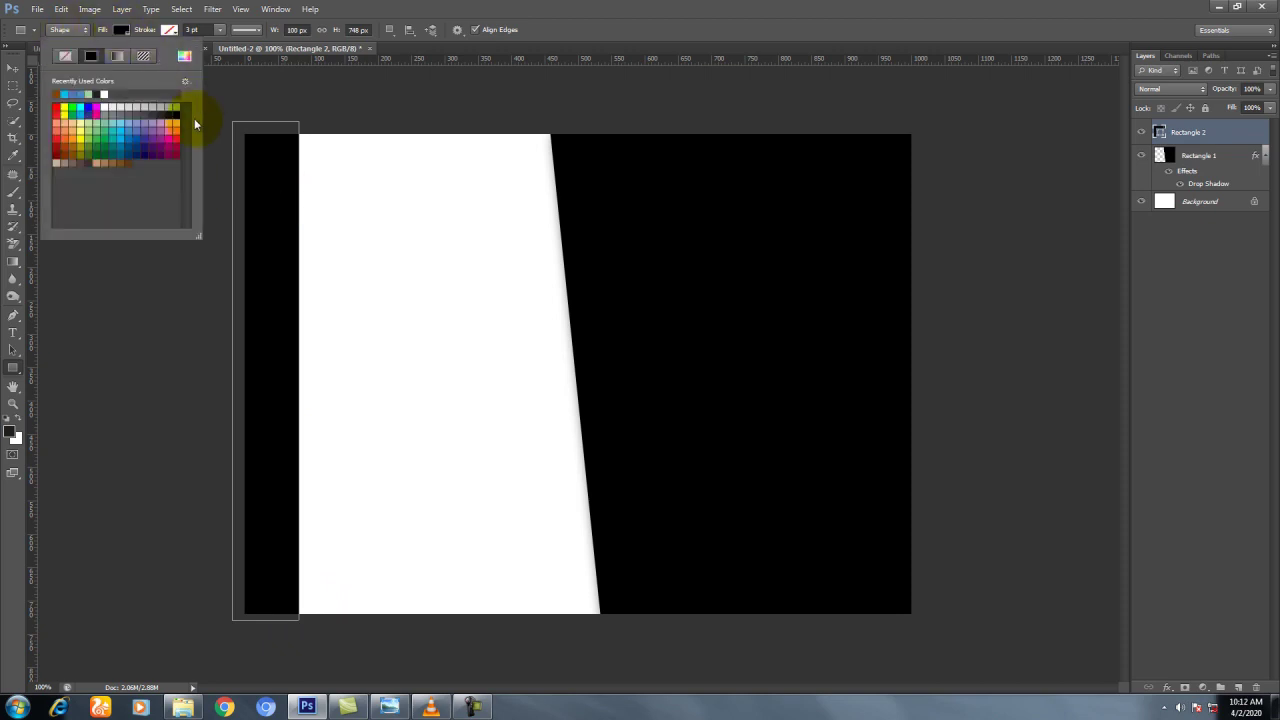
left_click(58, 152)
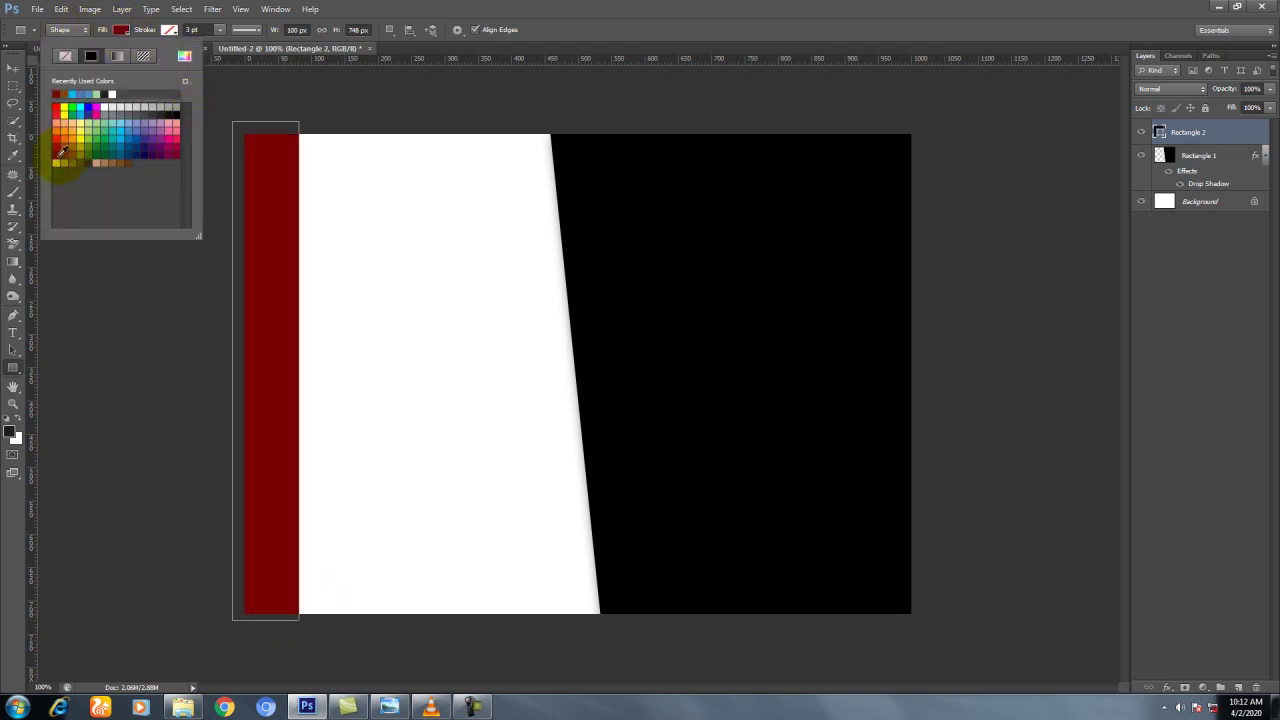
left_click(117, 31)
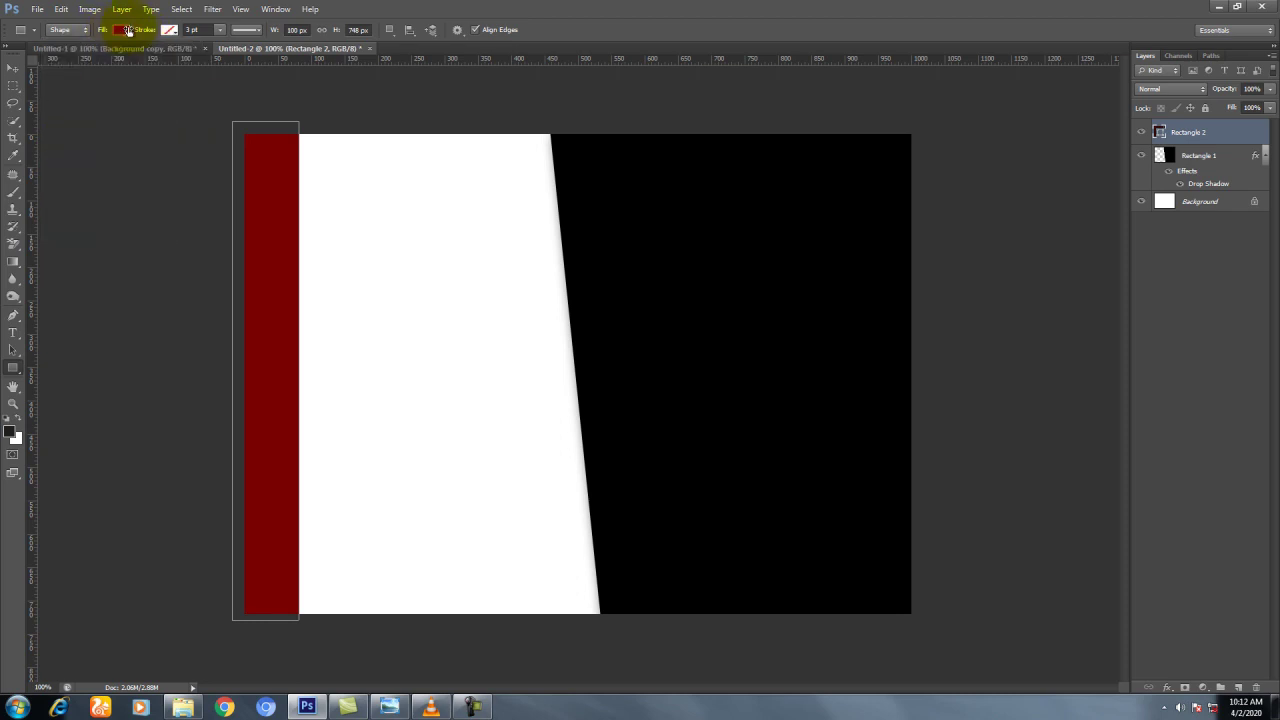
Clip Rectangle 2 to the layer below, rasterize it, then release the clipping mask
right_click(1213, 133)
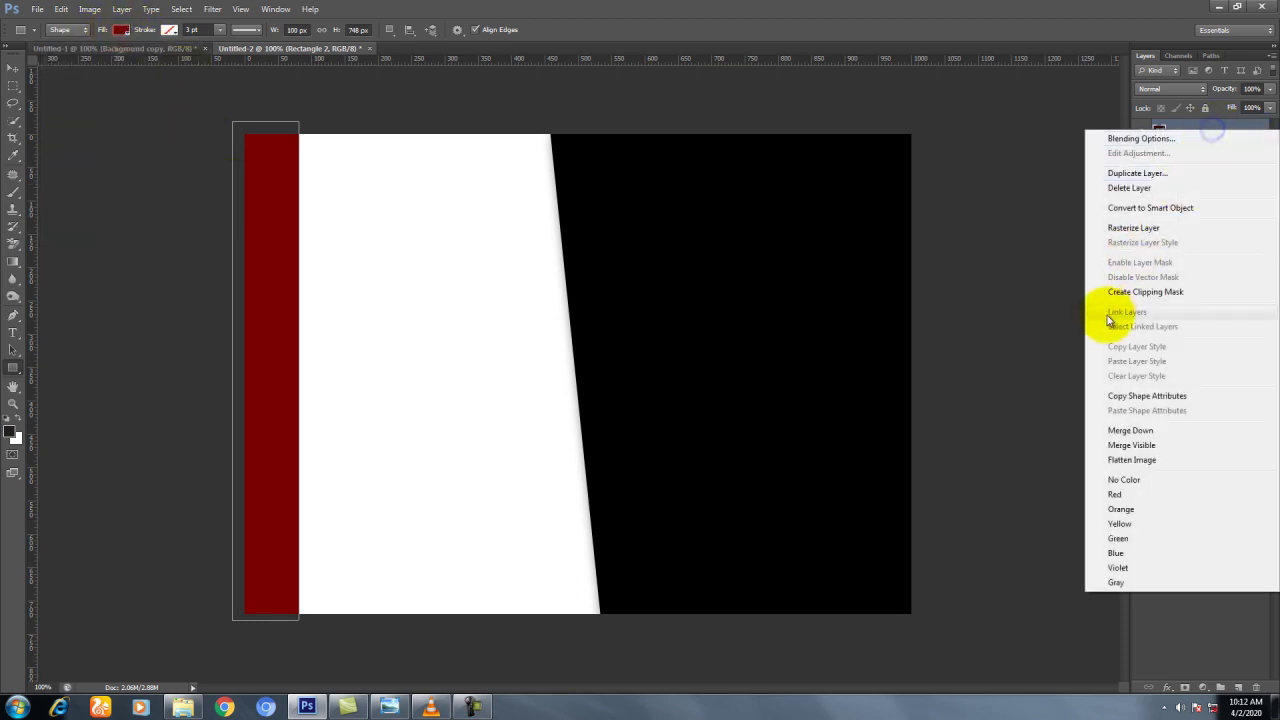
left_click(1114, 292)
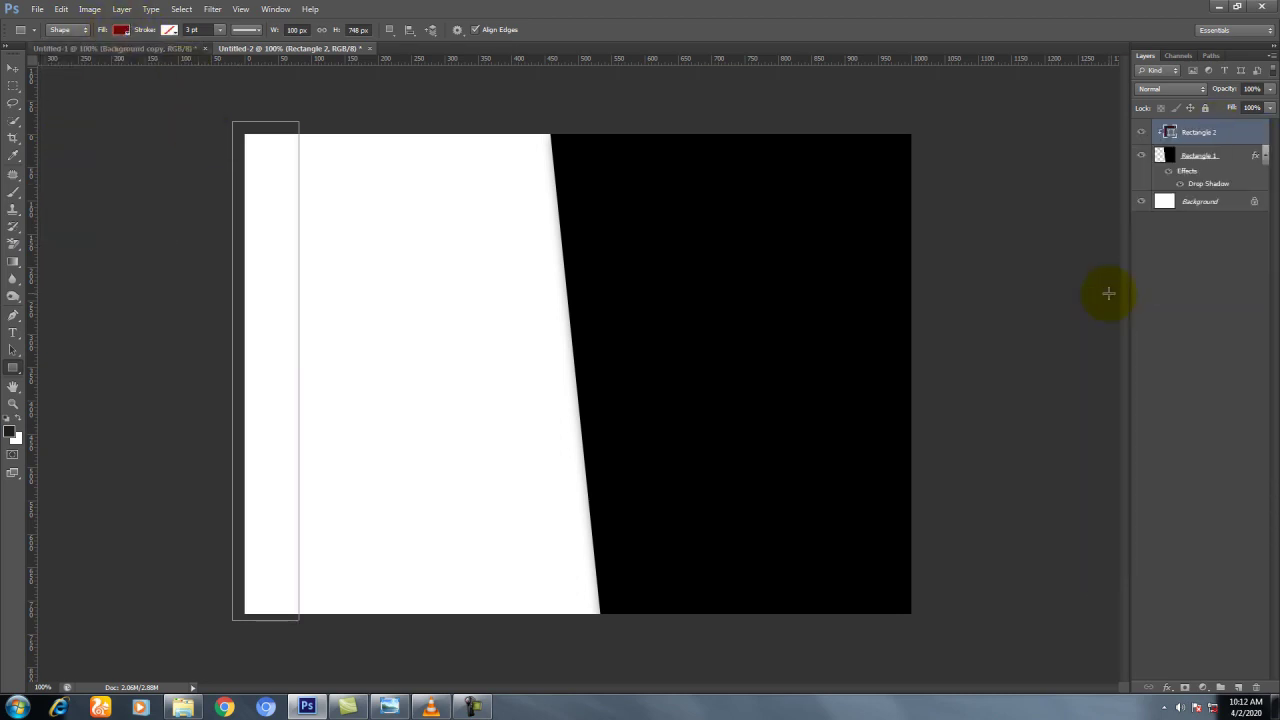
right_click(1203, 135)
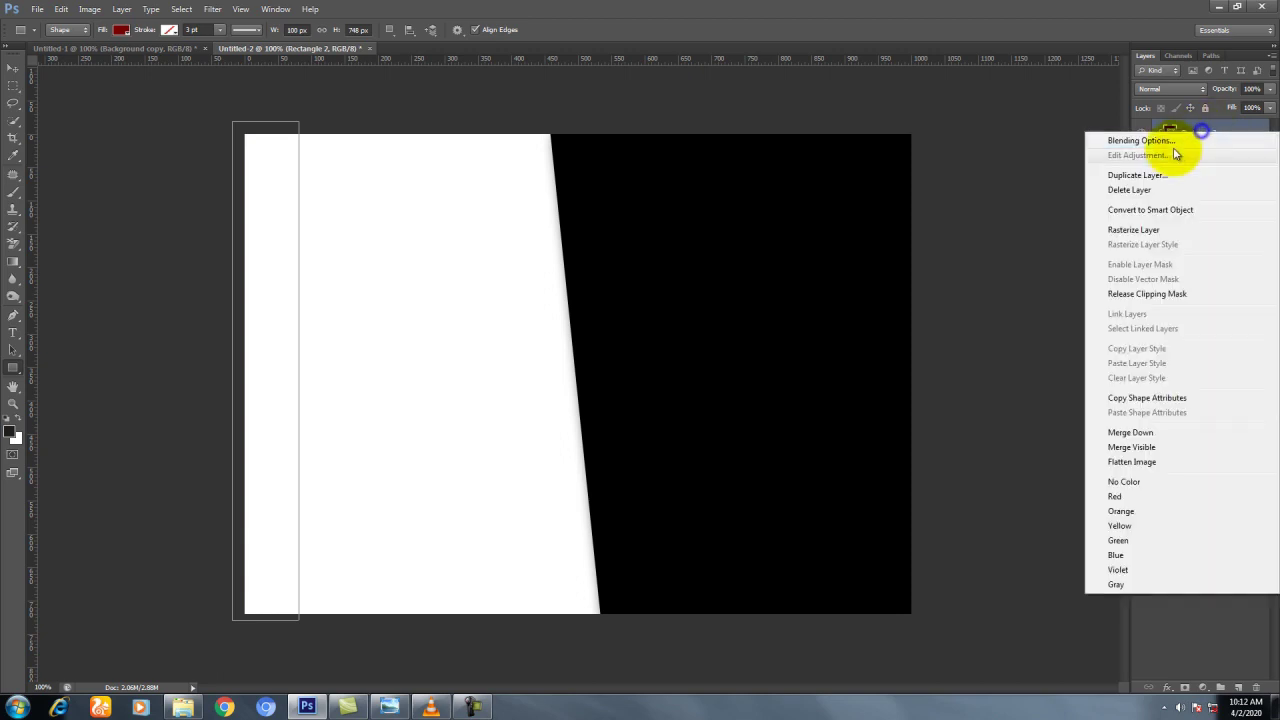
left_click(1145, 232)
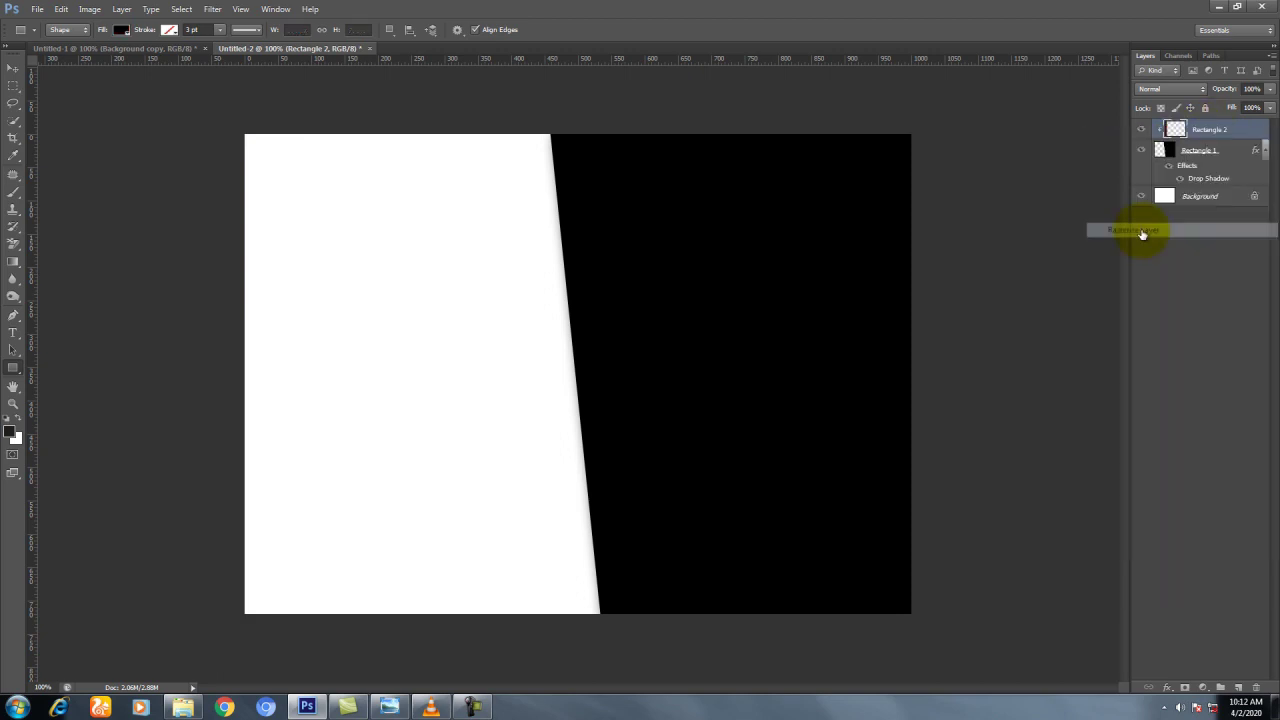
right_click(1159, 131)
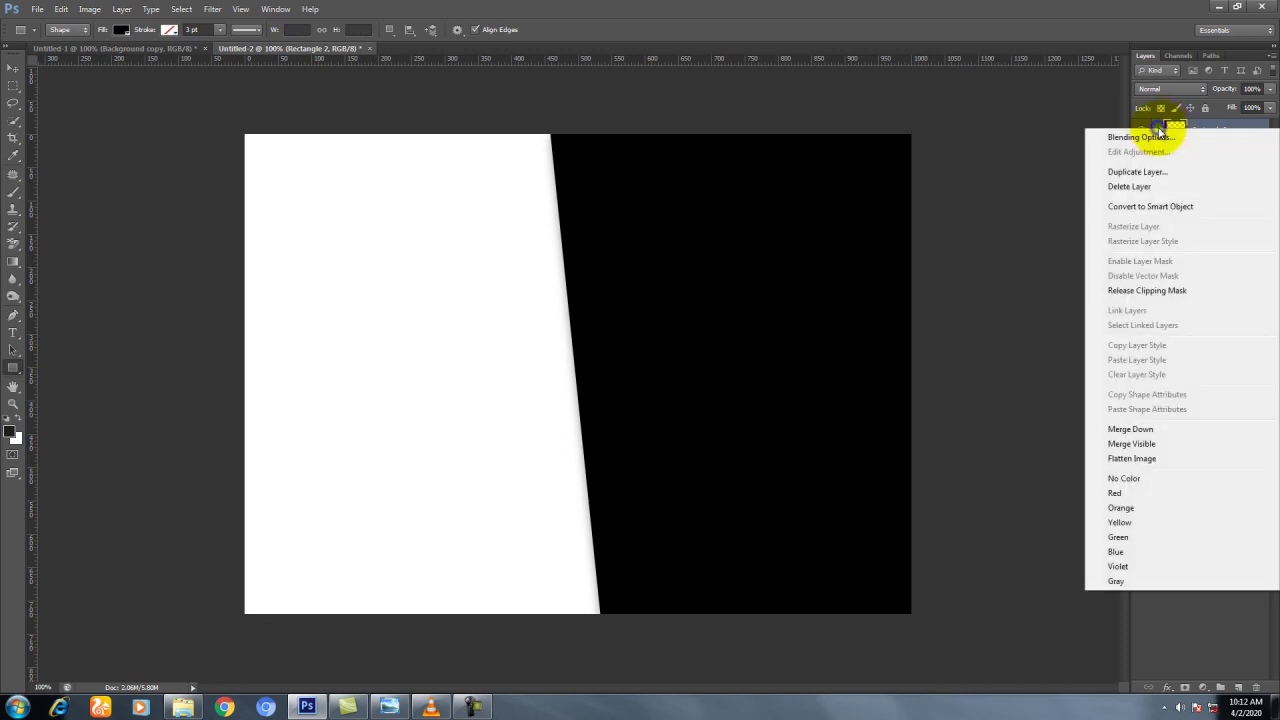
left_click(1145, 290)
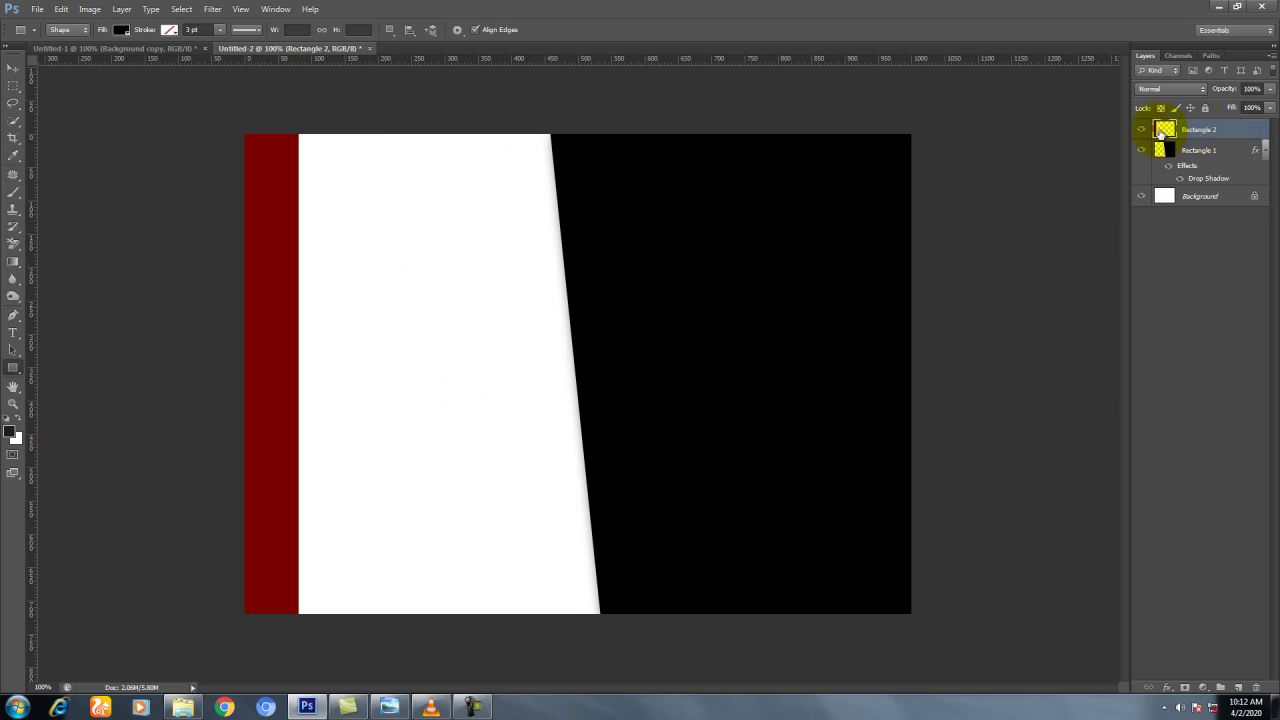
Add a Drop Shadow to Rectangle 2: 20 px distance, 9% spread, 5 px size, angled onto the white area
double_click(1230, 130)
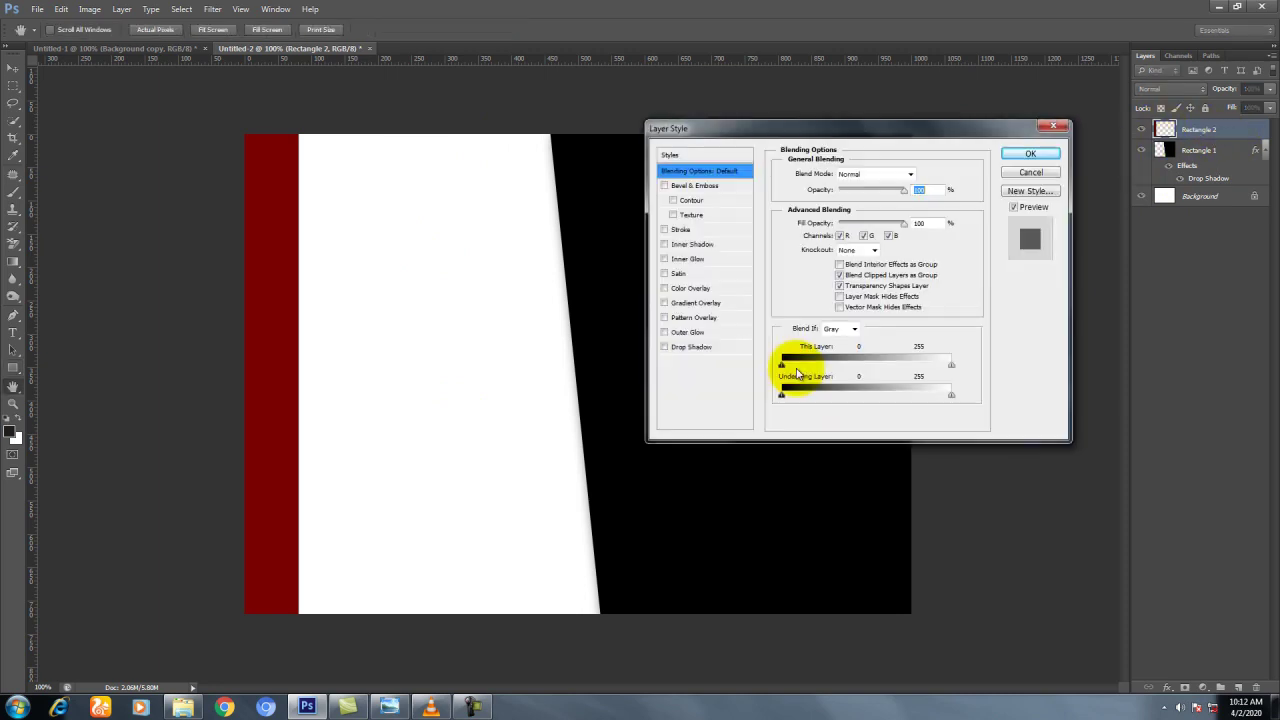
left_click(692, 346)
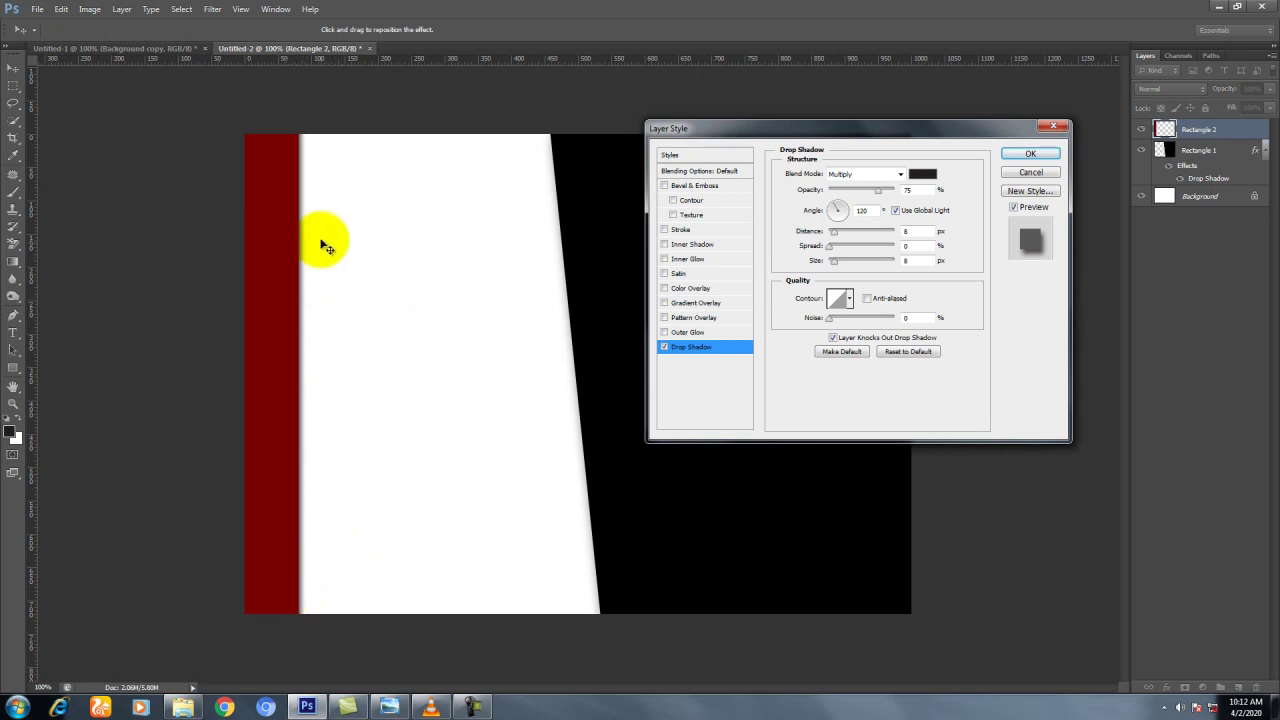
left_click(906, 231)
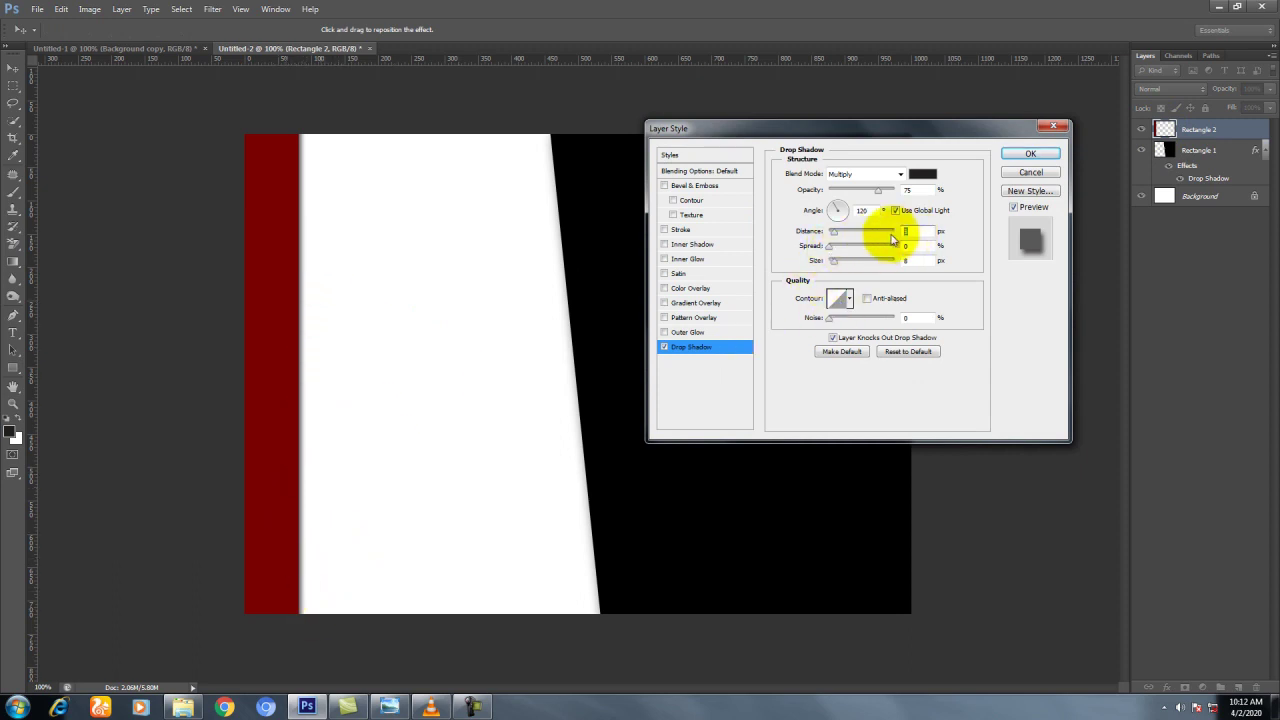
type("10")
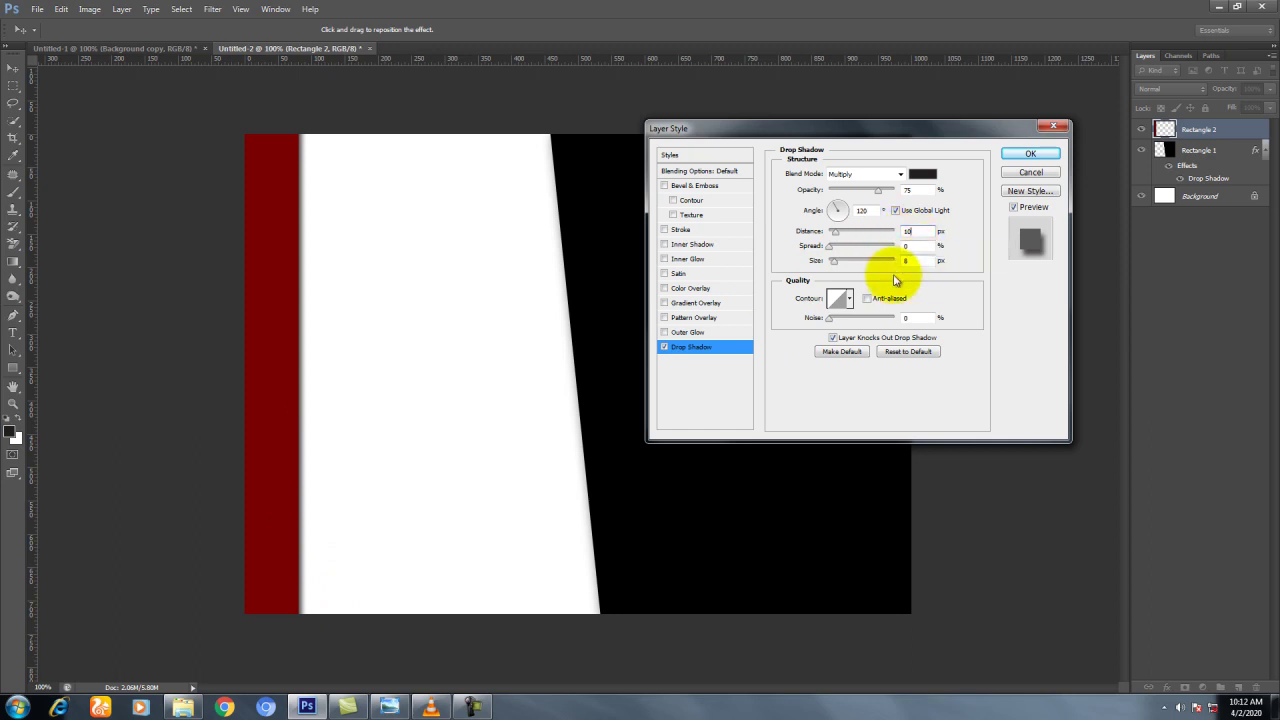
double_click(912, 260)
type("0")
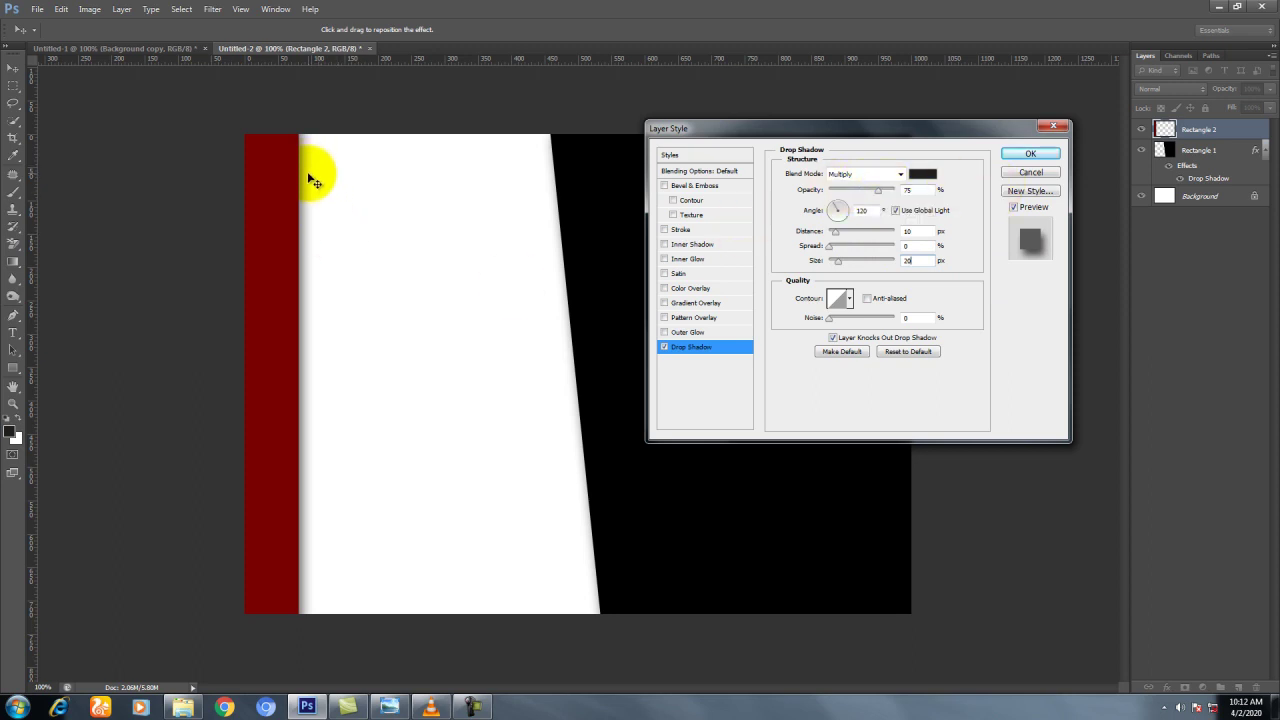
left_click(835, 208)
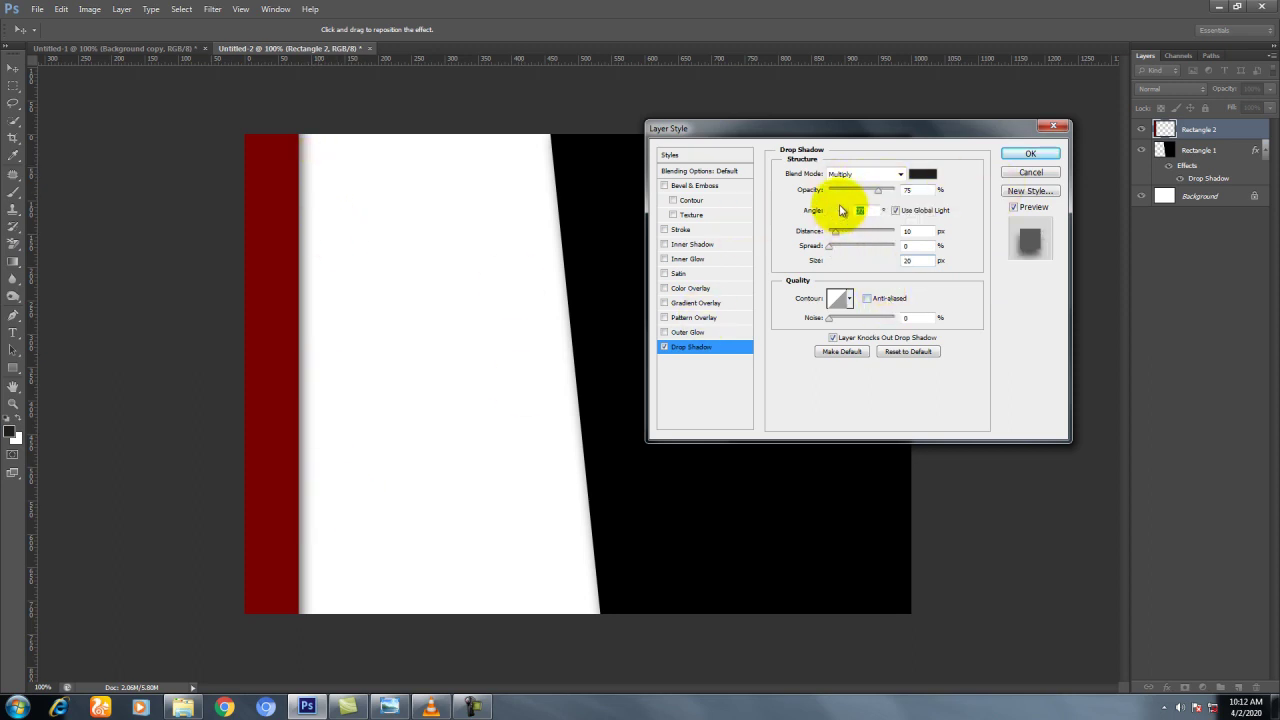
mouse_move(840, 210)
left_mouse_down()
mouse_move(838, 222)
mouse_move(835, 209)
left_mouse_up()
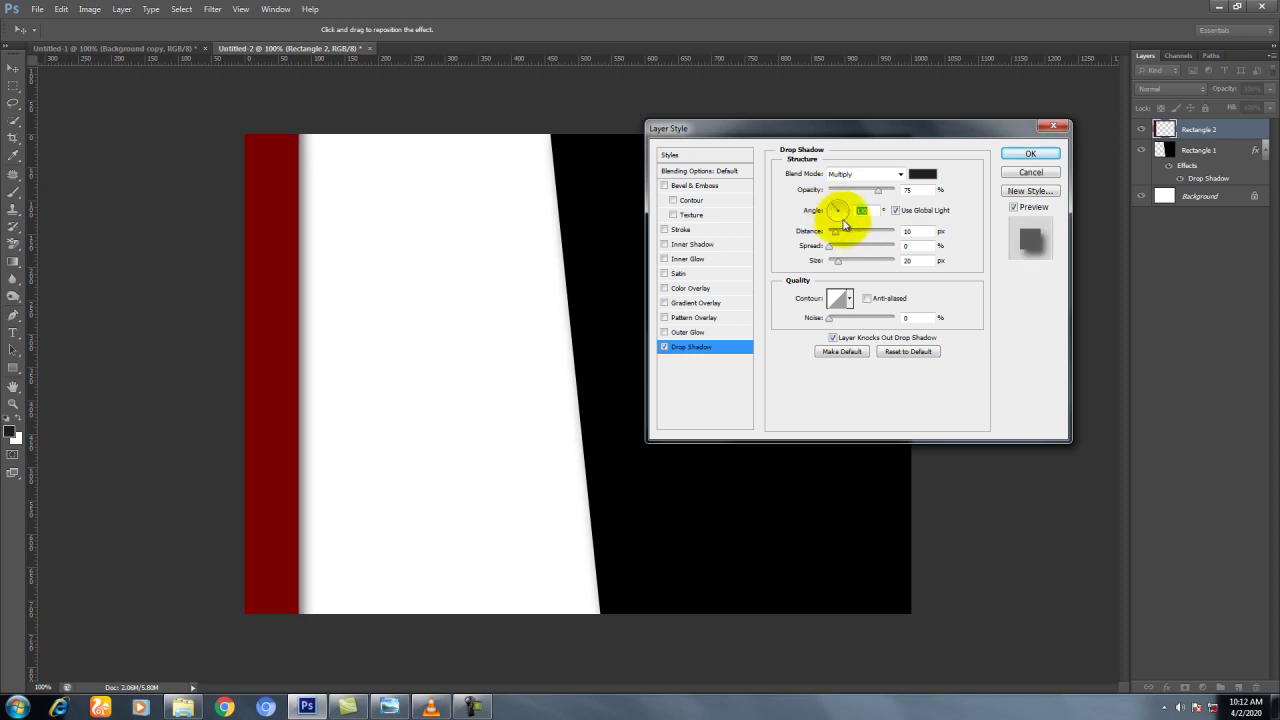
left_click_drag(840, 234, 834, 266)
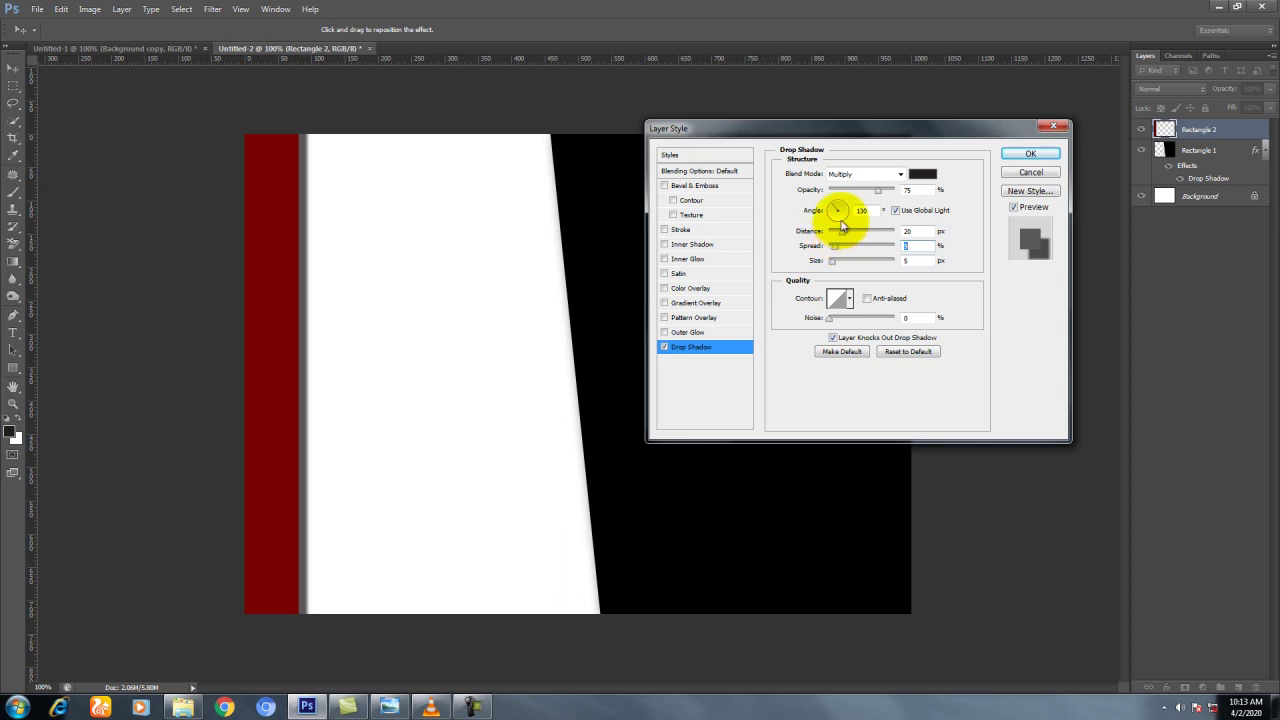
type("9")
left_click(832, 221)
left_click_drag(832, 224, 833, 211)
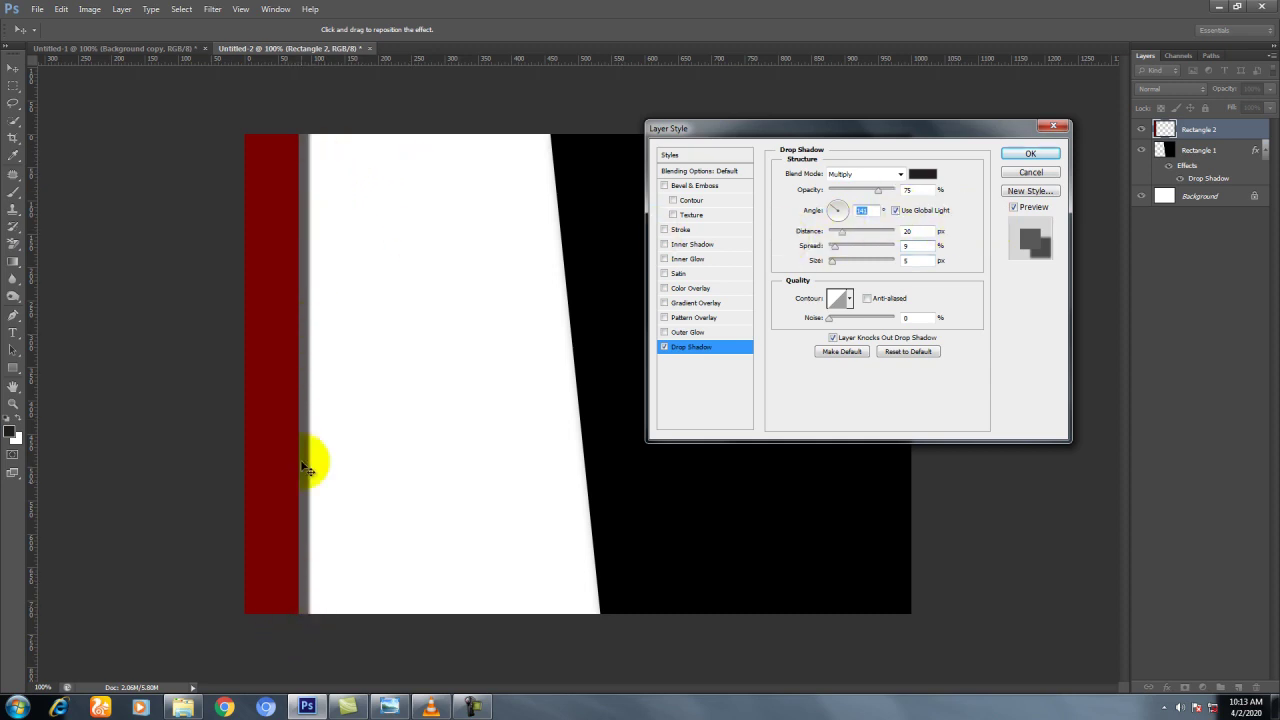
left_click(1030, 154)
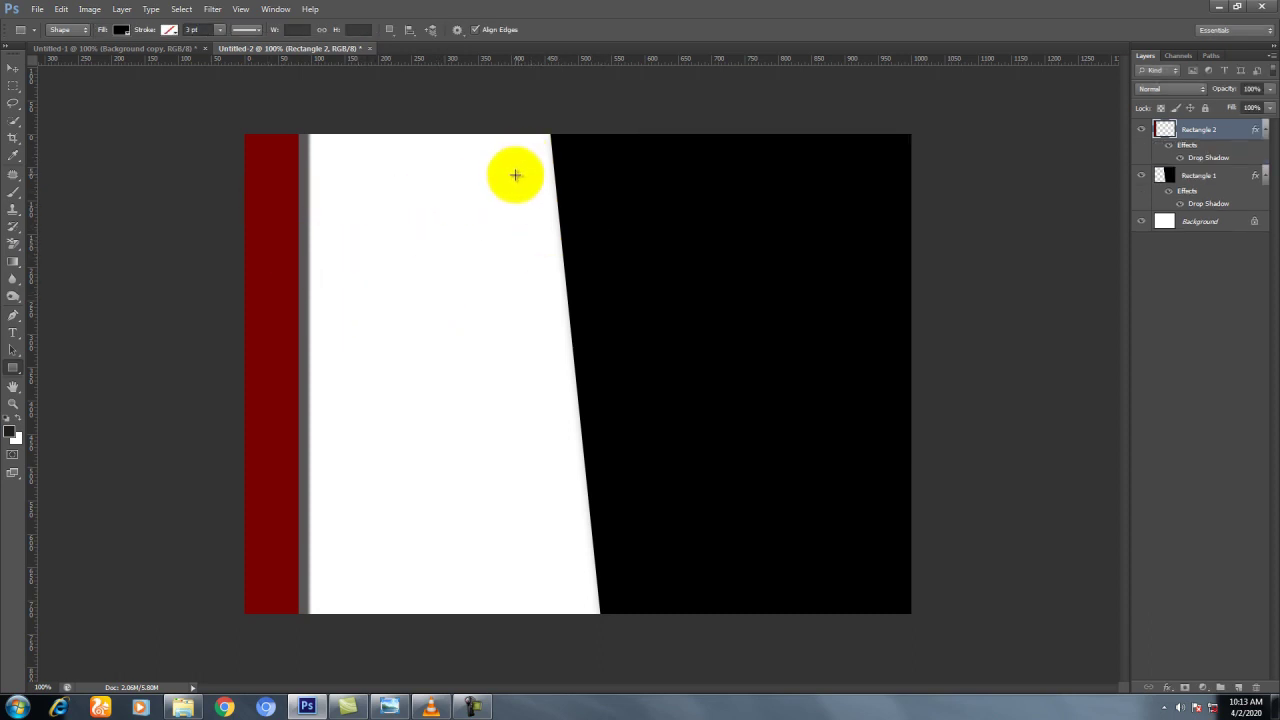
Draw a 634 × 88 px brown bar across the upper right and rasterize it
mouse_move(510, 169)
left_mouse_down()
mouse_move(908, 262)
mouse_move(932, 224)
left_mouse_up()
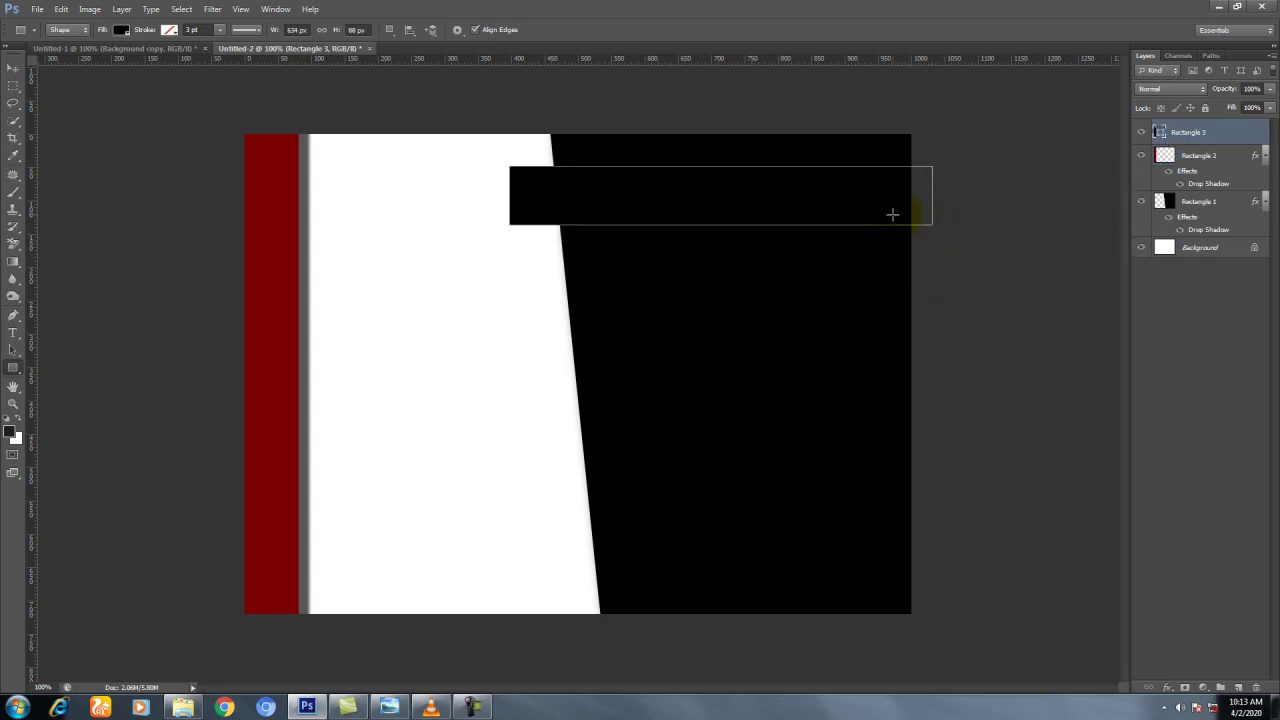
left_click(121, 30)
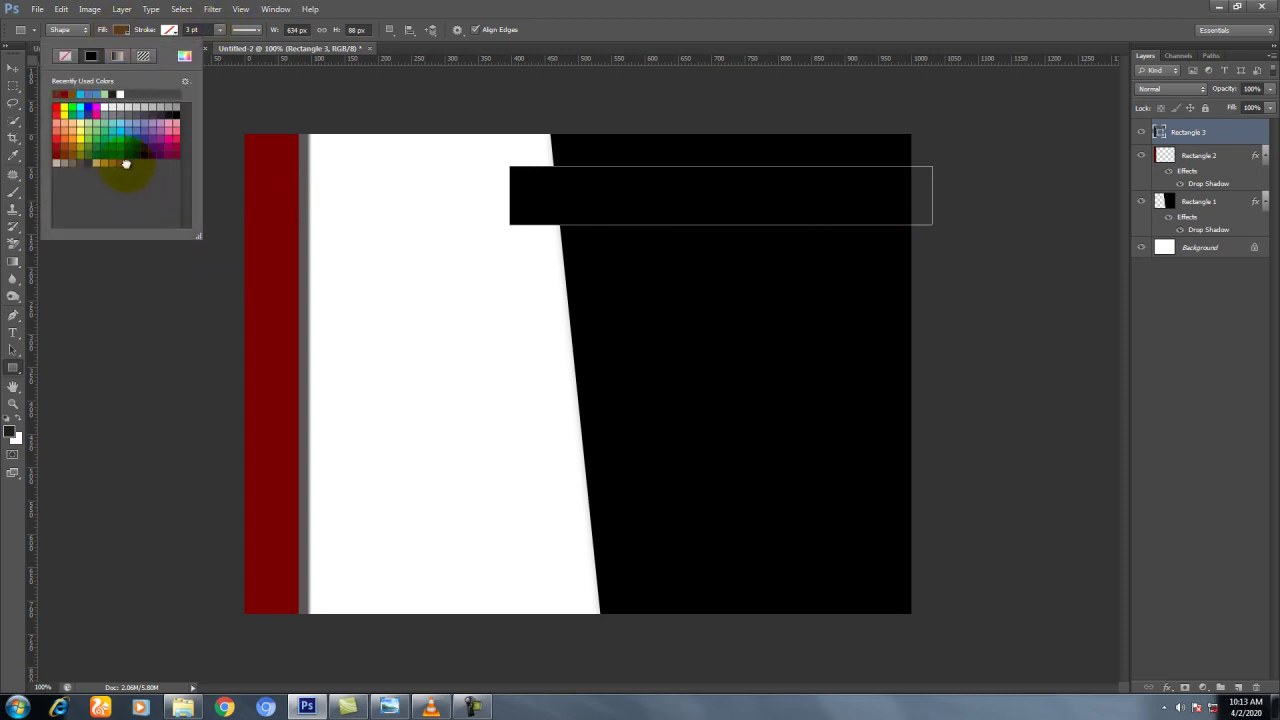
left_click(125, 163)
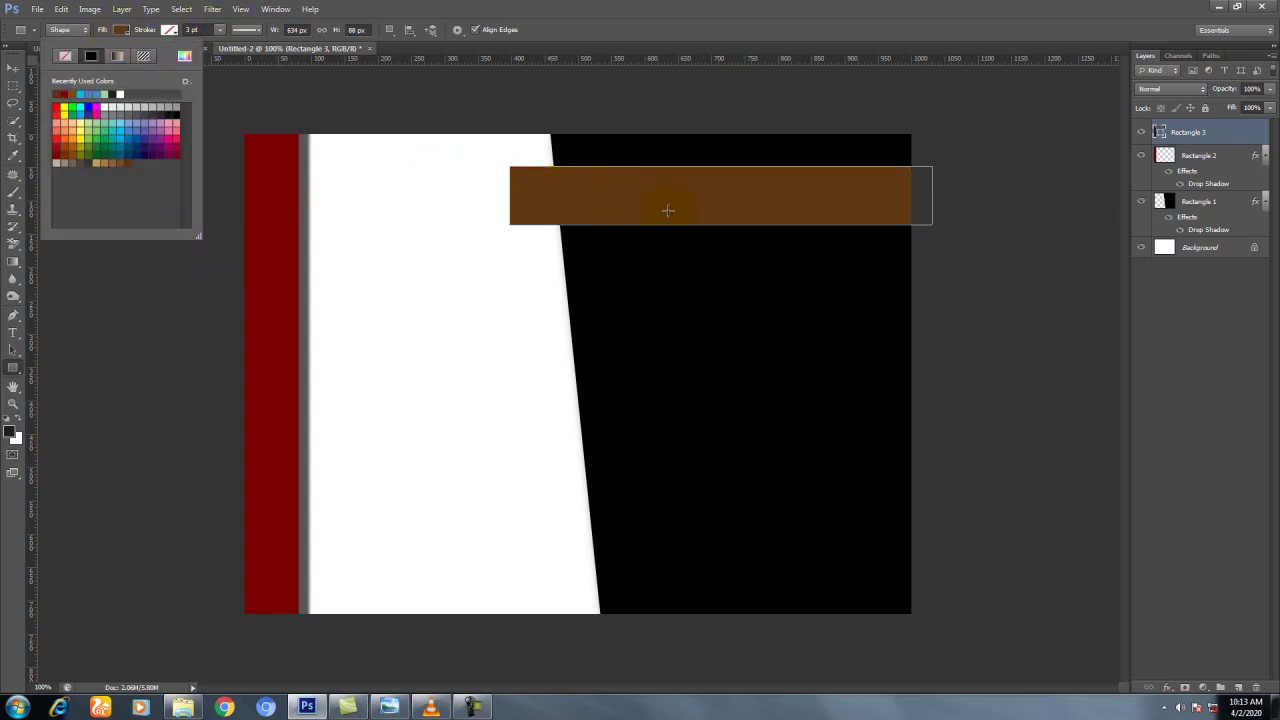
double_click(1188, 133)
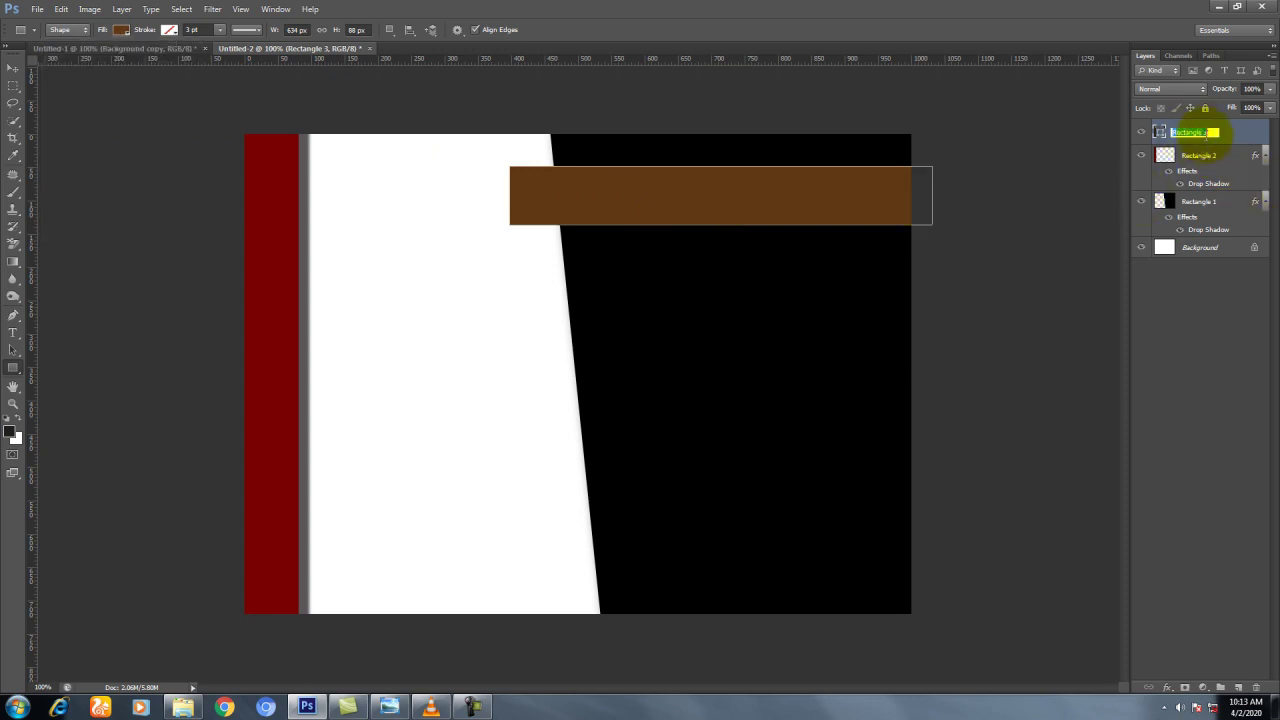
left_click(1168, 136)
right_click(1176, 138)
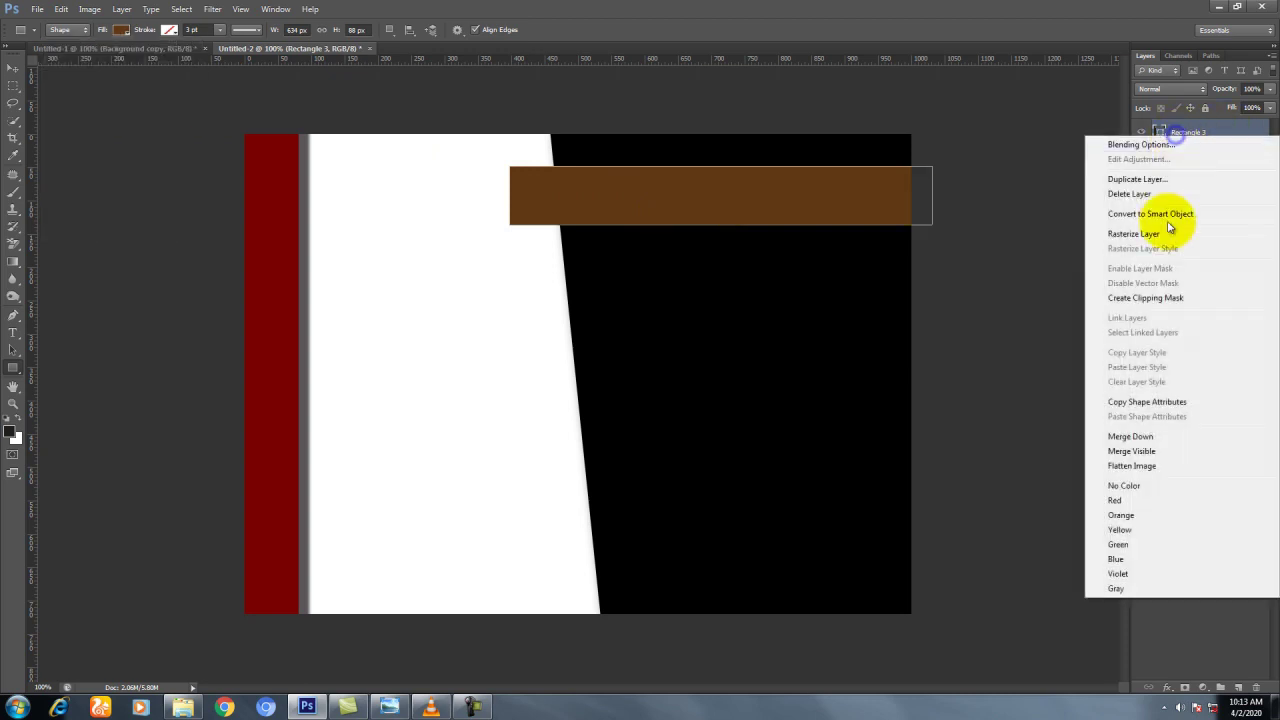
left_click(1152, 230)
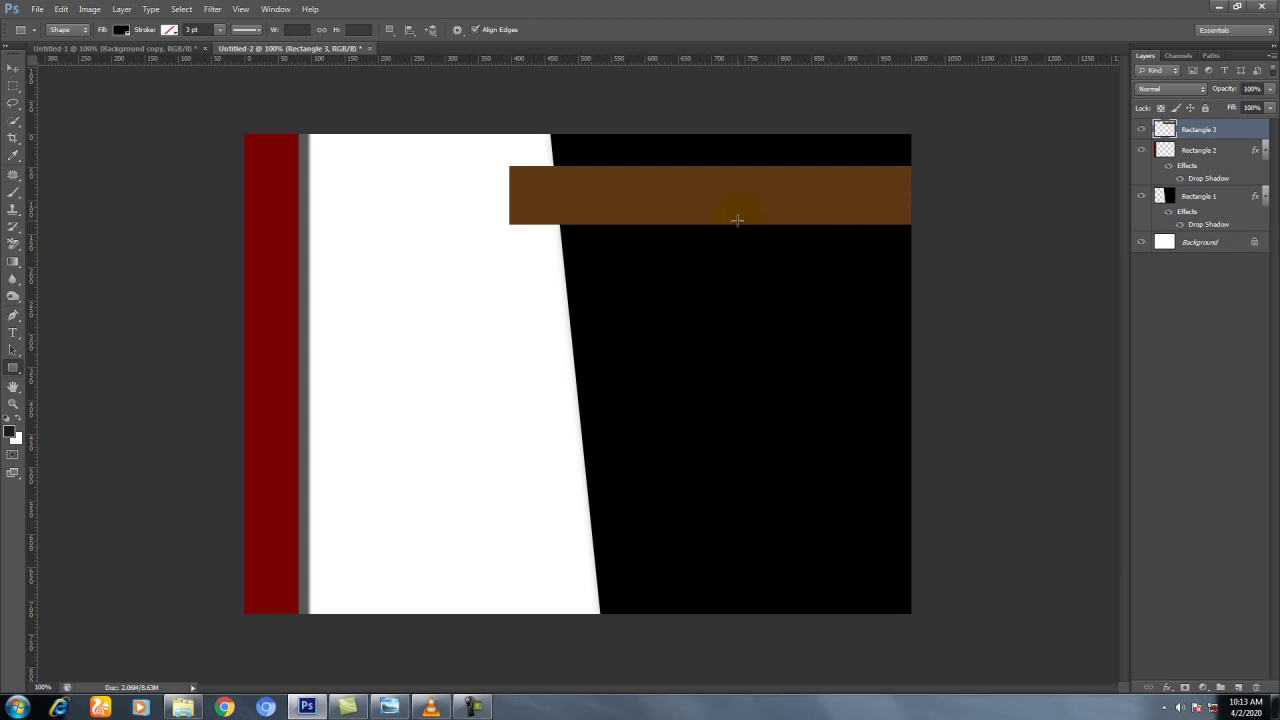
Lower the brown bar and Alt-drag two staggered copies below it along the slant
key("v")
left_click_drag(724, 205, 725, 257)
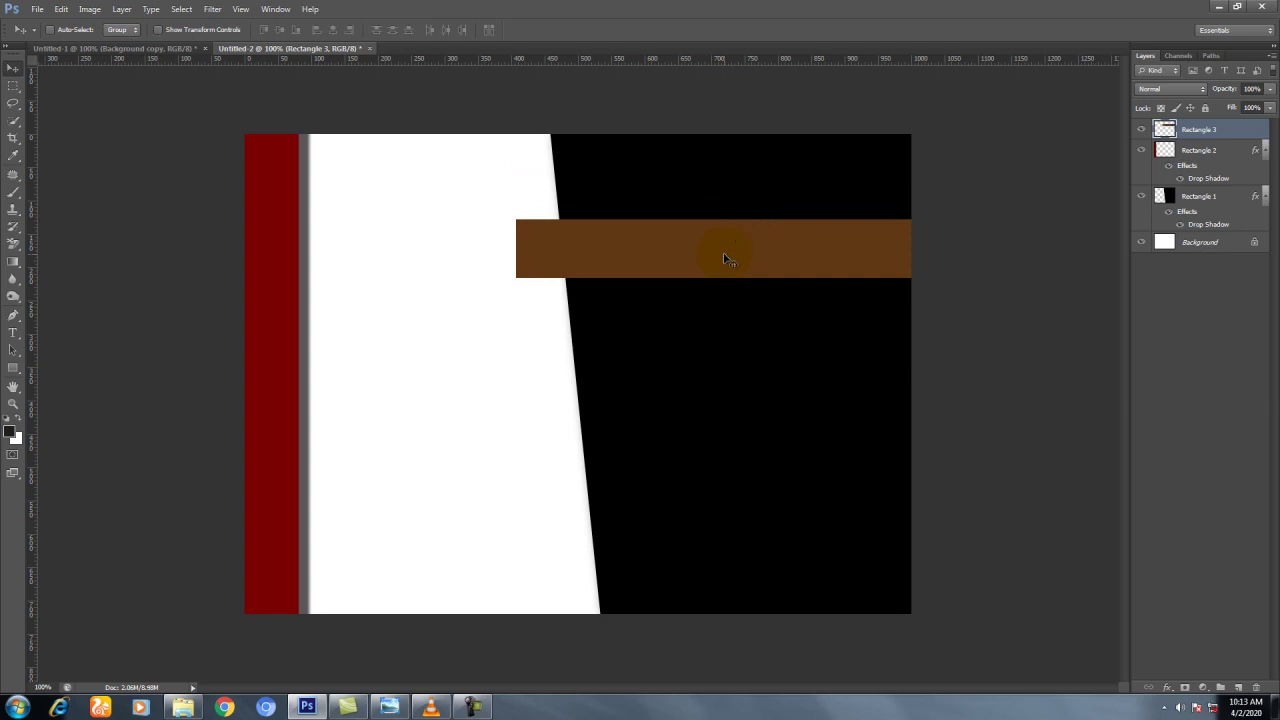
left_click(978, 237)
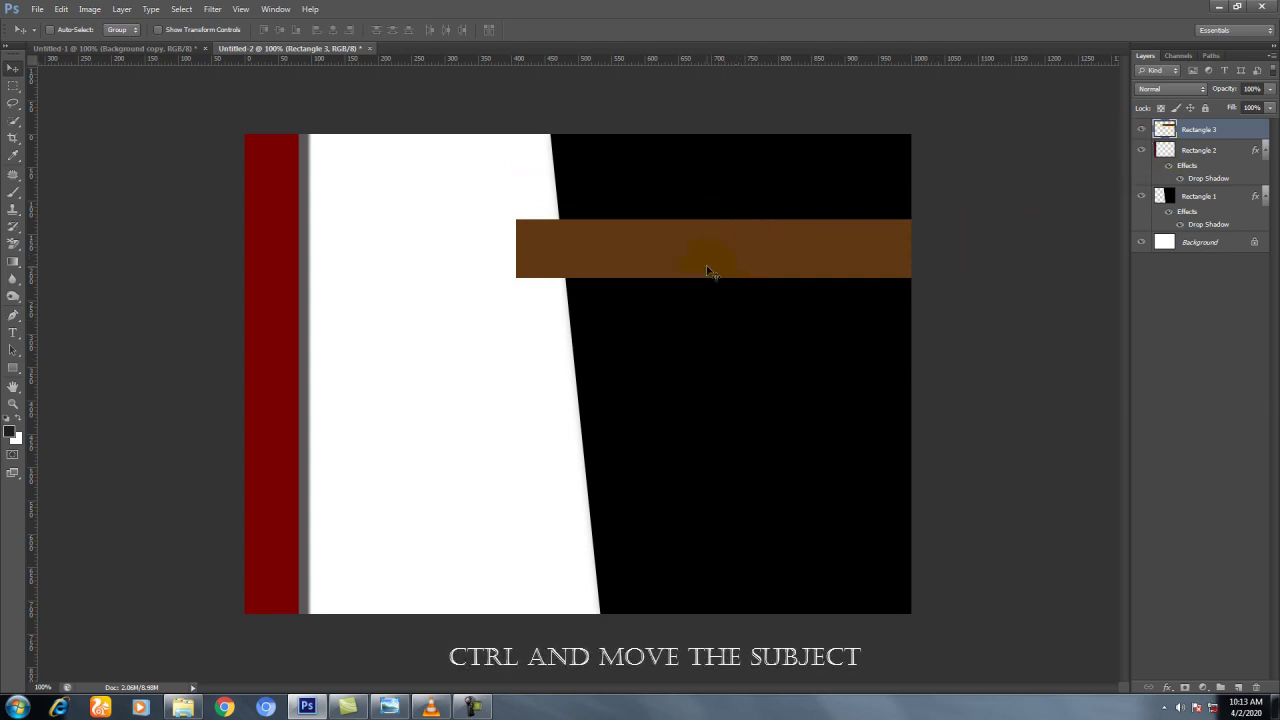
mouse_move(706, 265)
left_mouse_down()
mouse_move(703, 368)
mouse_move(729, 372)
mouse_move(746, 479)
left_mouse_up()
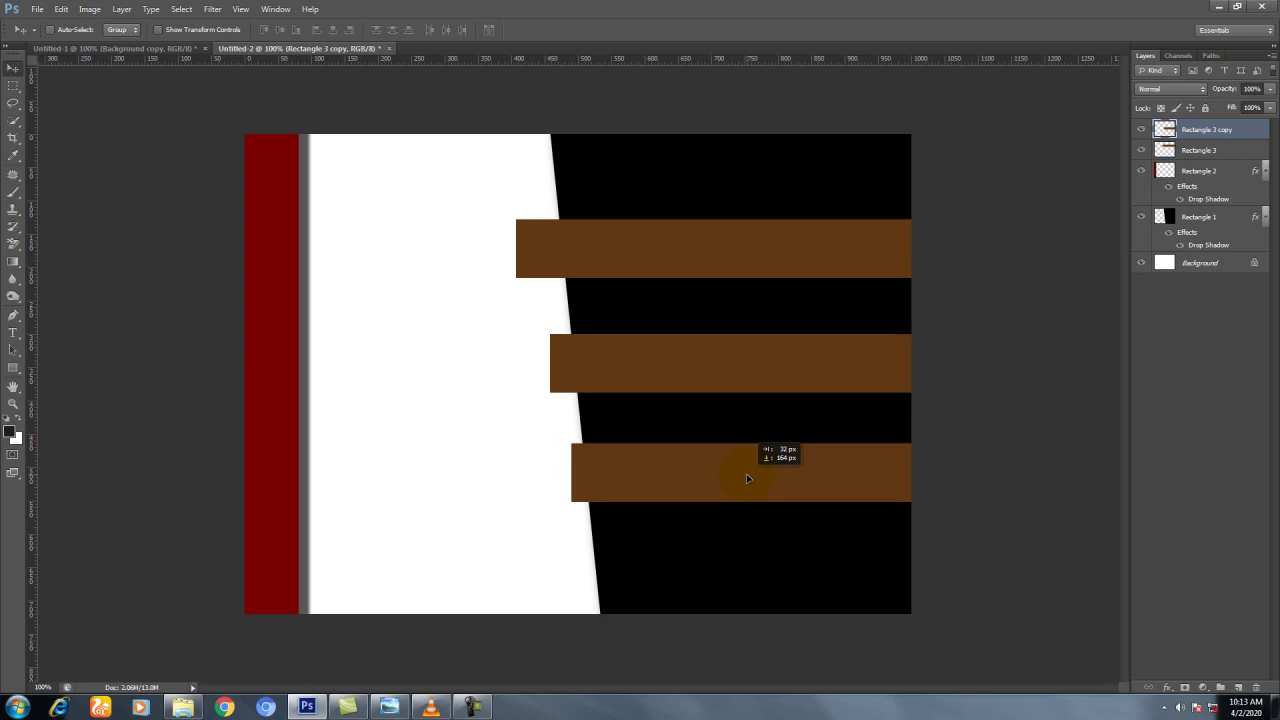
left_click_drag(746, 479, 746, 484)
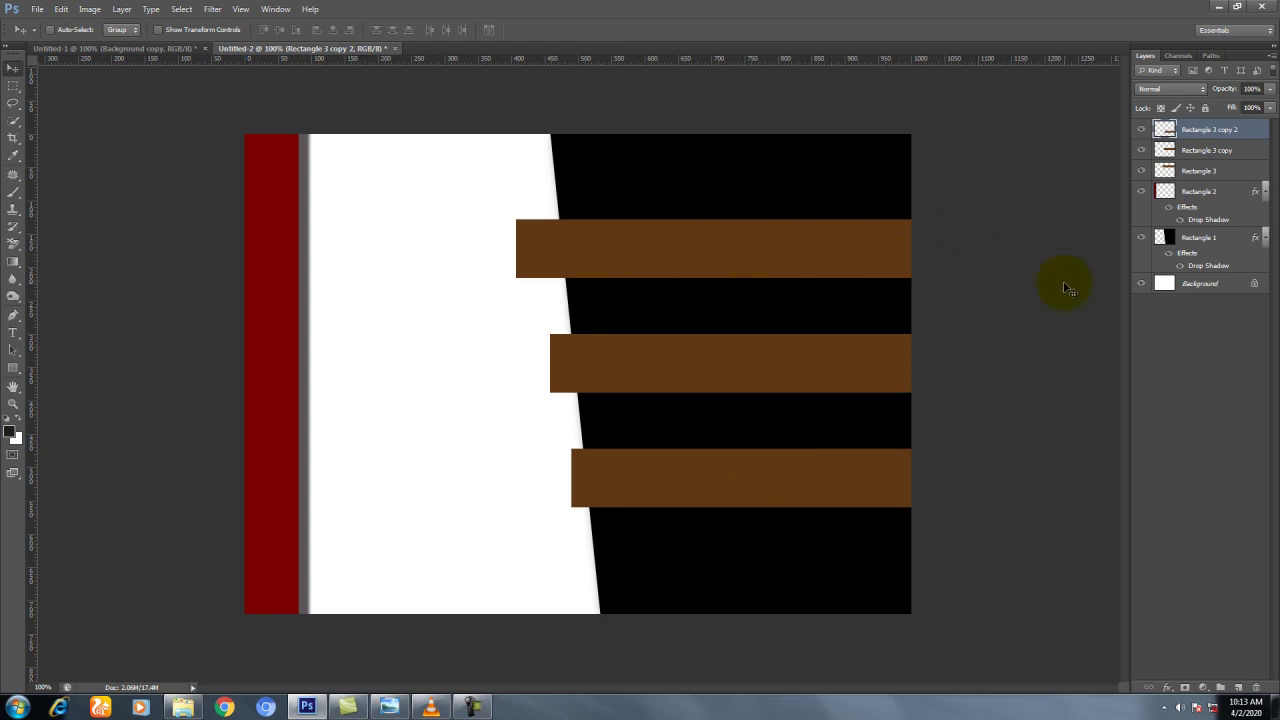
left_click(1190, 171)
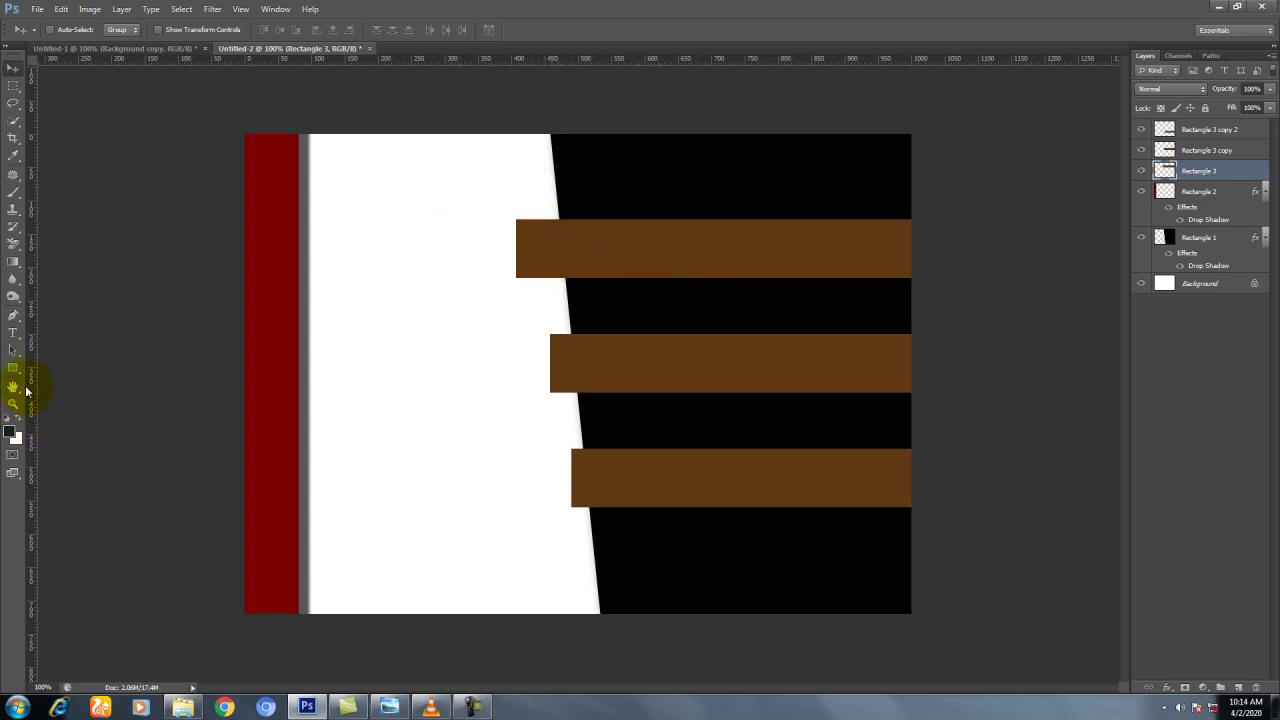
Switch to the Custom Shape Tool
left_click(15, 389)
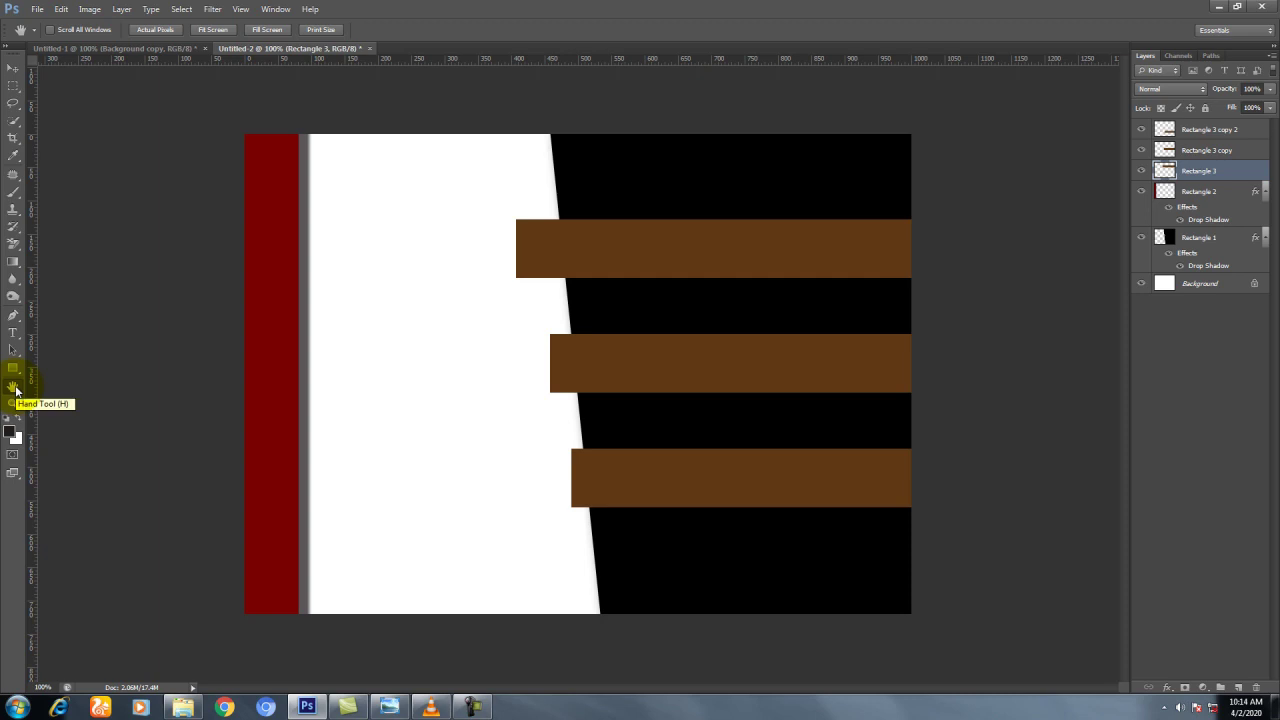
right_click(15, 389)
left_click(13, 368)
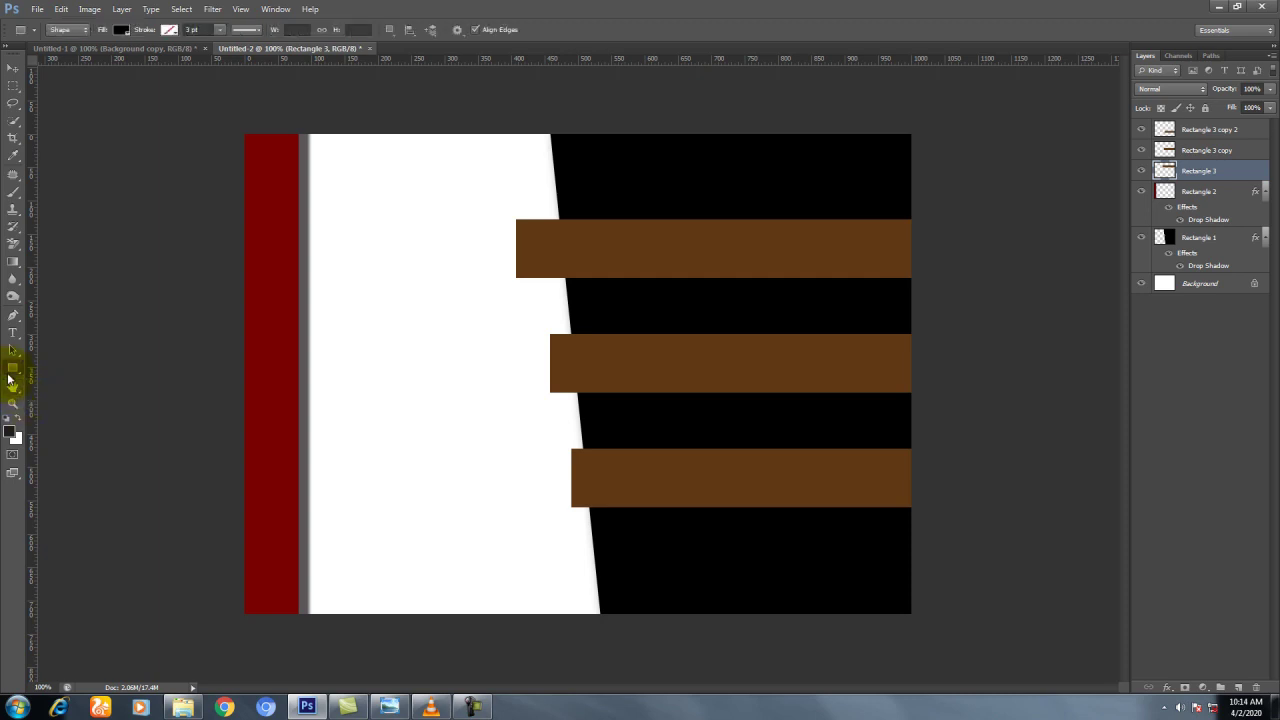
right_click(13, 368)
left_click(65, 428)
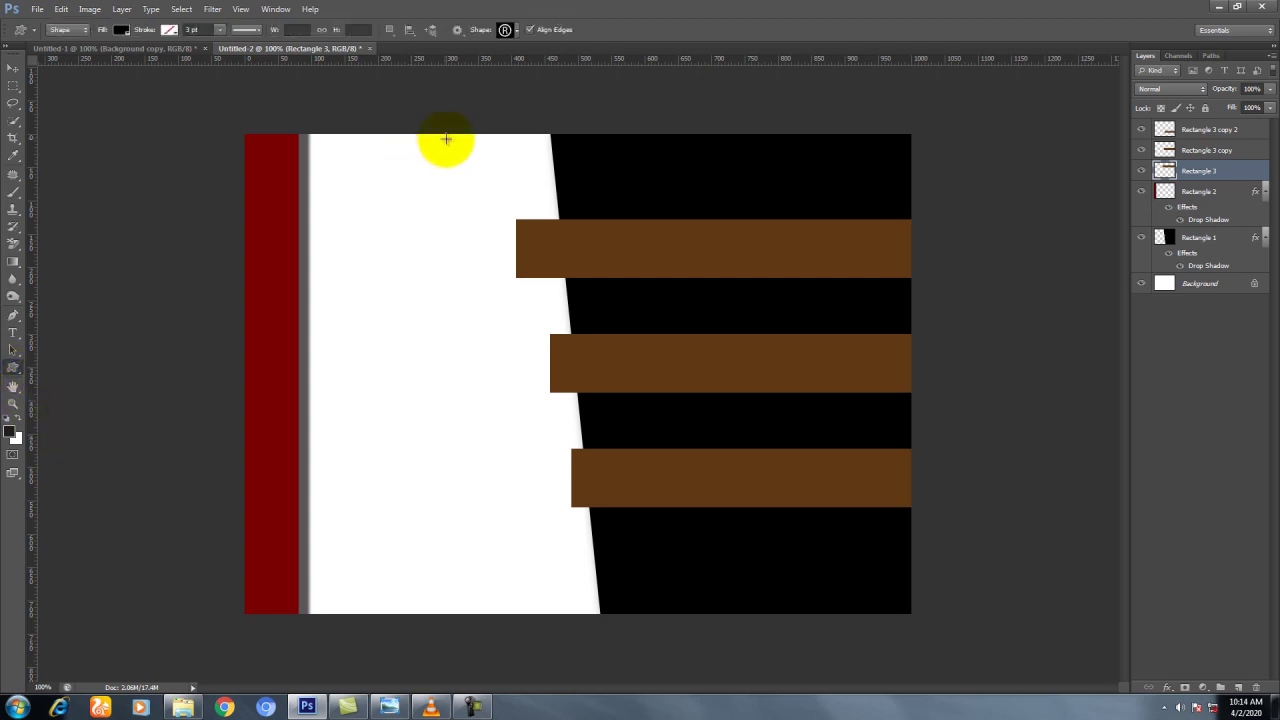
Pick the phone handset preset shape and bring up the 100 × 100 px Create Custom Shape dialog
left_click(506, 30)
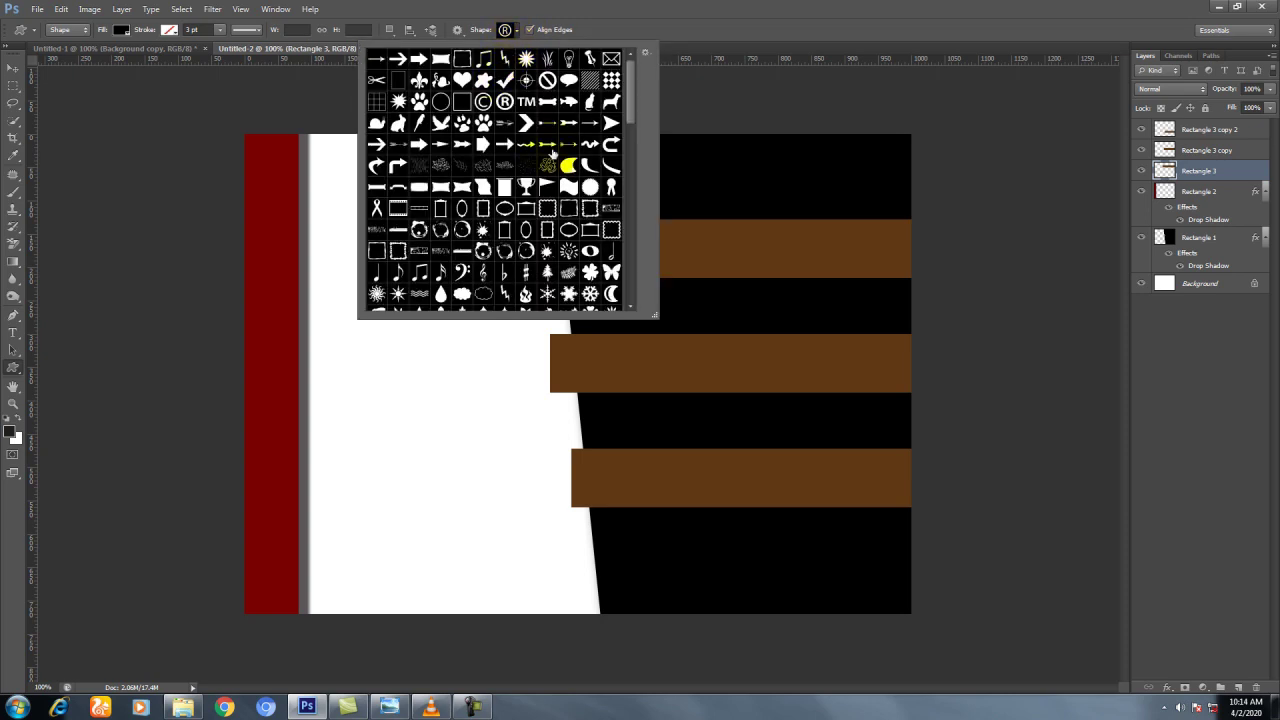
left_click(568, 80)
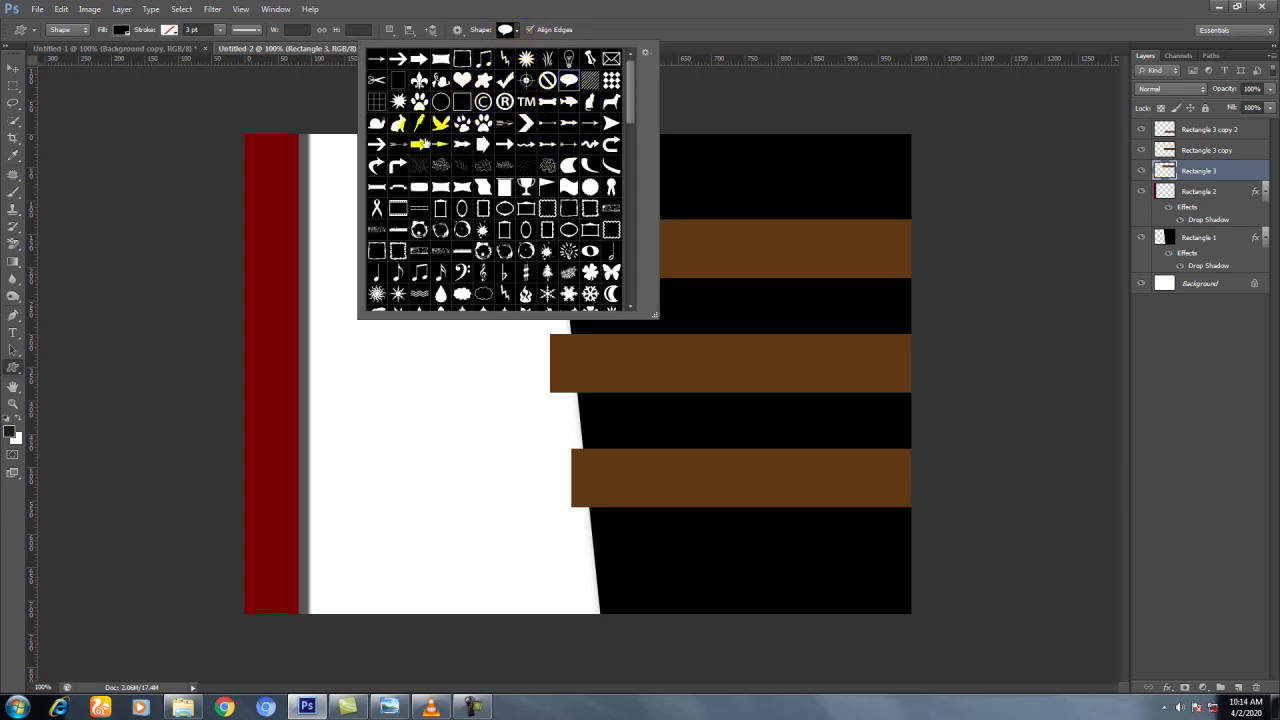
scroll(518, 244, "down", 1)
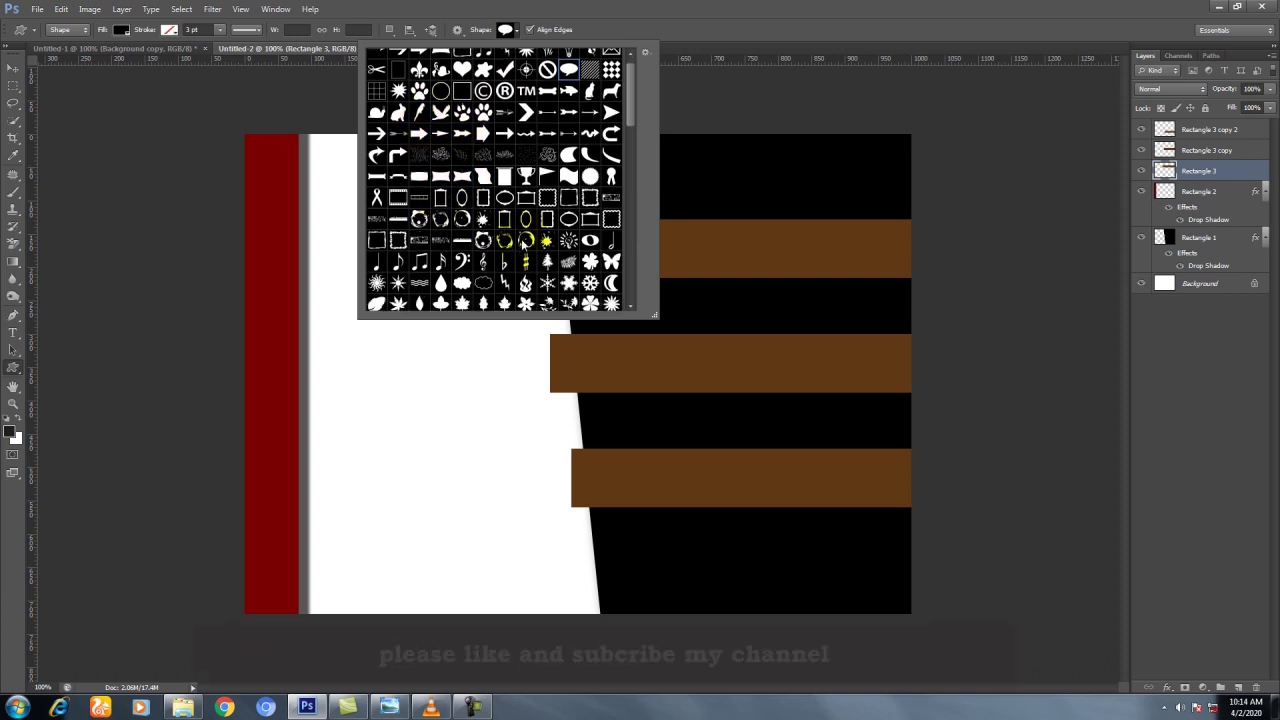
scroll(520, 244, "down", 1)
scroll(524, 243, "down", 1)
scroll(524, 243, "down", 1)
scroll(524, 243, "down", 1)
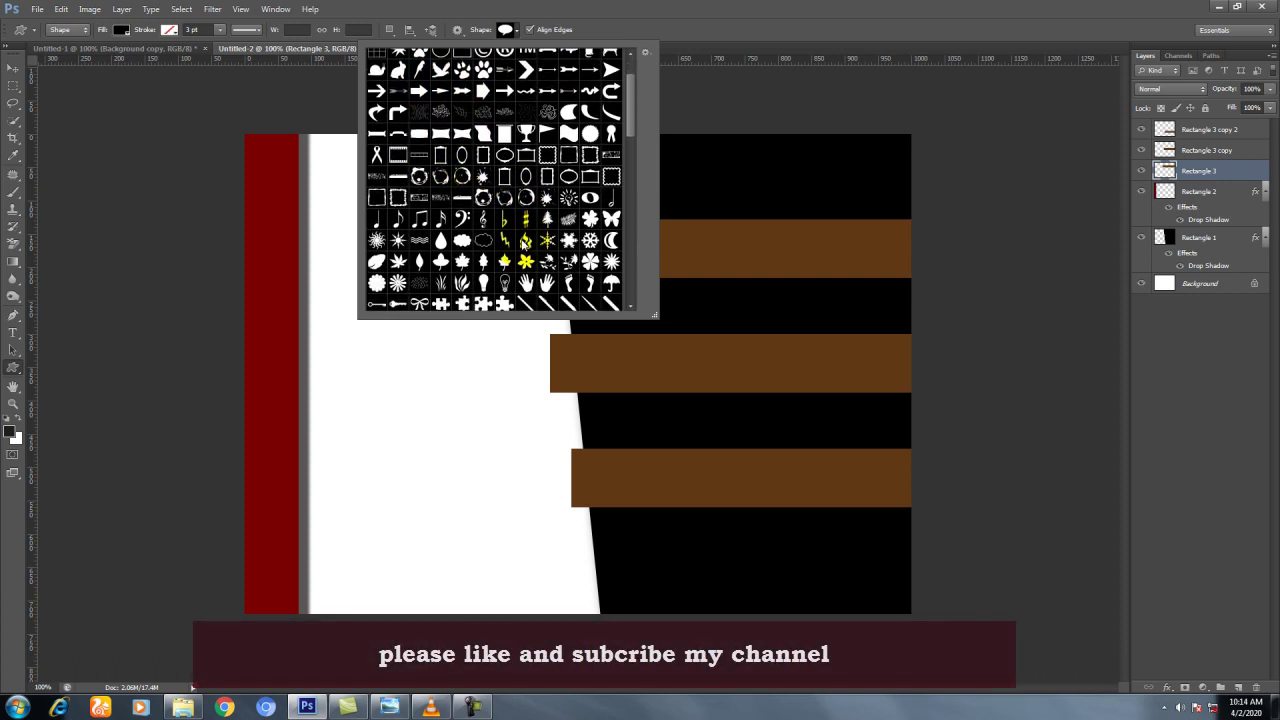
scroll(524, 244, "down", 1)
scroll(524, 245, "down", 1)
scroll(524, 244, "down", 1)
scroll(523, 244, "down", 1)
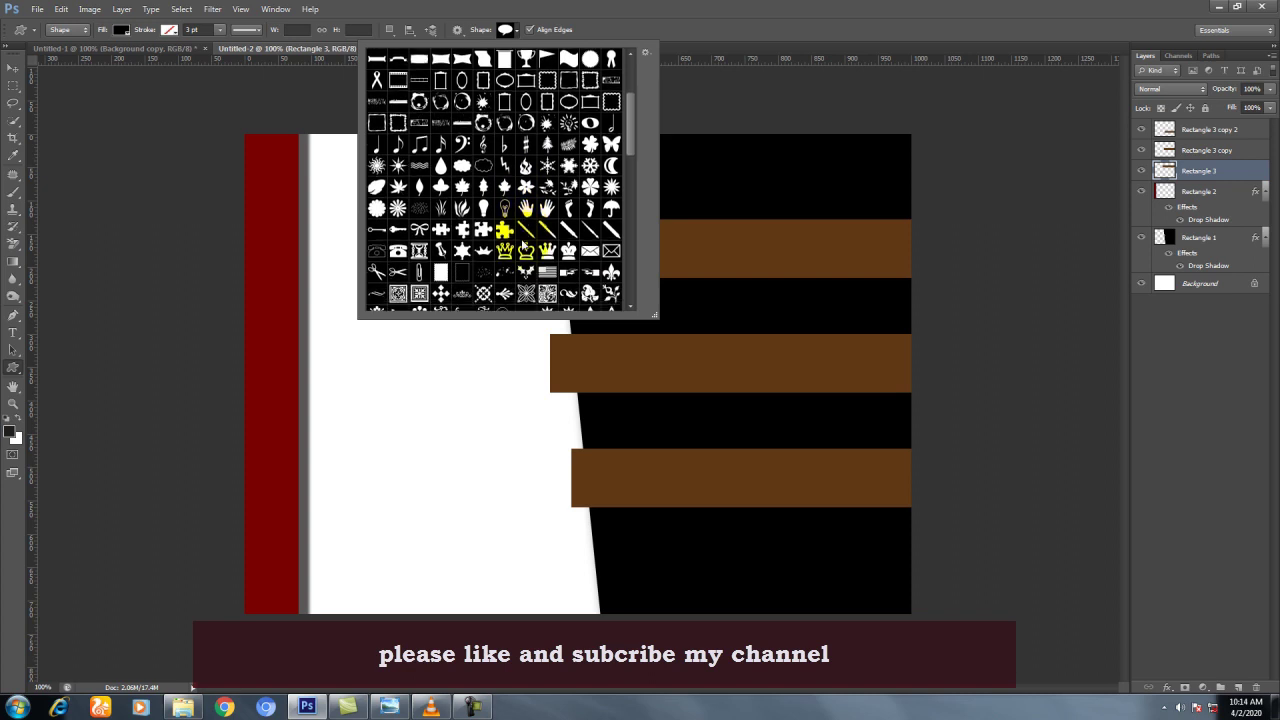
scroll(522, 245, "down", 1)
scroll(521, 245, "down", 1)
scroll(520, 244, "down", 1)
scroll(521, 245, "down", 1)
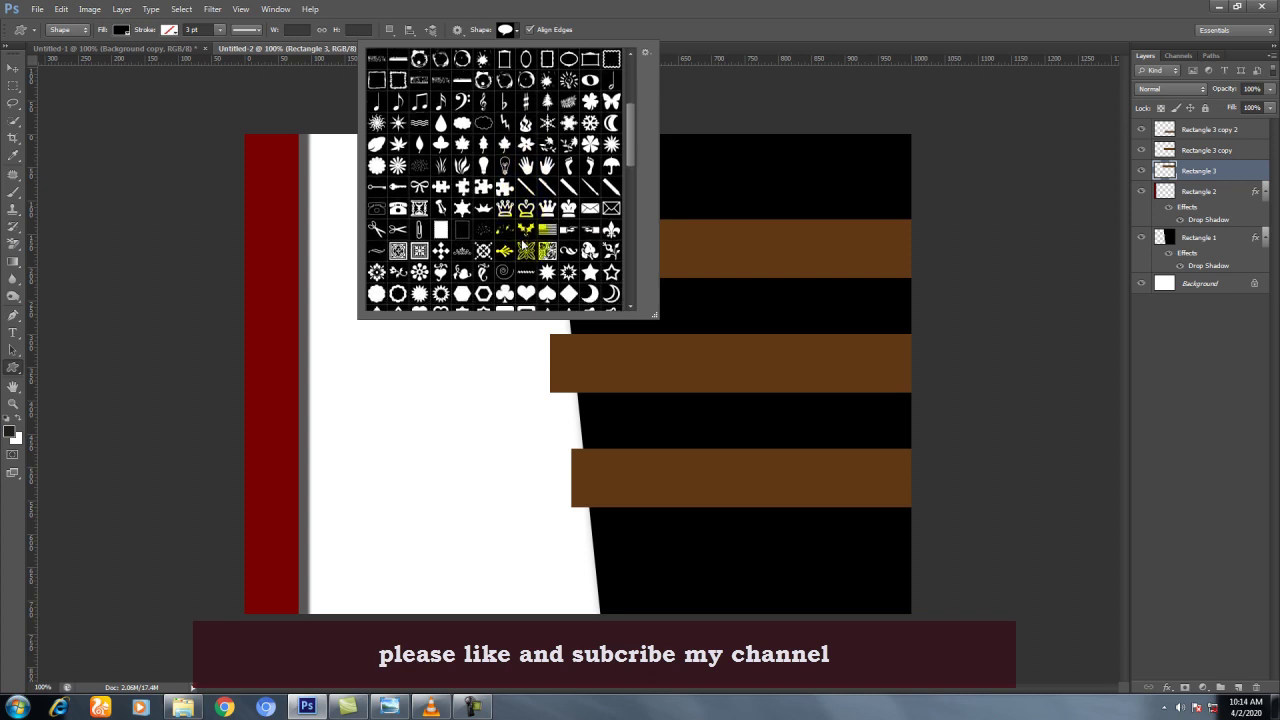
scroll(521, 245, "down", 1)
scroll(522, 246, "down", 1)
scroll(522, 246, "down", 1)
scroll(512, 236, "down", 1)
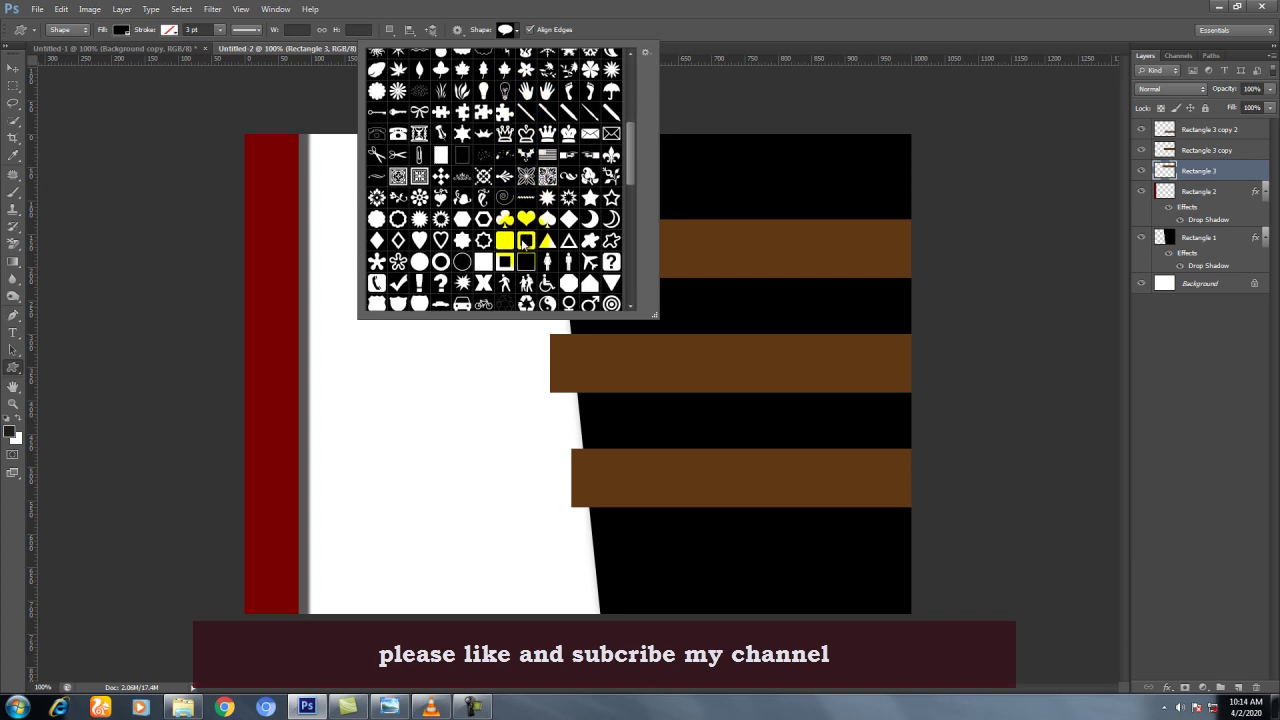
scroll(508, 220, "down", 1)
double_click(374, 262)
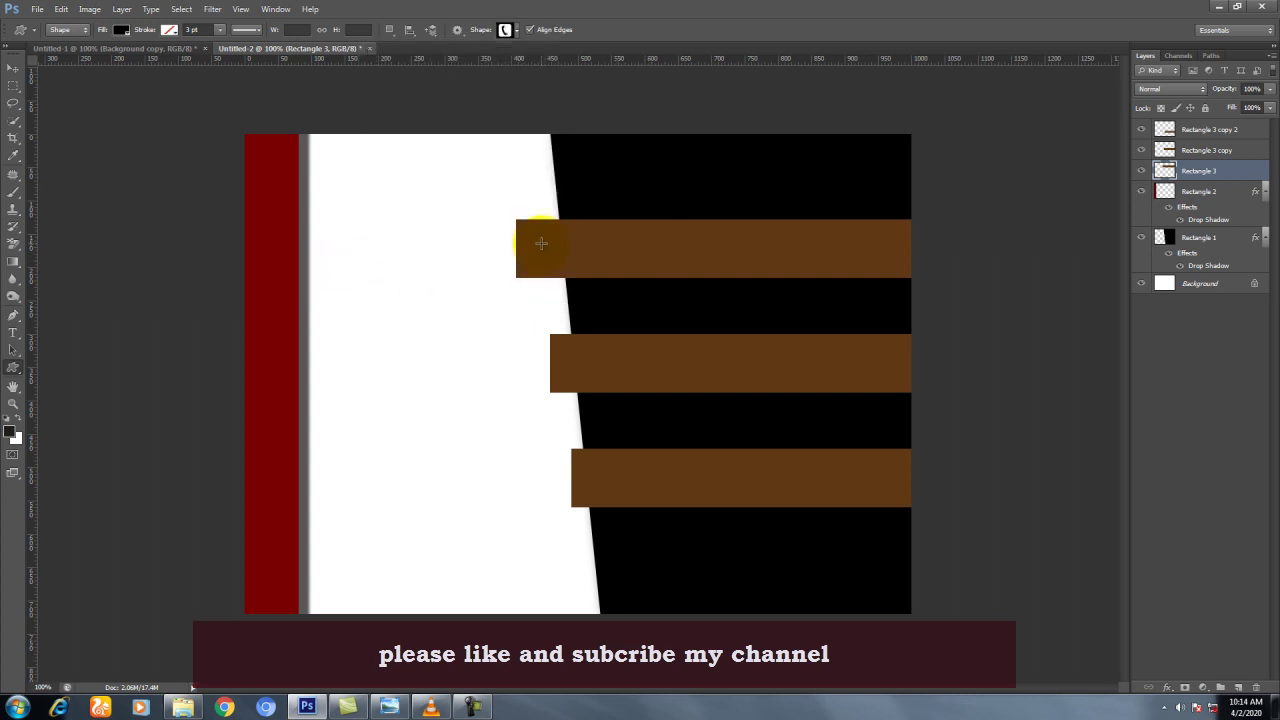
left_click(541, 243)
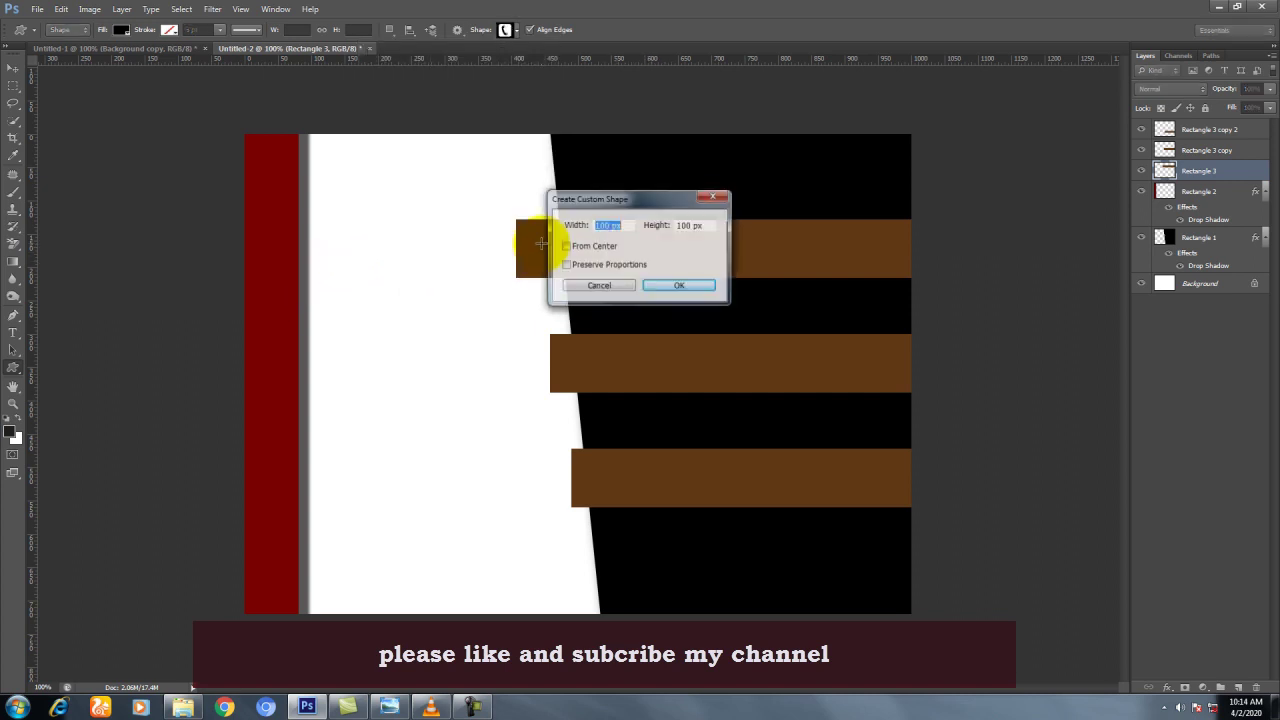
Draw the phone icon at the top bar's left end and fill it dark red
left_click(600, 281)
left_click_drag(534, 235, 568, 265)
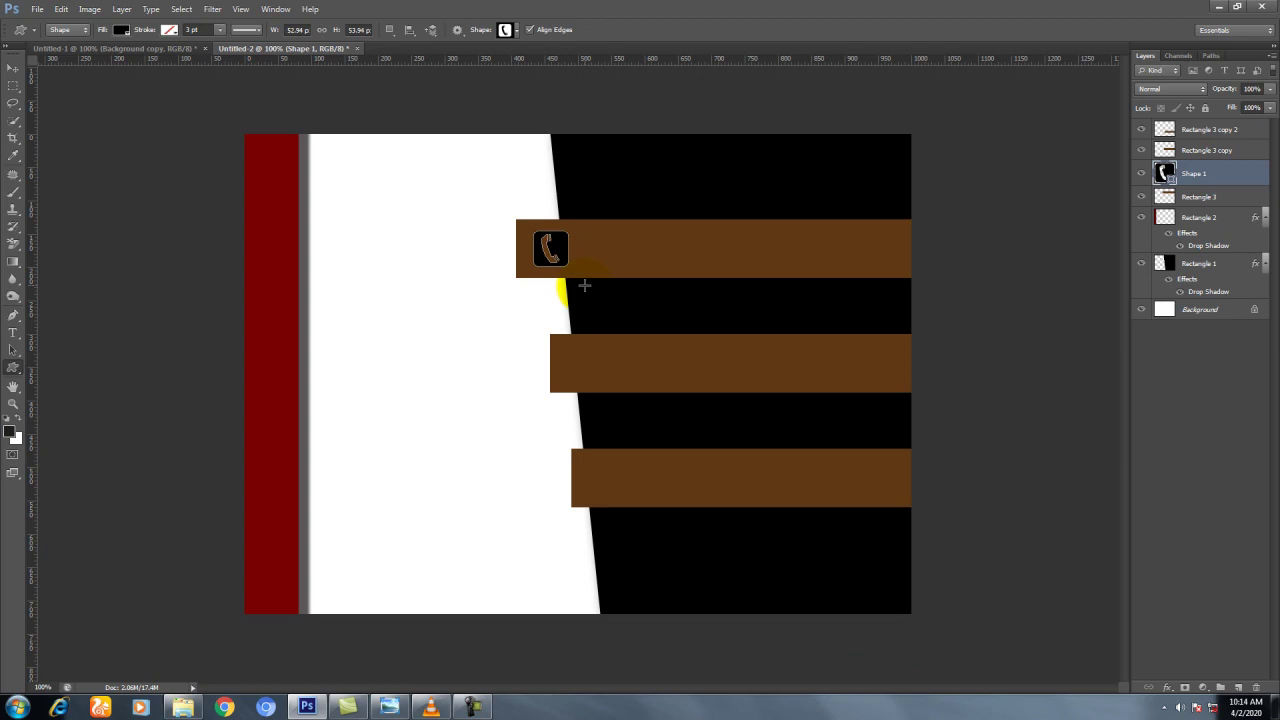
left_click(120, 31)
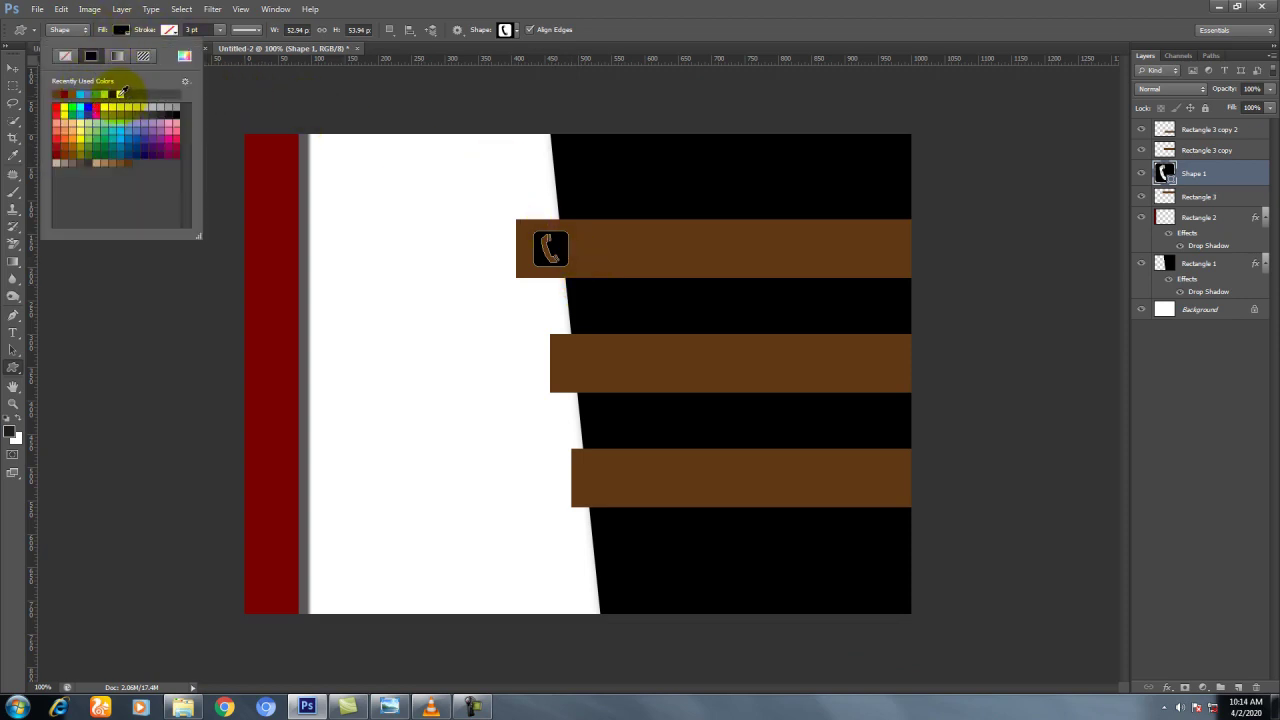
left_click(121, 93)
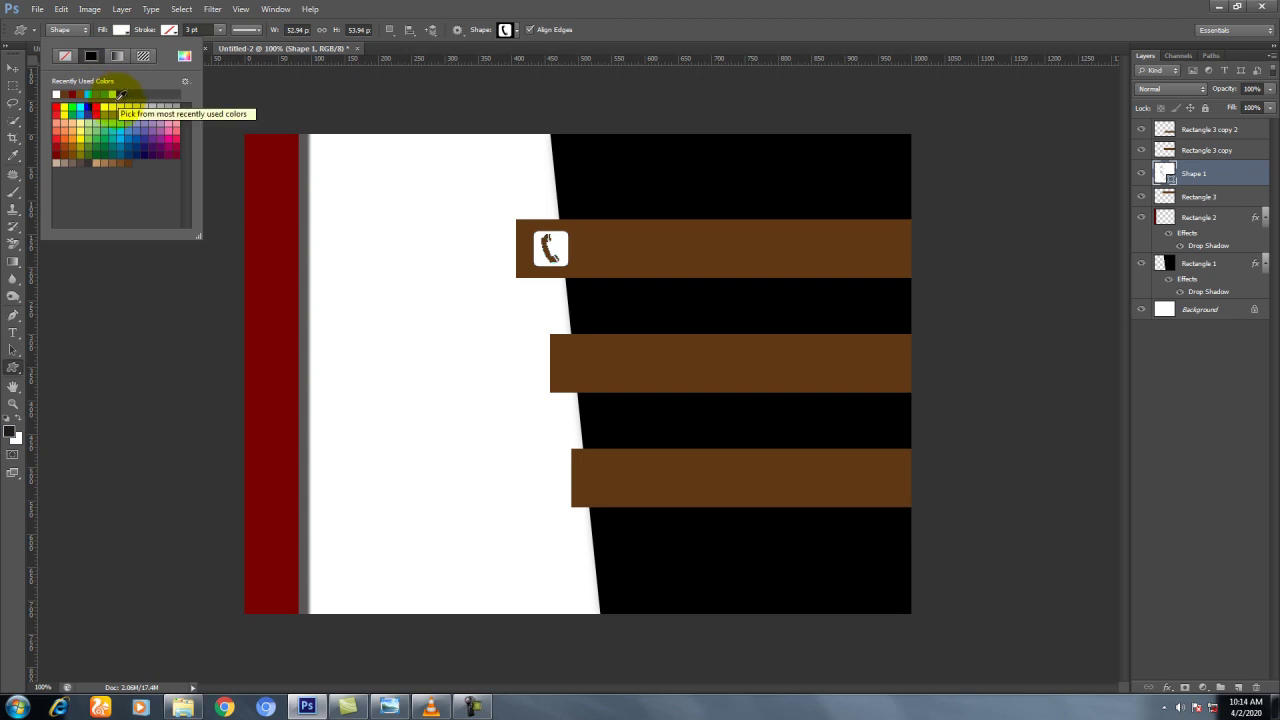
left_click(112, 124)
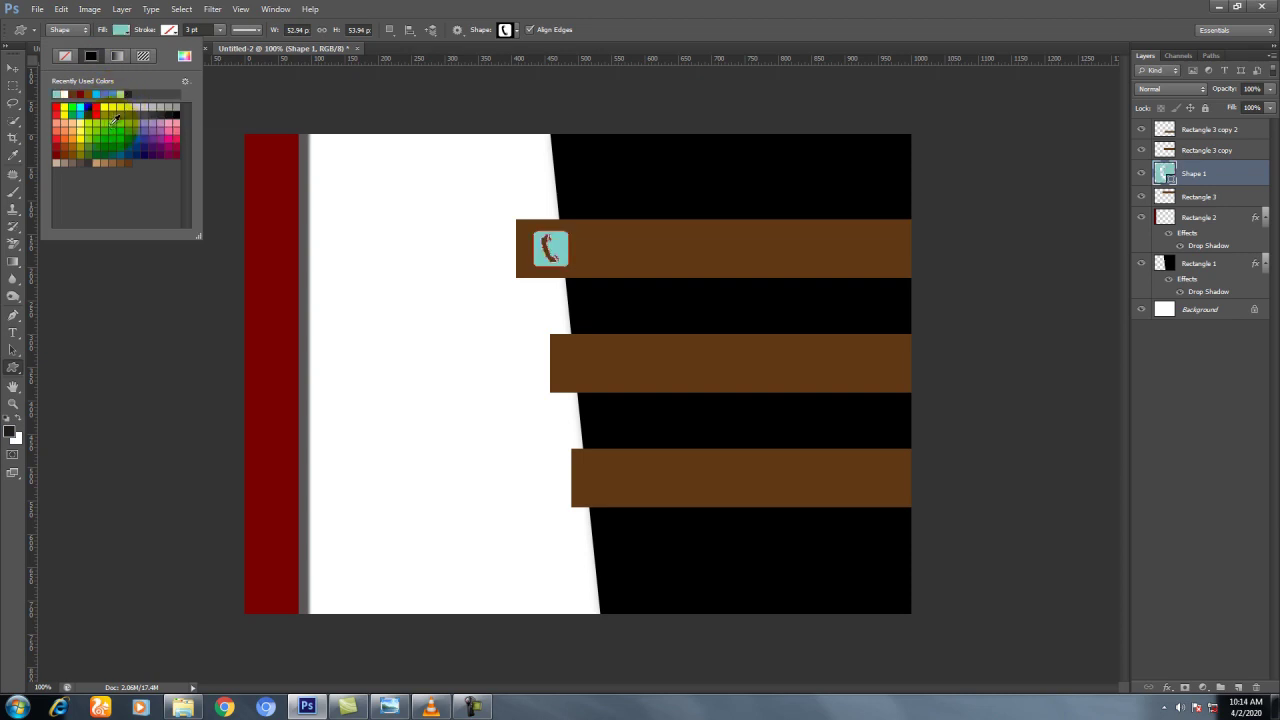
left_click(107, 125)
left_click(88, 122)
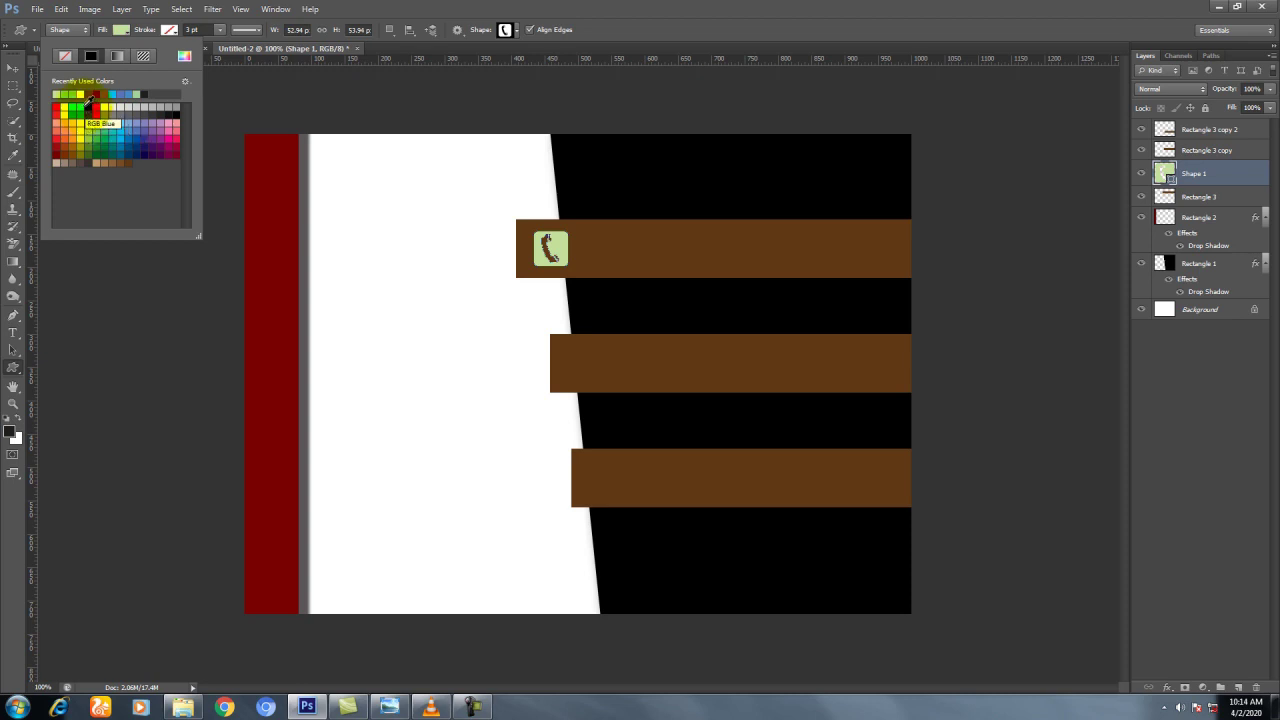
left_click(79, 105)
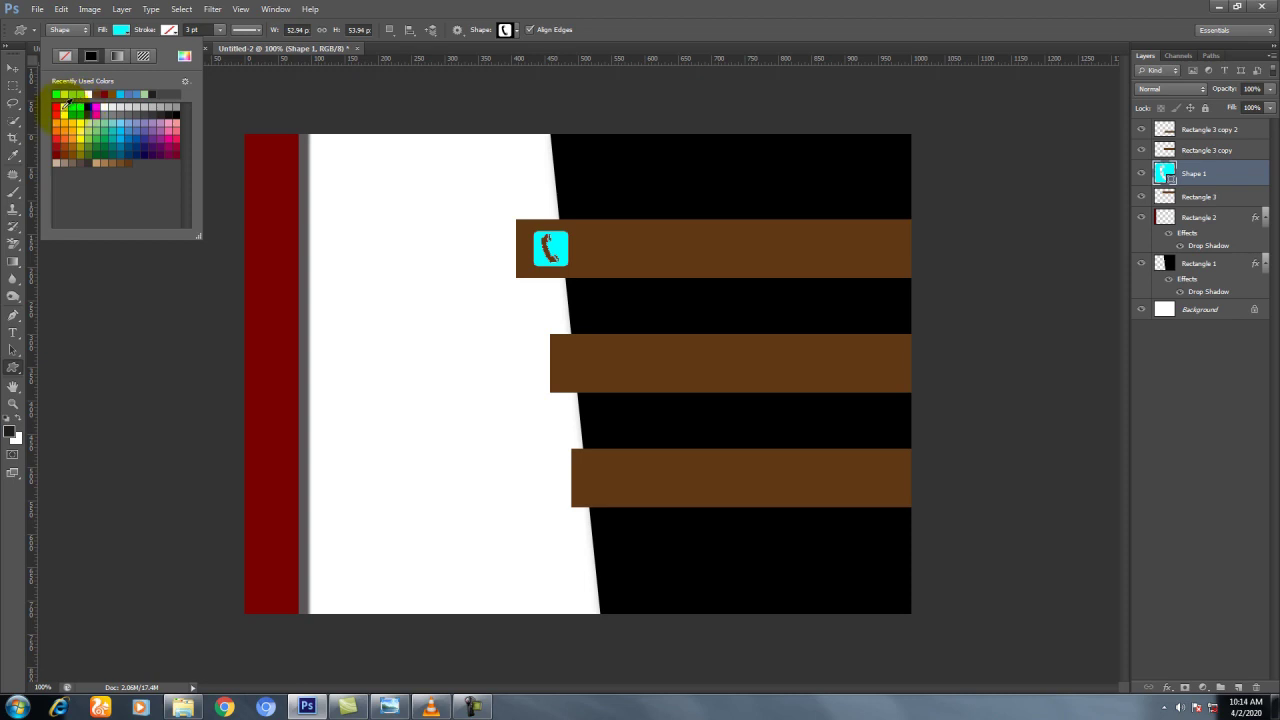
left_click(65, 150)
left_click(56, 146)
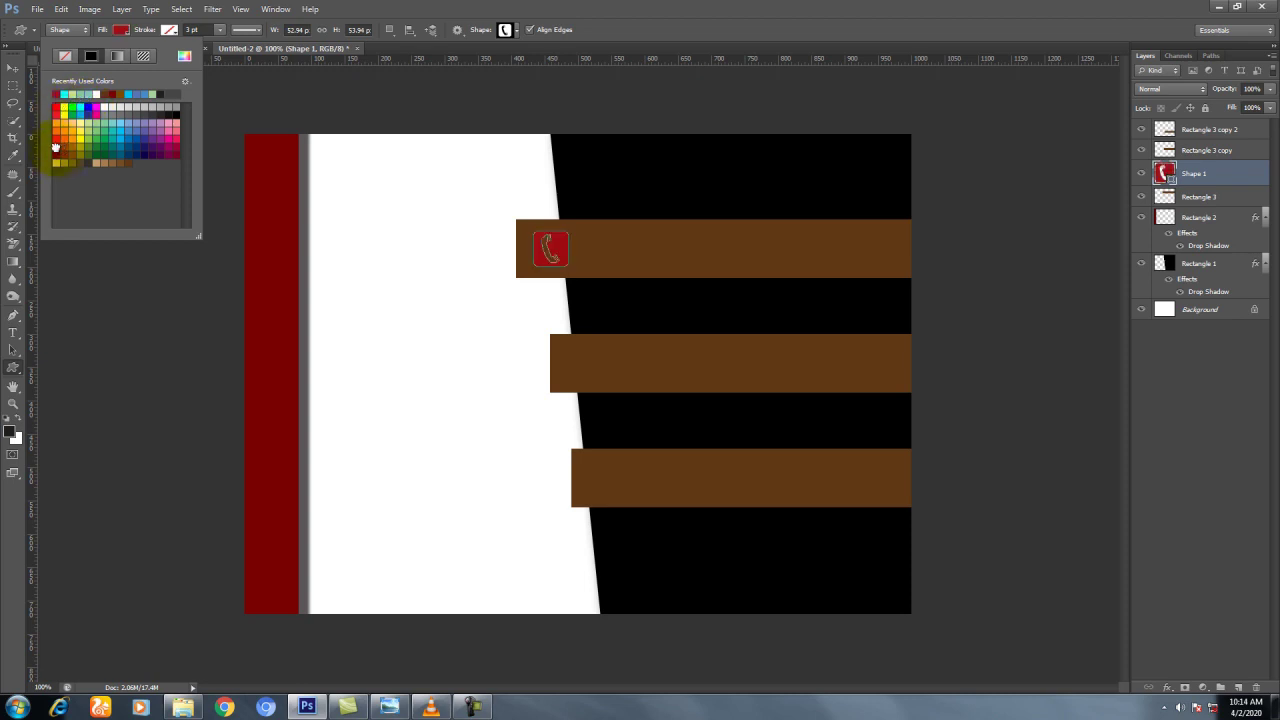
left_click(602, 247)
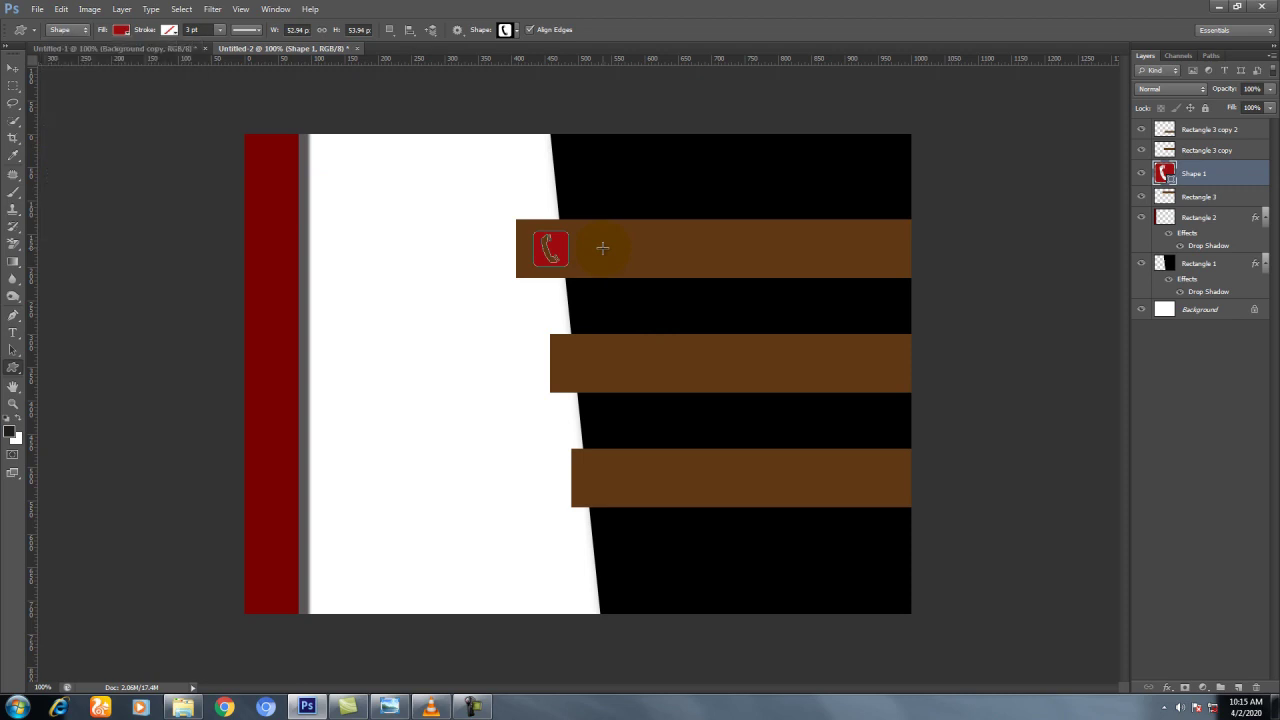
Rasterize the Shape 1 phone layer, then draw a 64 × 48 px envelope icon on the middle bar
right_click(1205, 172)
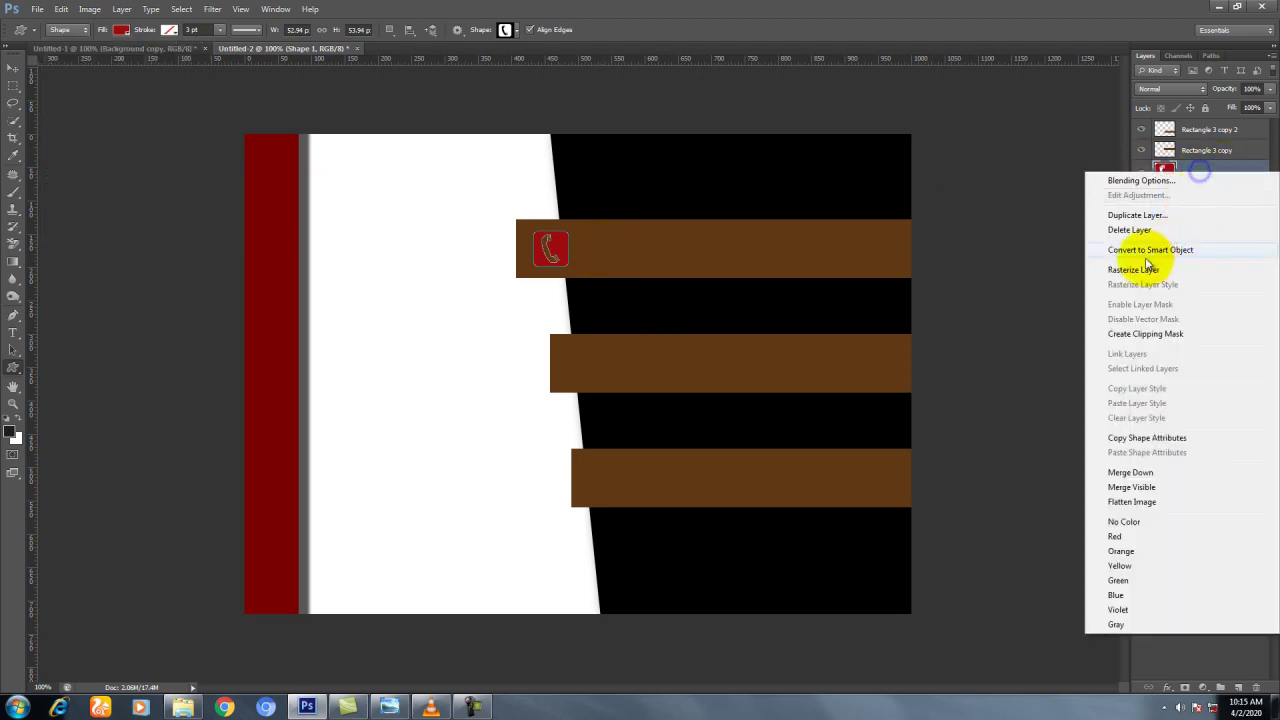
left_click(1142, 278)
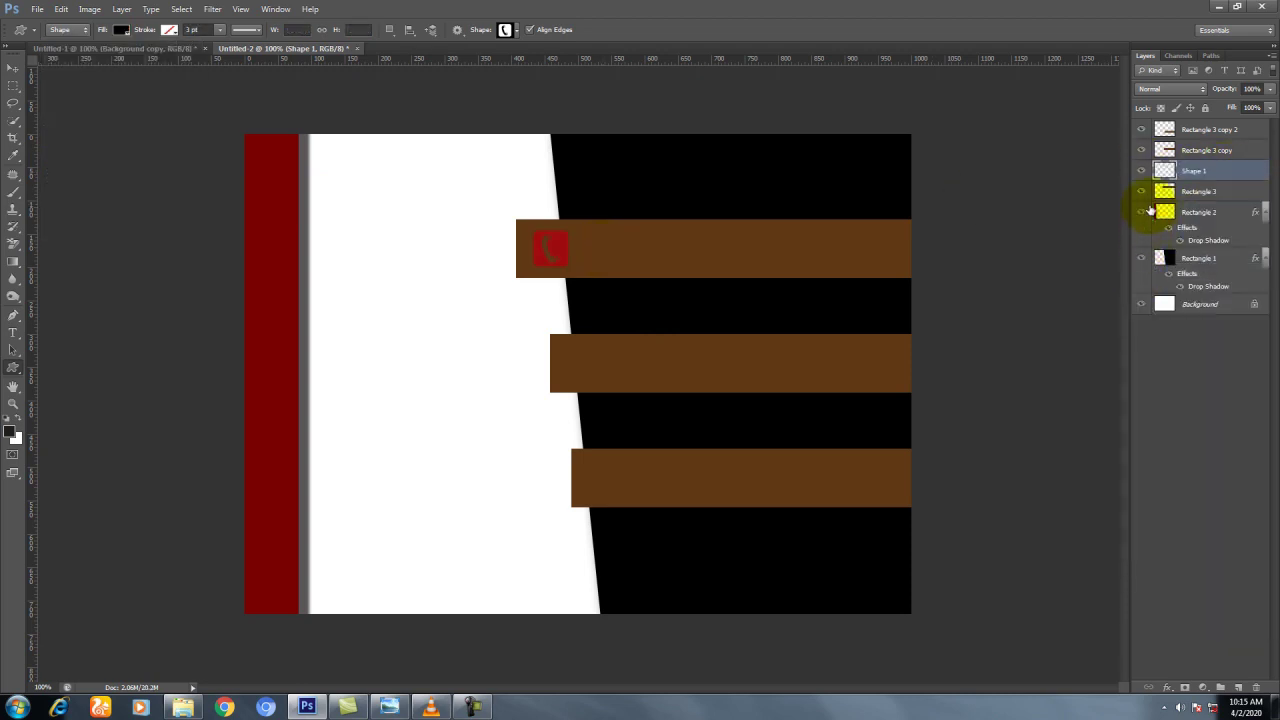
left_click(517, 31)
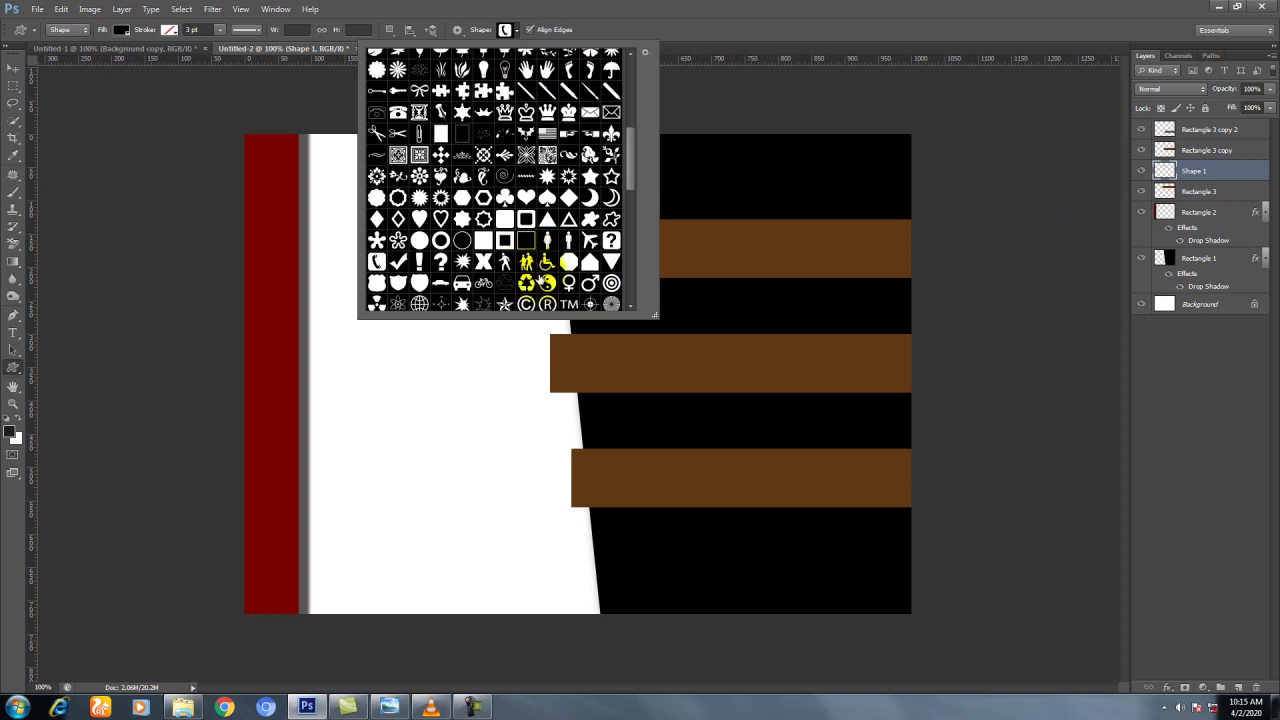
scroll(541, 279, "down", 1)
scroll(541, 279, "up", 2)
scroll(541, 279, "up", 1)
scroll(541, 279, "up", 2)
scroll(541, 279, "up", 1)
scroll(541, 279, "up", 2)
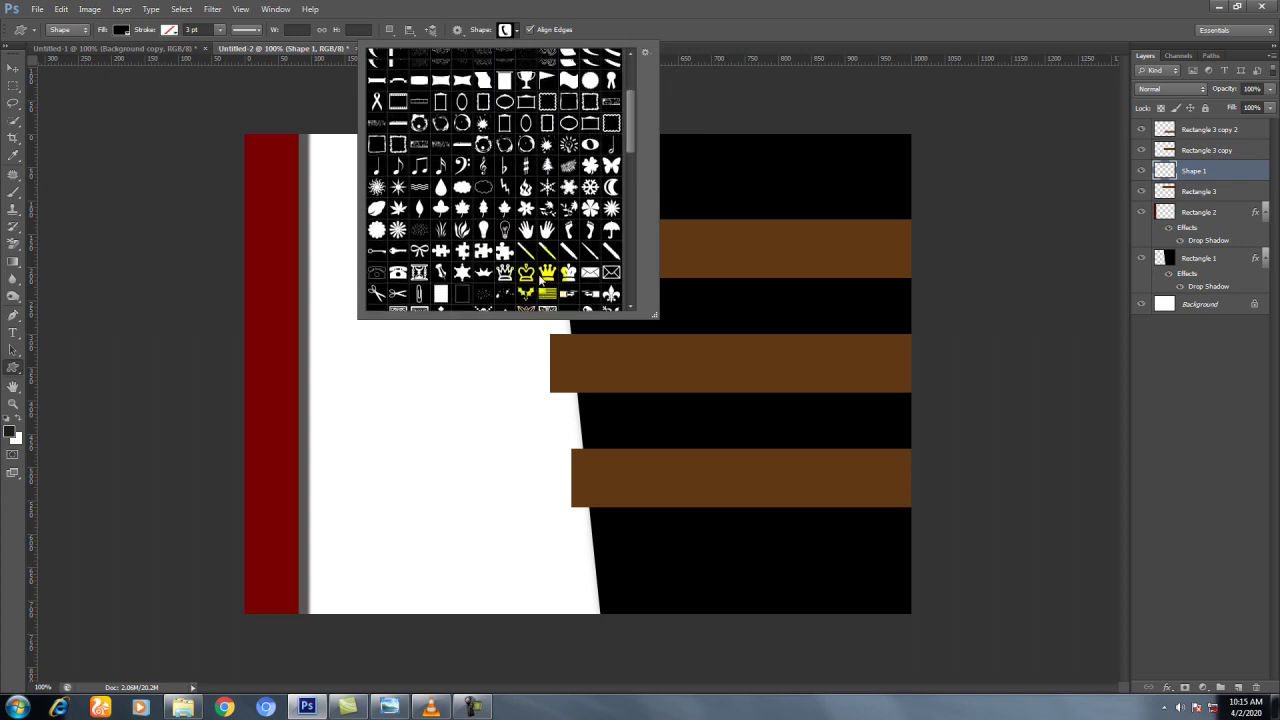
scroll(541, 279, "up", 2)
scroll(541, 279, "up", 1)
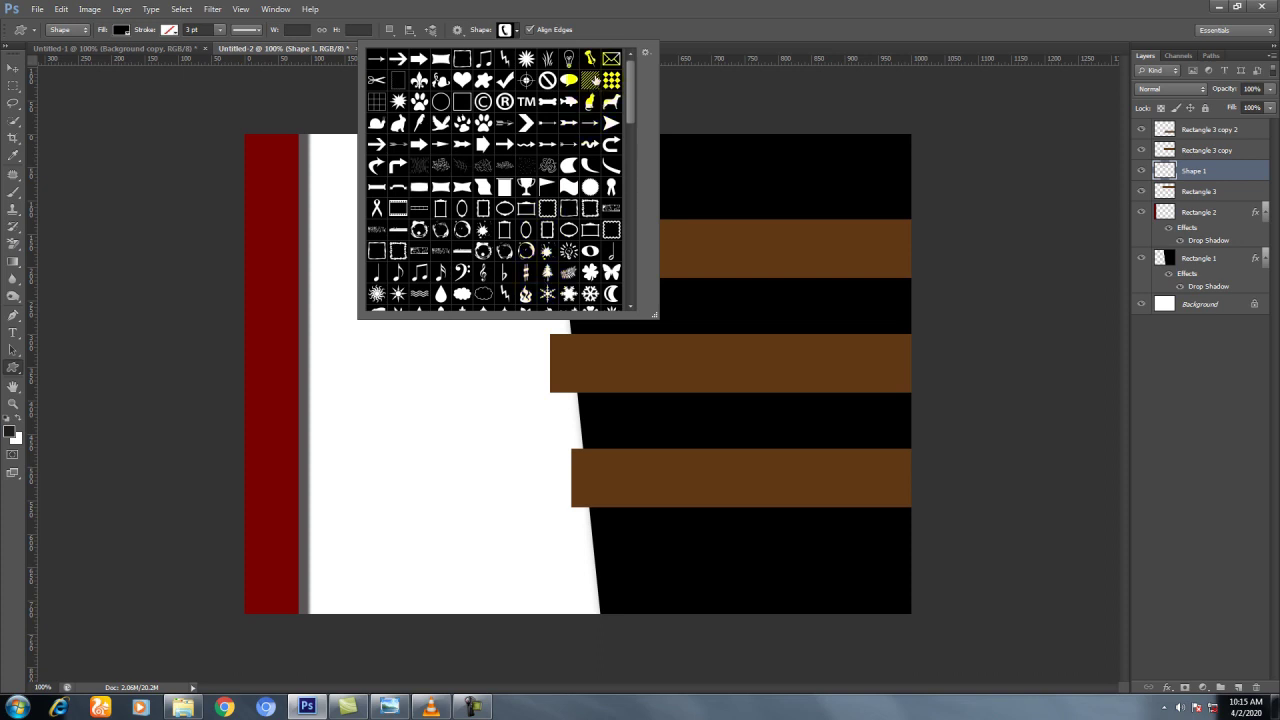
double_click(609, 58)
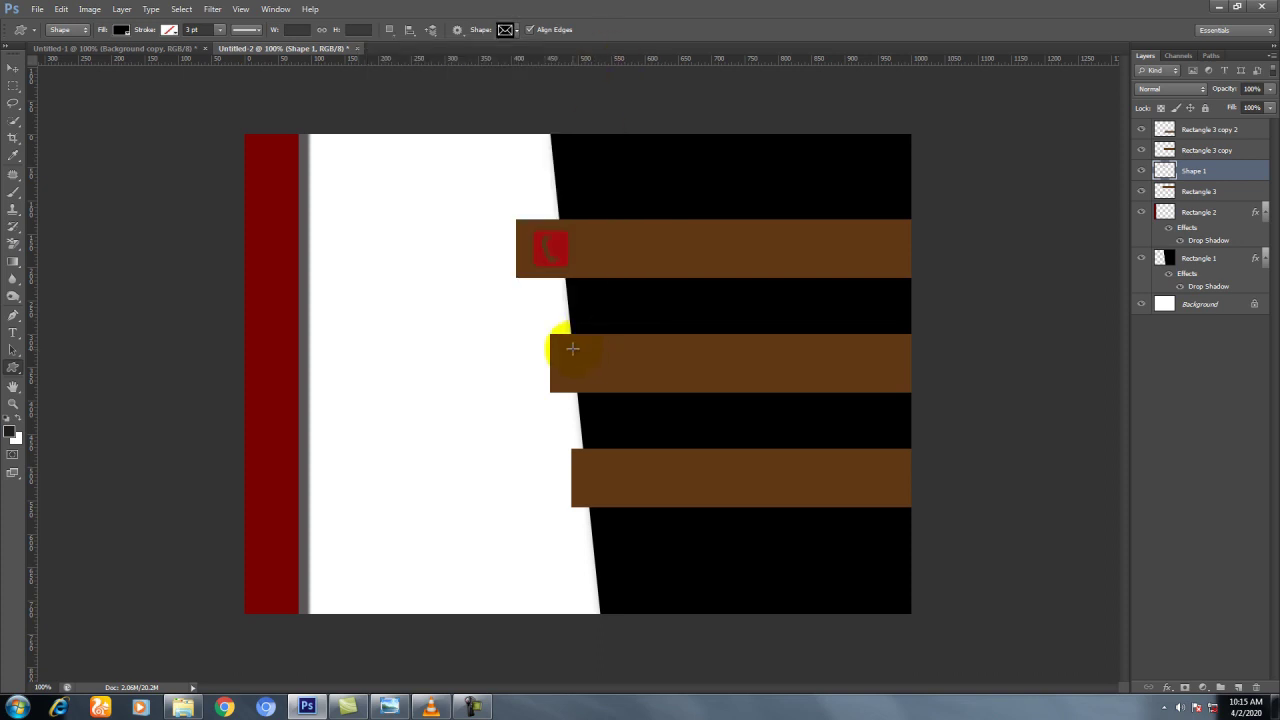
left_click_drag(571, 349, 614, 380)
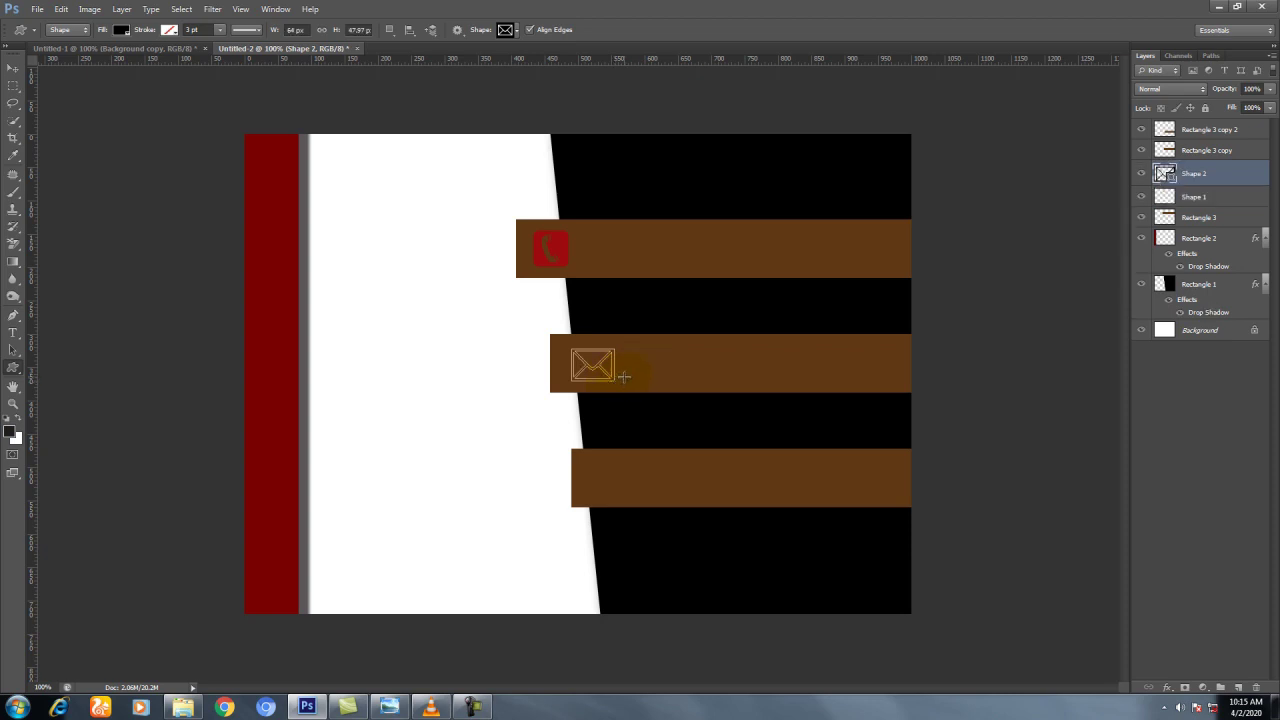
Fill the envelope icon dark red and rasterize its layer
left_click(118, 30)
left_click(55, 146)
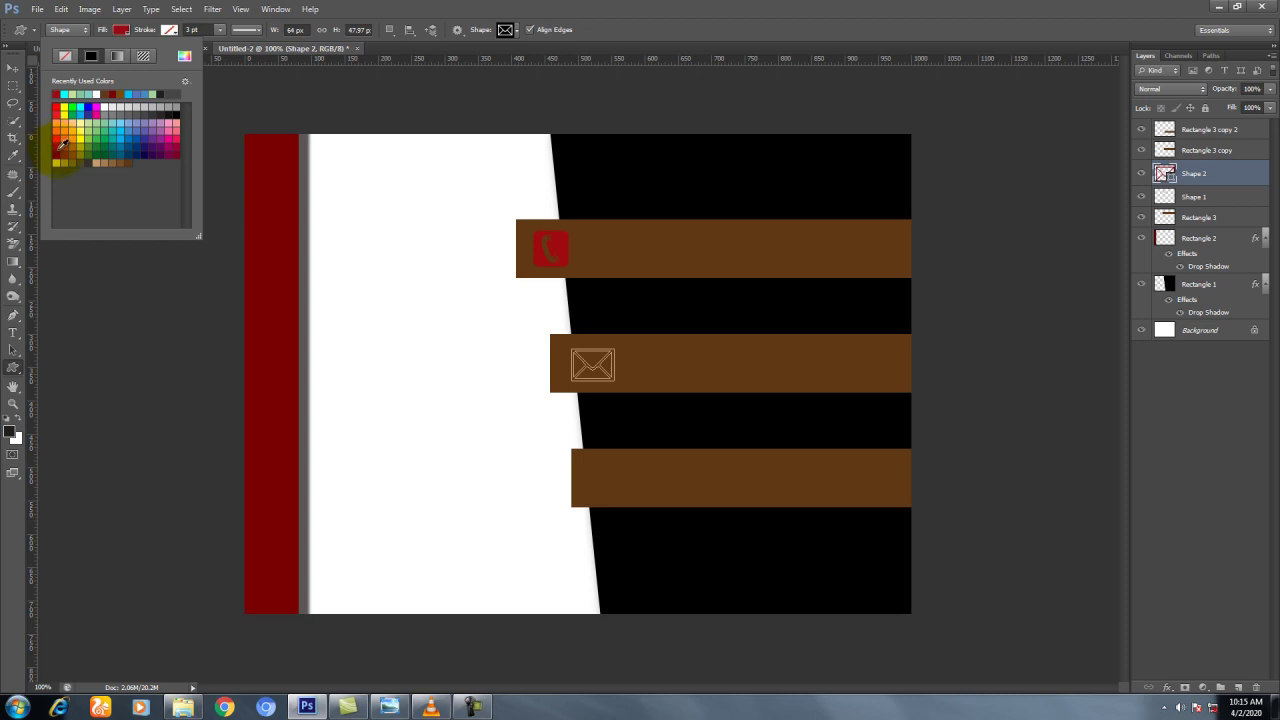
left_click(604, 370)
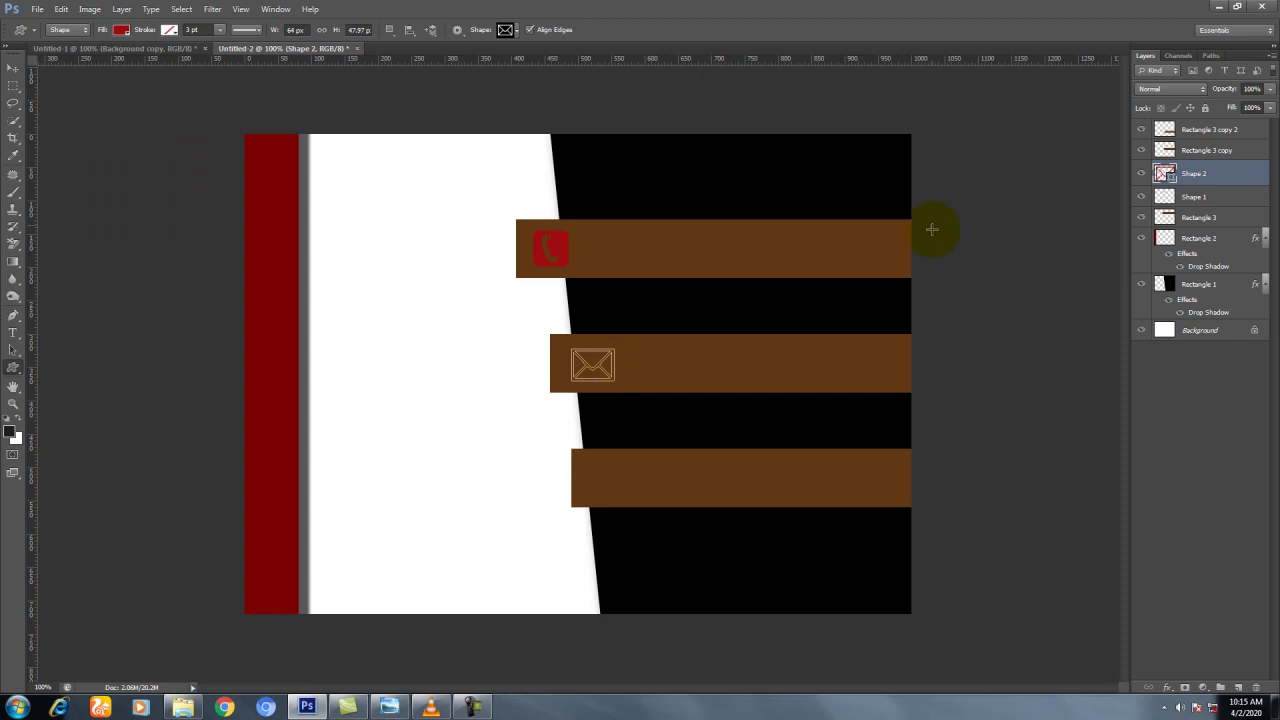
right_click(1204, 173)
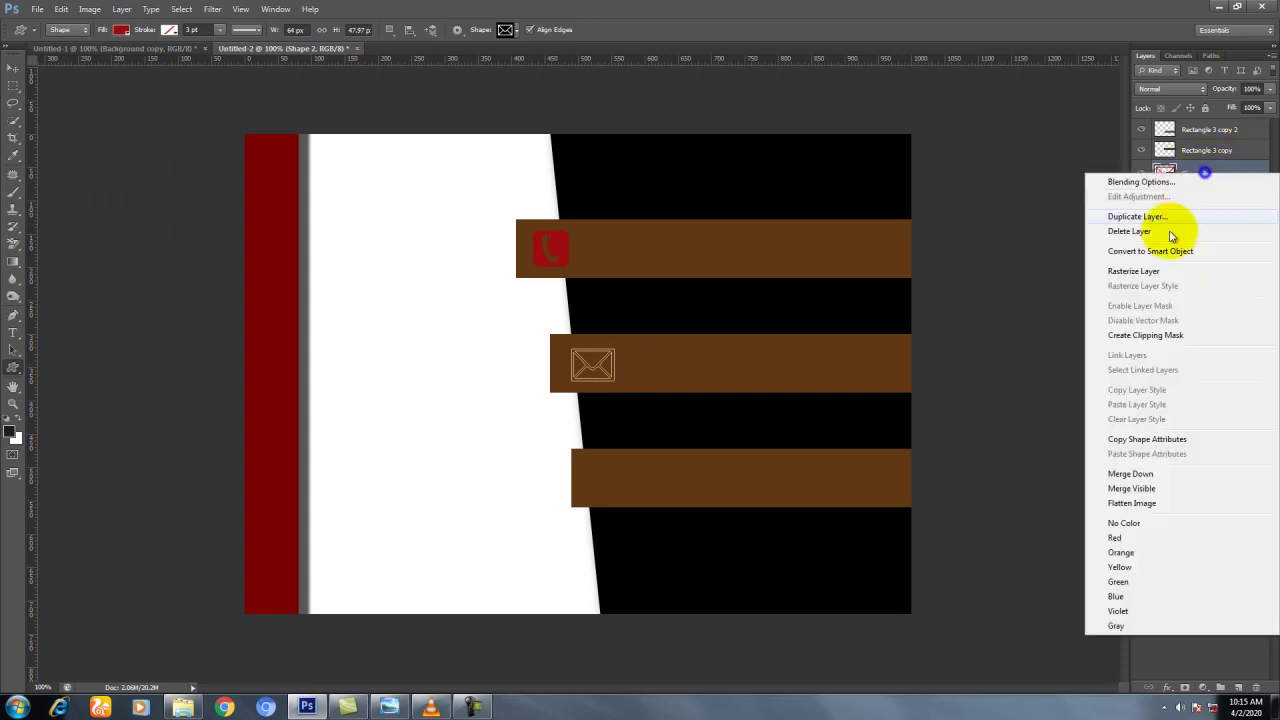
left_click(1133, 271)
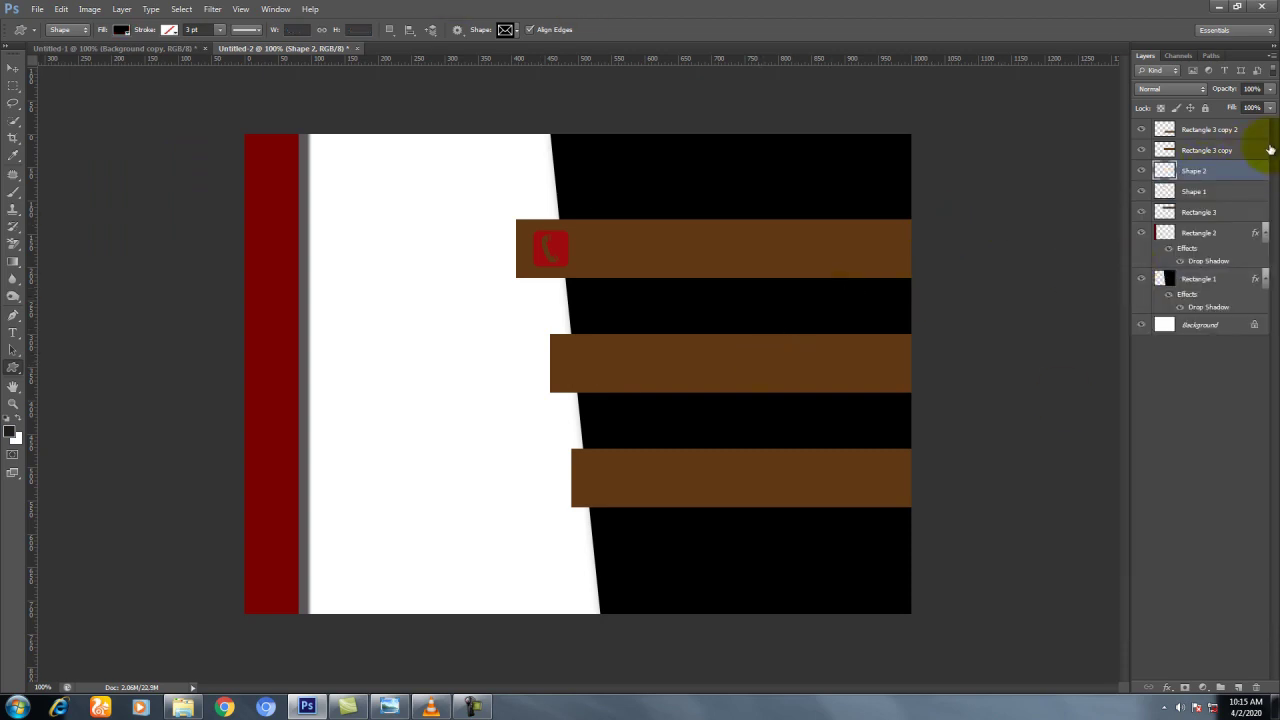
Move the envelope layer, Shape 2, above Rectangle 3 copy so it shows on the middle bar
left_click(1141, 193)
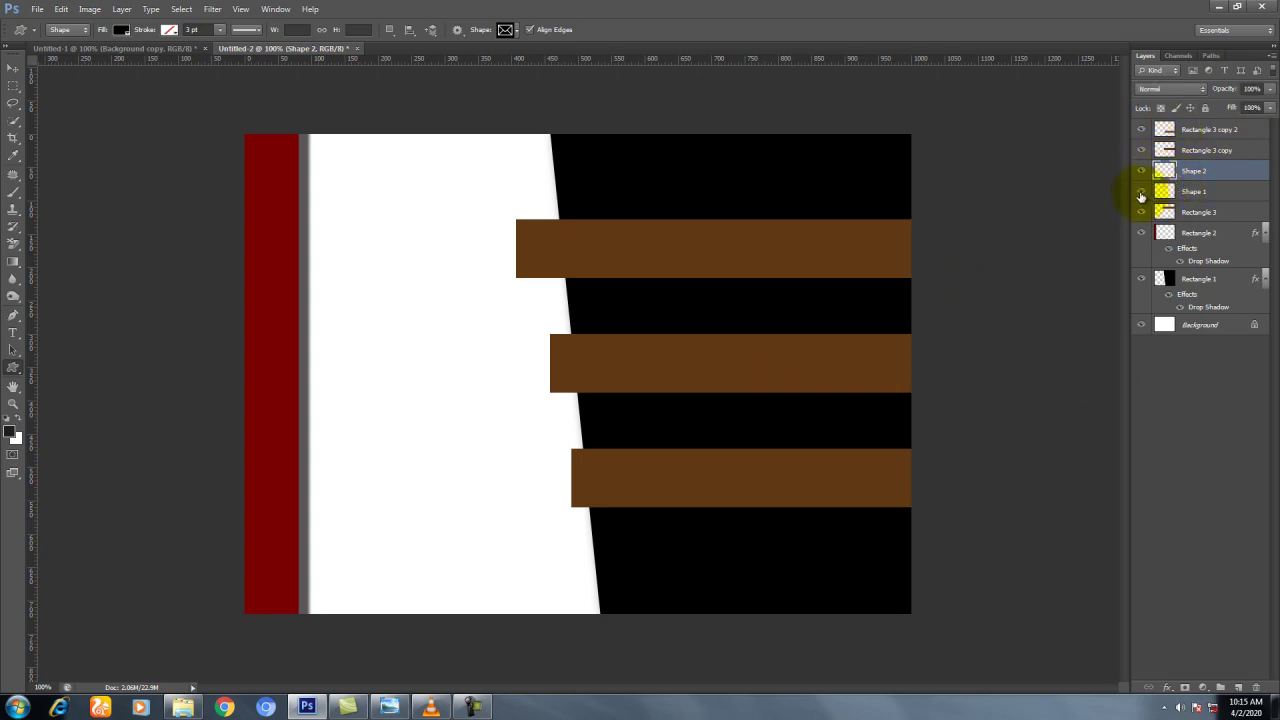
left_click(1141, 193)
left_click(1139, 152)
left_click(1141, 150)
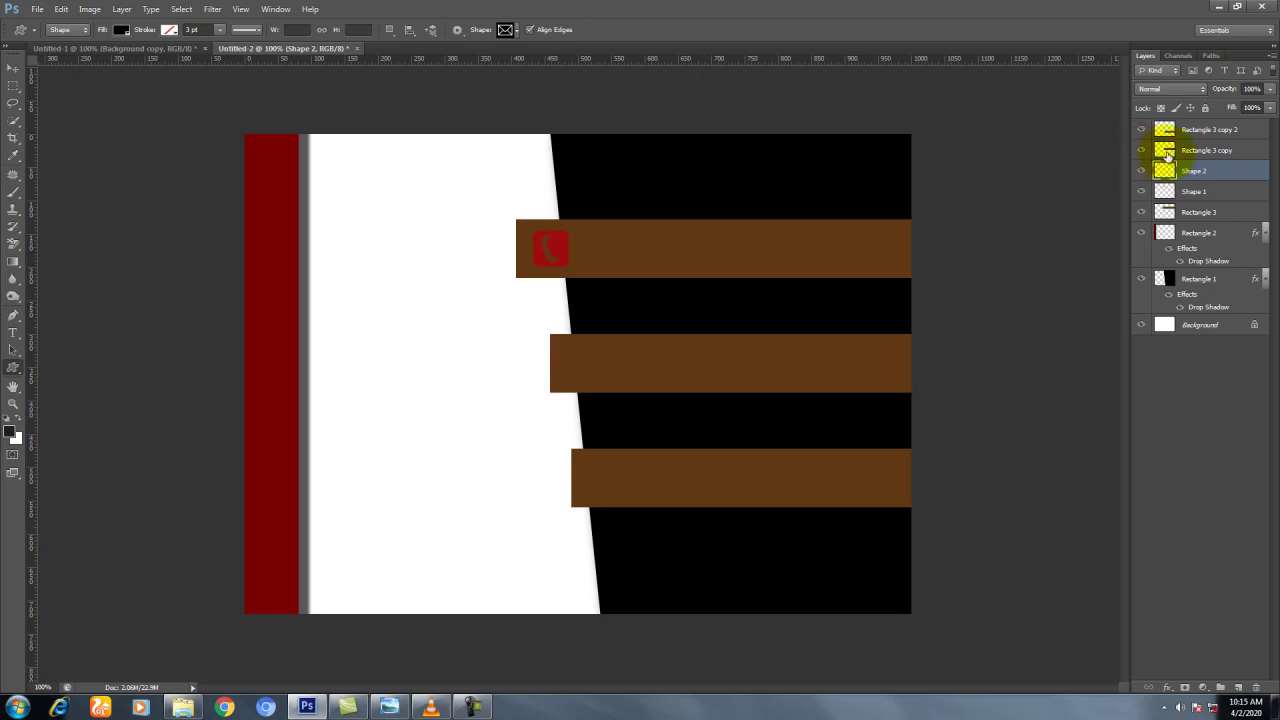
left_click_drag(1188, 171, 1188, 151)
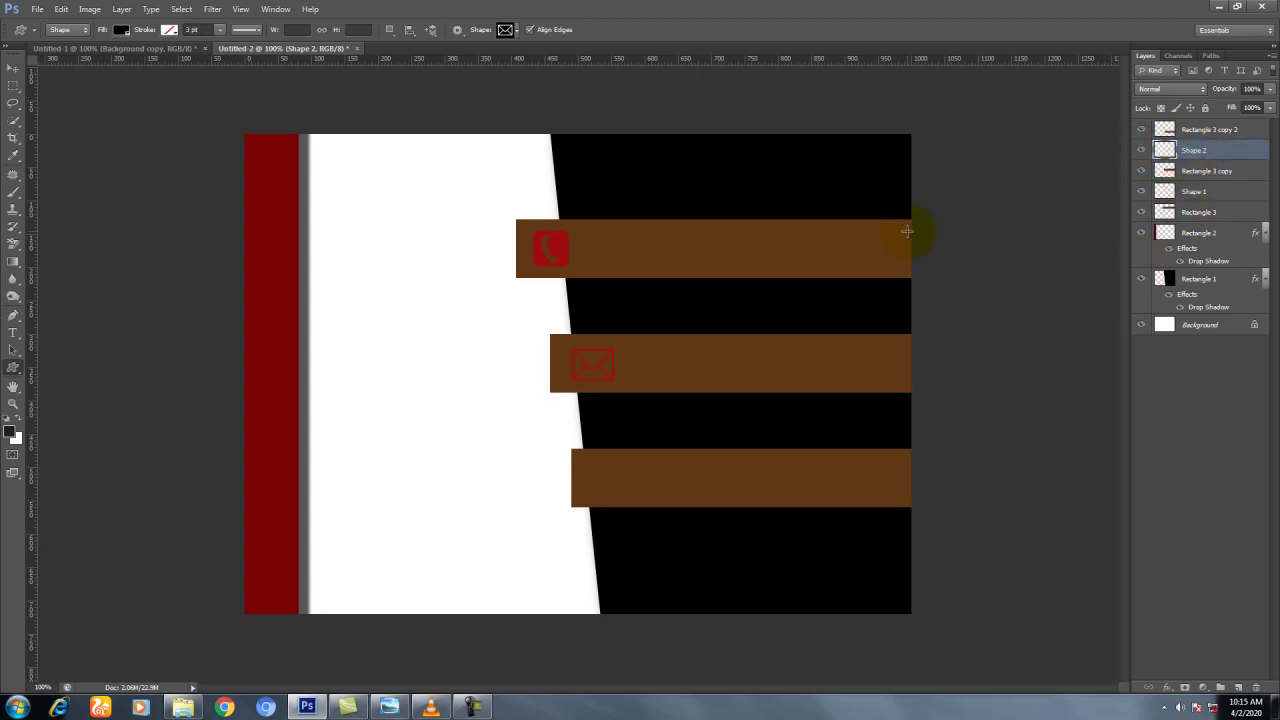
Draw an arrow custom shape at the left end of the lowest brown bar
left_click(517, 30)
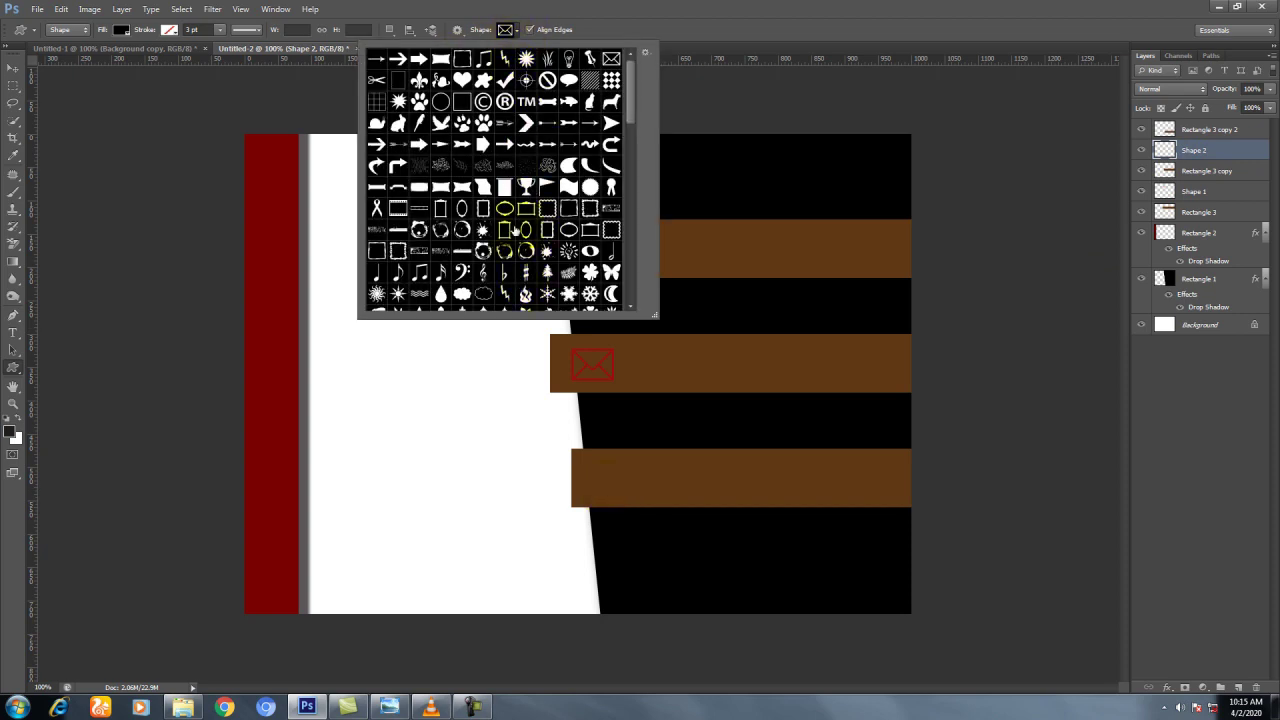
scroll(512, 215, "down", 1)
scroll(515, 230, "down", 1)
scroll(515, 230, "up", 1)
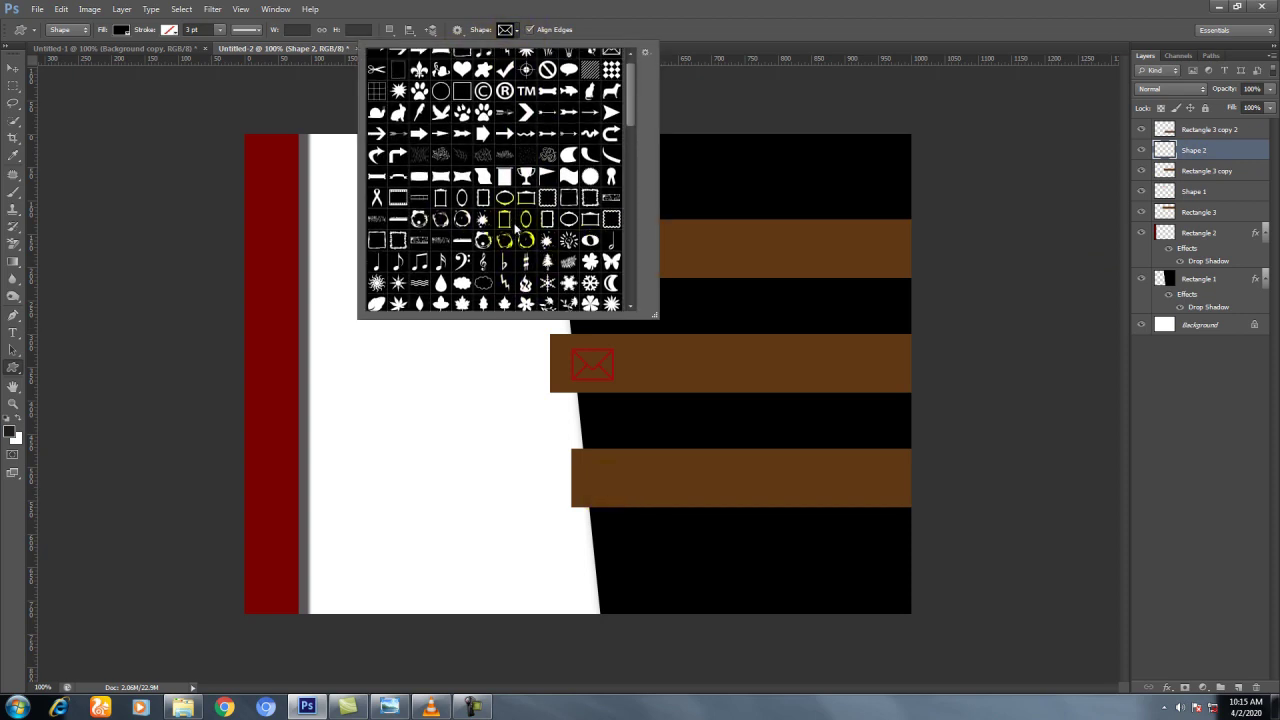
scroll(515, 228, "up", 1)
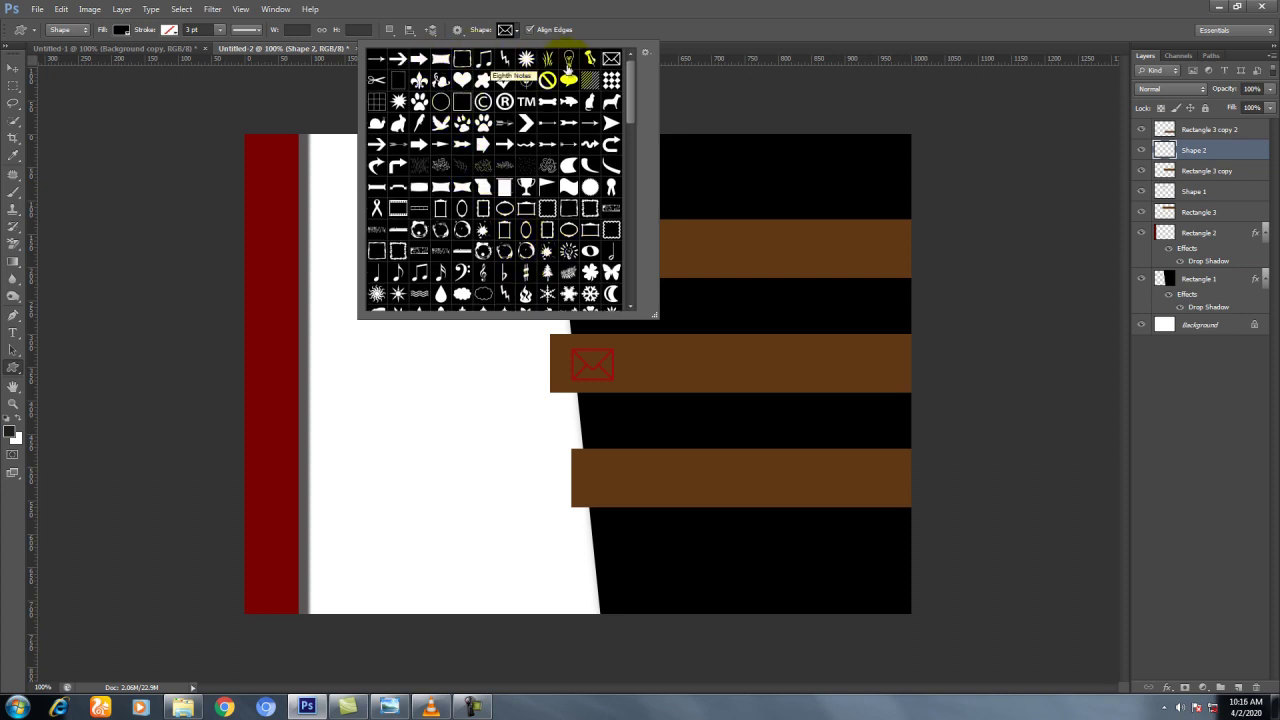
left_click(611, 124)
left_click(611, 130)
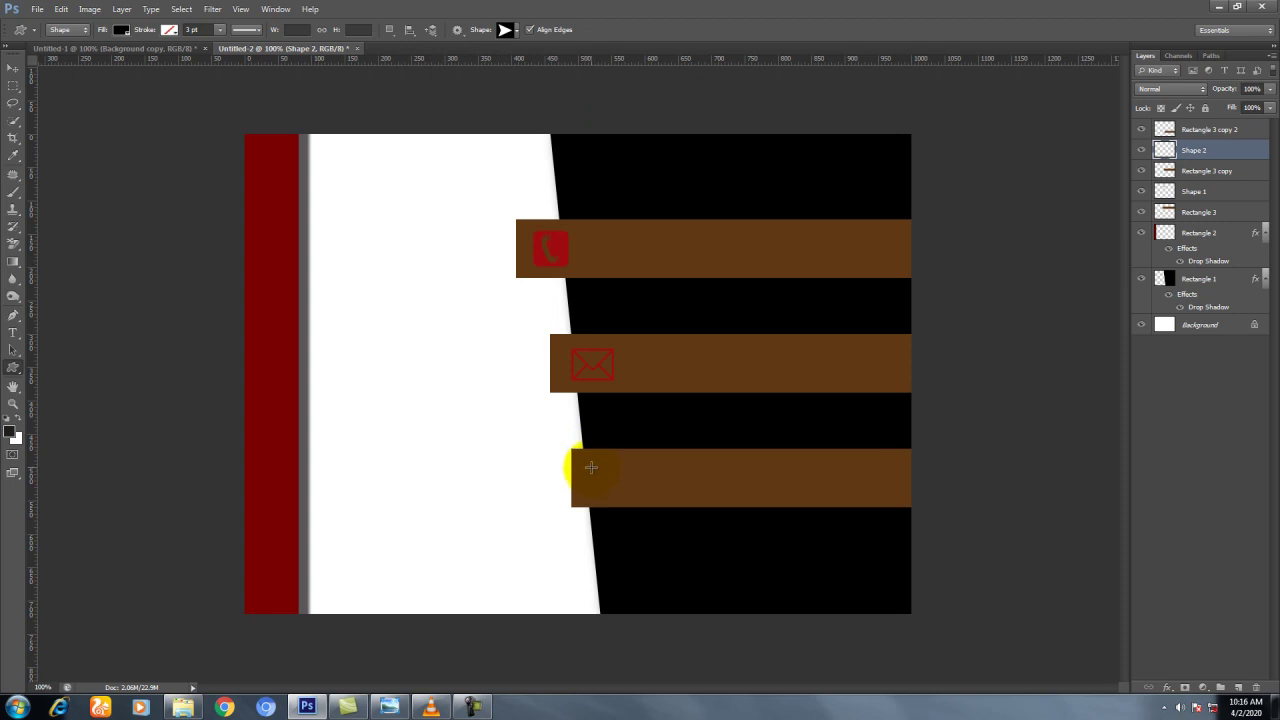
left_click_drag(591, 467, 626, 497)
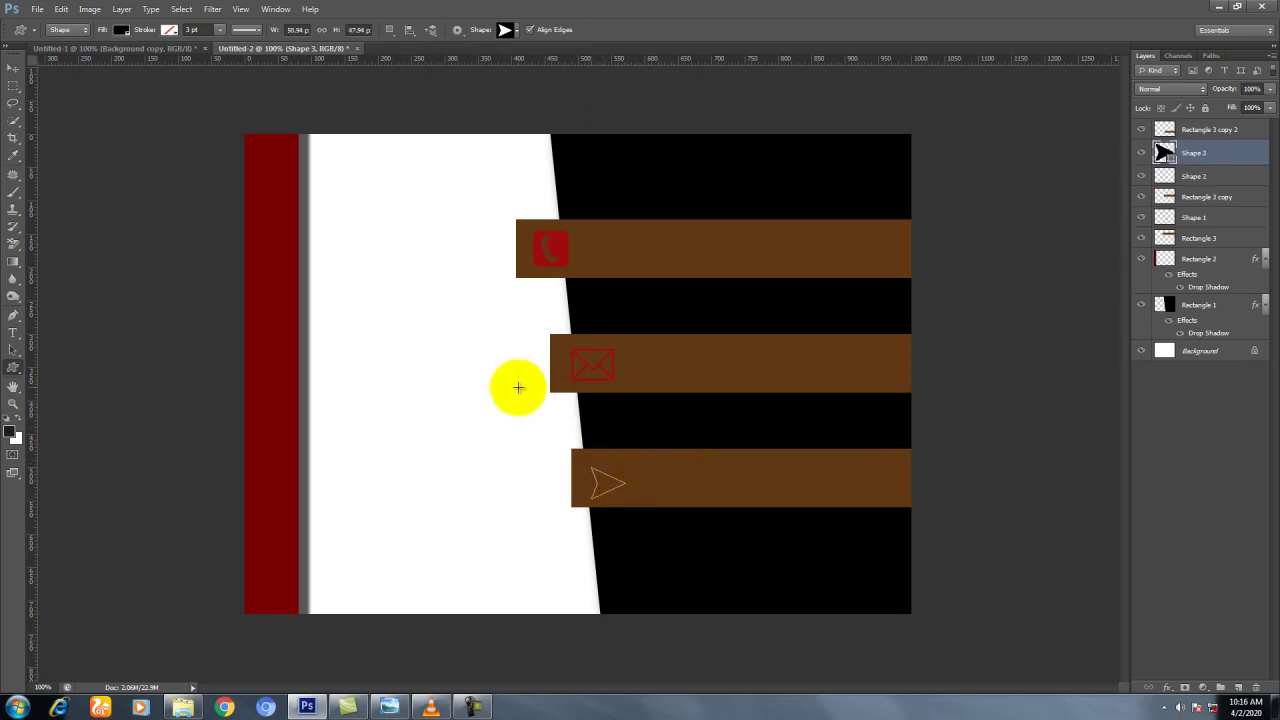
Fill the arrow dark red and stack Shape 3 above the lowest bar's layer
left_click(121, 29)
left_click(62, 140)
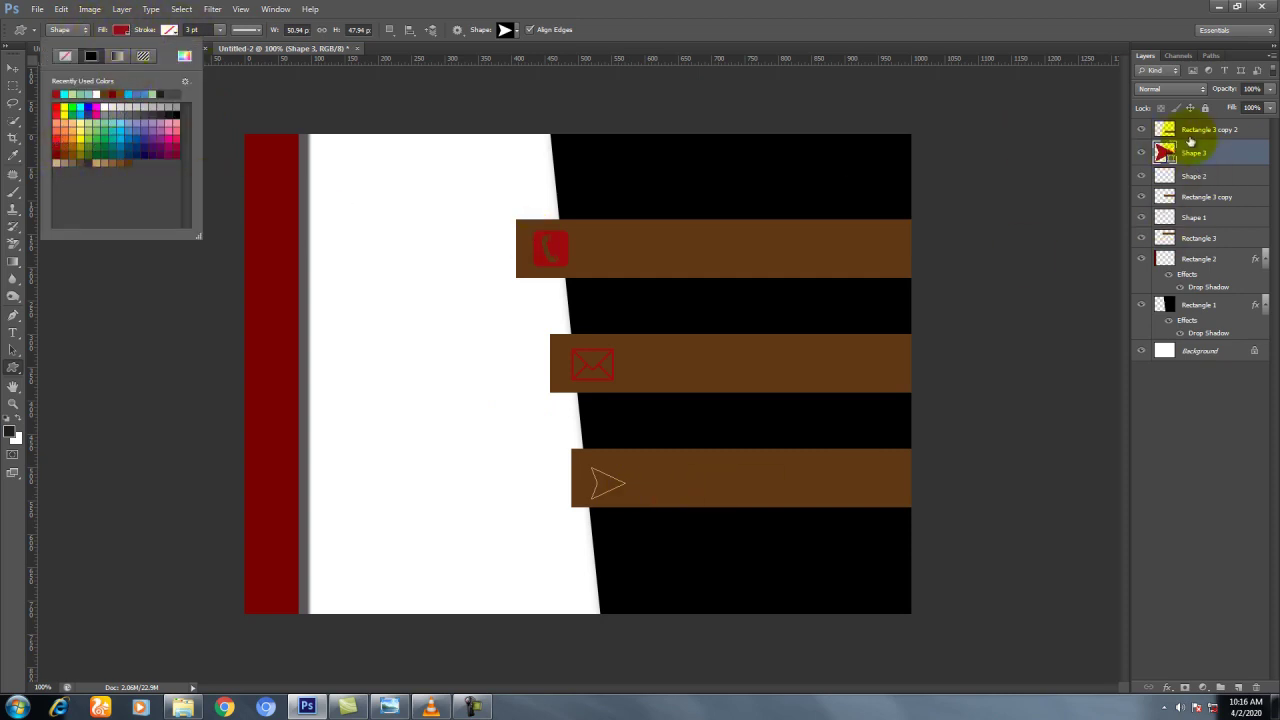
left_click_drag(1210, 145, 1210, 126)
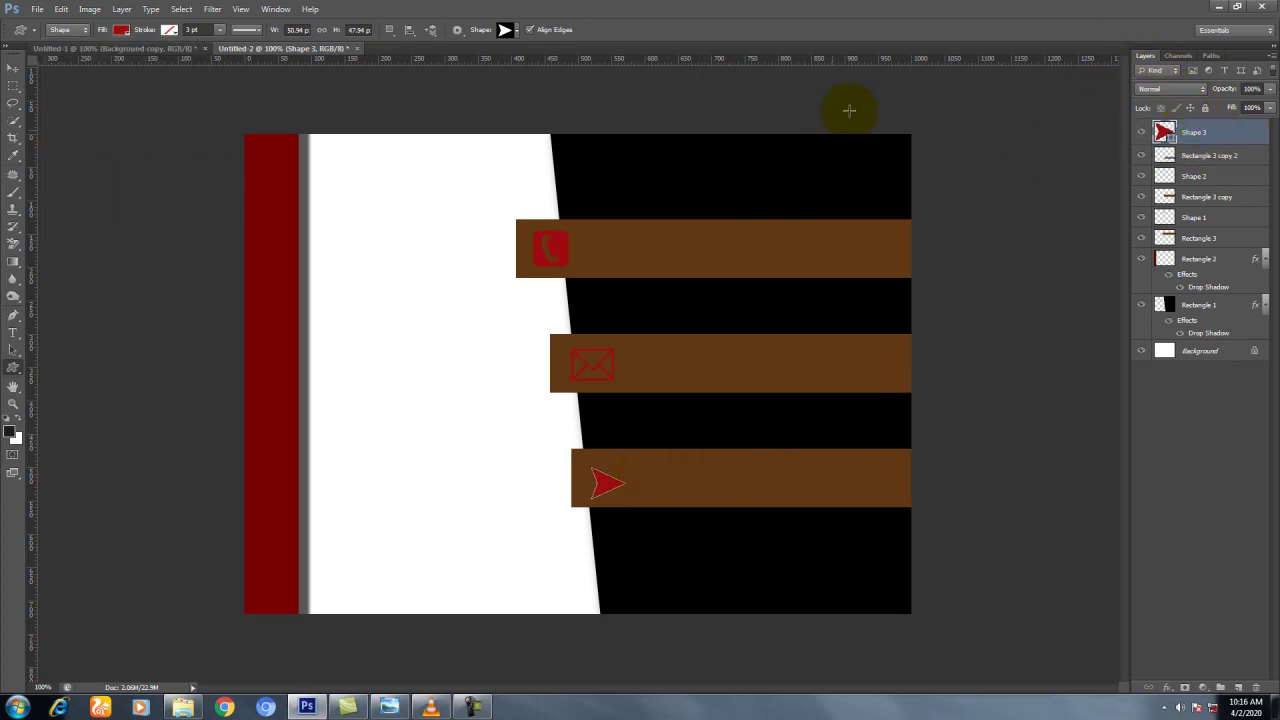
left_click(609, 242)
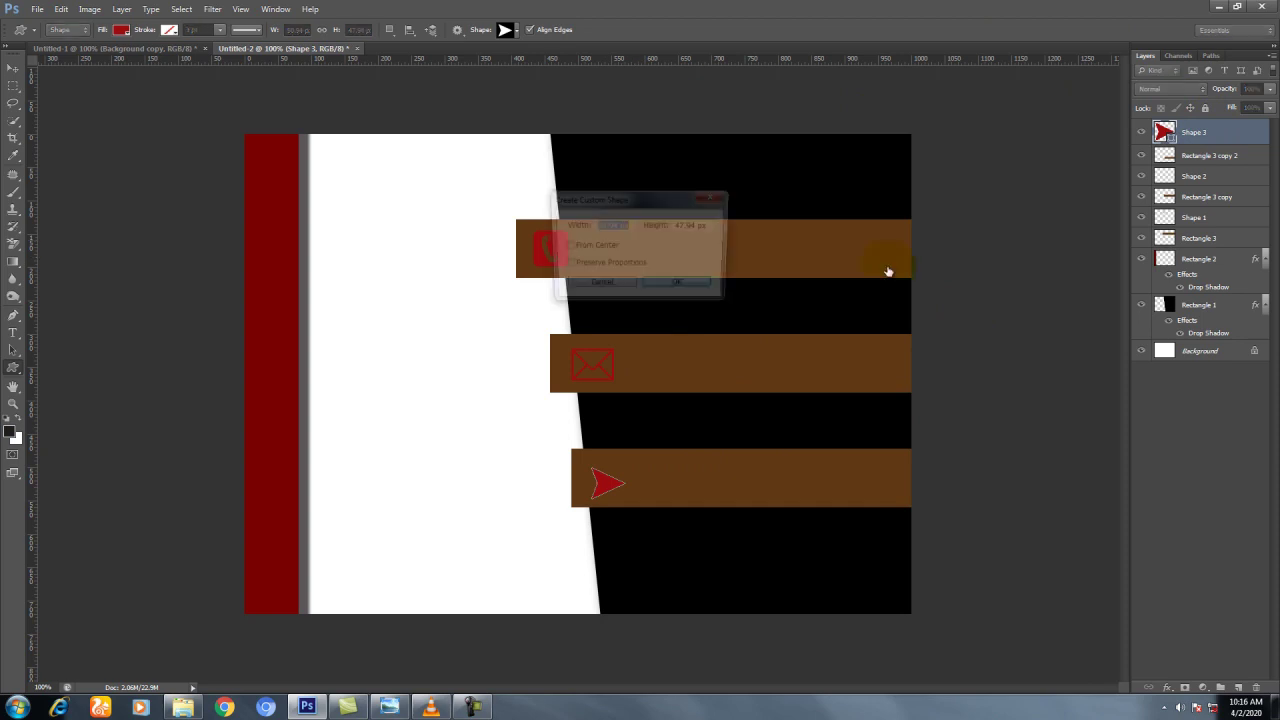
key("Return")
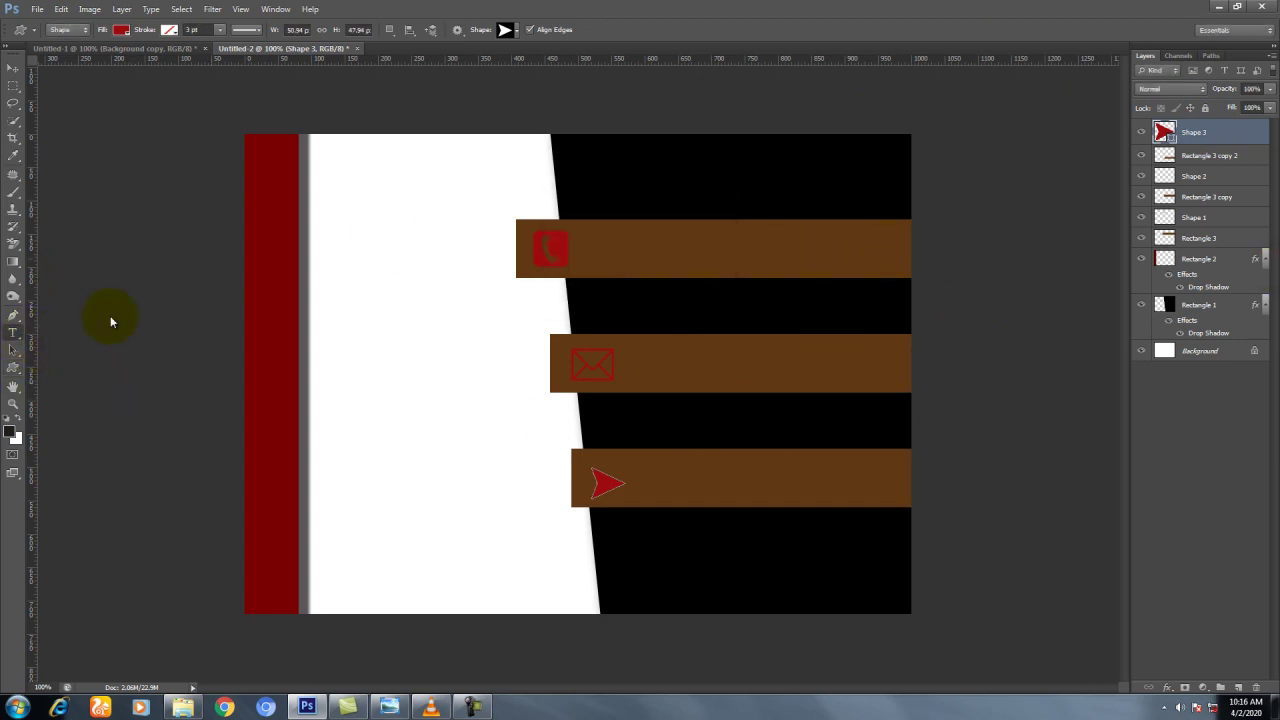
Pick the Type tool and select the top brown bar's layer
left_click(13, 332)
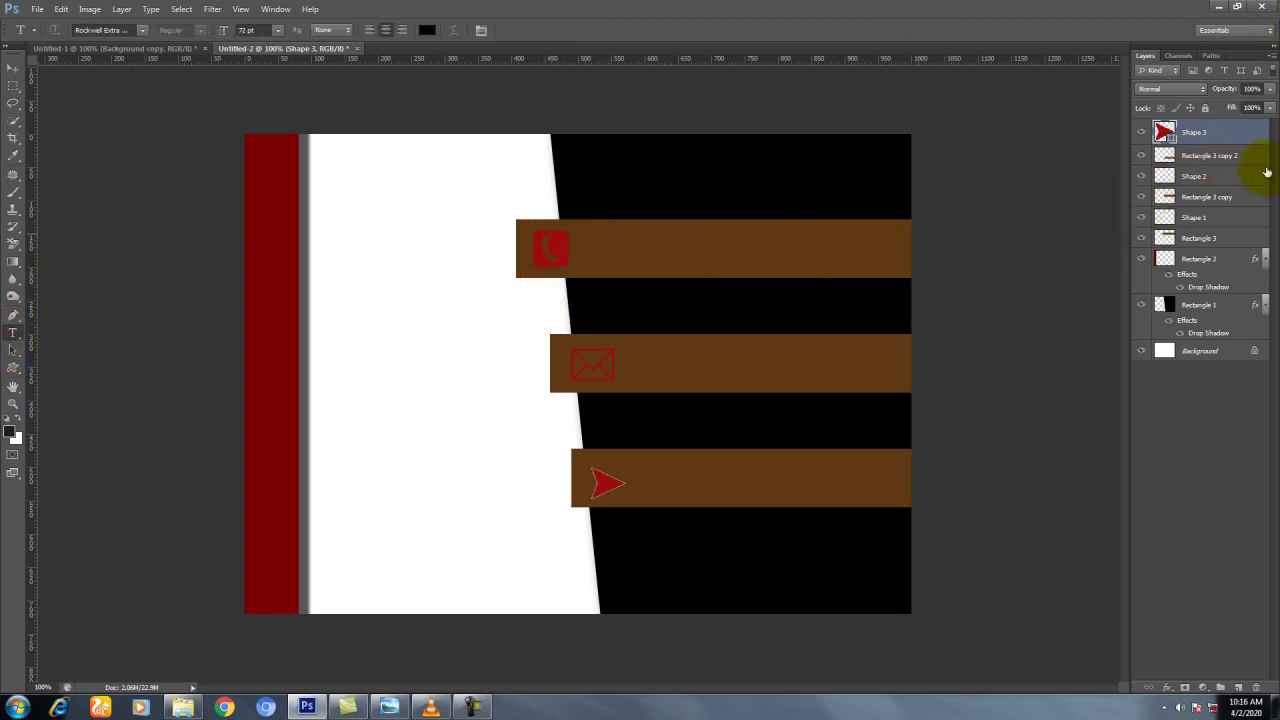
left_click(1141, 155)
left_click(1141, 155)
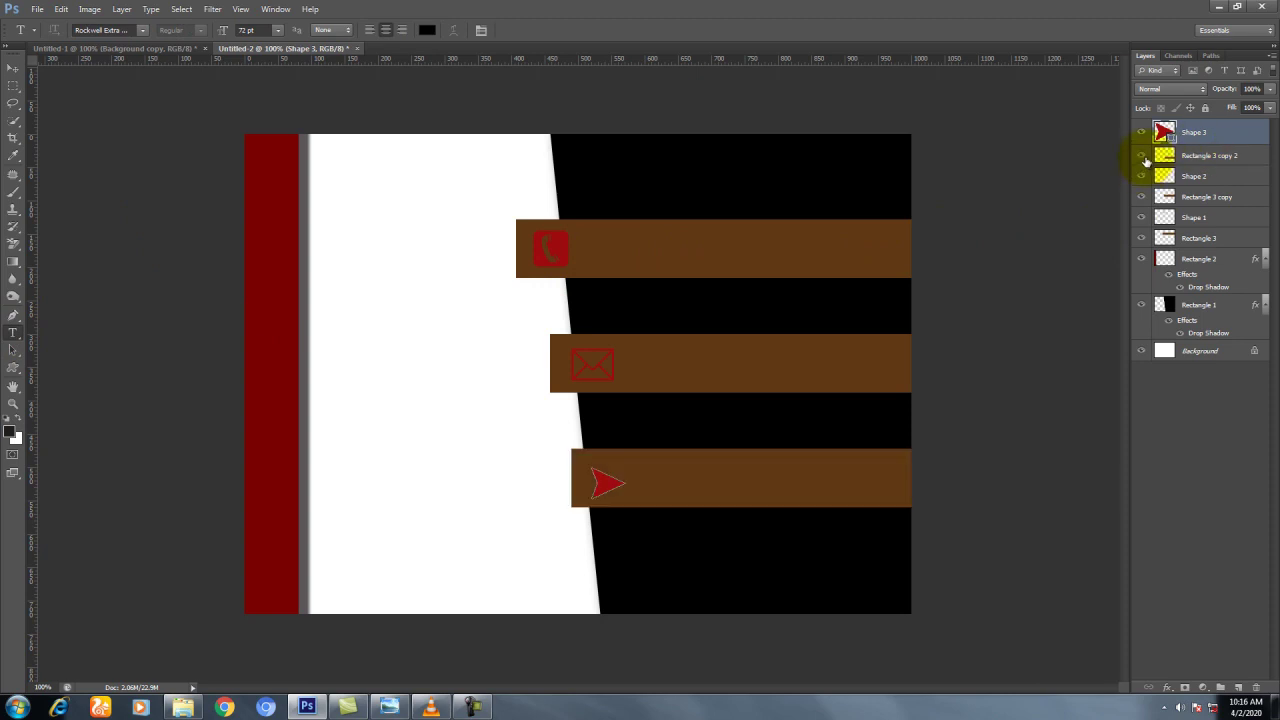
left_click(1141, 238)
left_click(1141, 238)
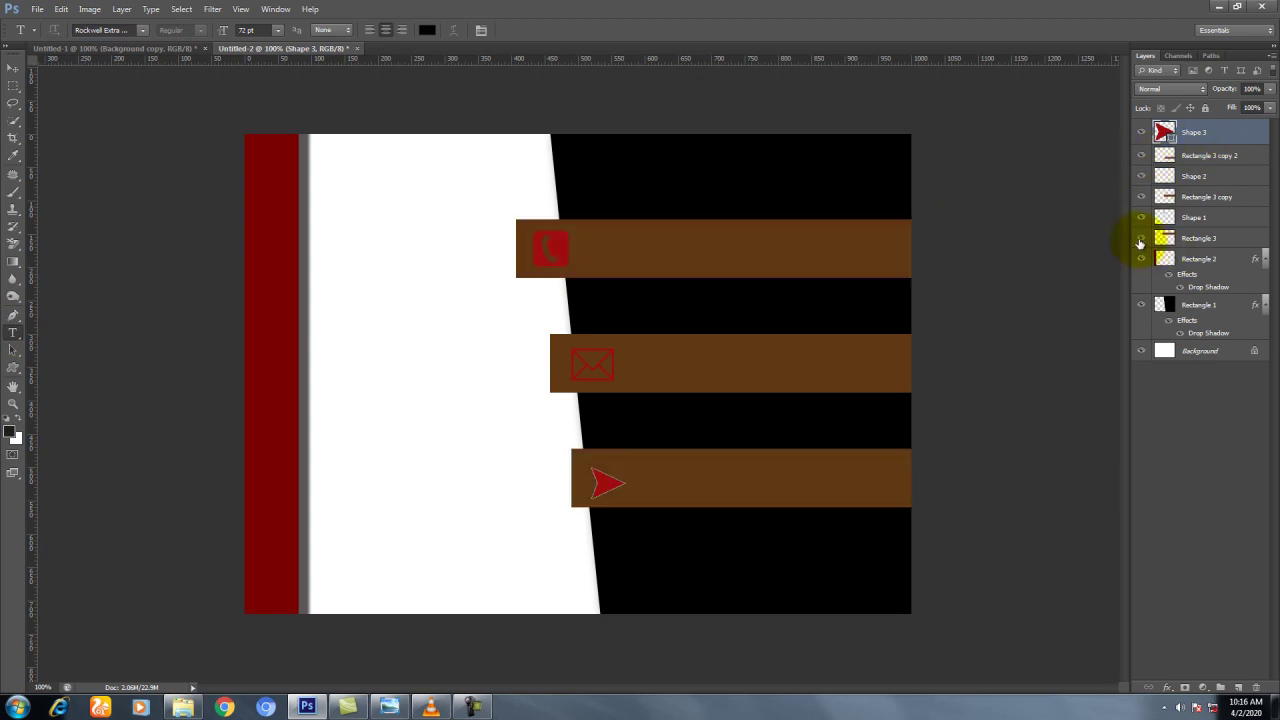
left_click(1171, 238)
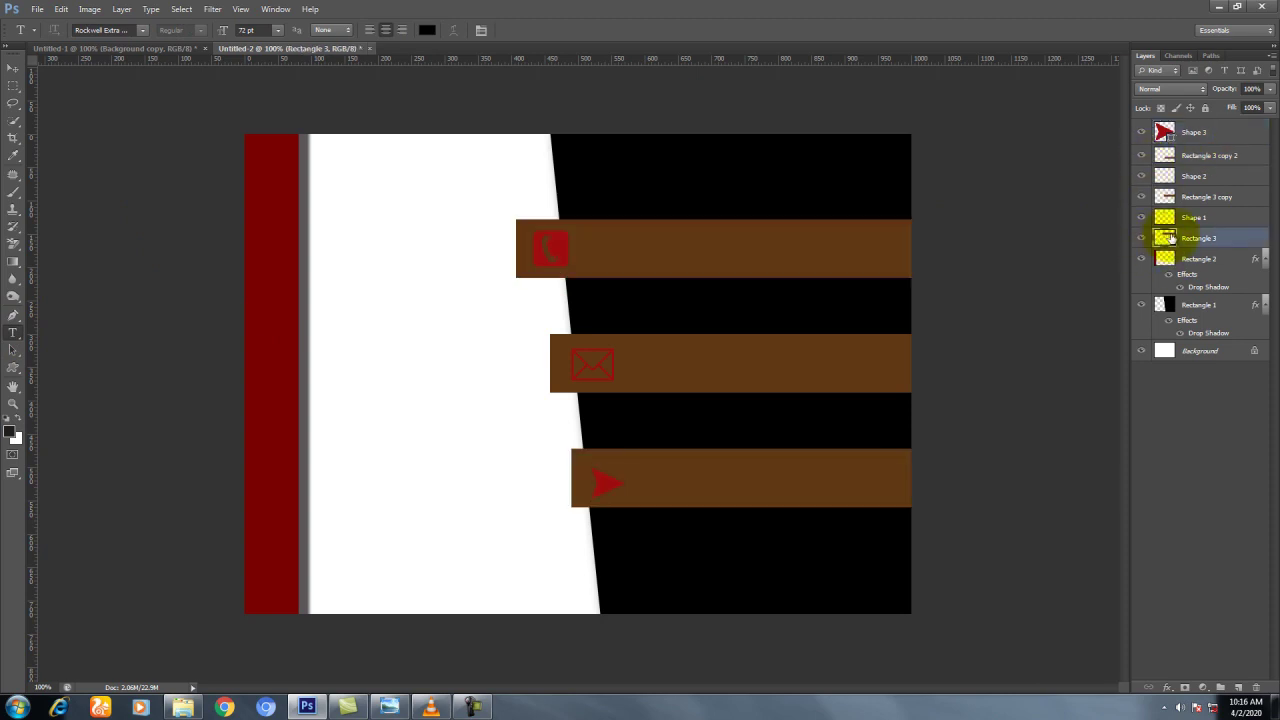
Type 55555555, scale it to about 40 pt and place it beside the phone icon
left_click(598, 243)
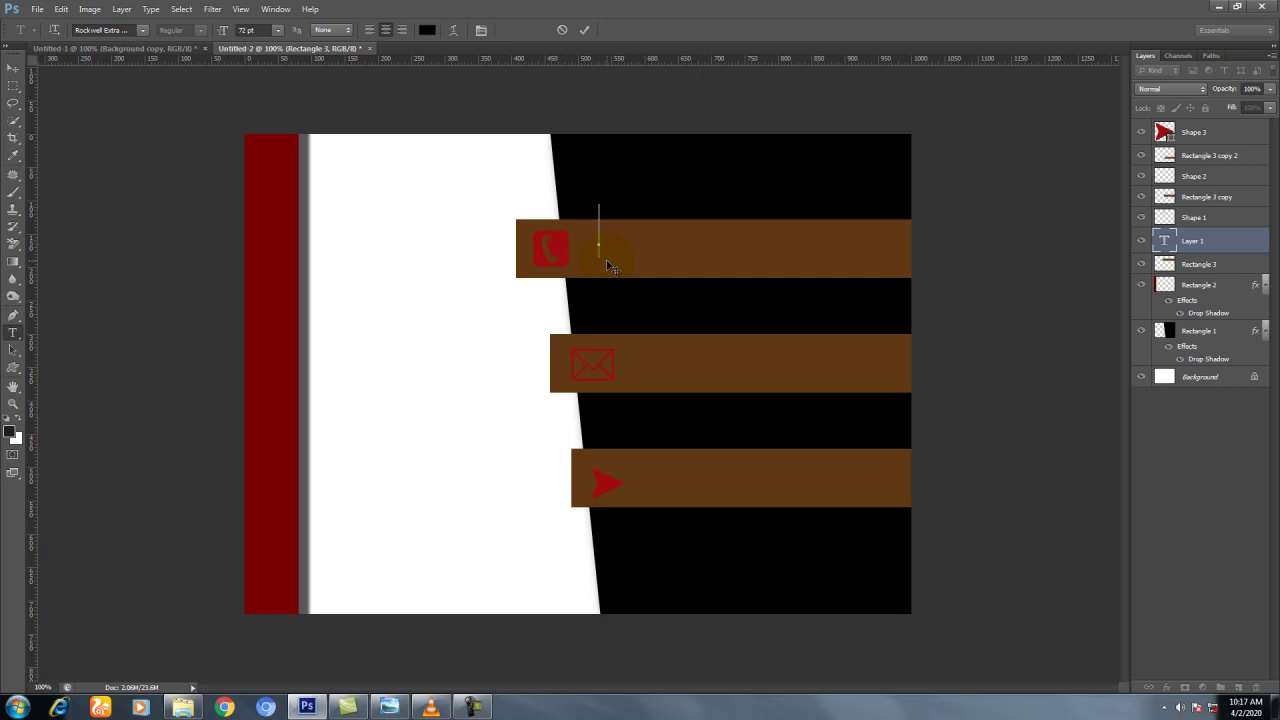
type("5")
type("5555555")
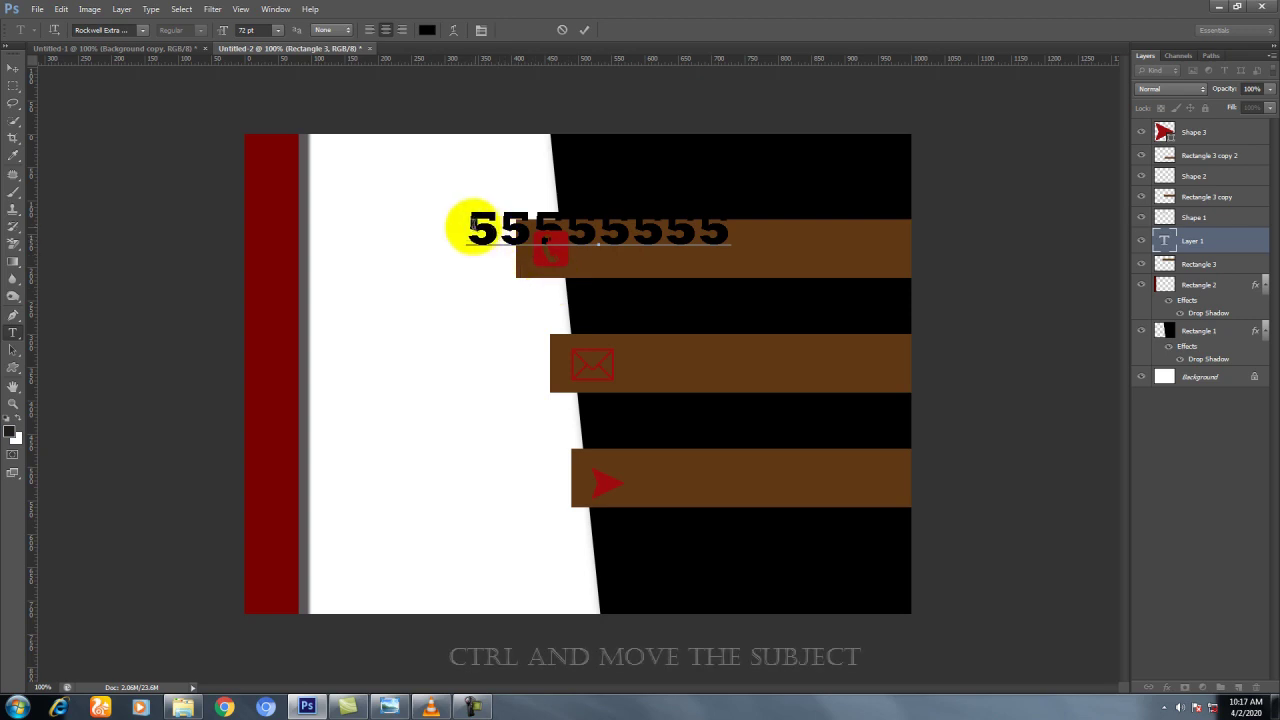
key("ctrl")
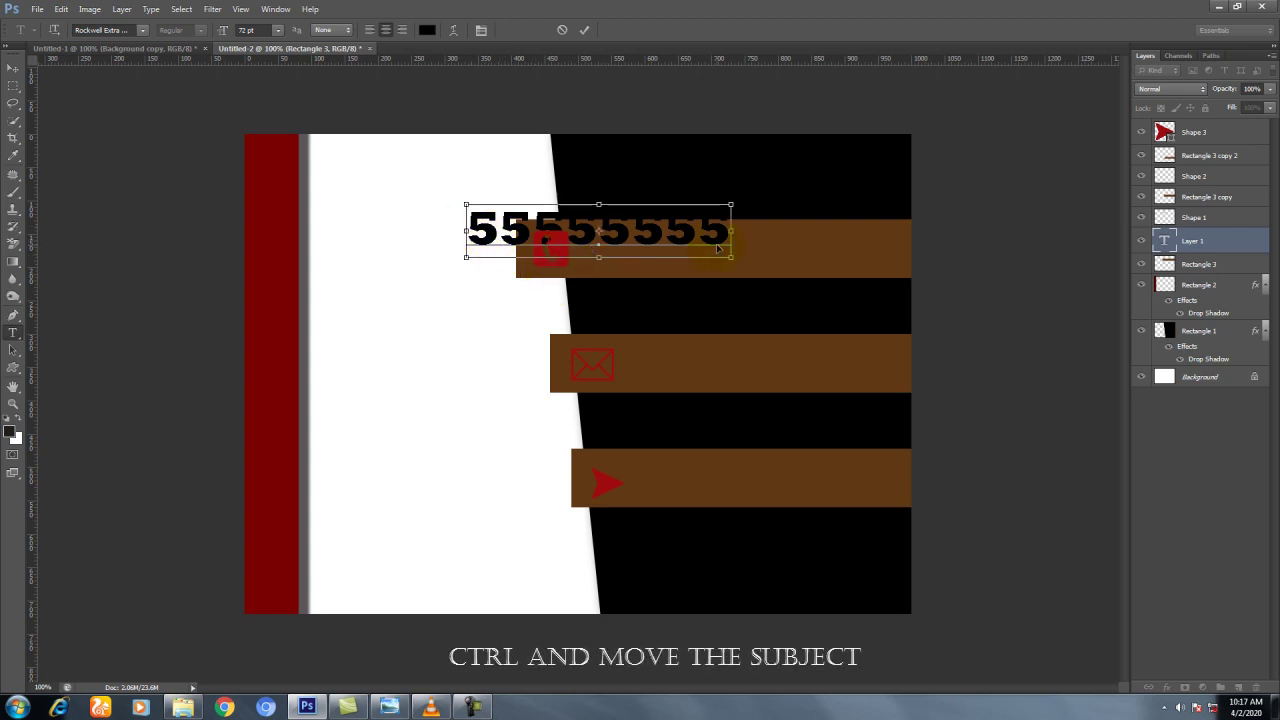
left_click_drag(734, 259, 667, 235)
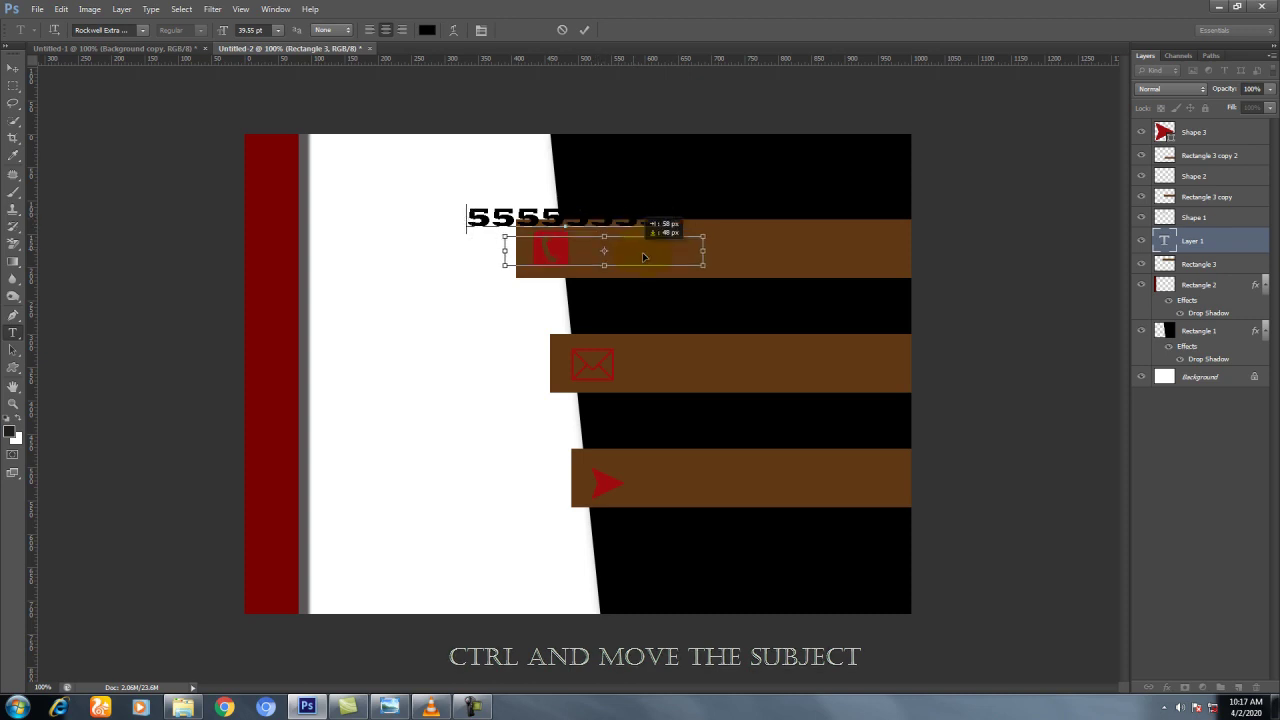
left_click_drag(598, 220, 743, 256)
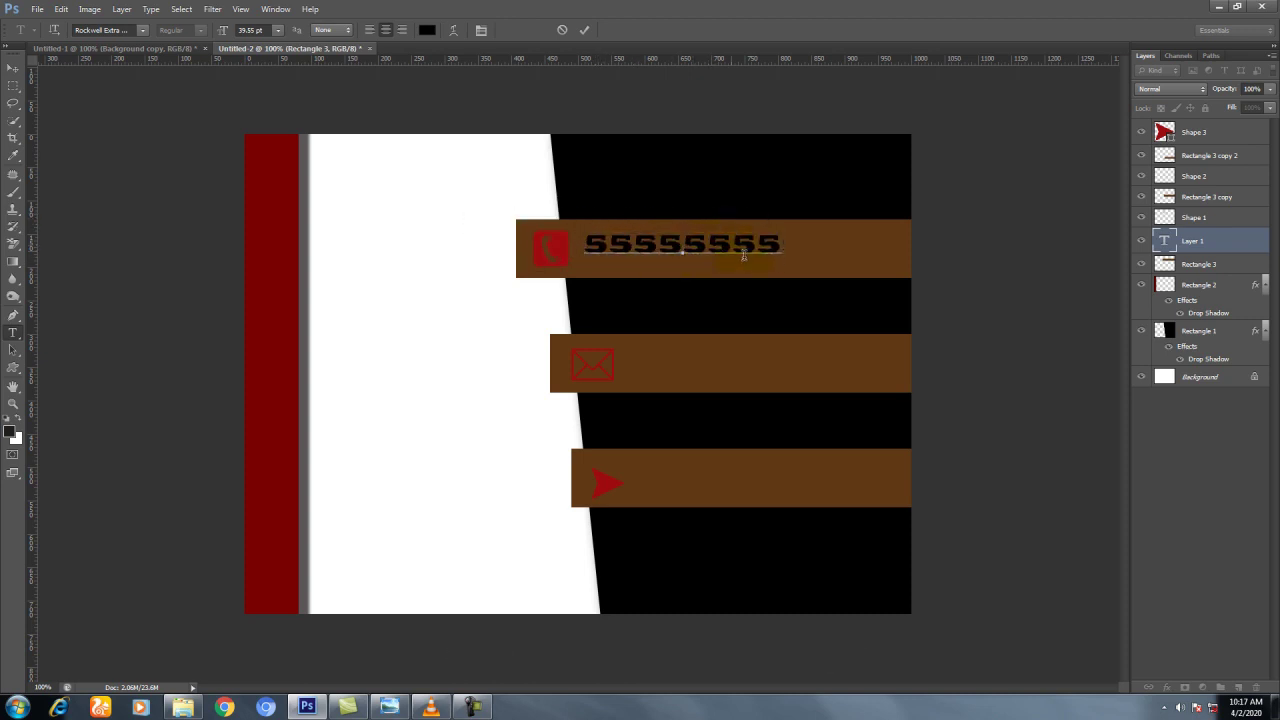
key("ctrl+Return")
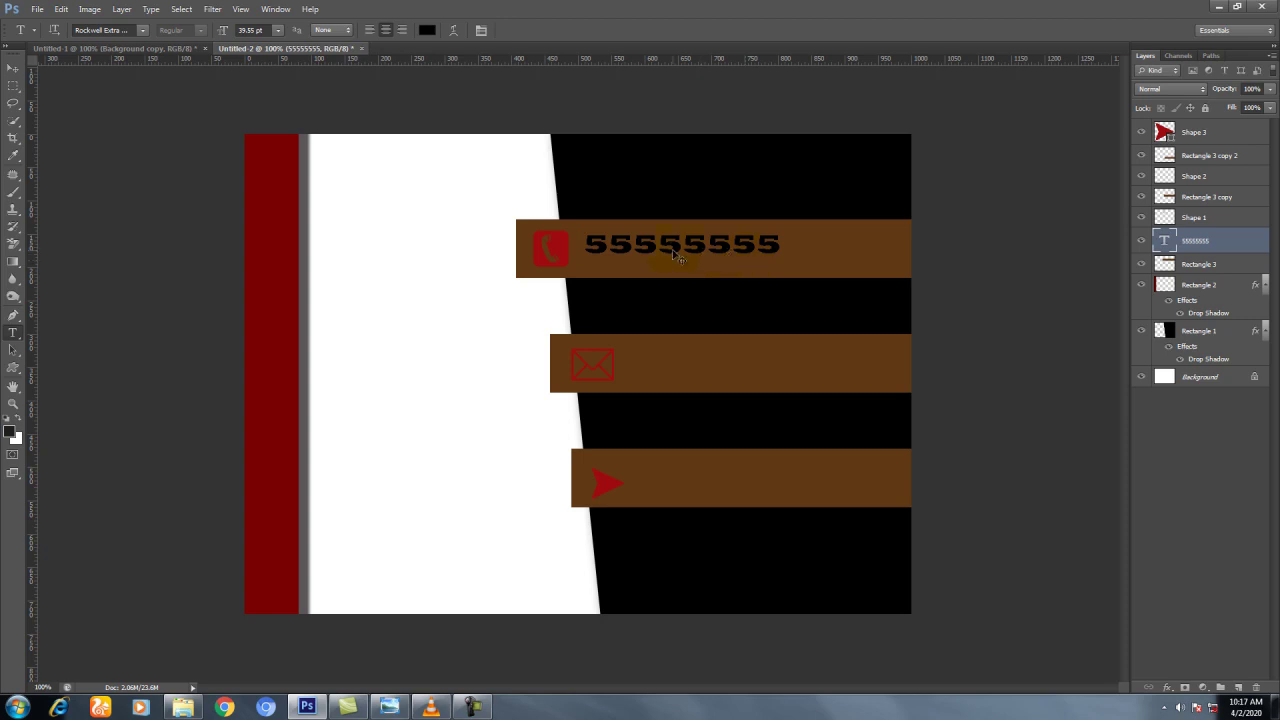
Confirm the number layer's name and select all of its text
double_click(1192, 243)
left_click(1081, 270)
left_click_drag(781, 242, 584, 245)
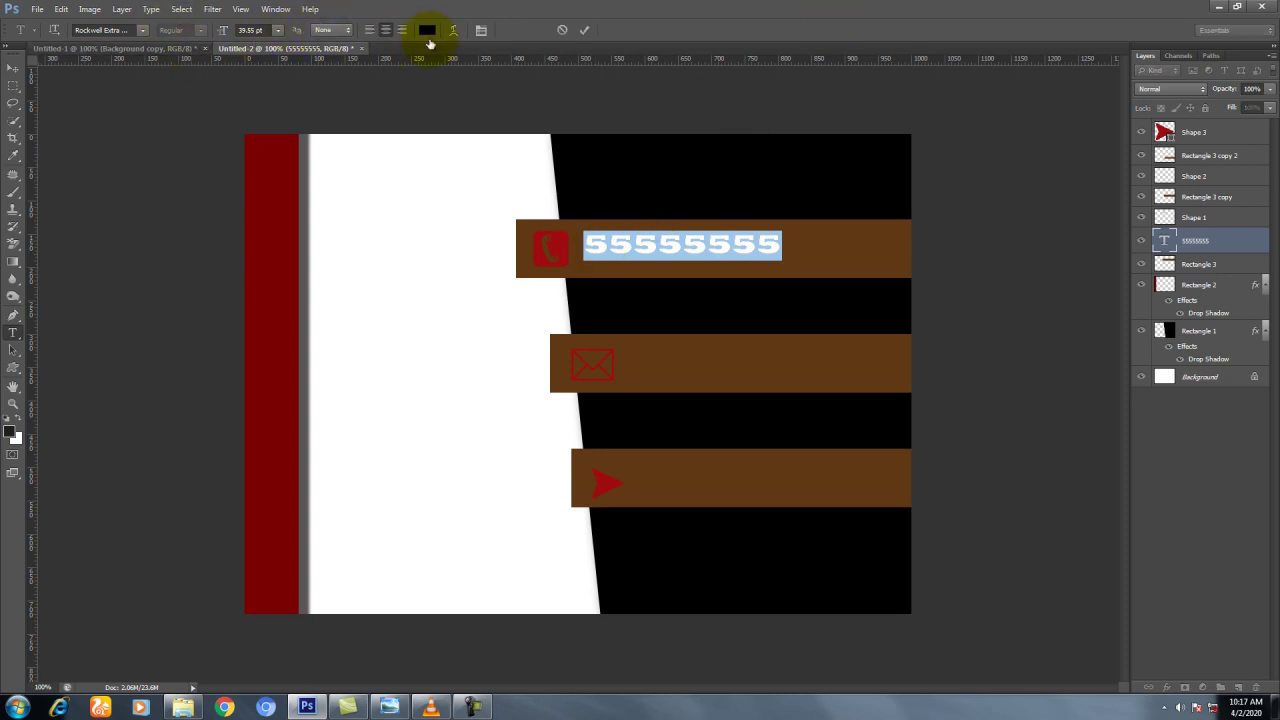
Set the 55555555 text colour to black in the Color Picker and commit it
left_click(427, 30)
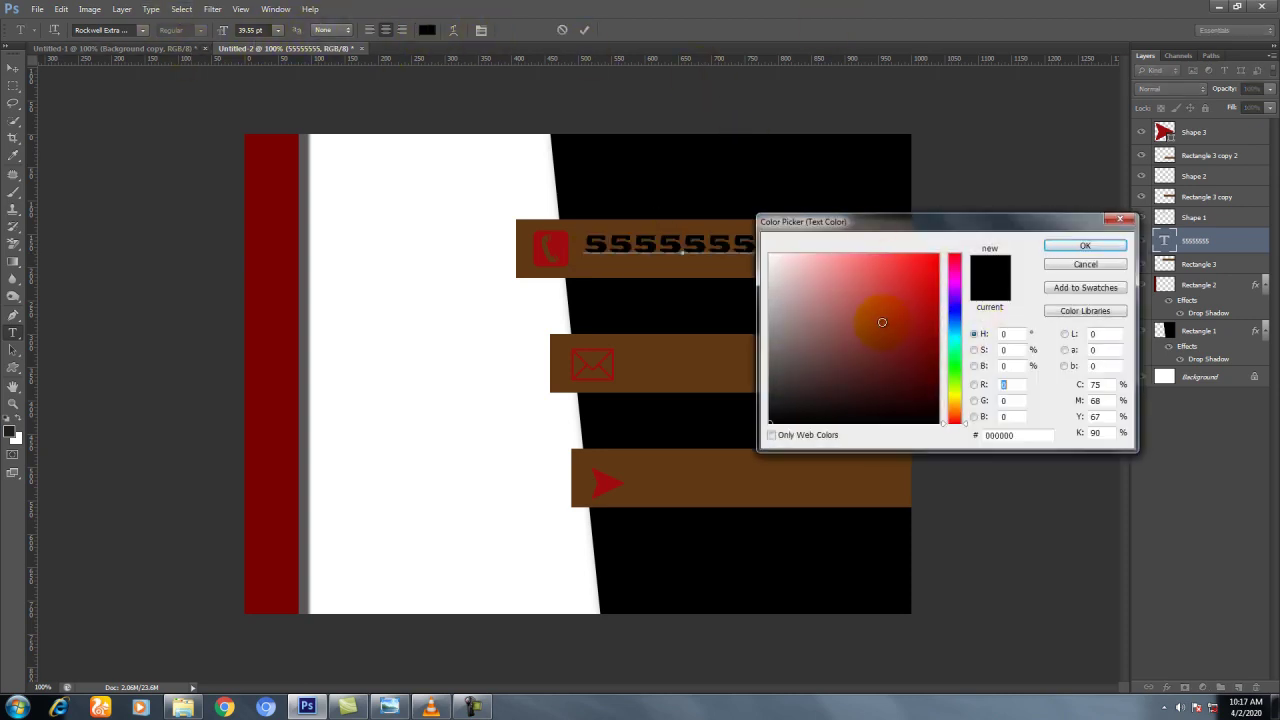
left_click_drag(877, 320, 839, 337)
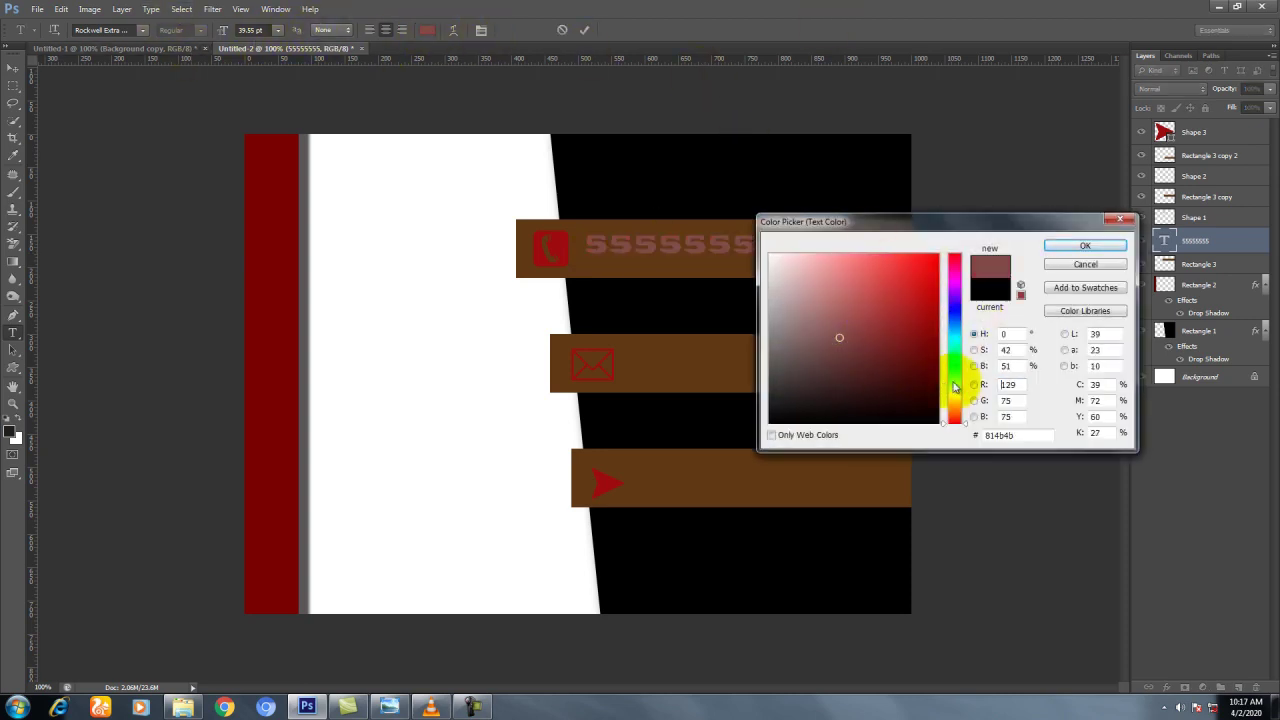
mouse_move(953, 390)
left_mouse_down()
mouse_move(953, 340)
mouse_move(955, 401)
left_mouse_up()
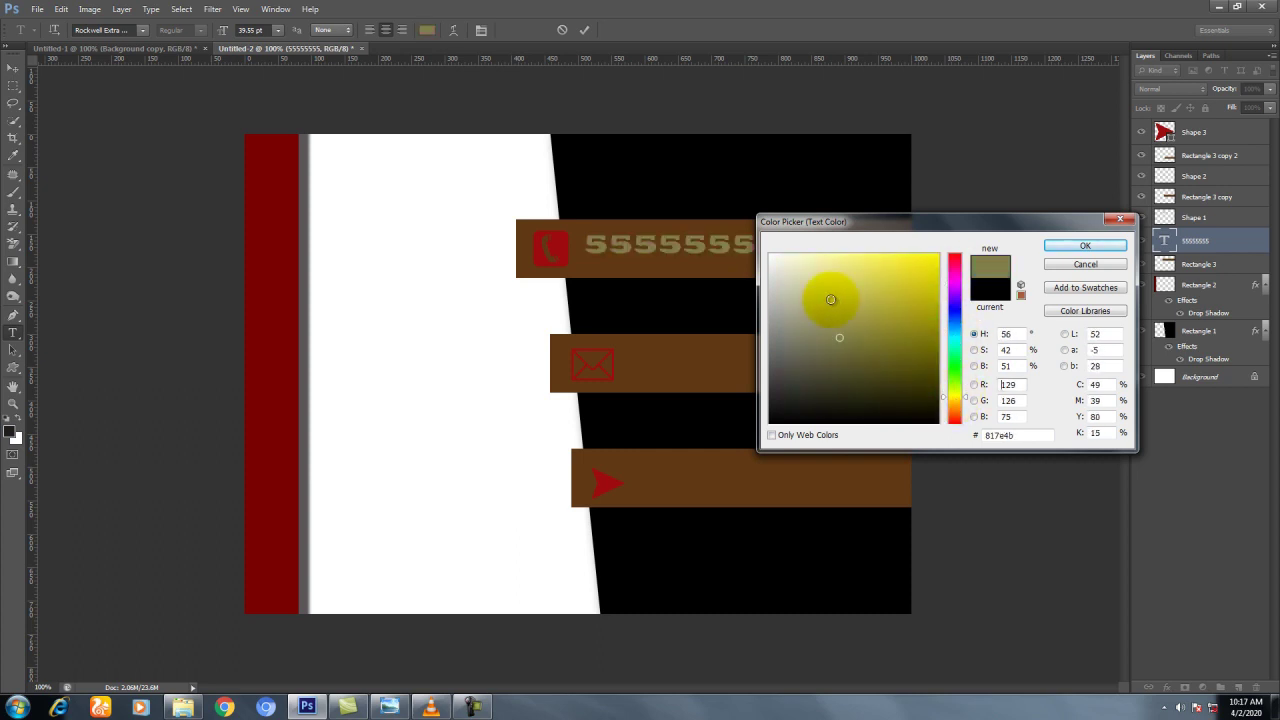
left_click(769, 253)
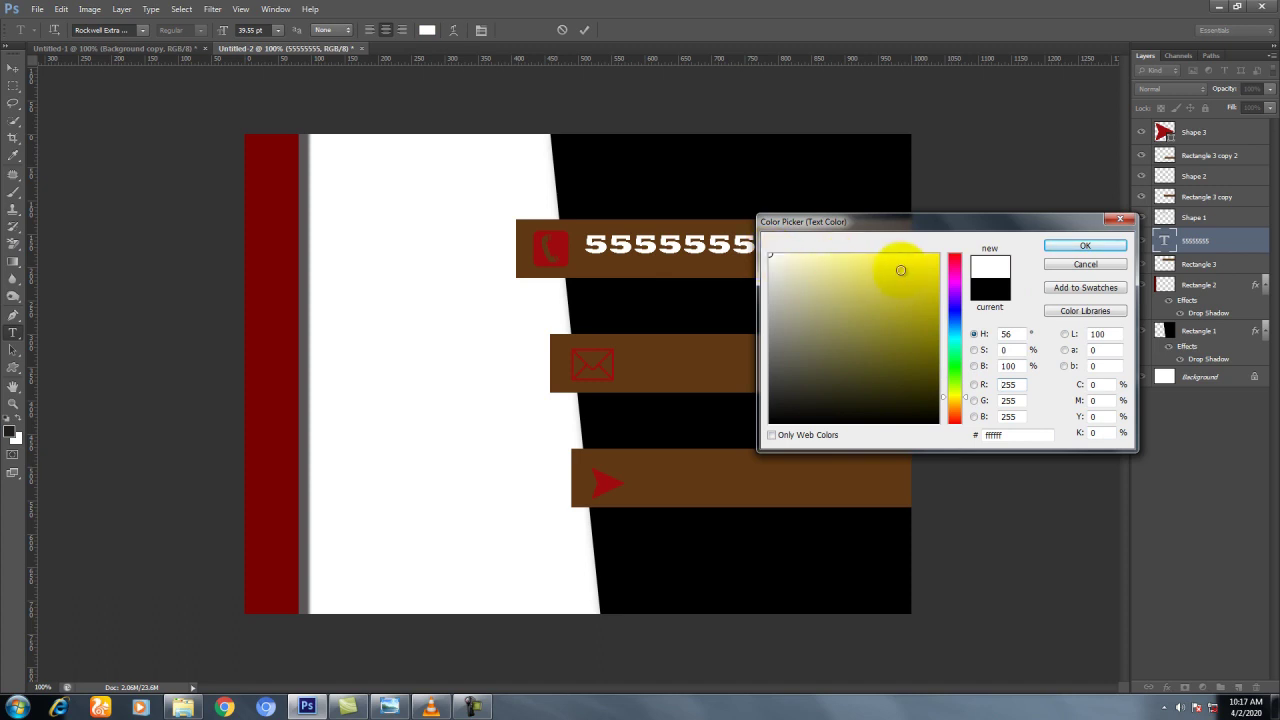
left_click(980, 292)
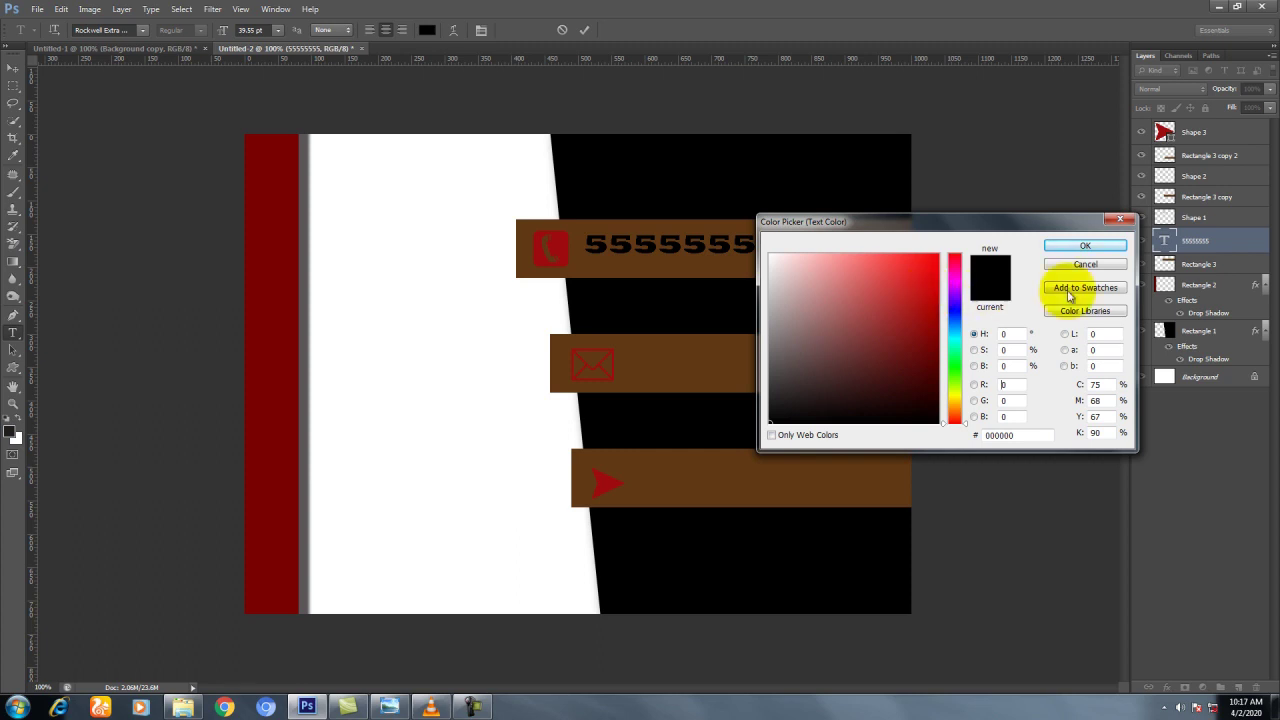
left_click(1066, 245)
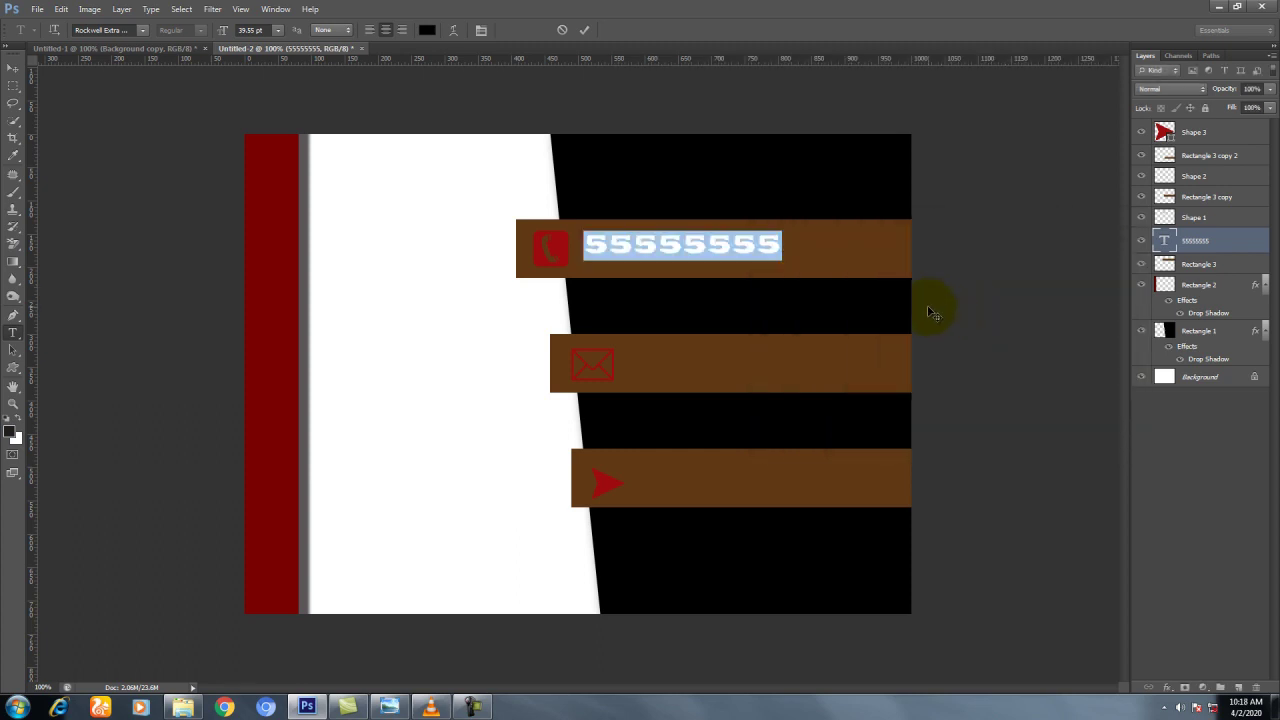
left_click(930, 312)
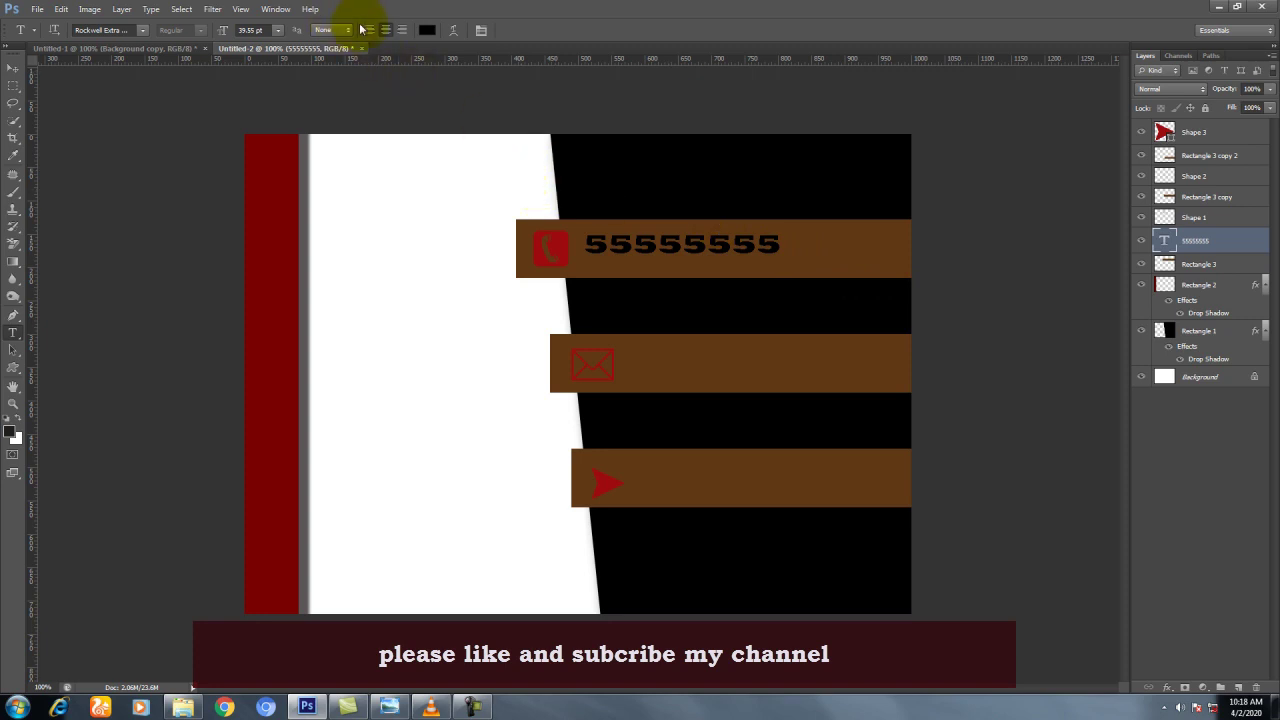
Try right and left alignment, then centre the phone number text
left_click(402, 30)
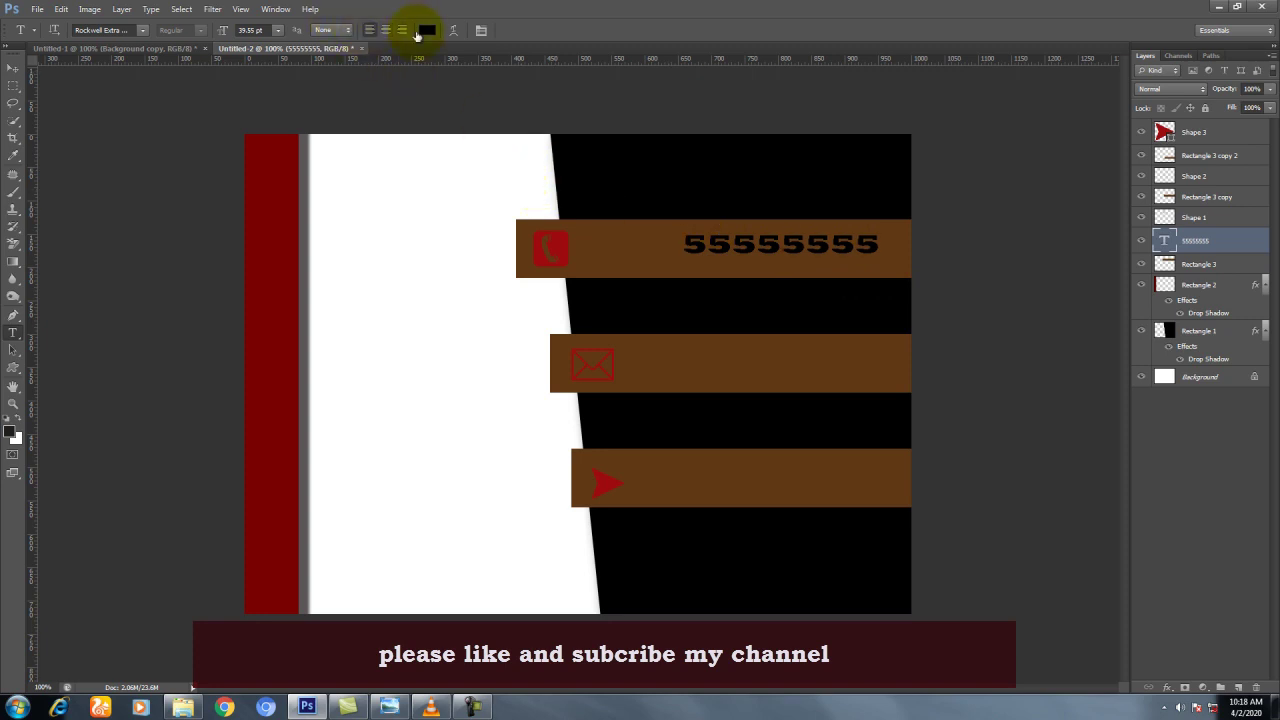
key("ctrl+shift+l")
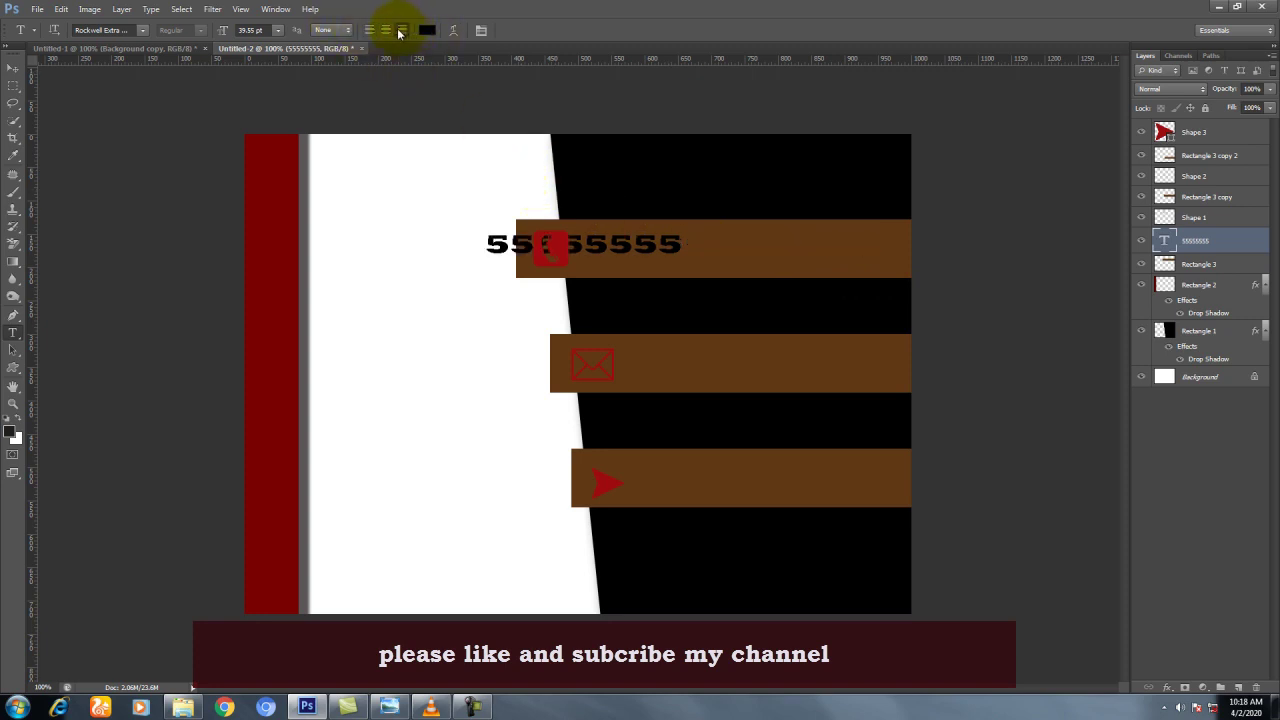
left_click(386, 30)
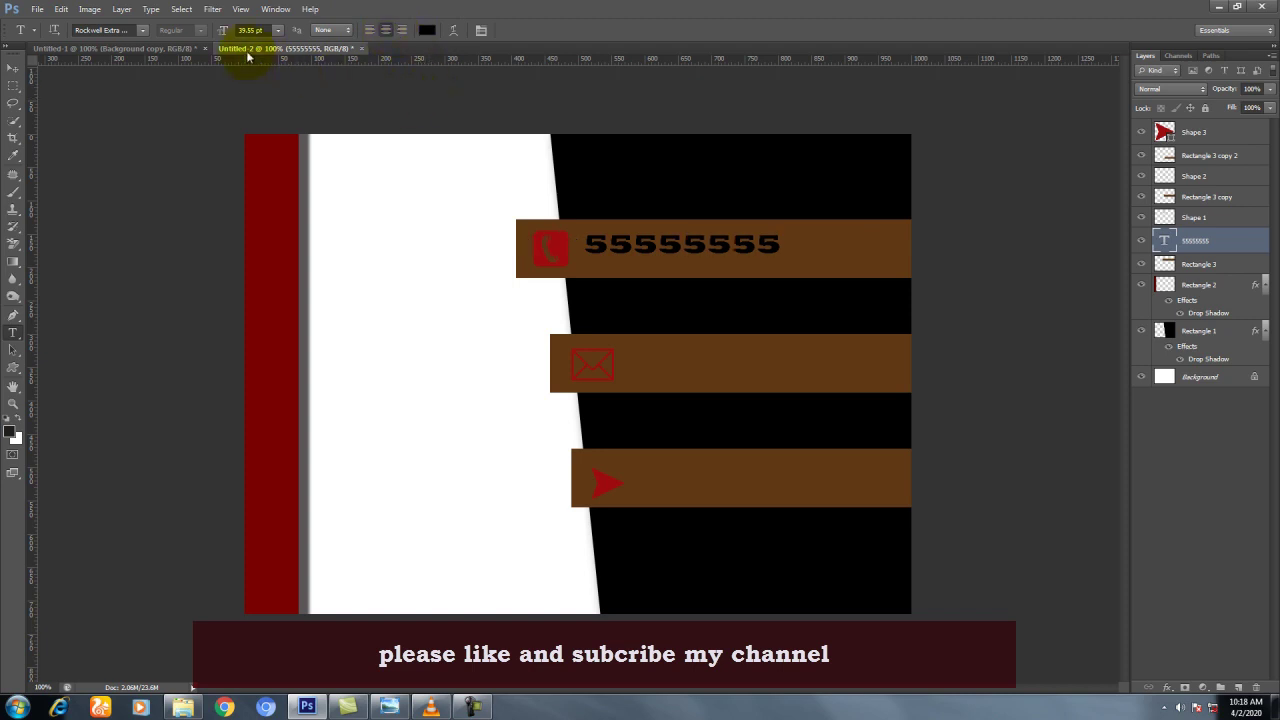
Apply the Script MT Bold font to the whole phone number and commit it
left_click(130, 31)
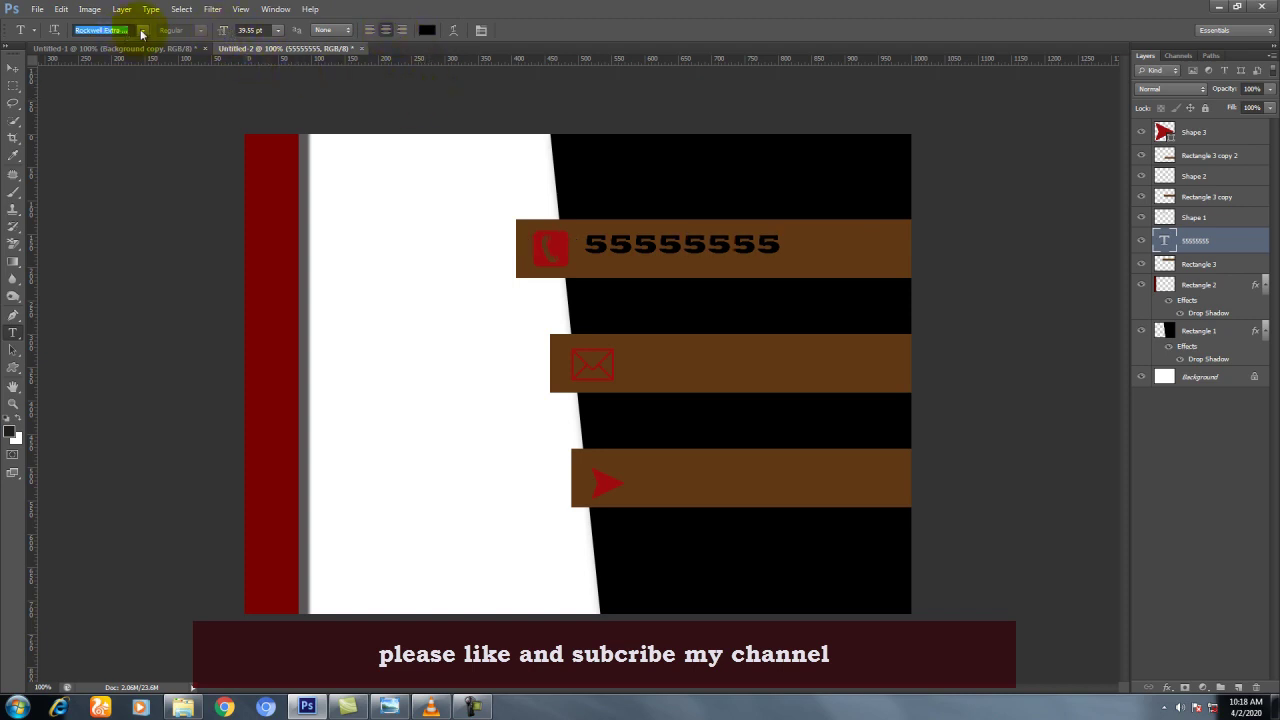
left_click(142, 34)
left_click(779, 236)
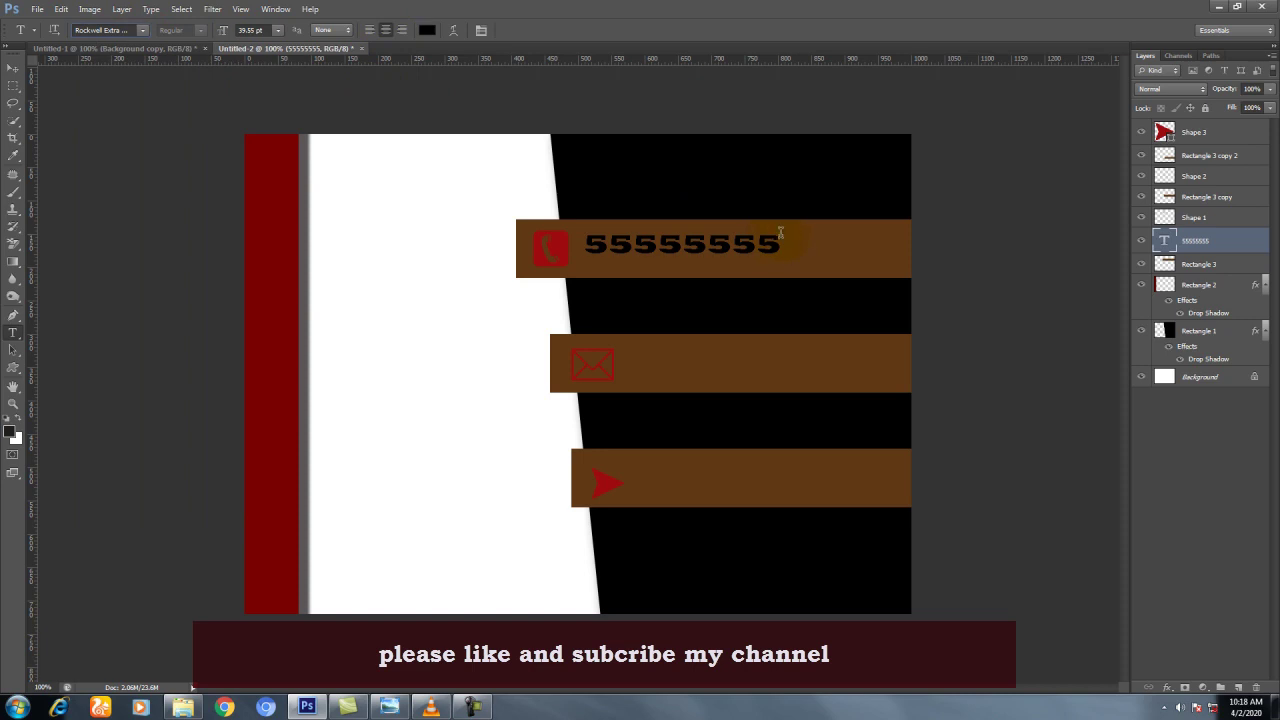
left_click_drag(779, 236, 585, 243)
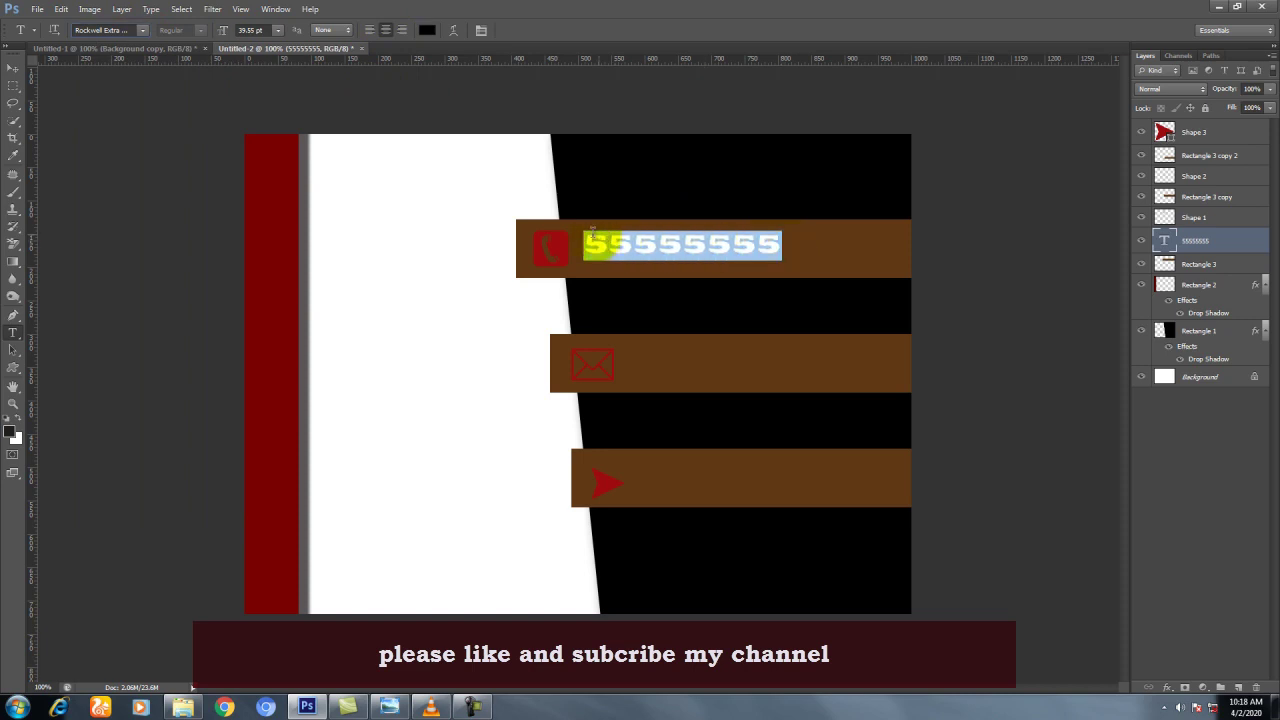
left_click(142, 30)
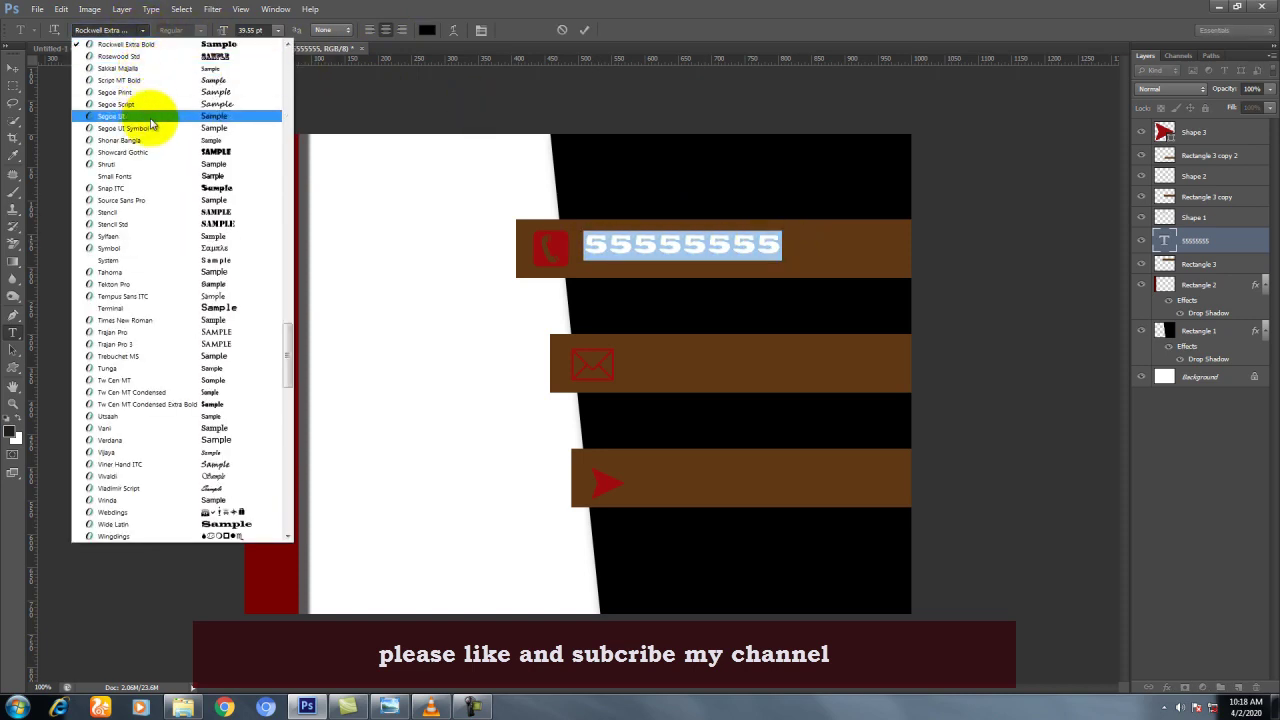
left_click(157, 80)
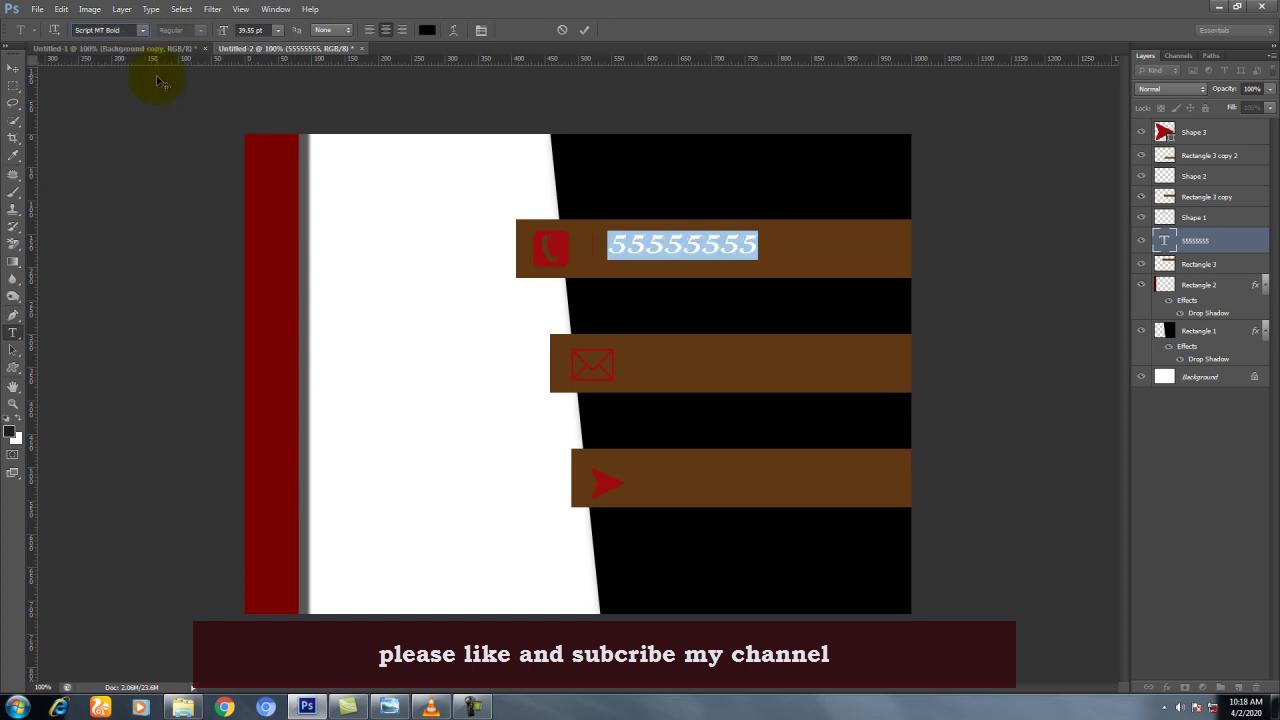
key("ctrl+Return")
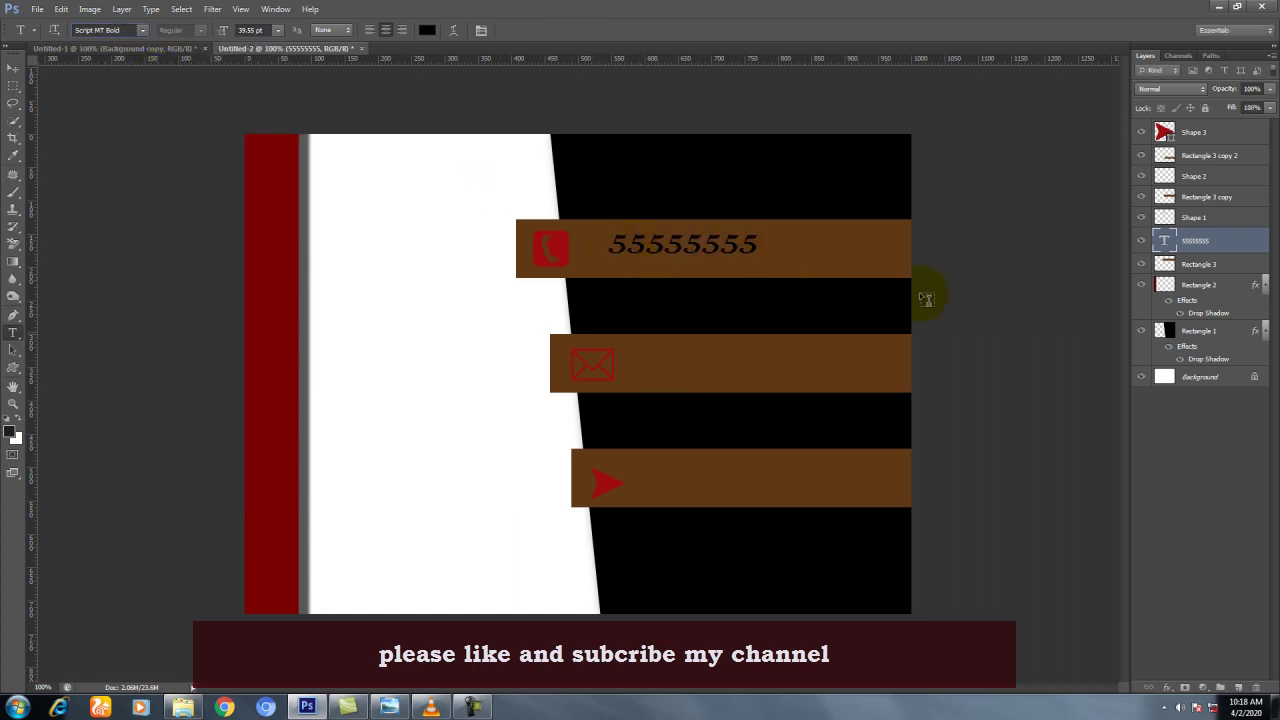
left_click(1210, 197)
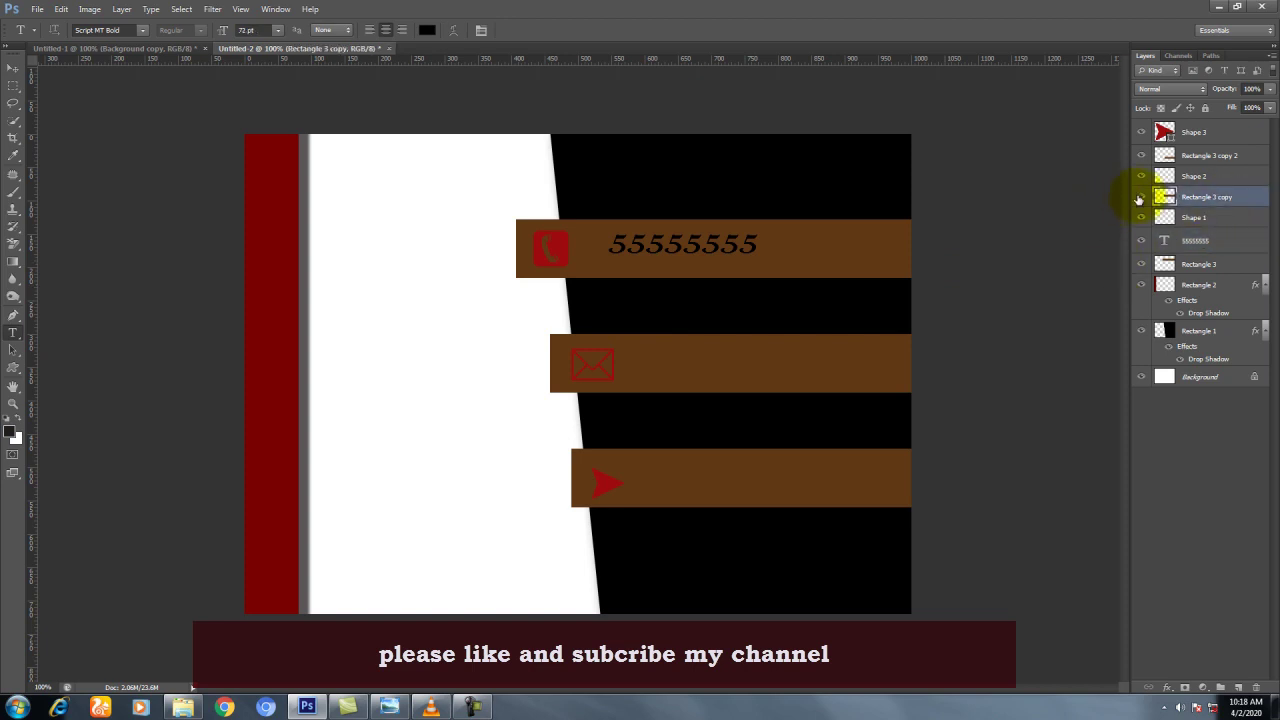
Type a placeholder e-mail address in Shonar Bangla beside the envelope on the middle bar
left_click(1141, 197)
left_click(1141, 197)
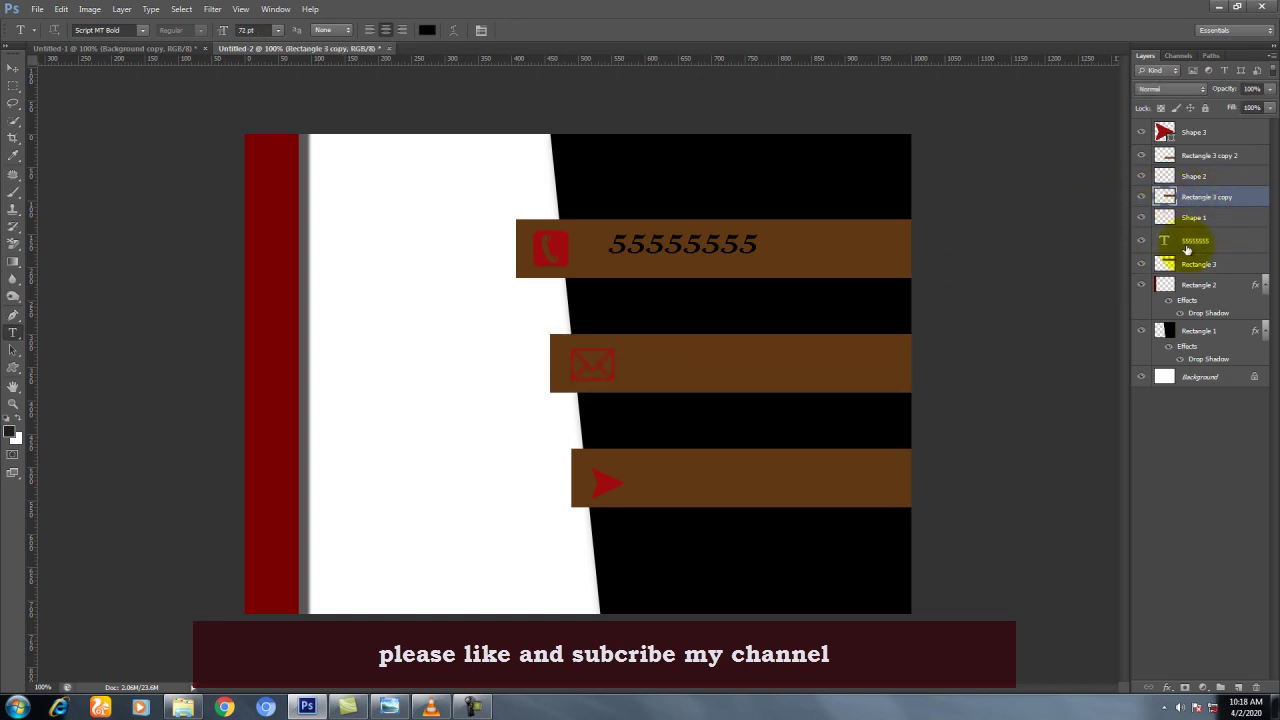
left_click(644, 370)
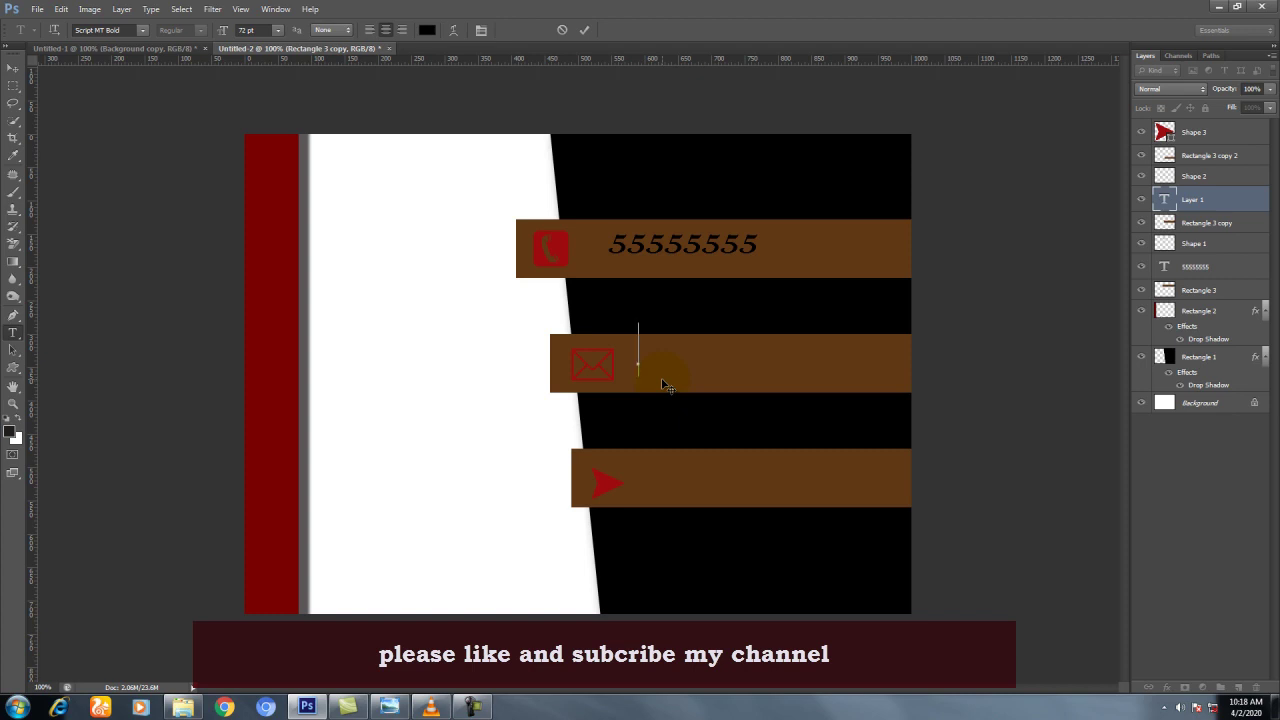
type("abc")
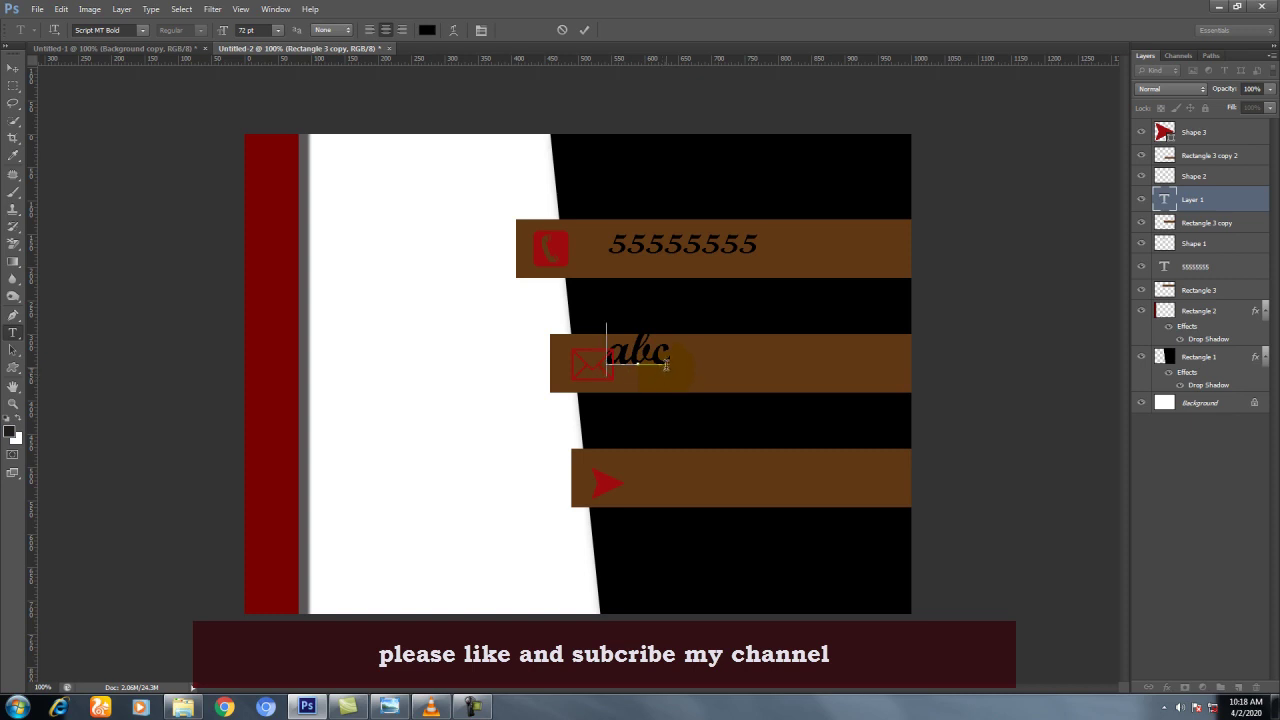
key("BackSpace")
key("BackSpace")
key("BackSpace")
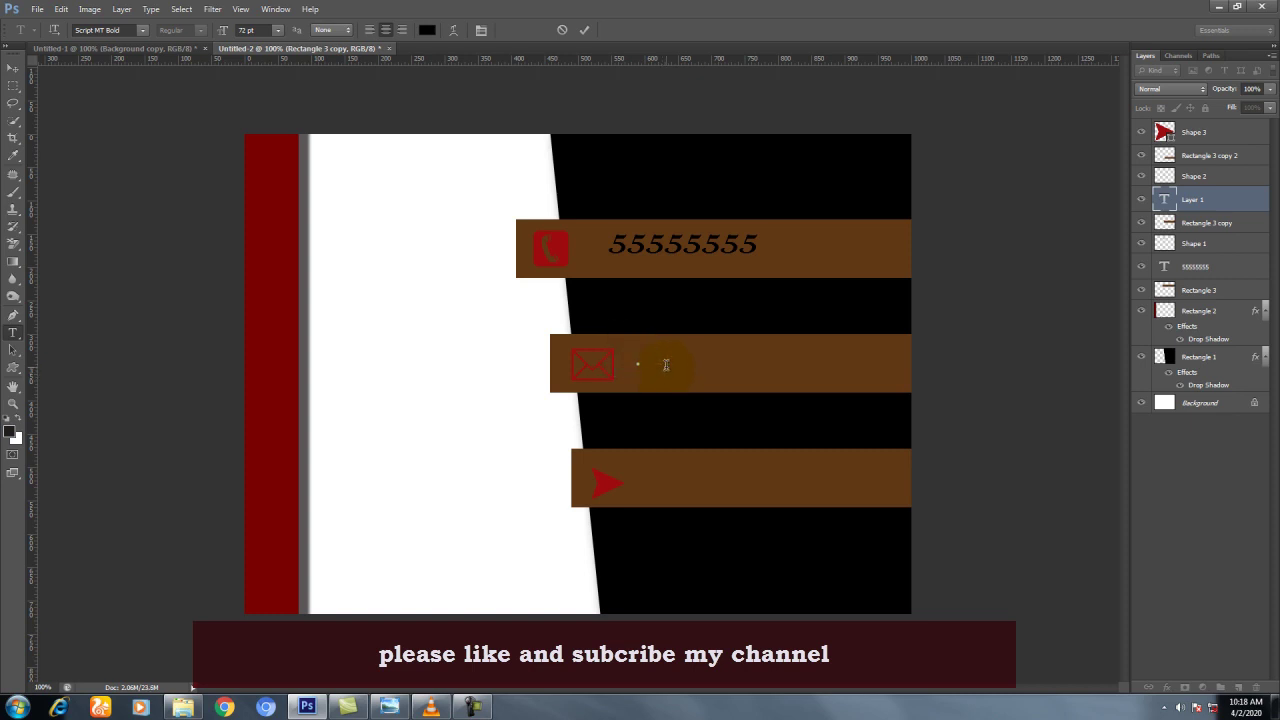
left_click(143, 30)
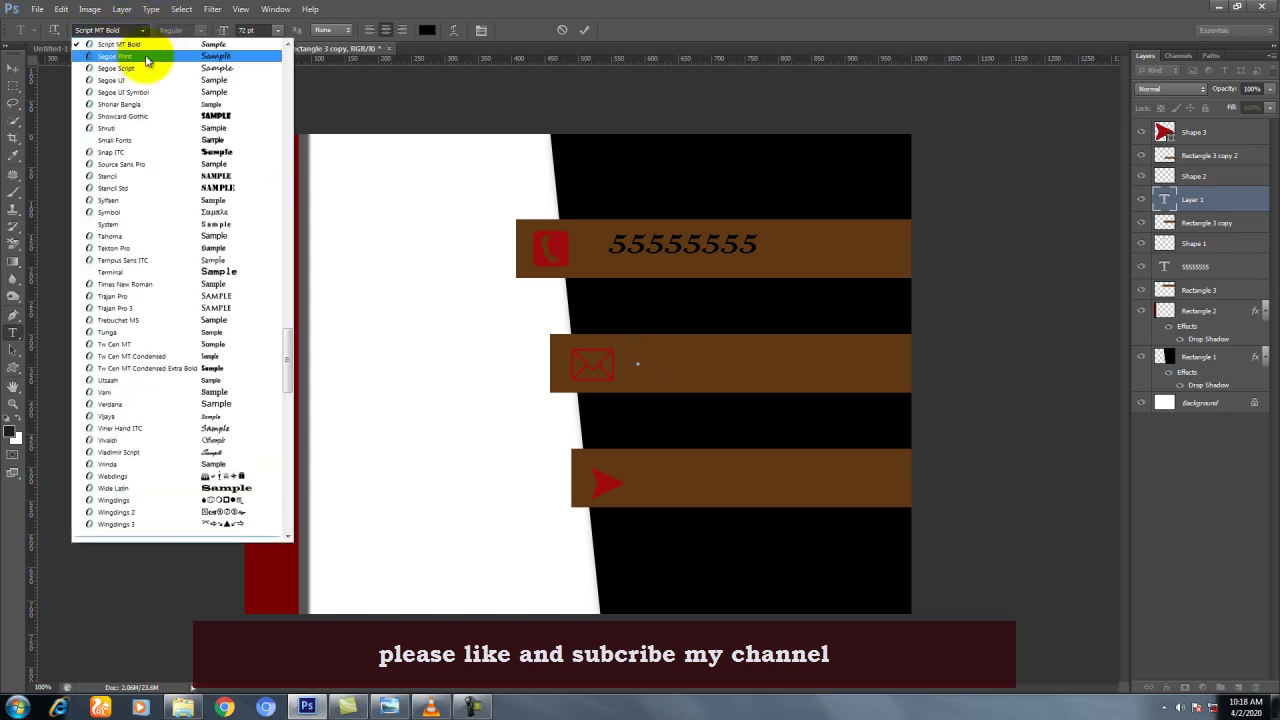
left_click(186, 104)
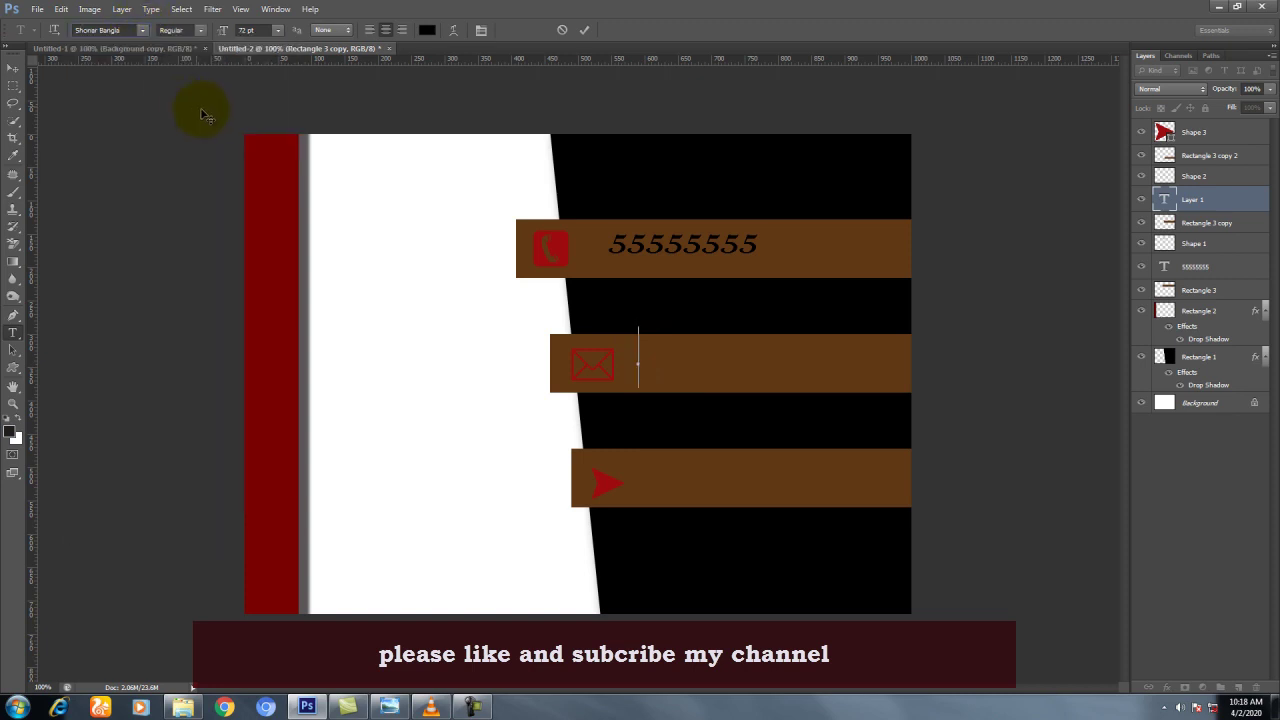
left_click(641, 366)
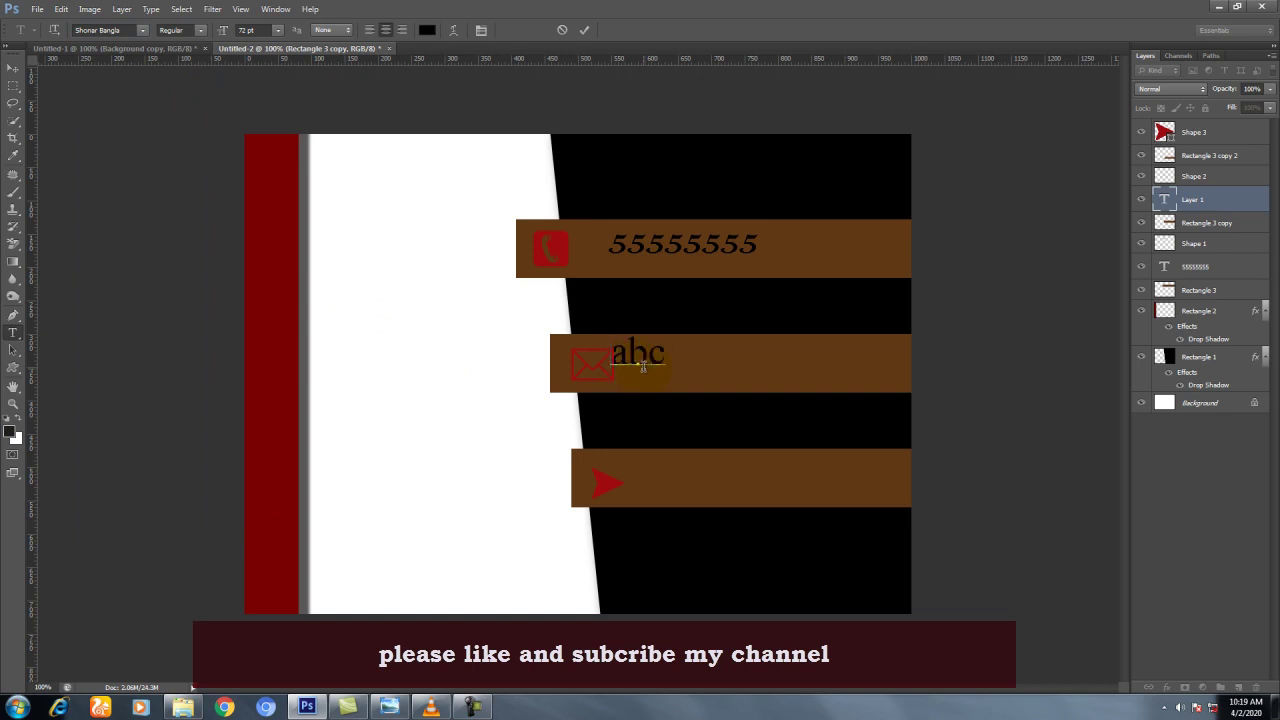
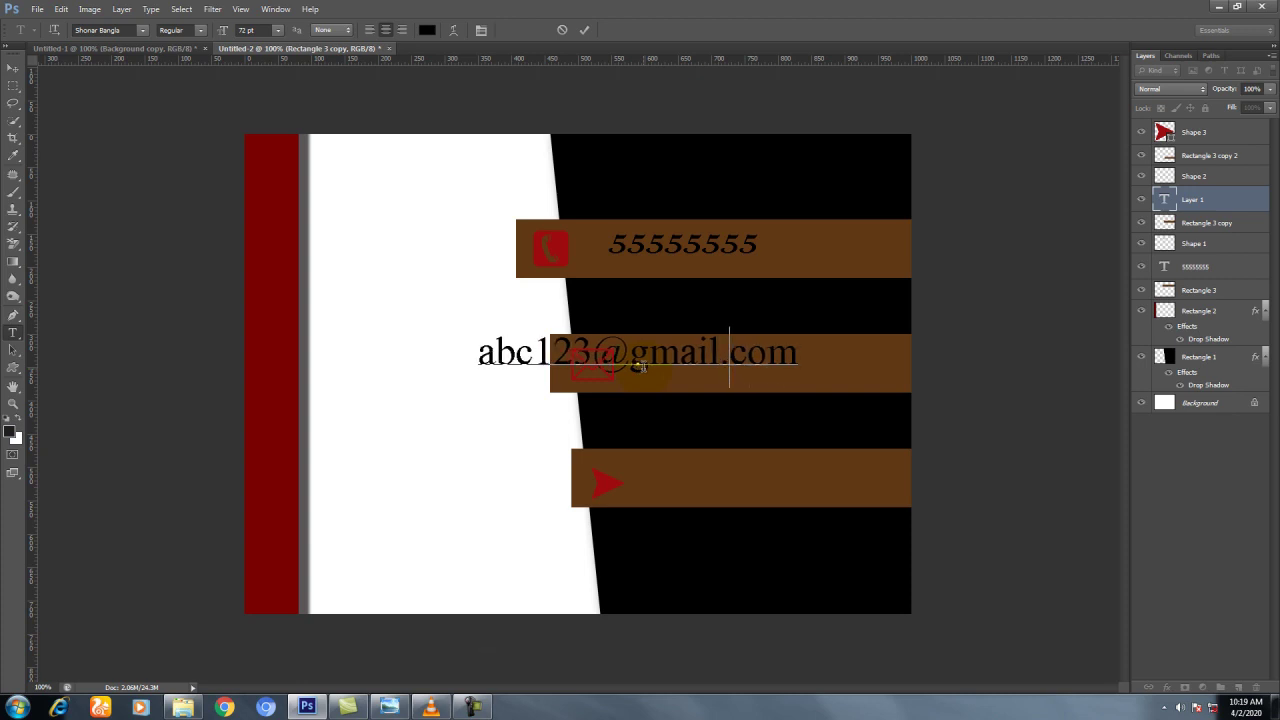
Resize and position the e-mail text to fit the middle bar, then commit it
key("ctrl")
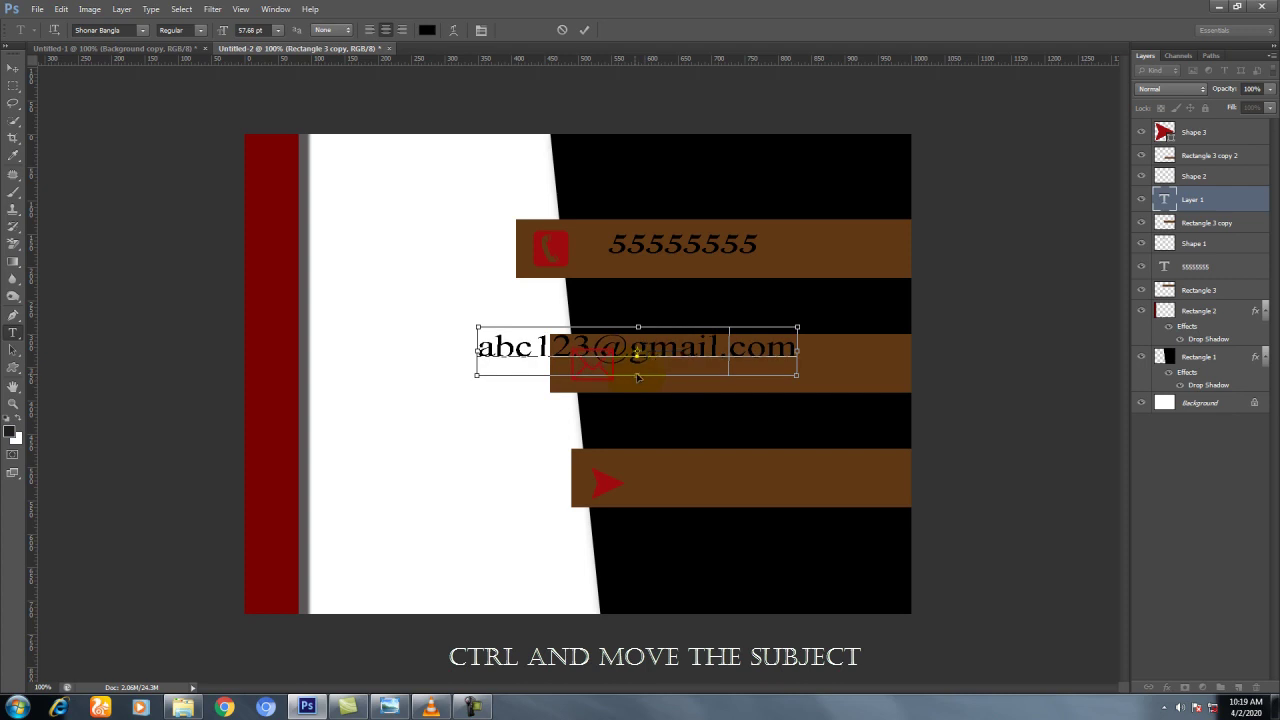
left_click_drag(637, 386, 810, 360)
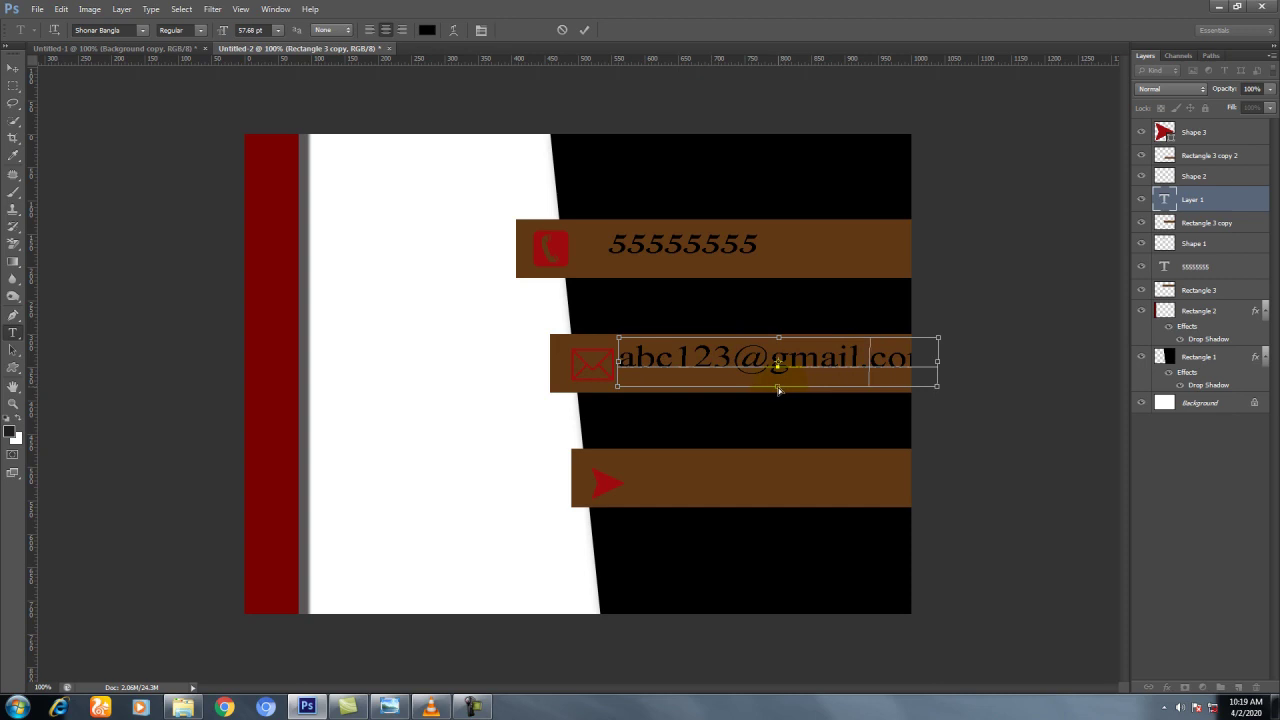
left_click_drag(783, 390, 780, 378)
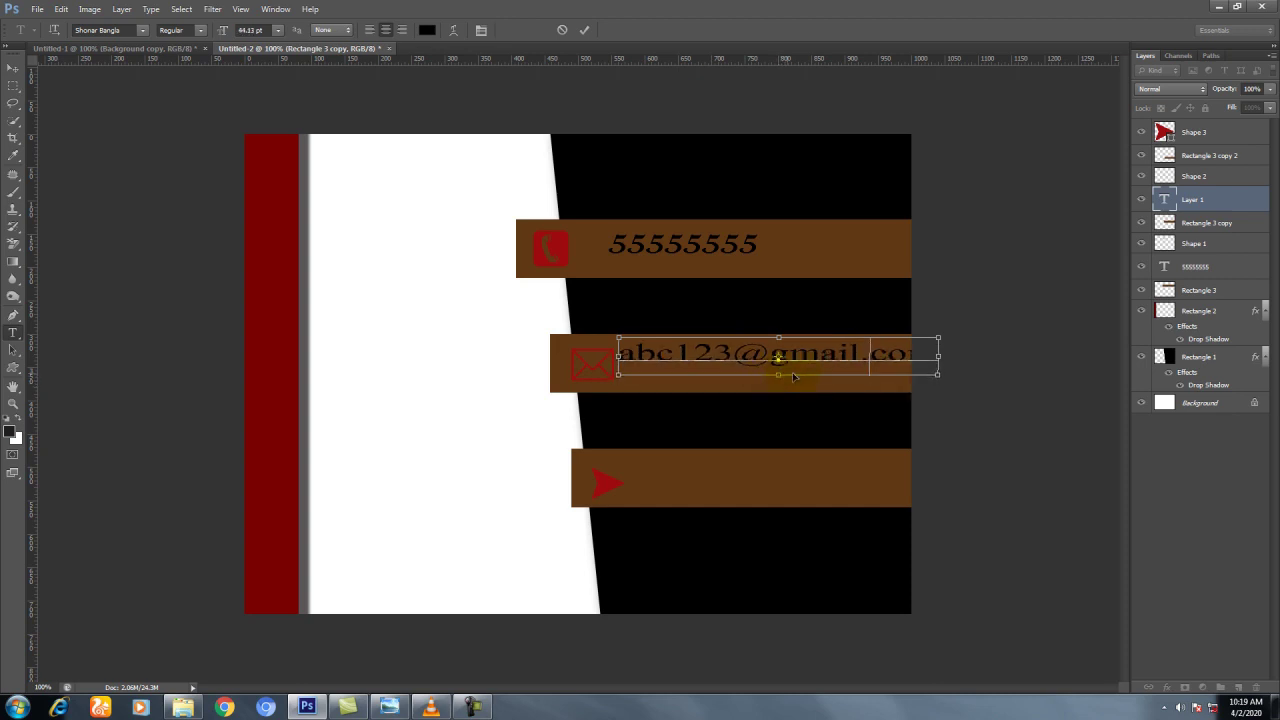
left_click_drag(938, 357, 891, 358)
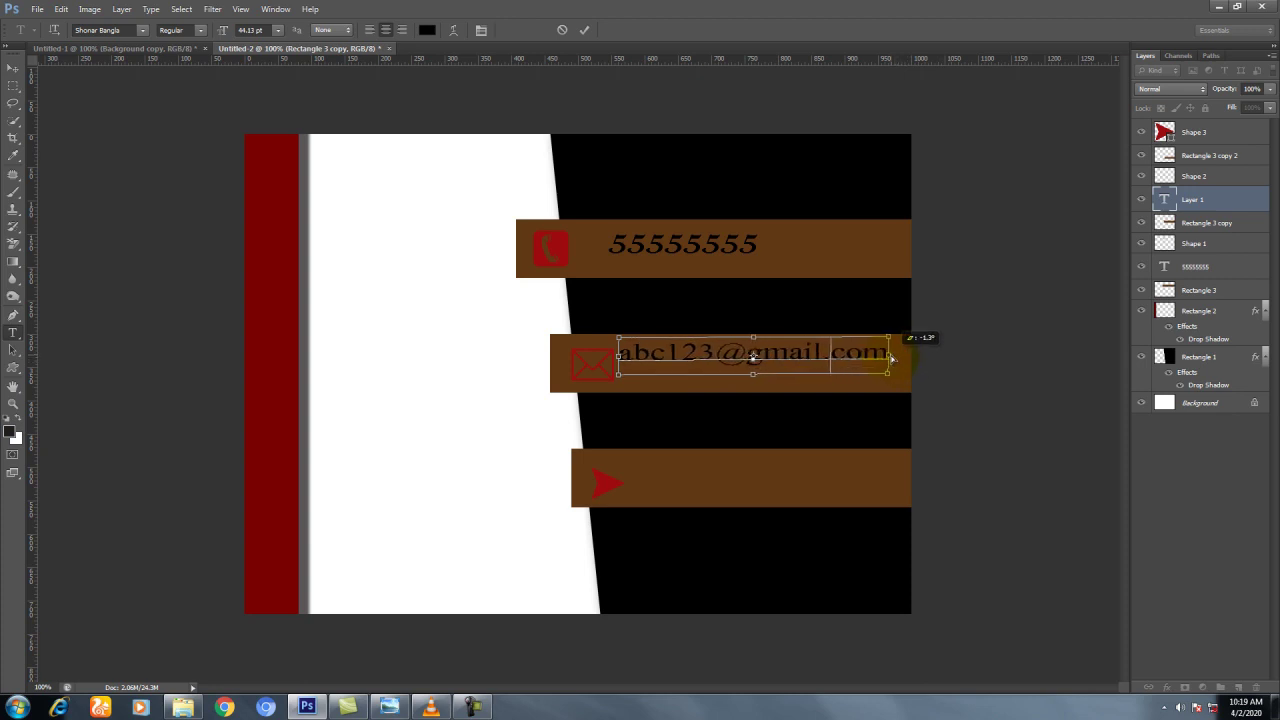
double_click(797, 350)
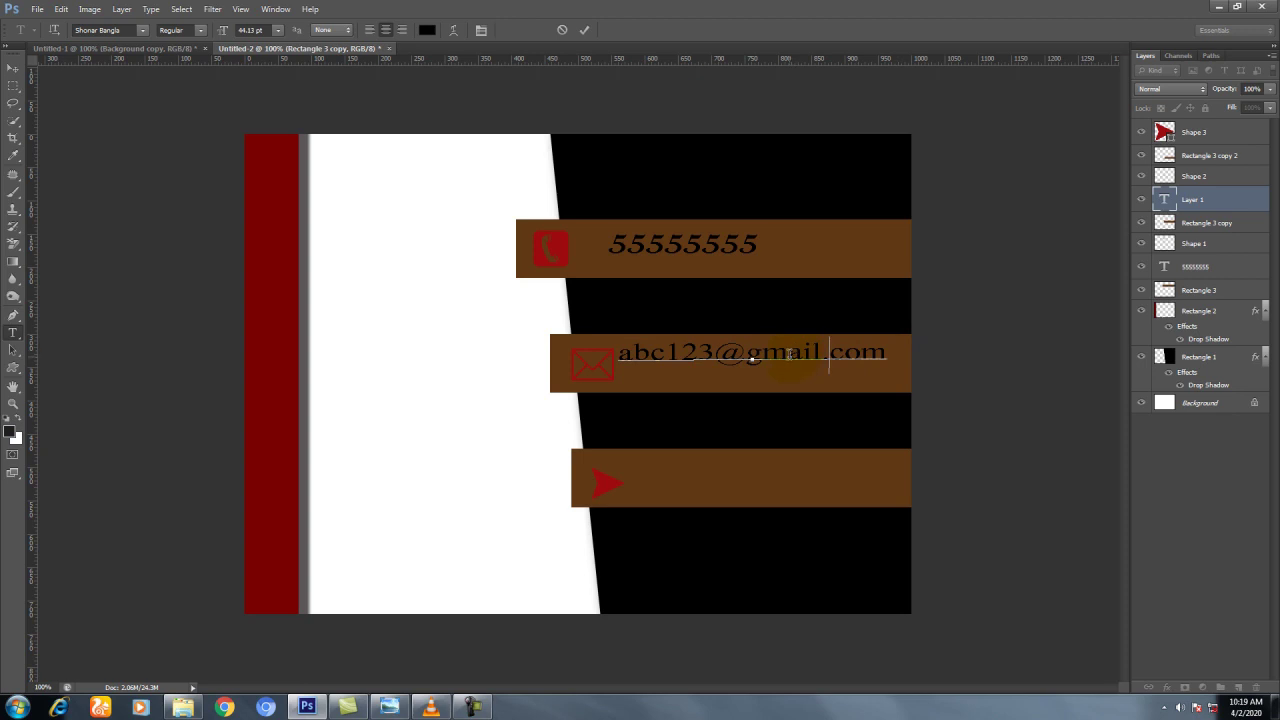
left_click_drag(773, 354, 777, 361)
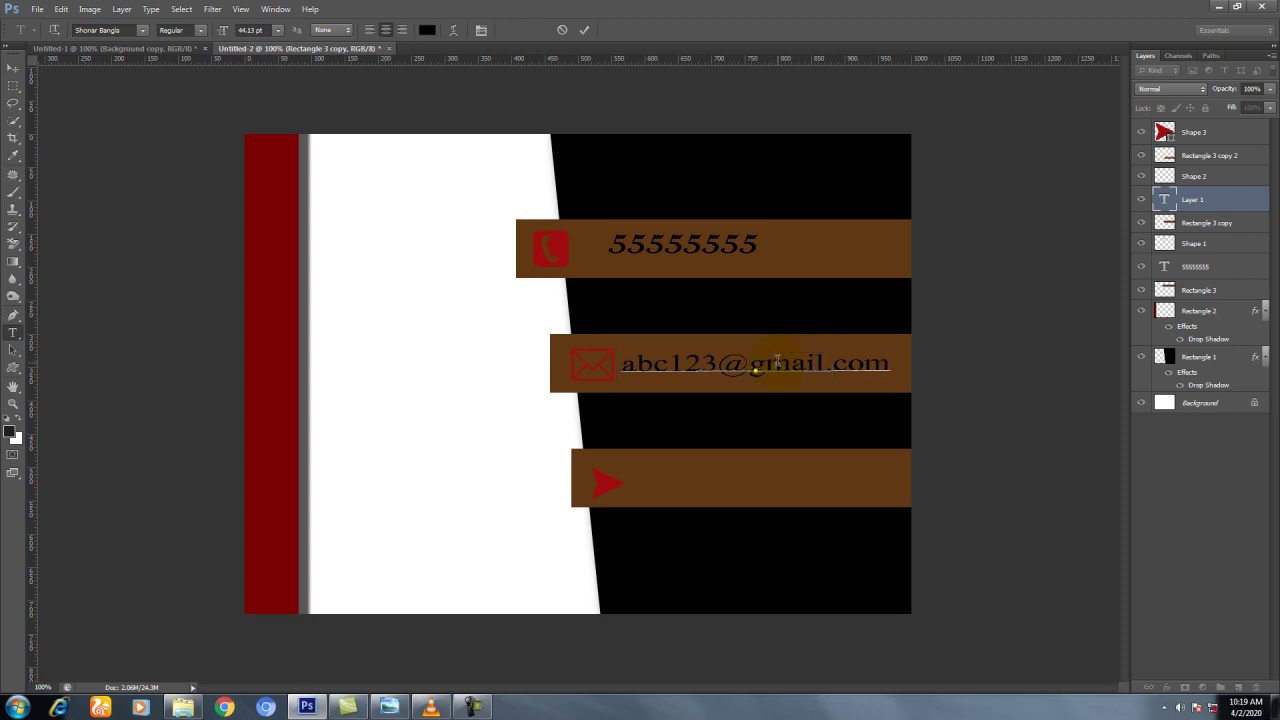
key("ctrl+Return")
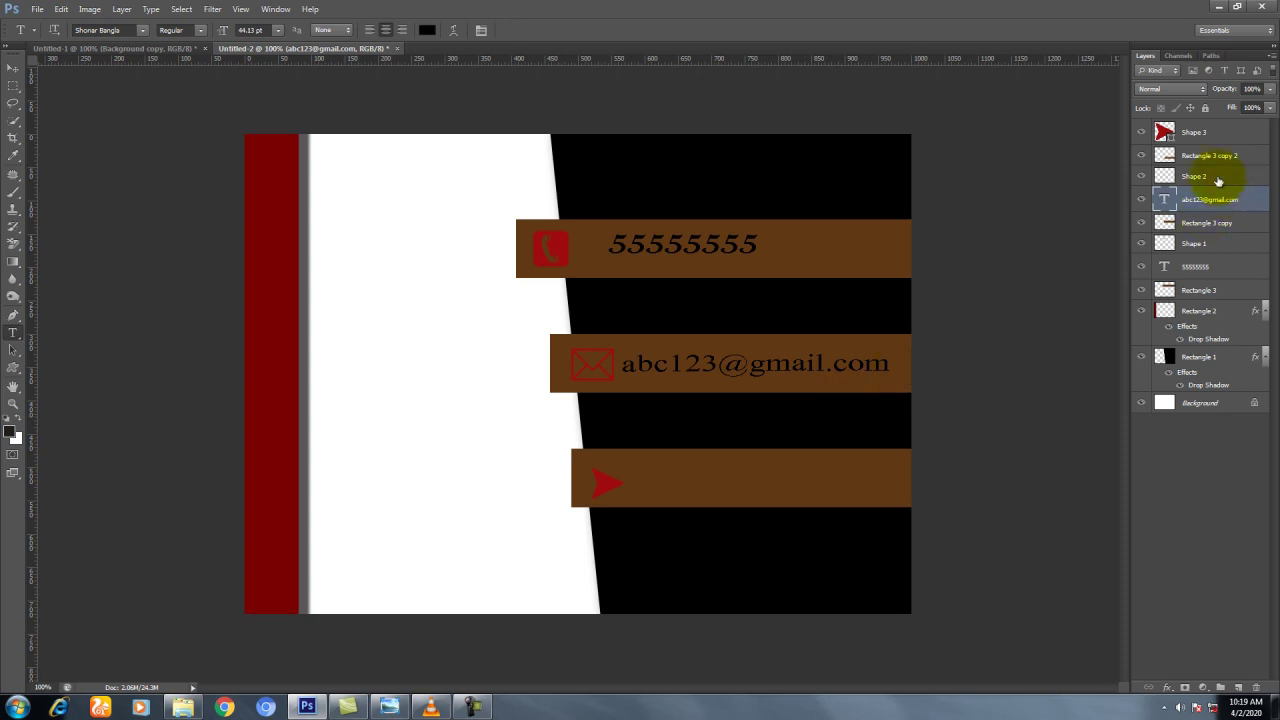
left_click_drag(1215, 197, 1188, 163)
Type 'abckeggk112' and scale it down beside the red arrow on the bottom bar
left_click(1188, 163)
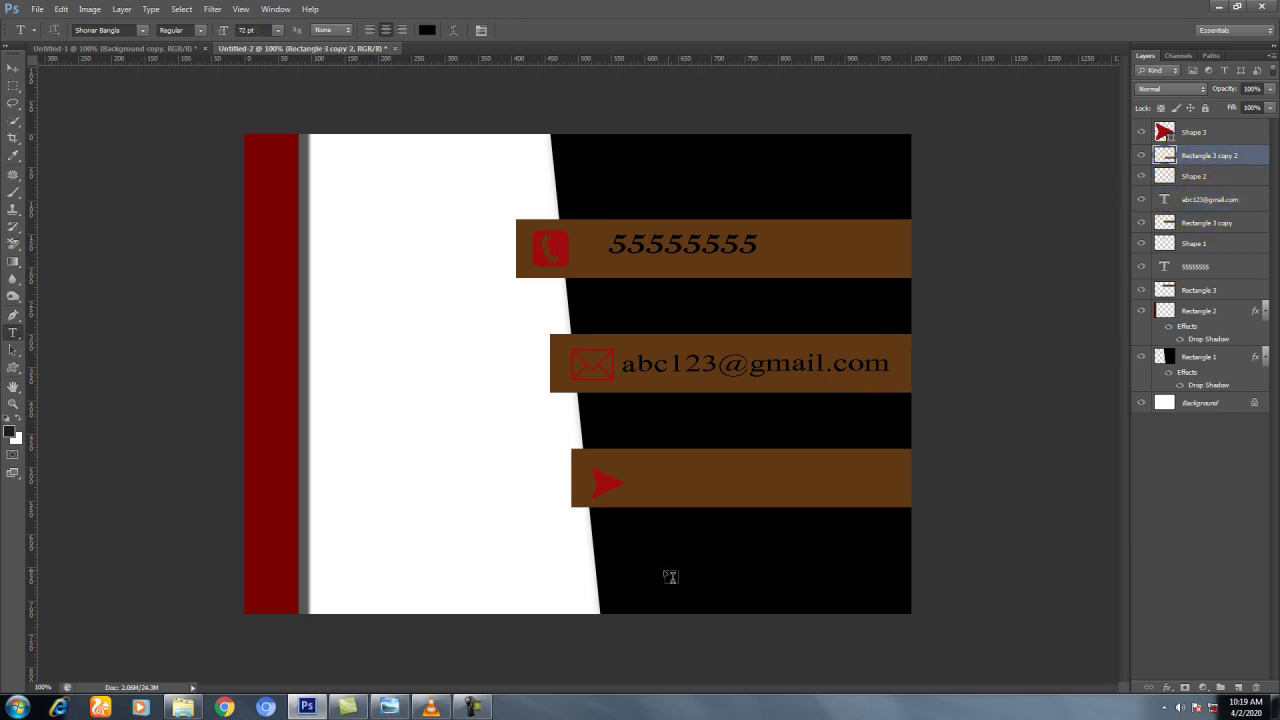
left_click(661, 476)
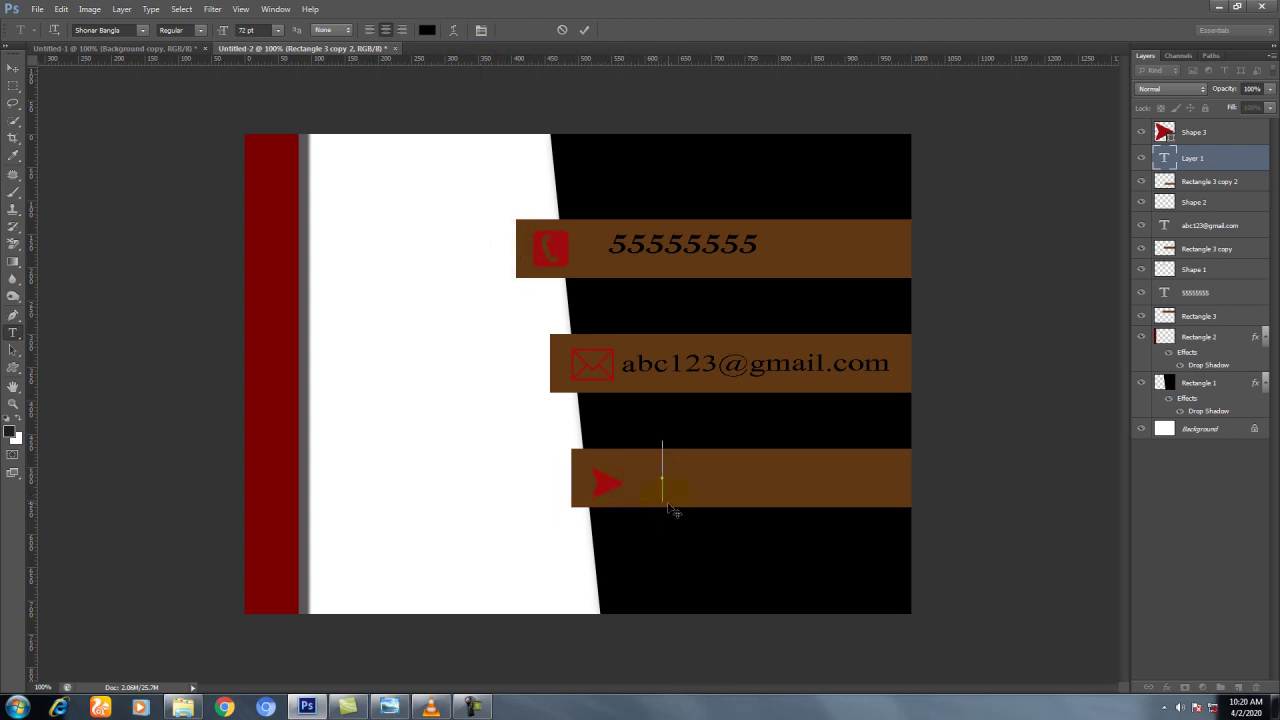
type("a")
type("bckeg")
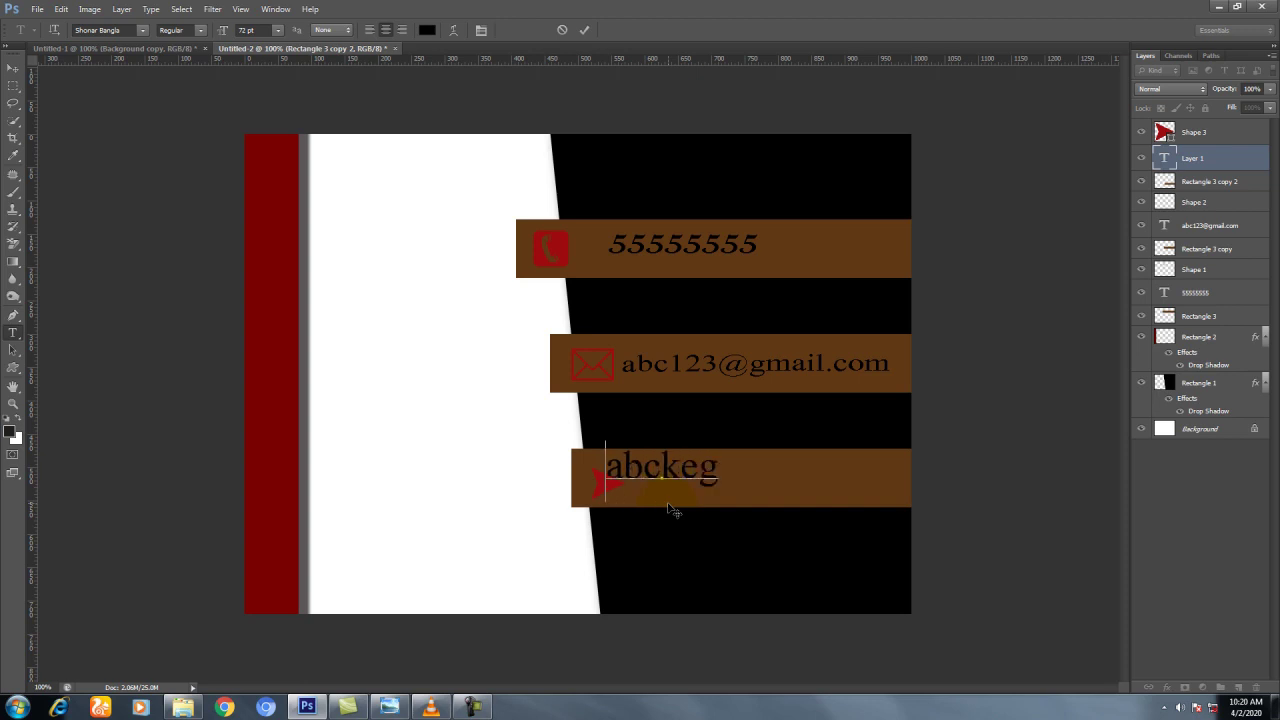
type("gk")
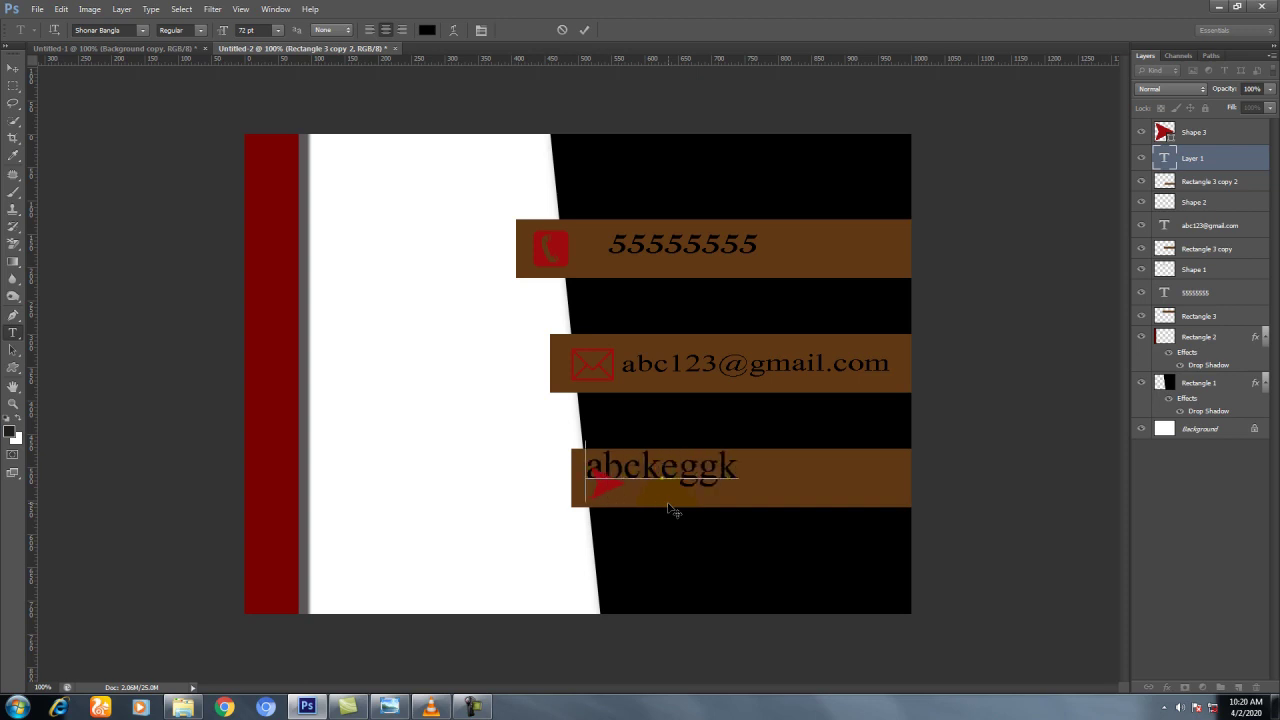
type("112")
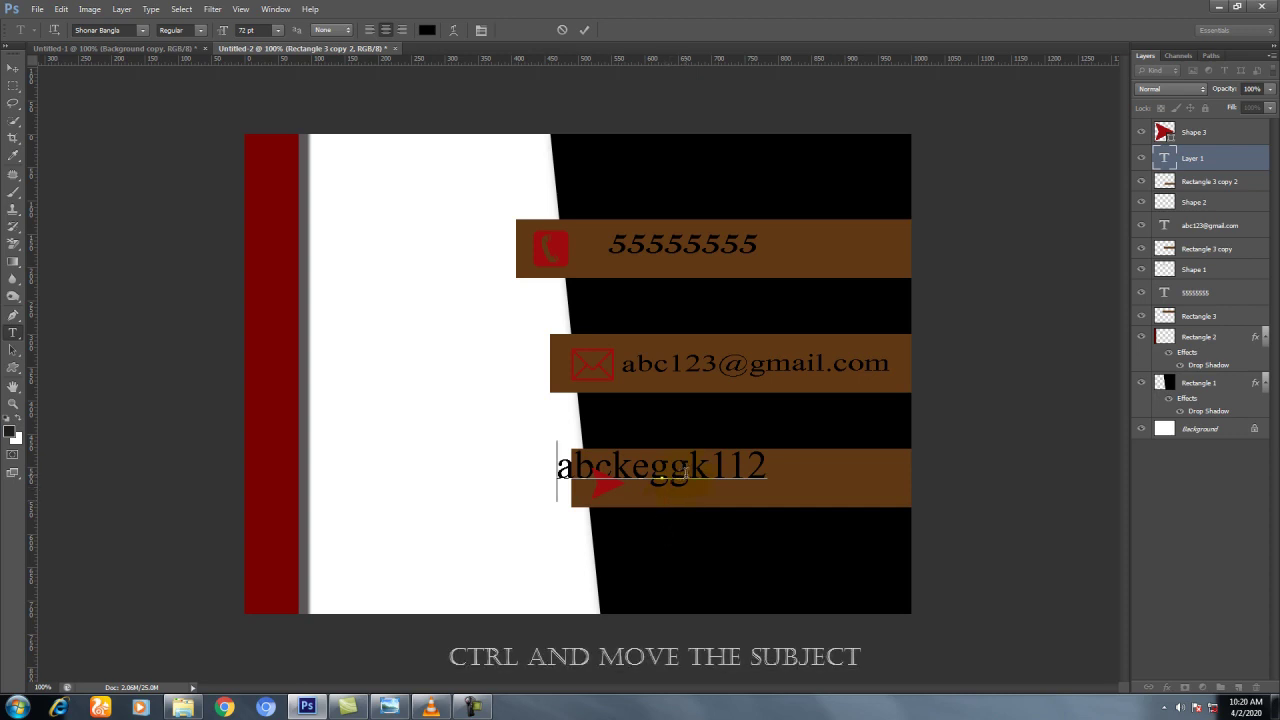
key("ctrl")
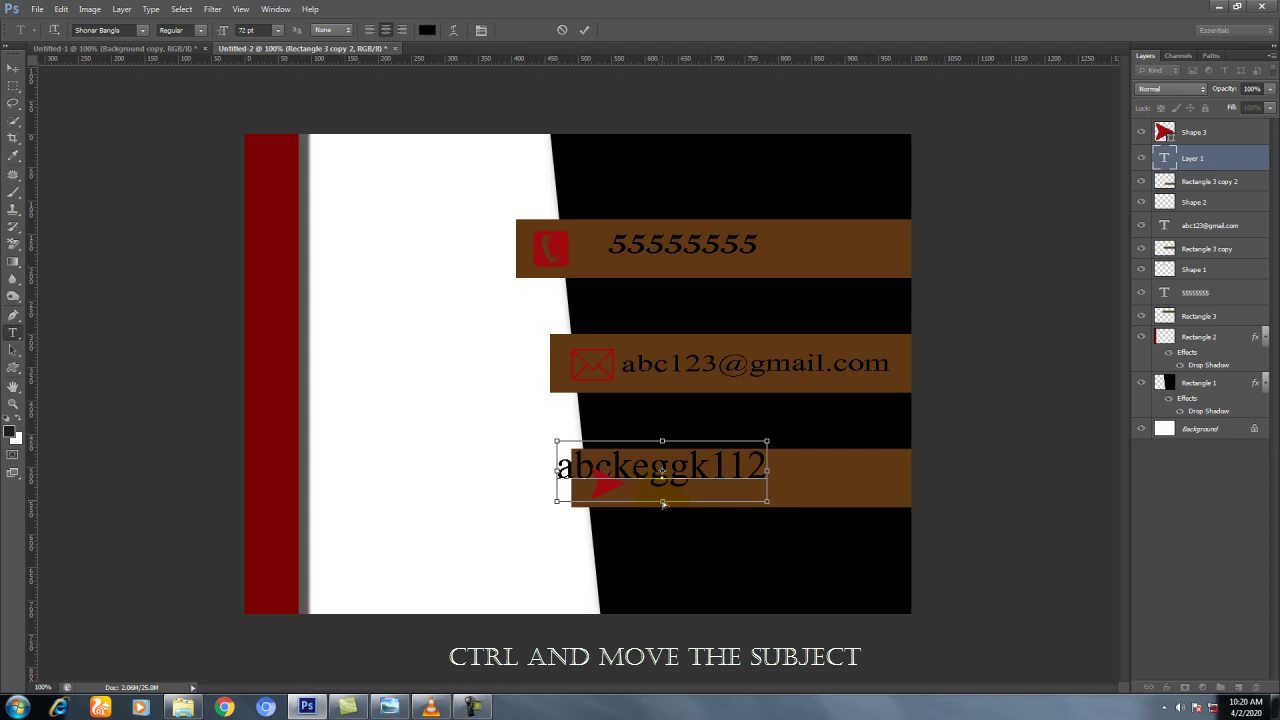
left_click_drag(663, 504, 661, 479)
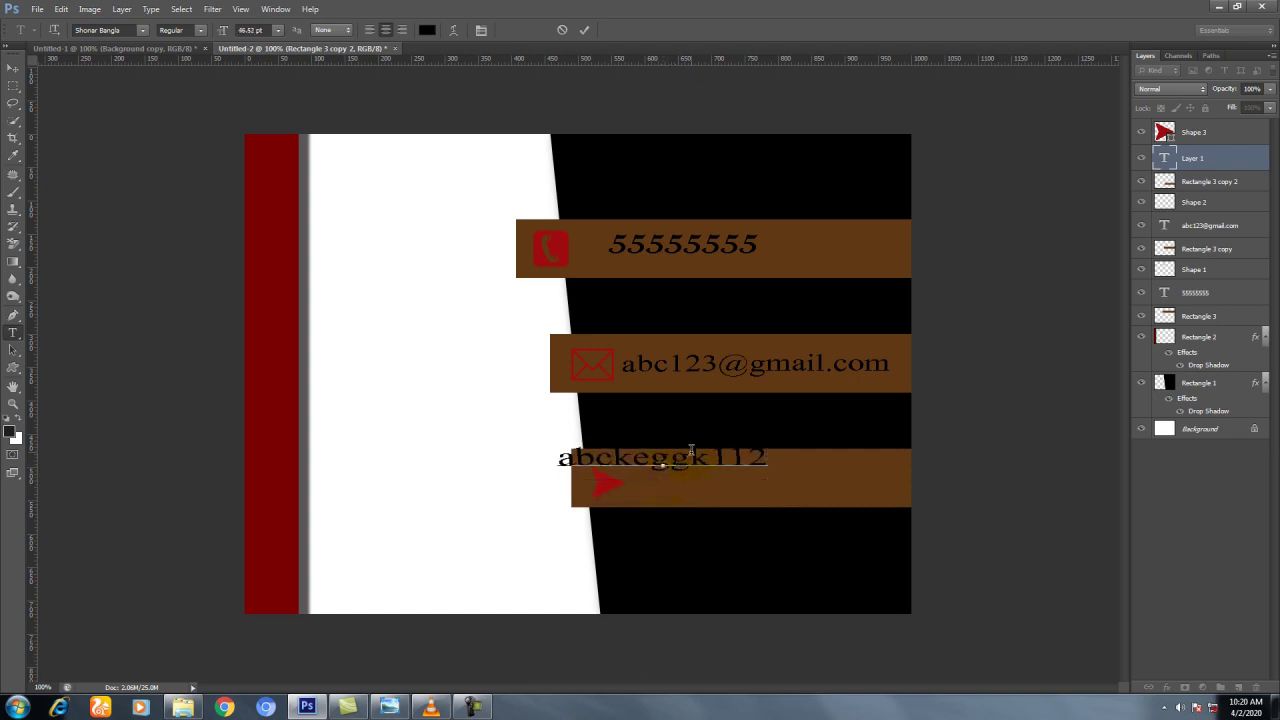
left_click_drag(690, 457, 754, 489)
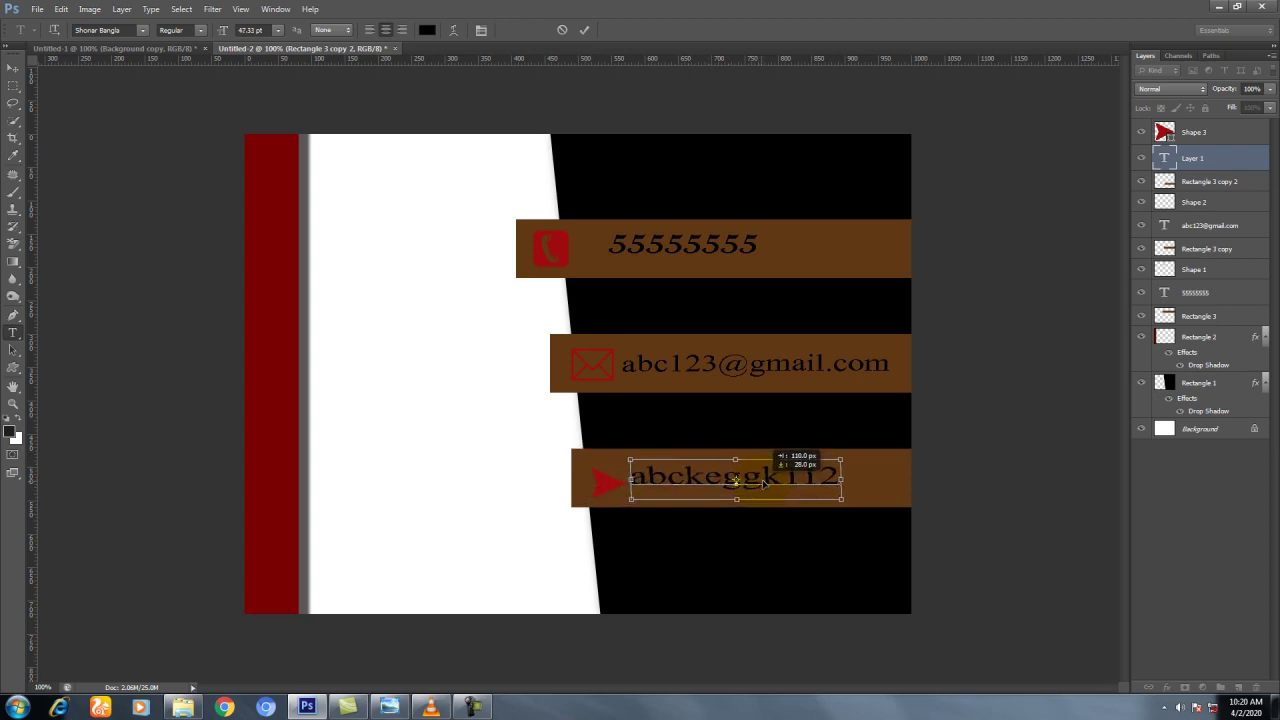
left_click_drag(754, 489, 762, 489)
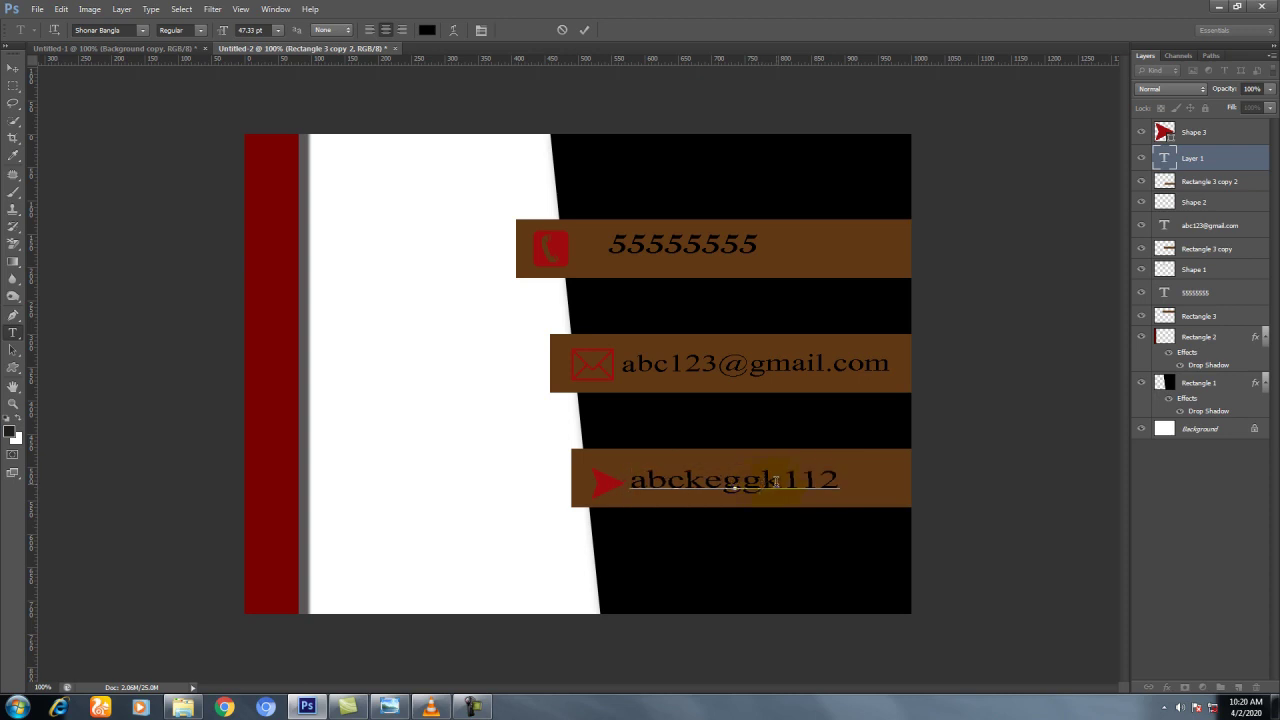
key("ctrl+Return")
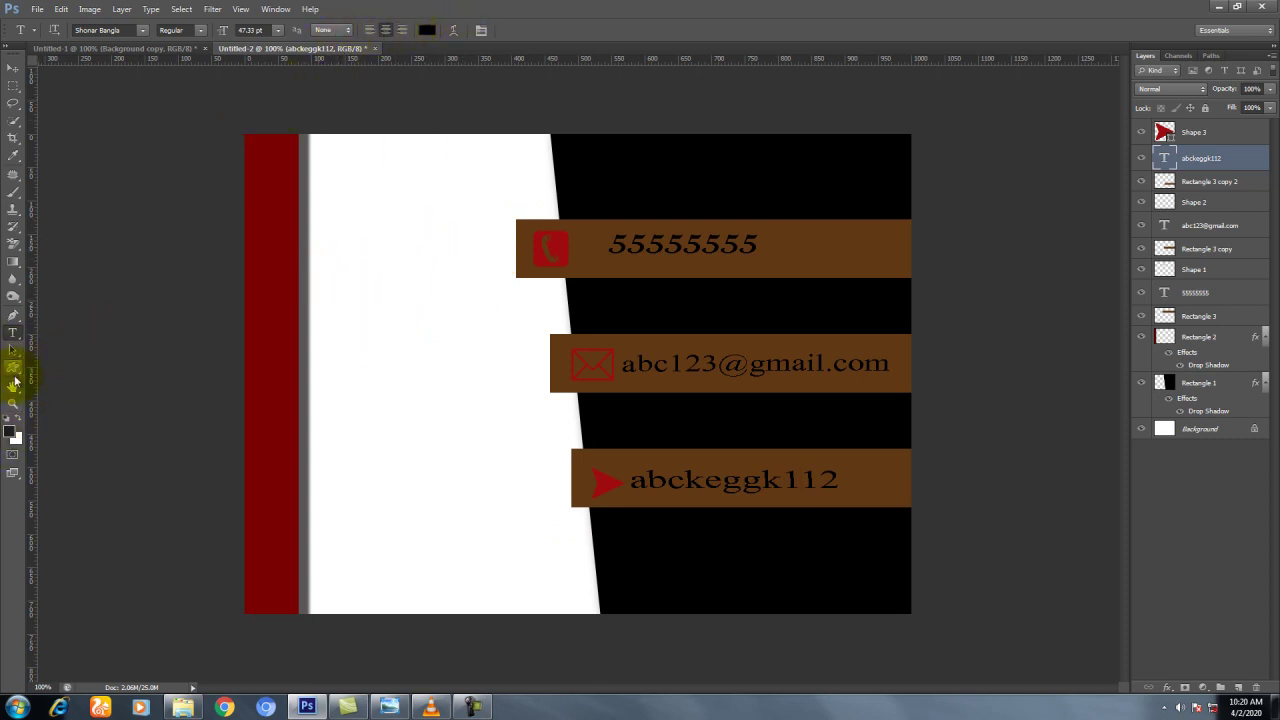
left_click(13, 370)
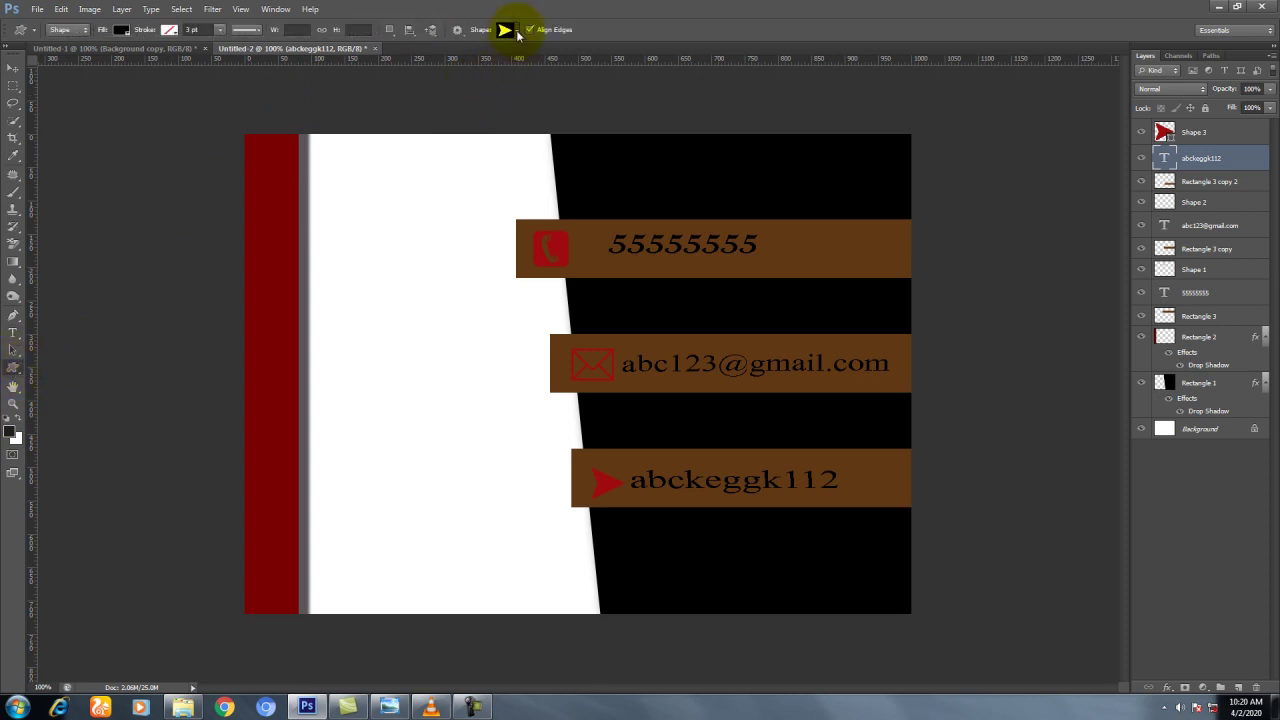
Draw a large ® custom shape in the white area, rasterize it, and reposition it
left_click(519, 32)
left_click(504, 101)
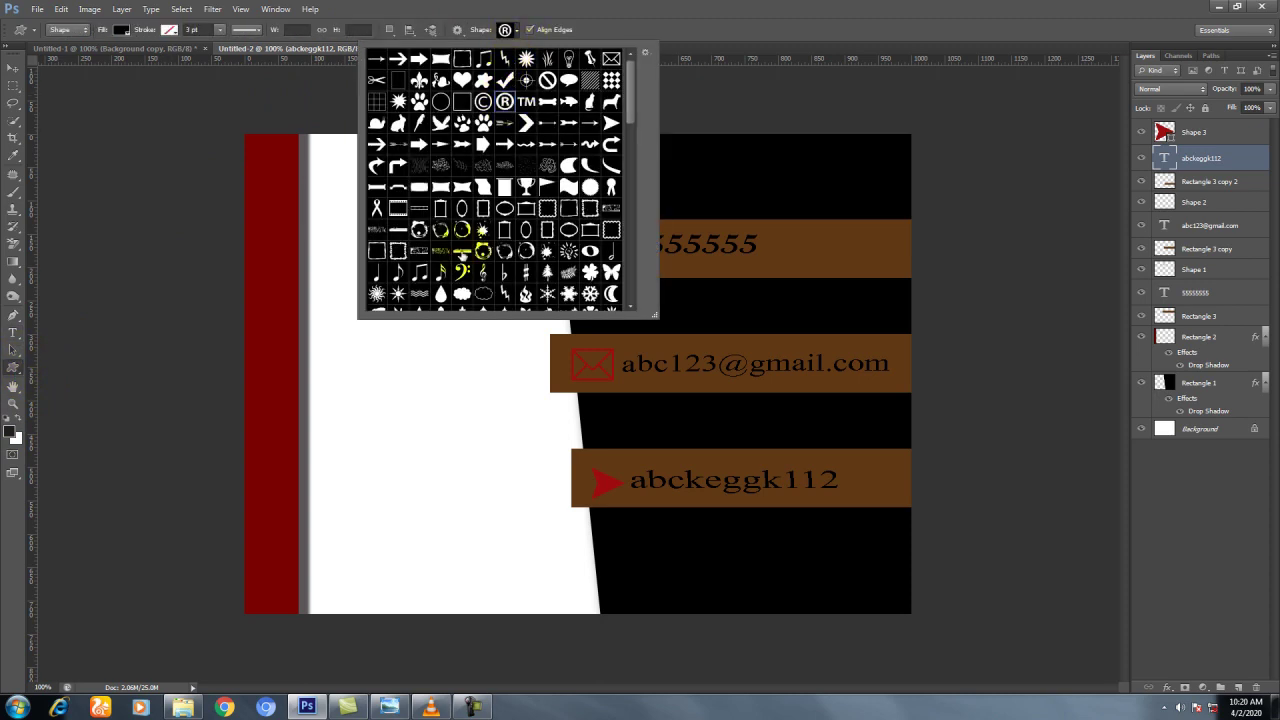
double_click(504, 102)
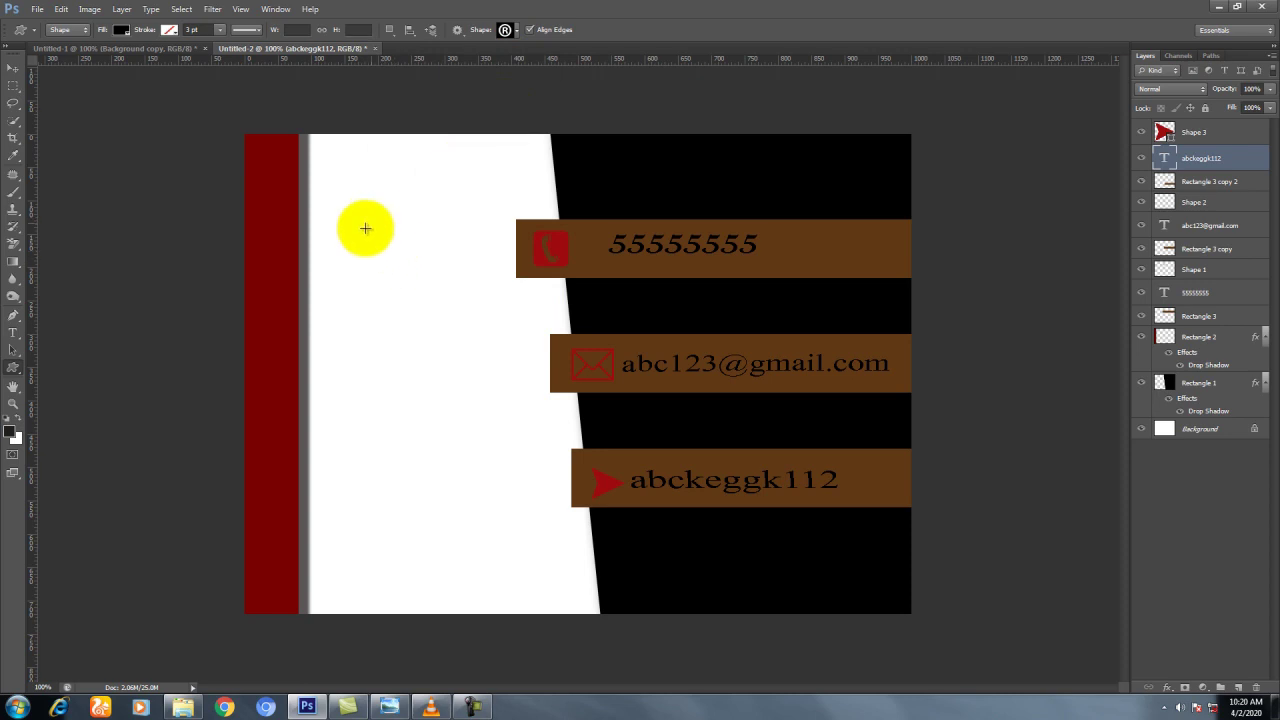
left_click_drag(365, 229, 481, 361)
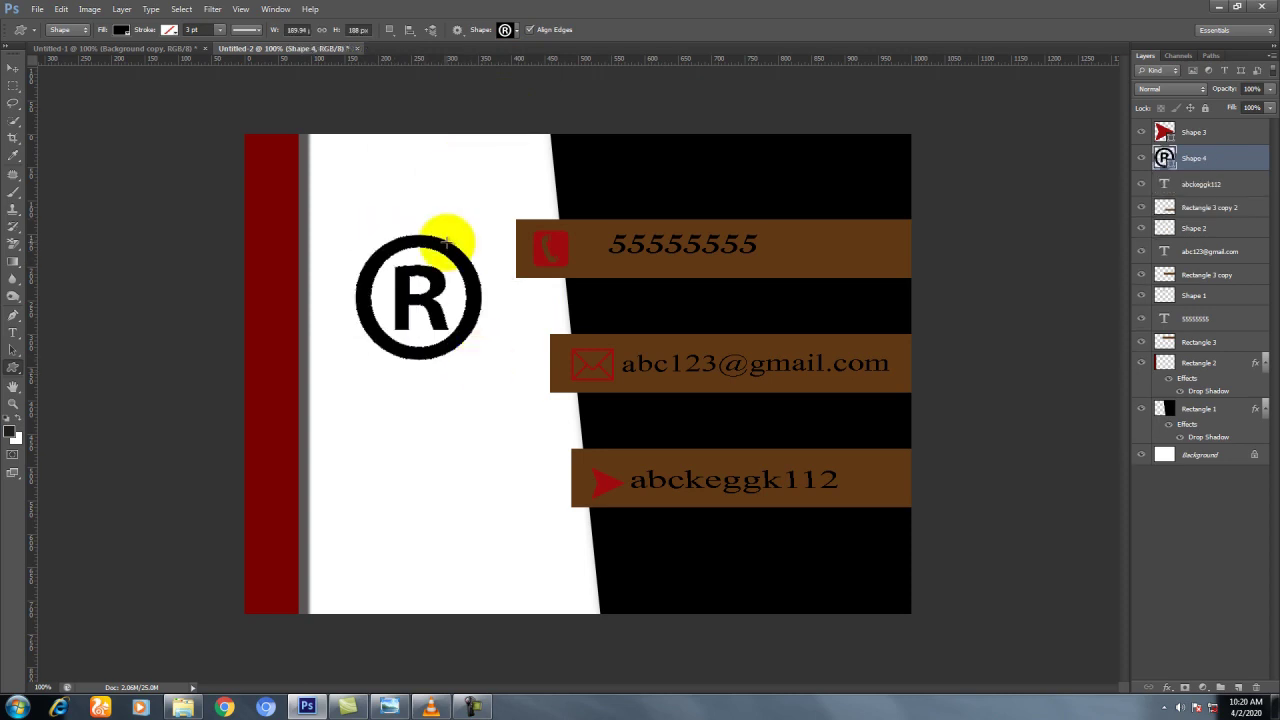
right_click(1205, 160)
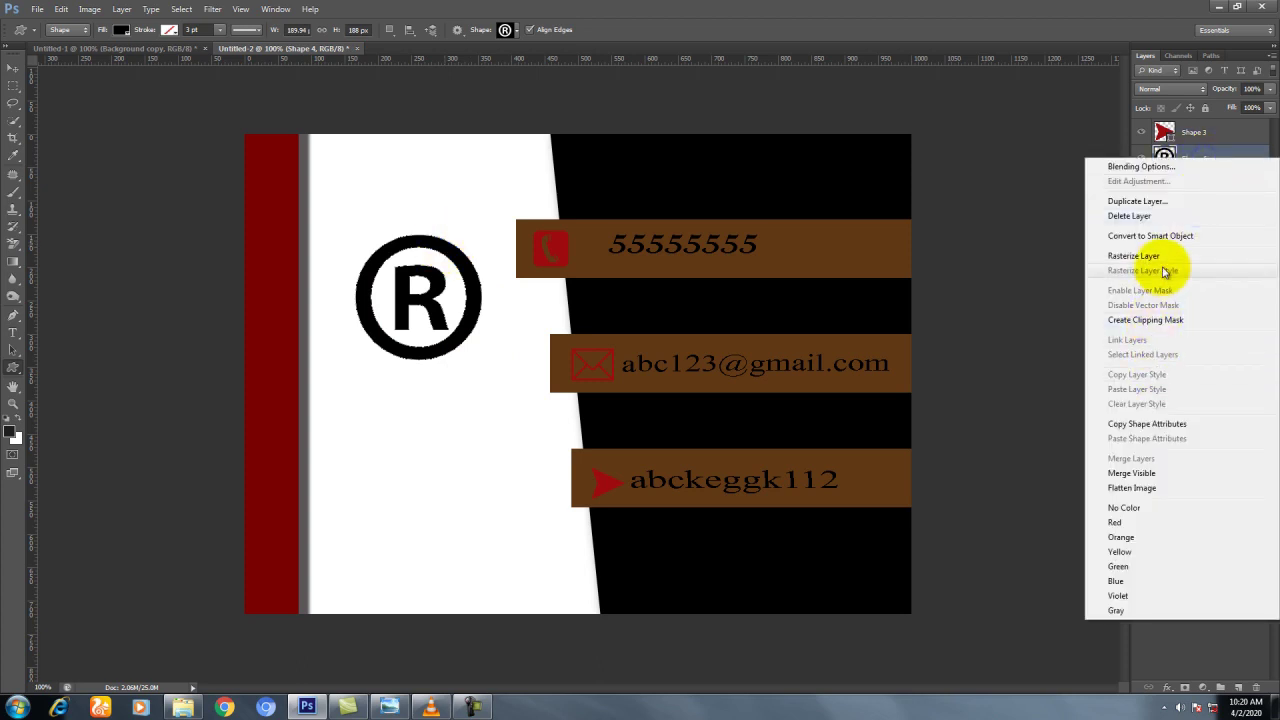
left_click(1165, 257)
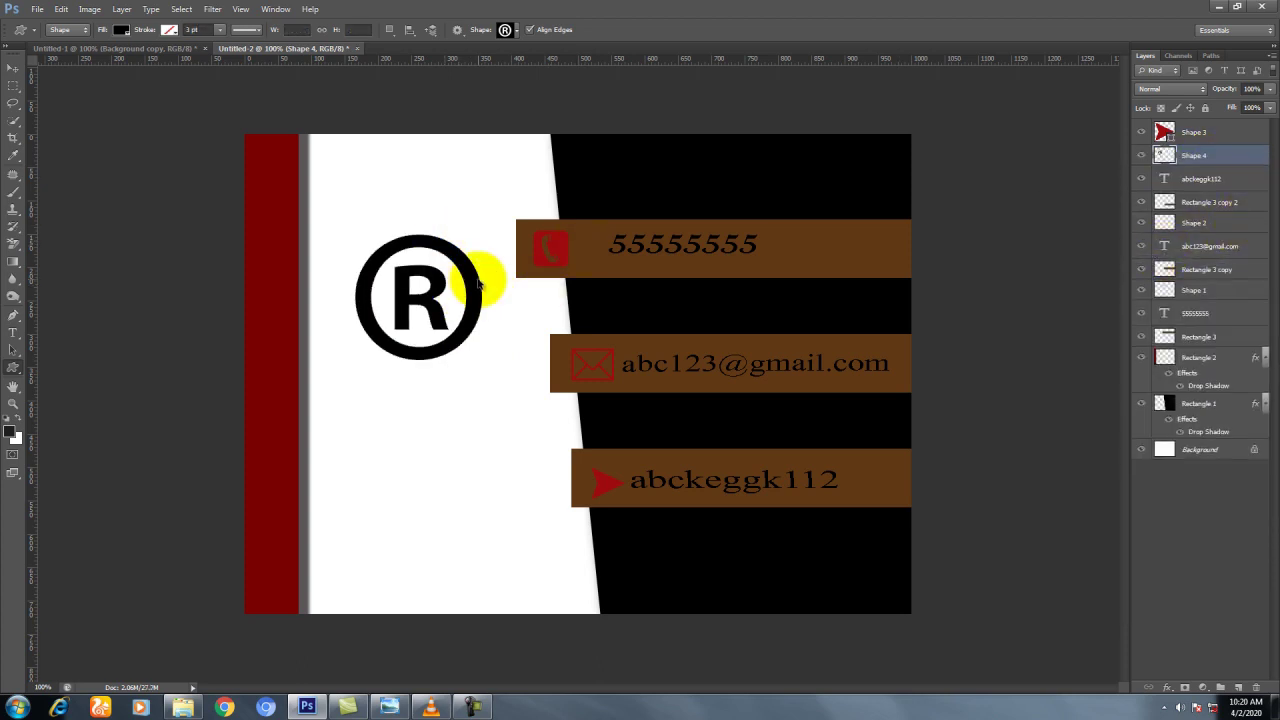
key("v")
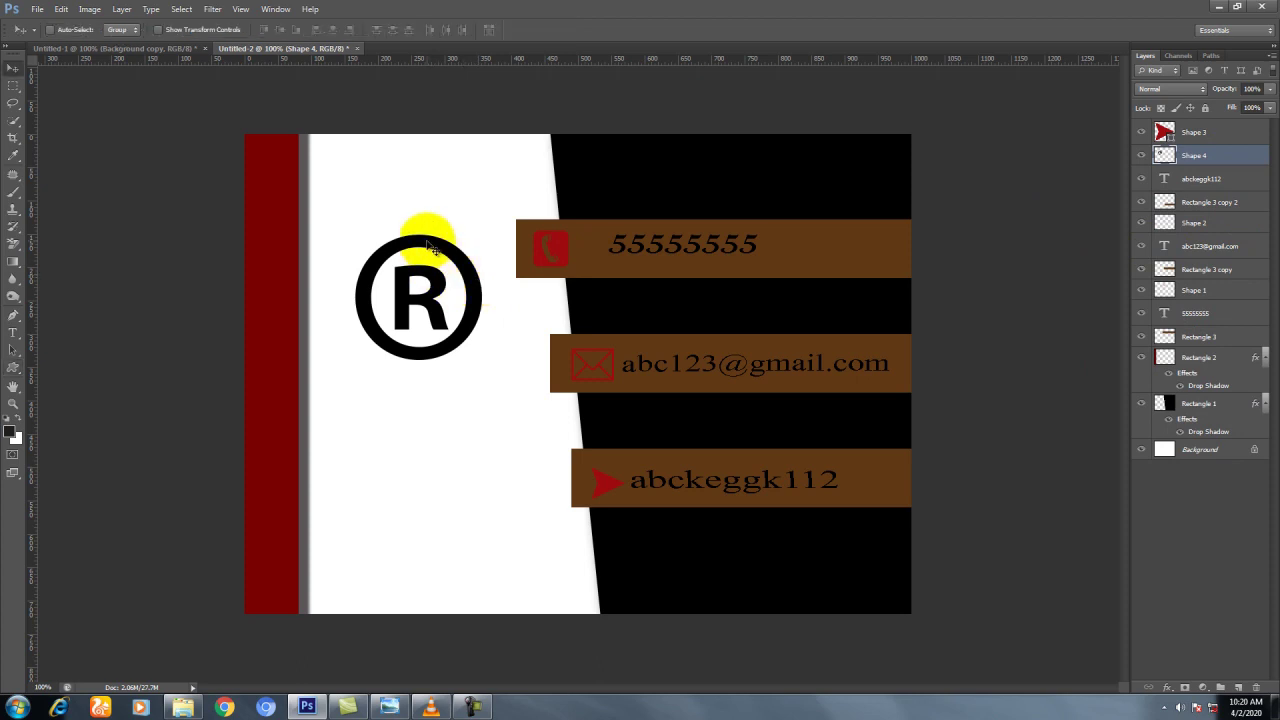
mouse_move(427, 236)
left_mouse_down()
mouse_move(416, 188)
mouse_move(437, 299)
left_mouse_up()
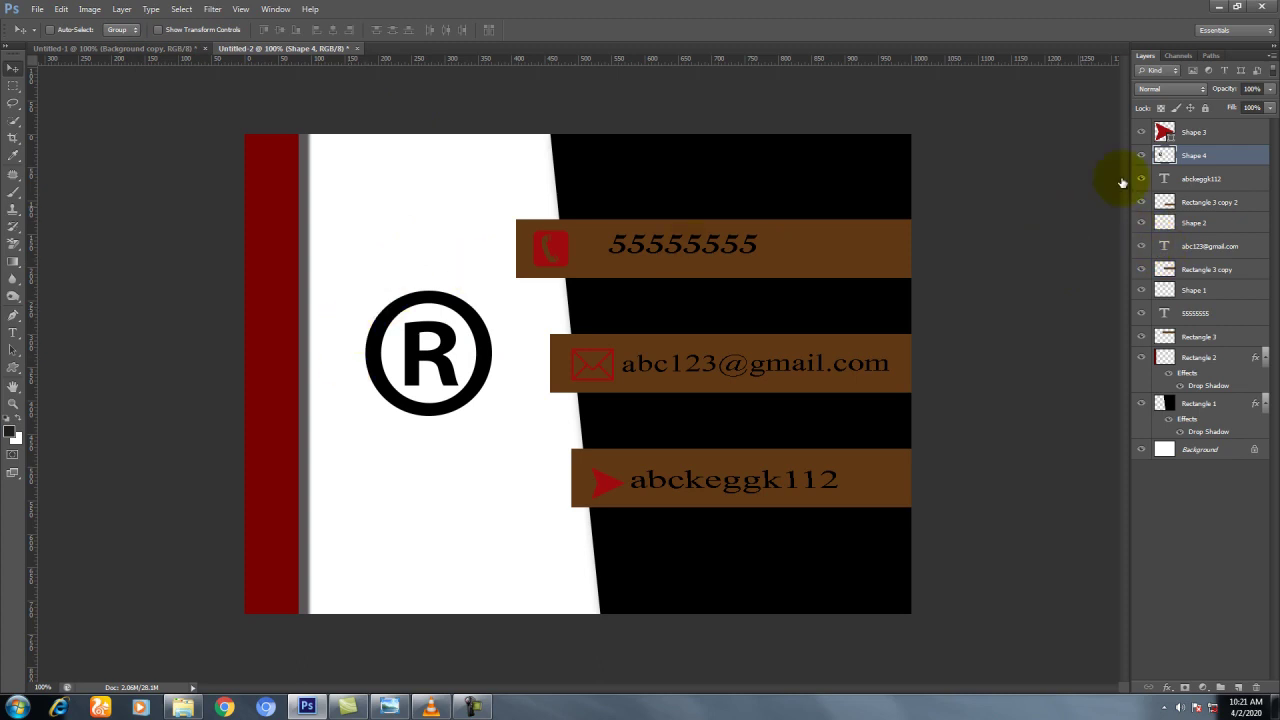
Raise Shape 4 to the top and fill the ® symbol with blue #2b80c8
key("ctrl+]")
key("u")
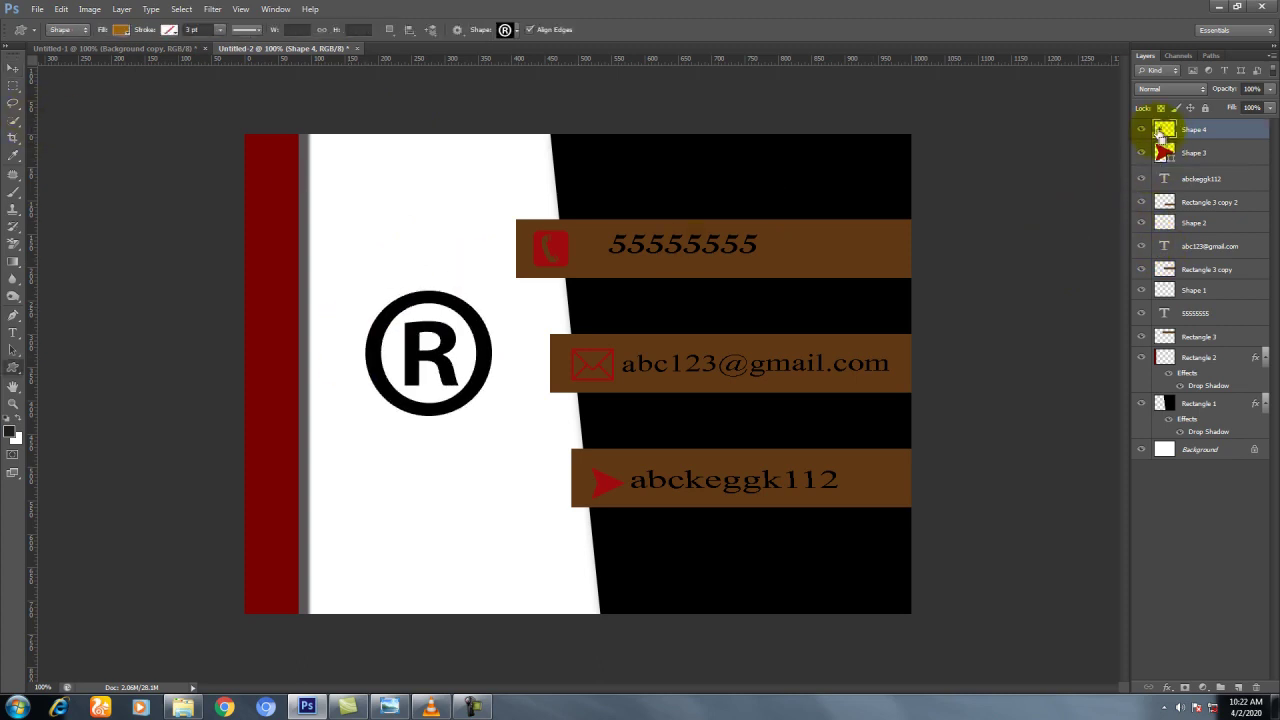
left_click(10, 432)
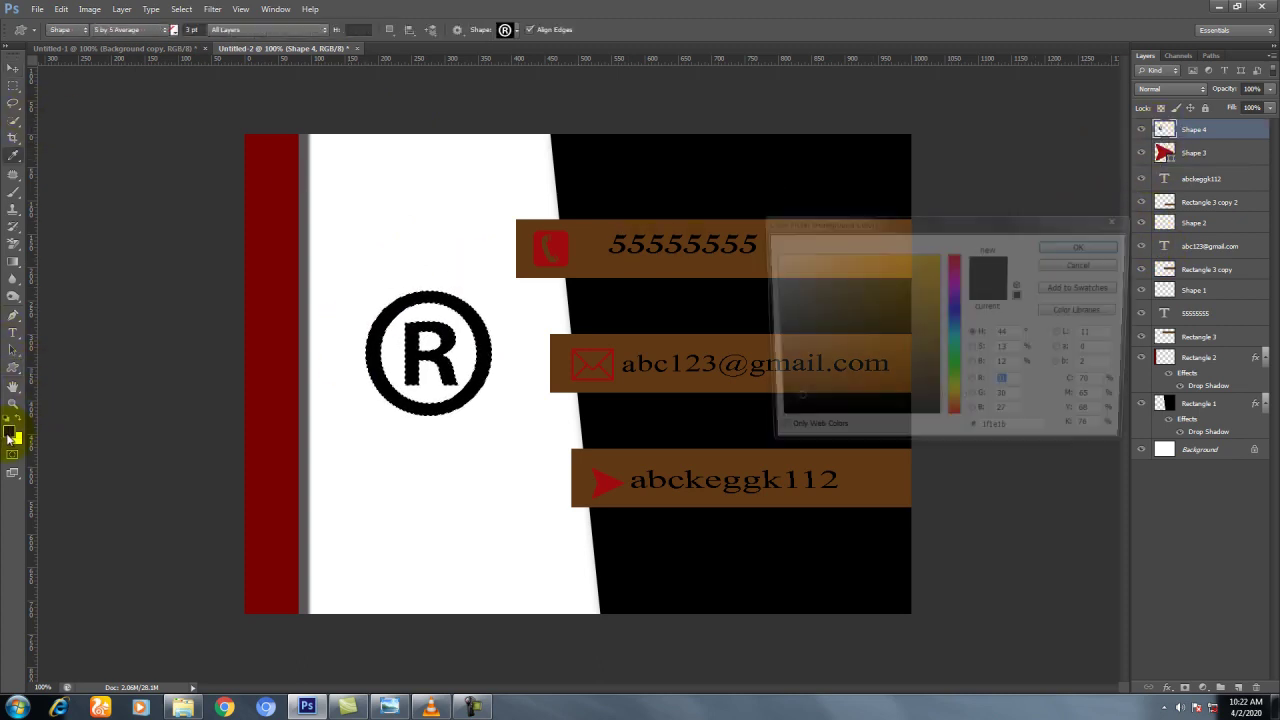
mouse_move(908, 350)
left_mouse_down()
mouse_move(908, 308)
mouse_move(951, 327)
left_mouse_up()
left_click(902, 290)
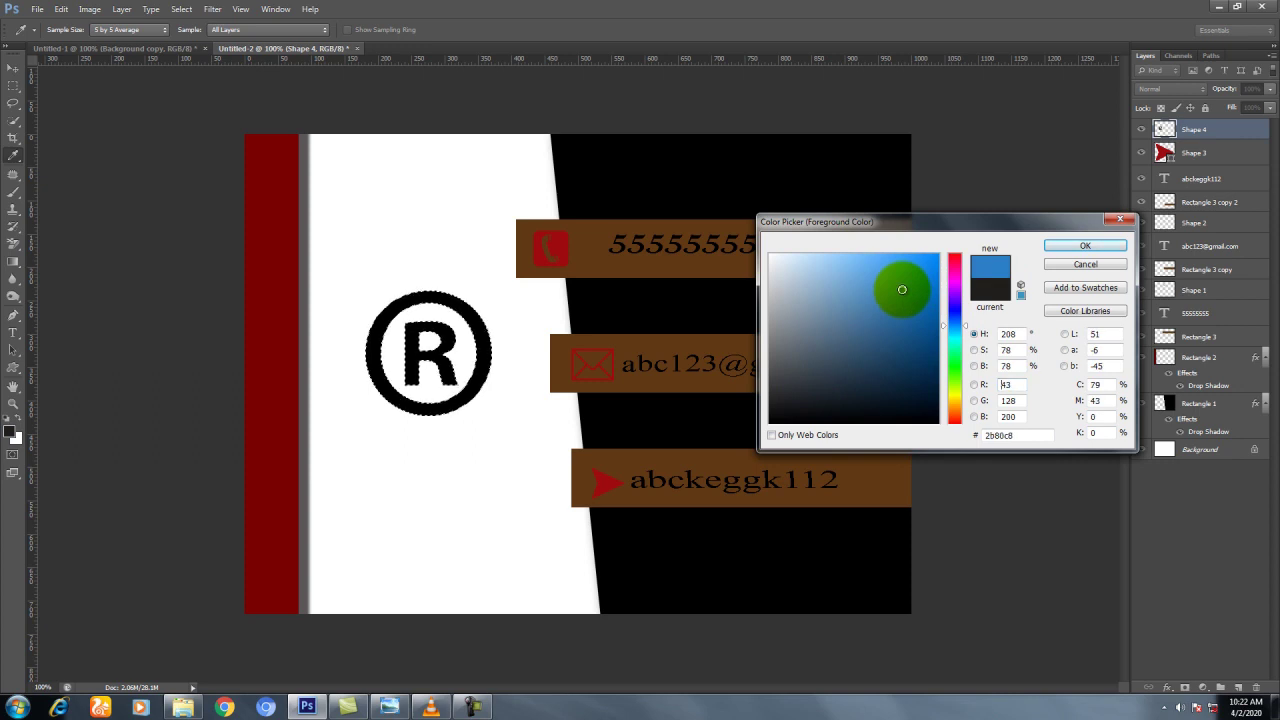
left_click(1061, 246)
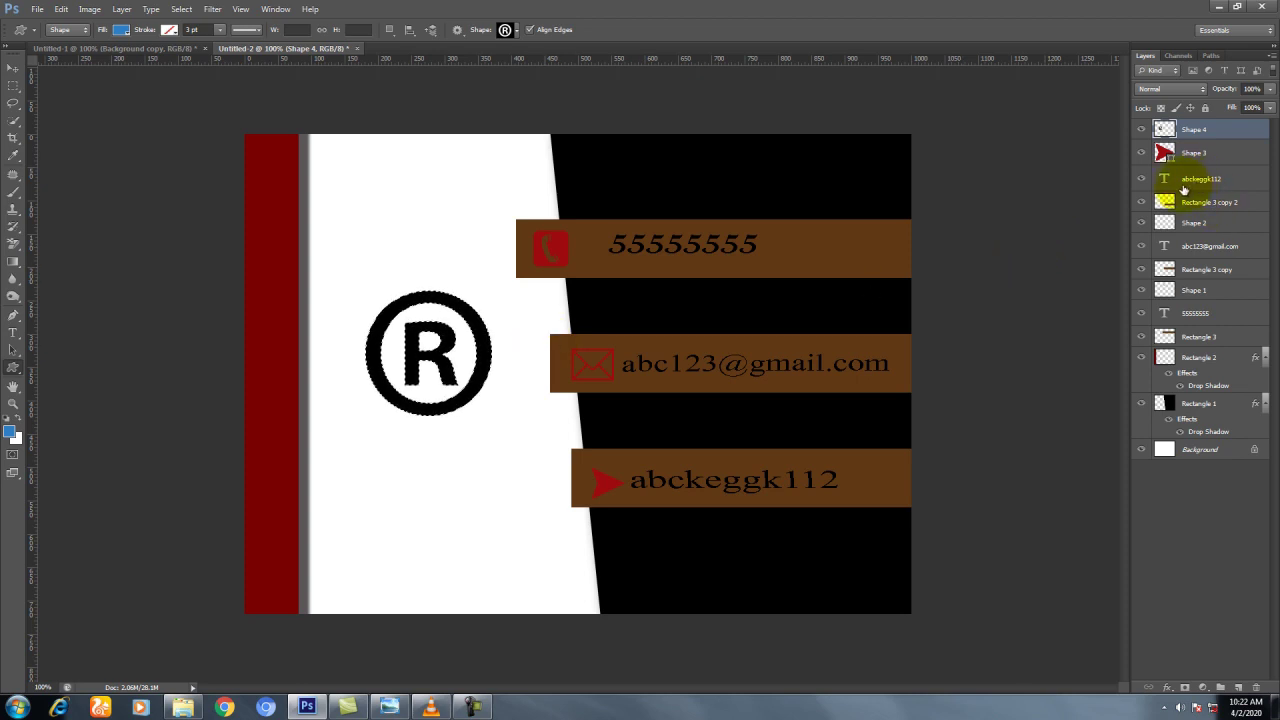
key("alt+Delete")
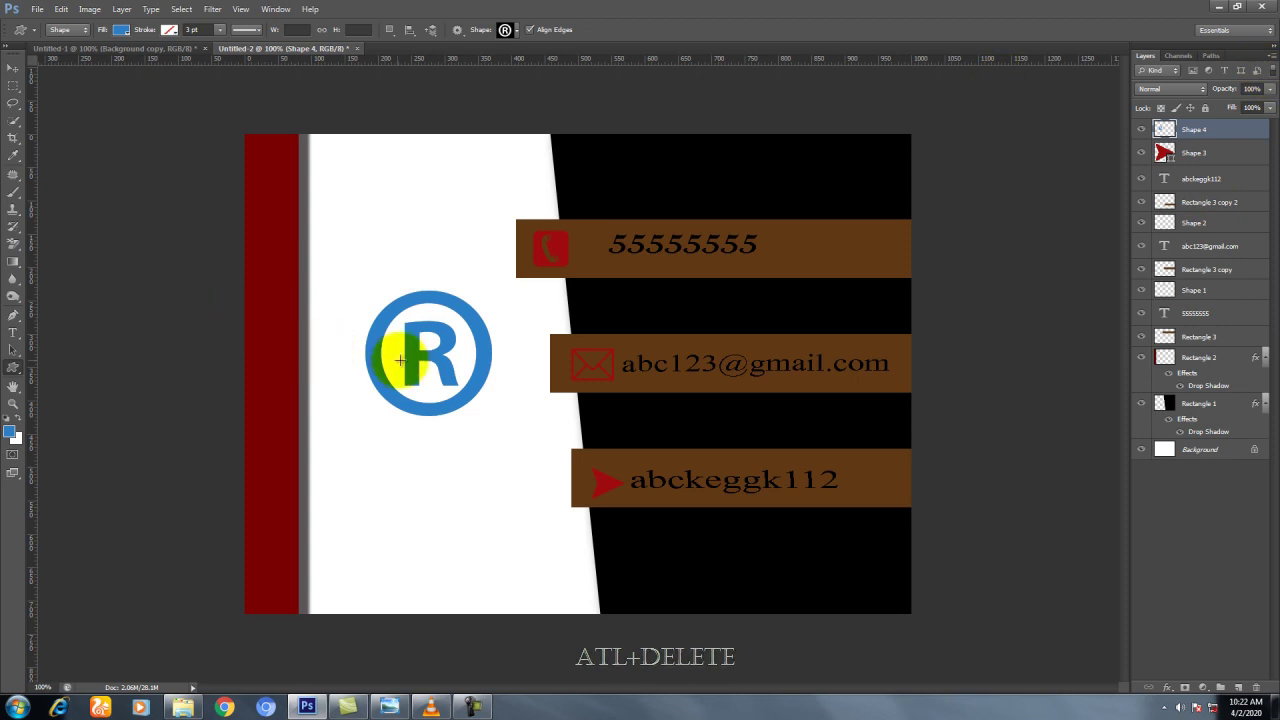
key("v")
left_click_drag(430, 290, 431, 296)
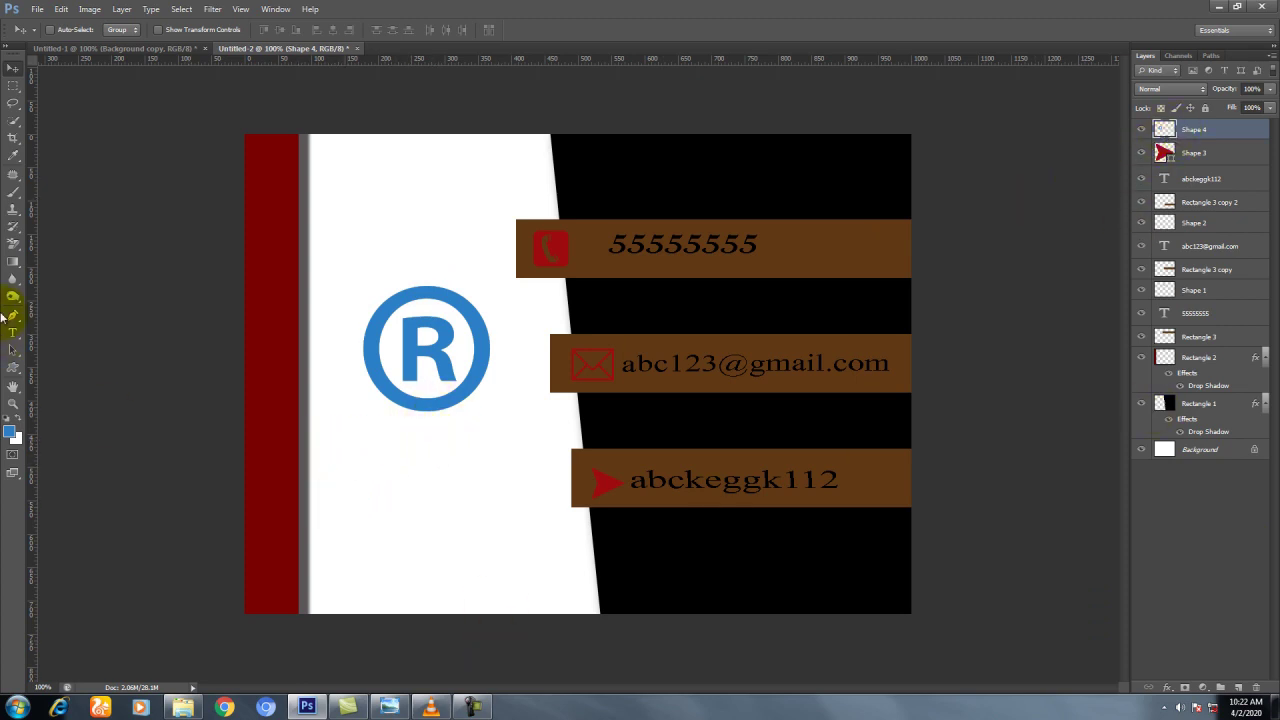
Type 'Art' in the Vijaya font below the ® symbol and select it
left_click(13, 332)
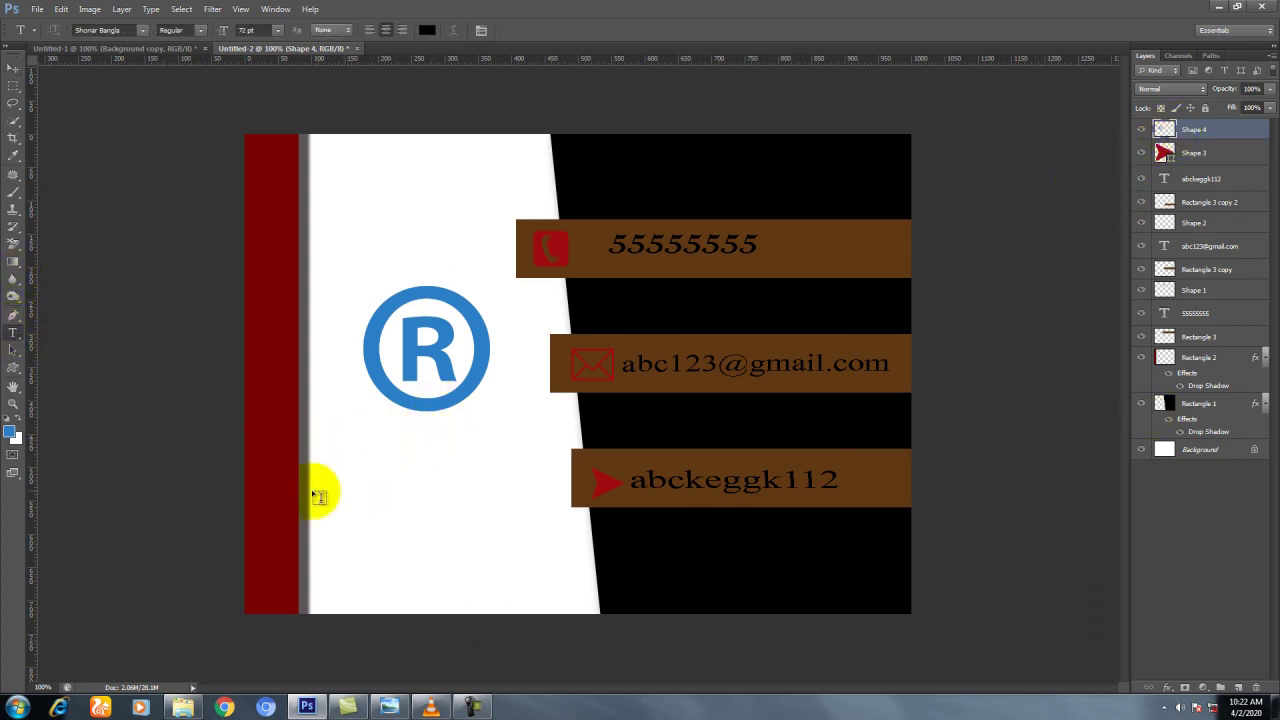
left_click(366, 450)
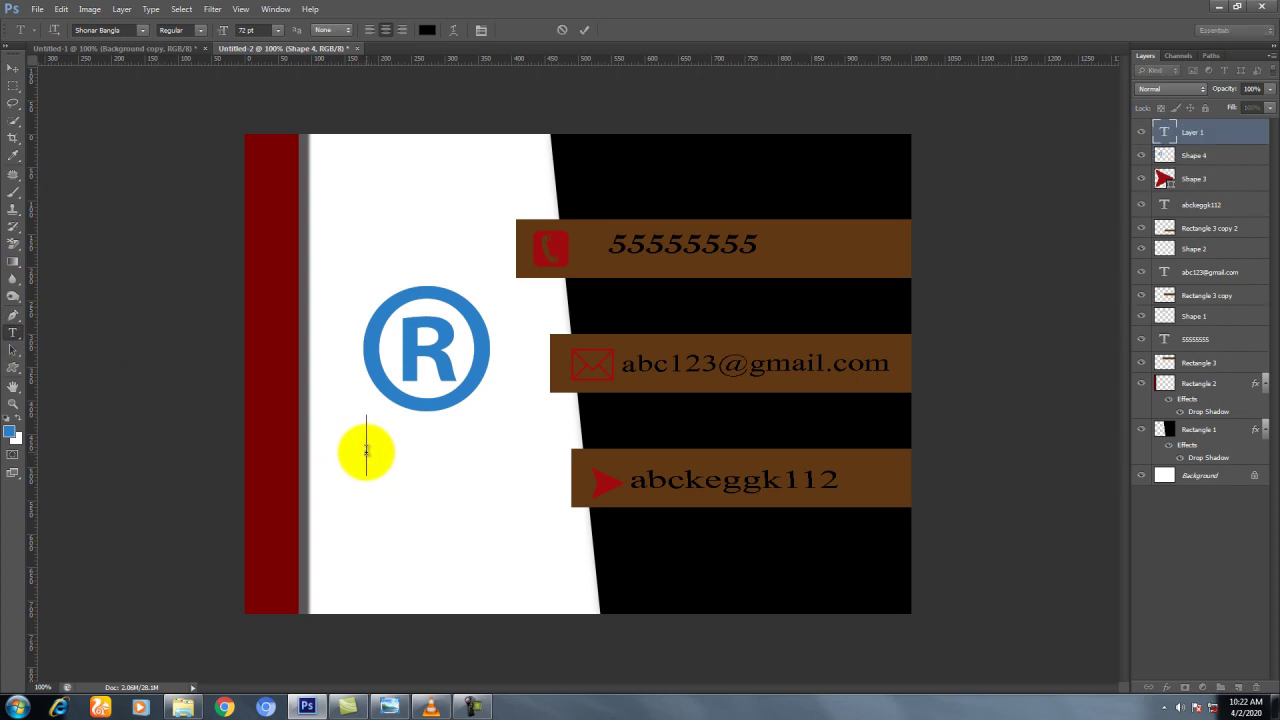
left_click(142, 30)
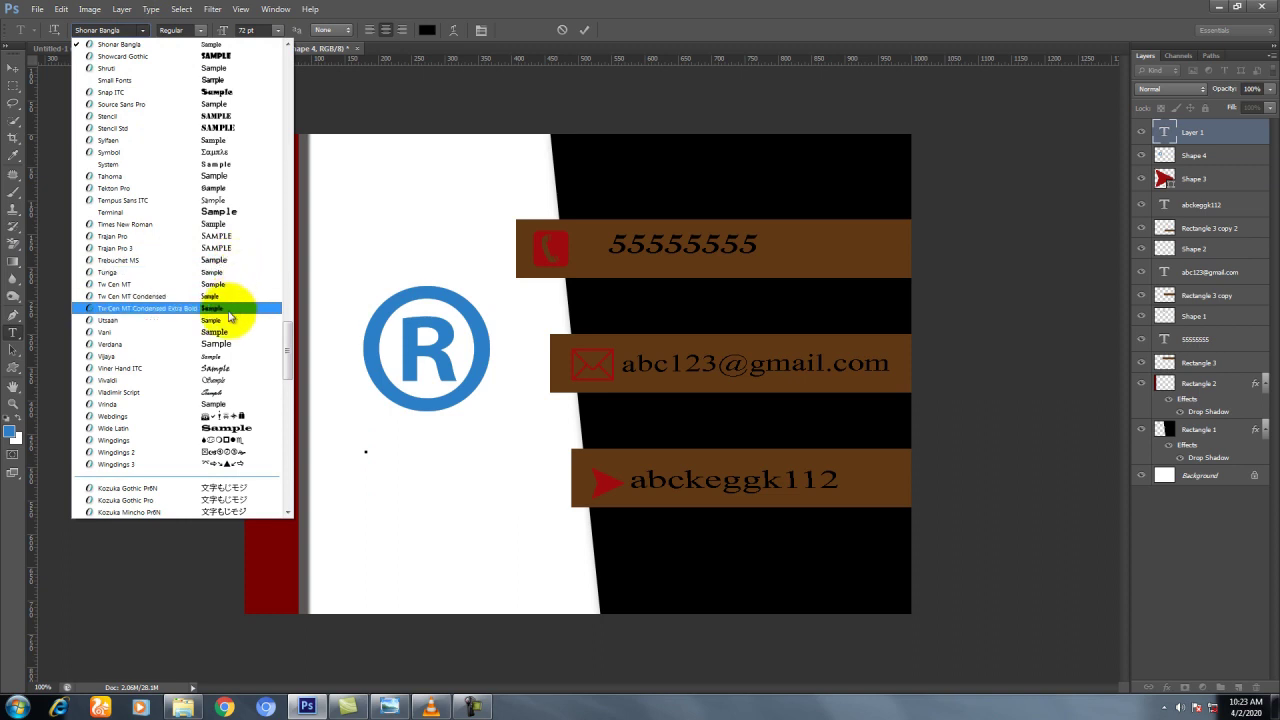
left_click(228, 358)
type("A")
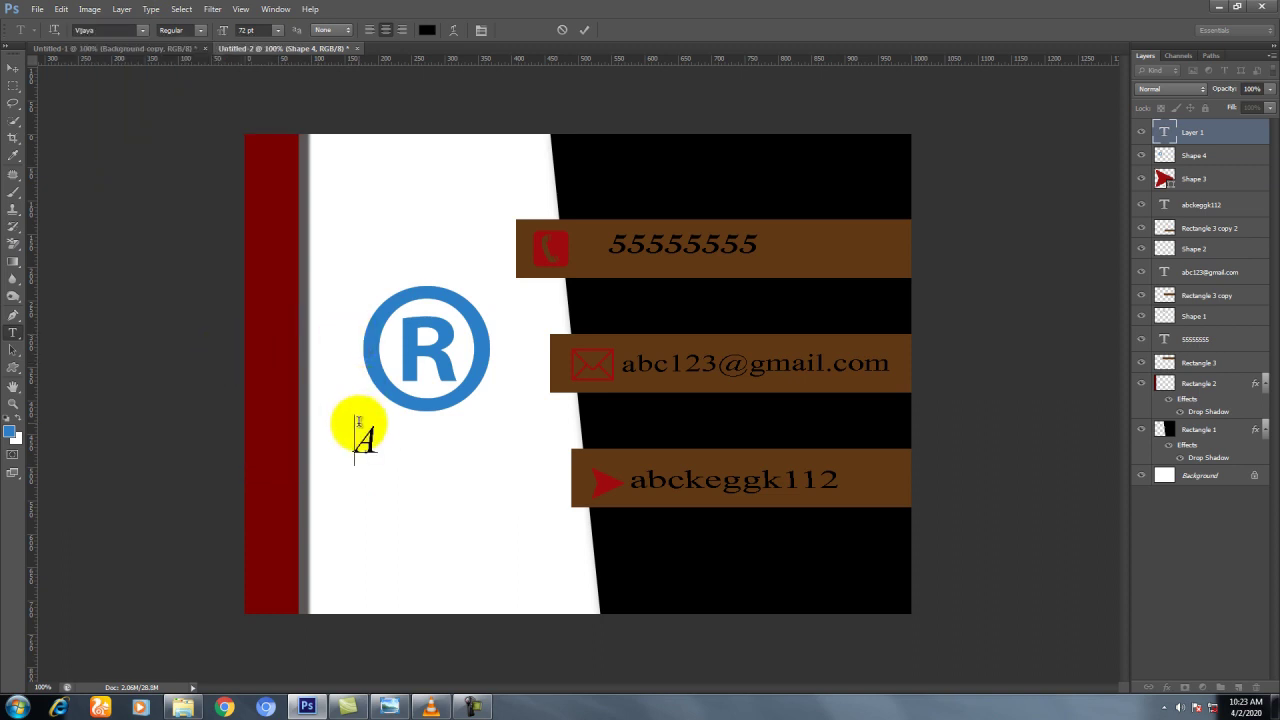
type("rt")
left_click_drag(403, 451, 345, 450)
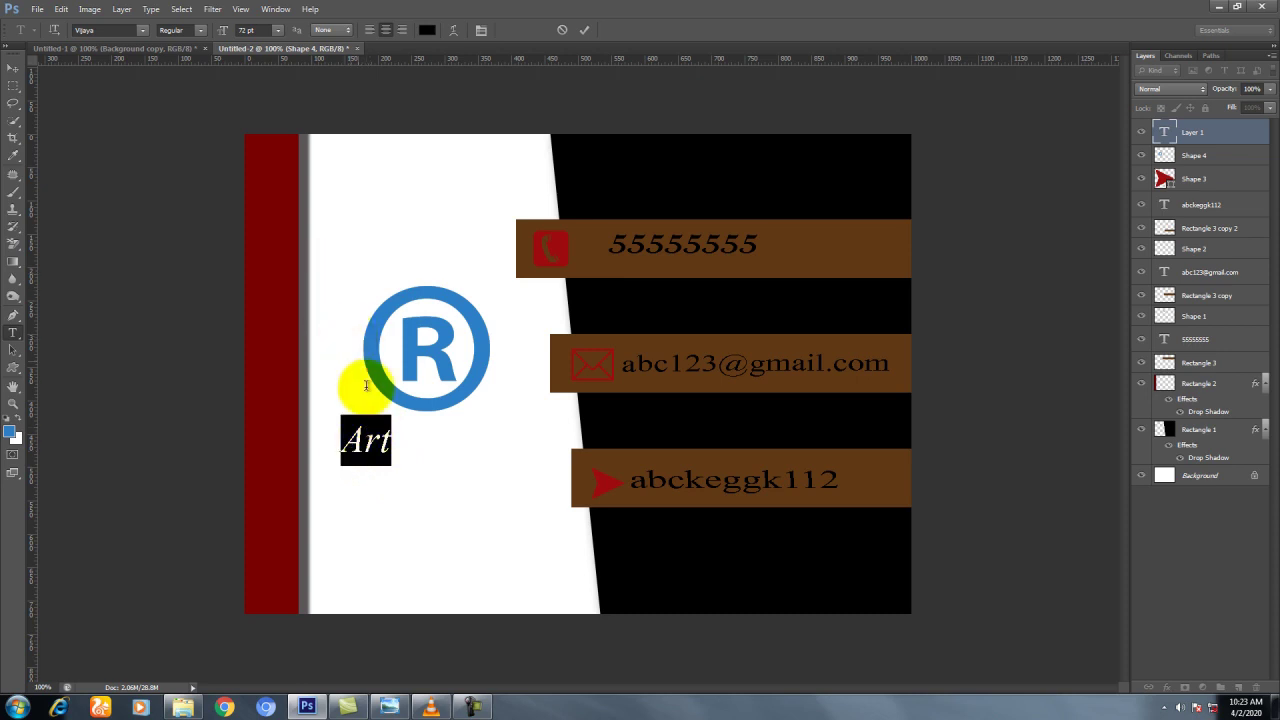
Colour the Art text golden brown #b87920 and commit it
left_click(428, 30)
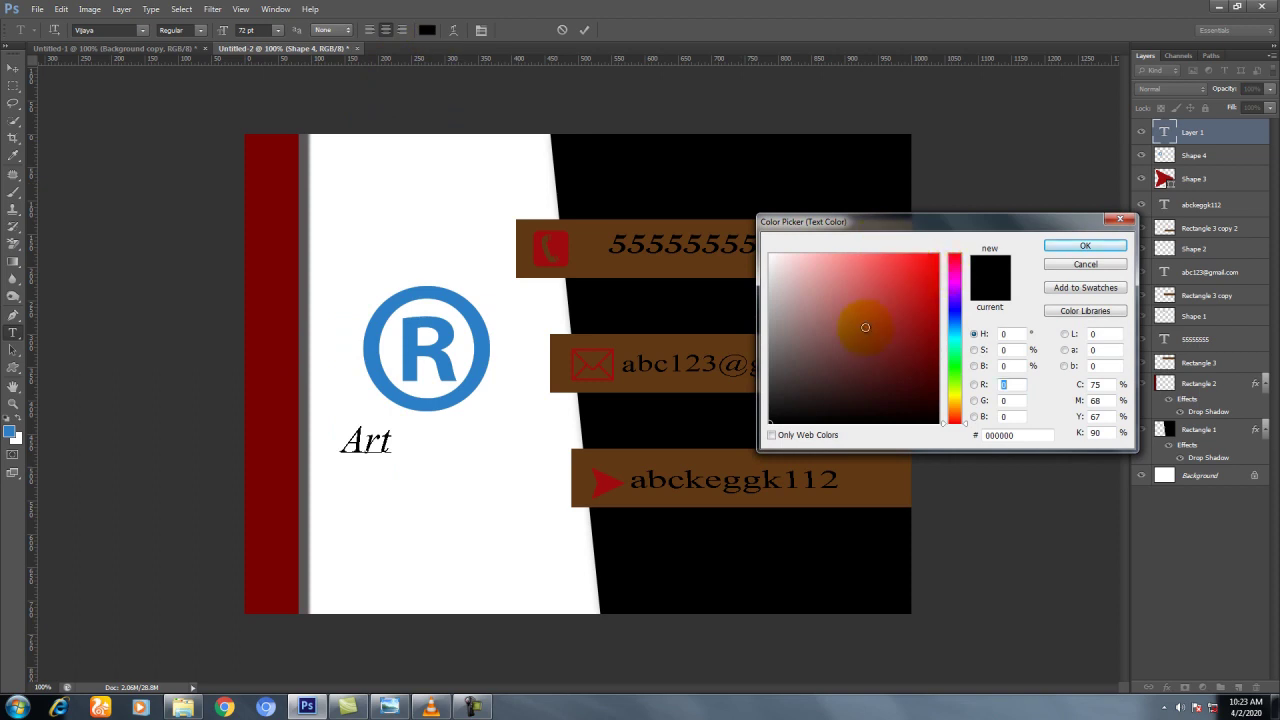
left_click(866, 328)
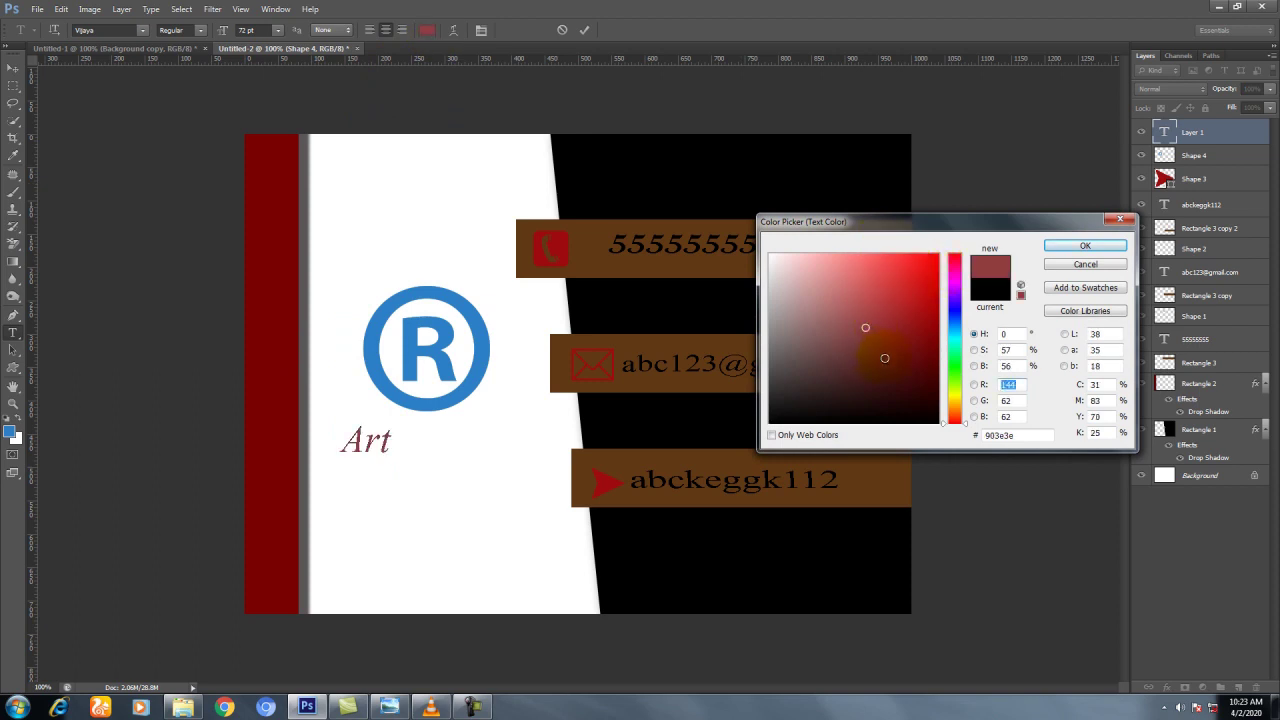
left_click_drag(884, 358, 893, 372)
left_click(953, 328)
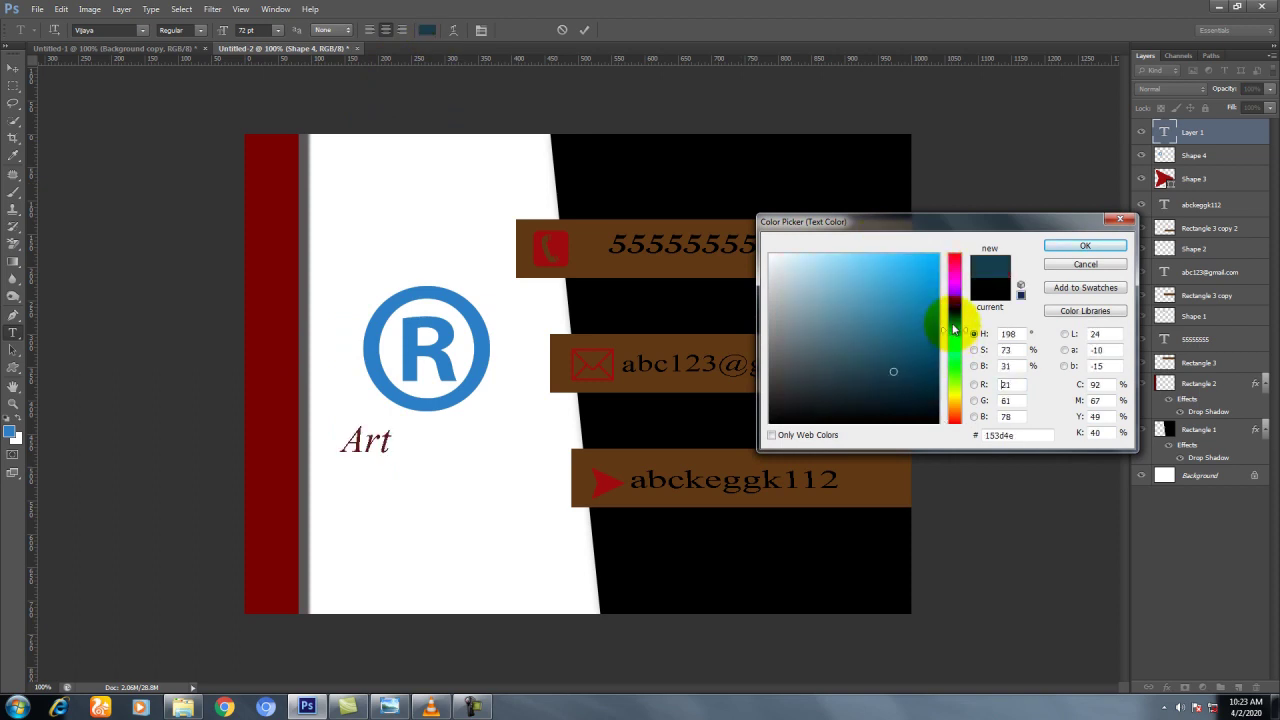
left_click_drag(953, 328, 955, 410)
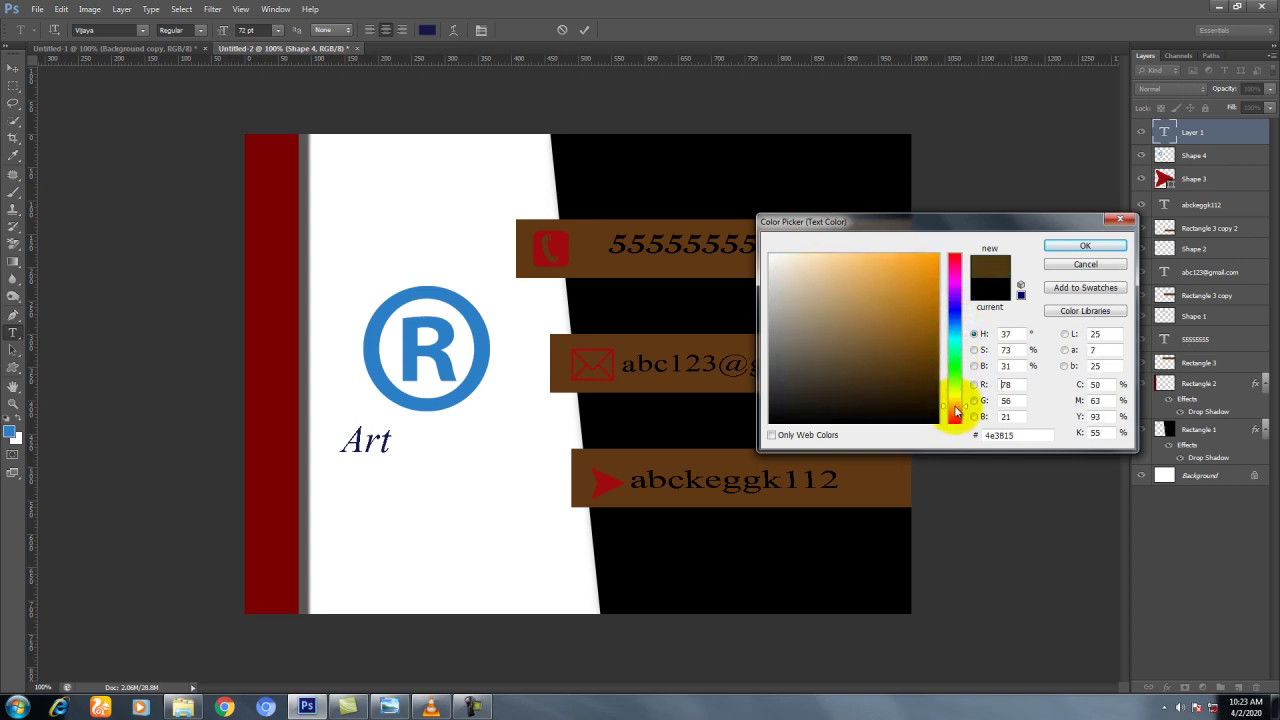
left_click(909, 300)
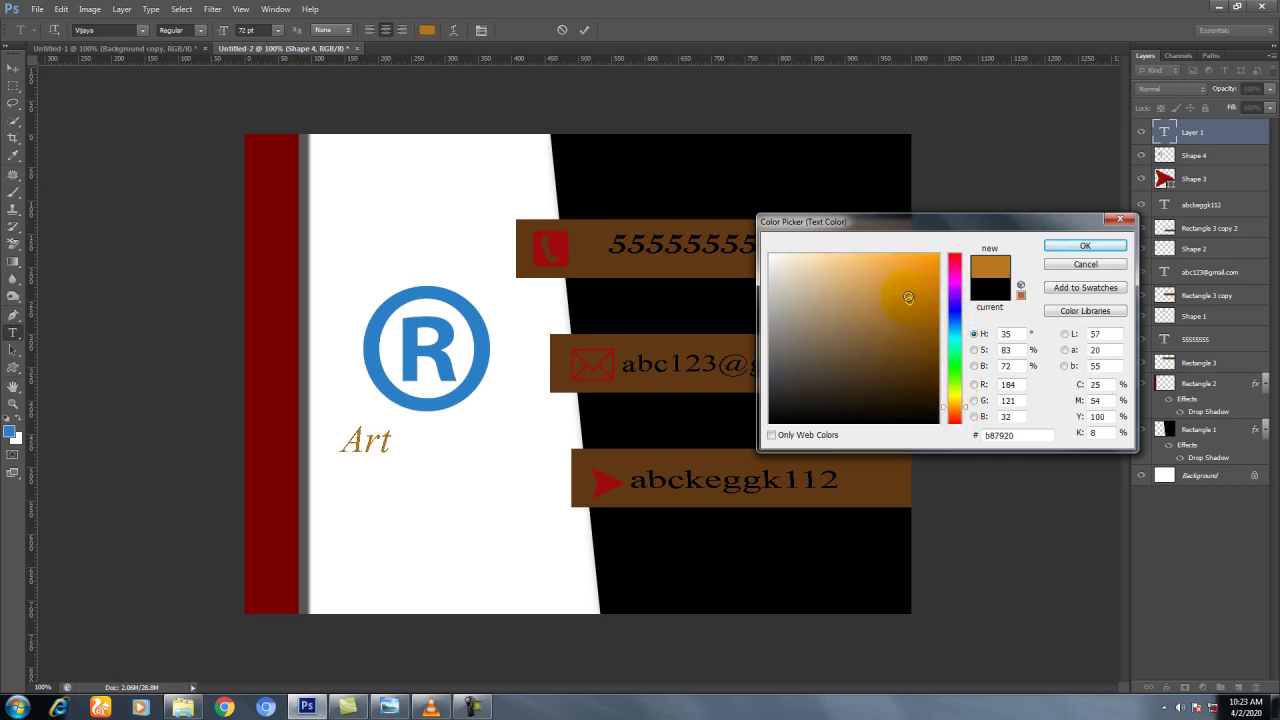
left_click(1085, 246)
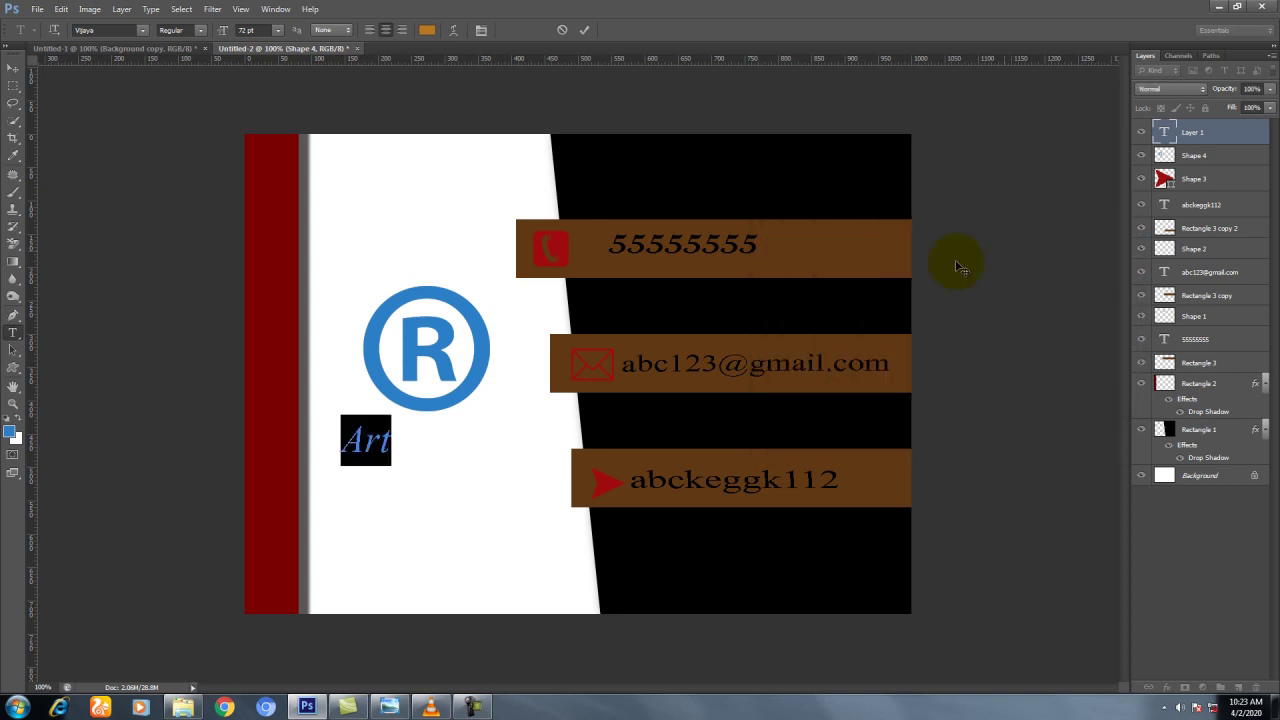
left_click(516, 423)
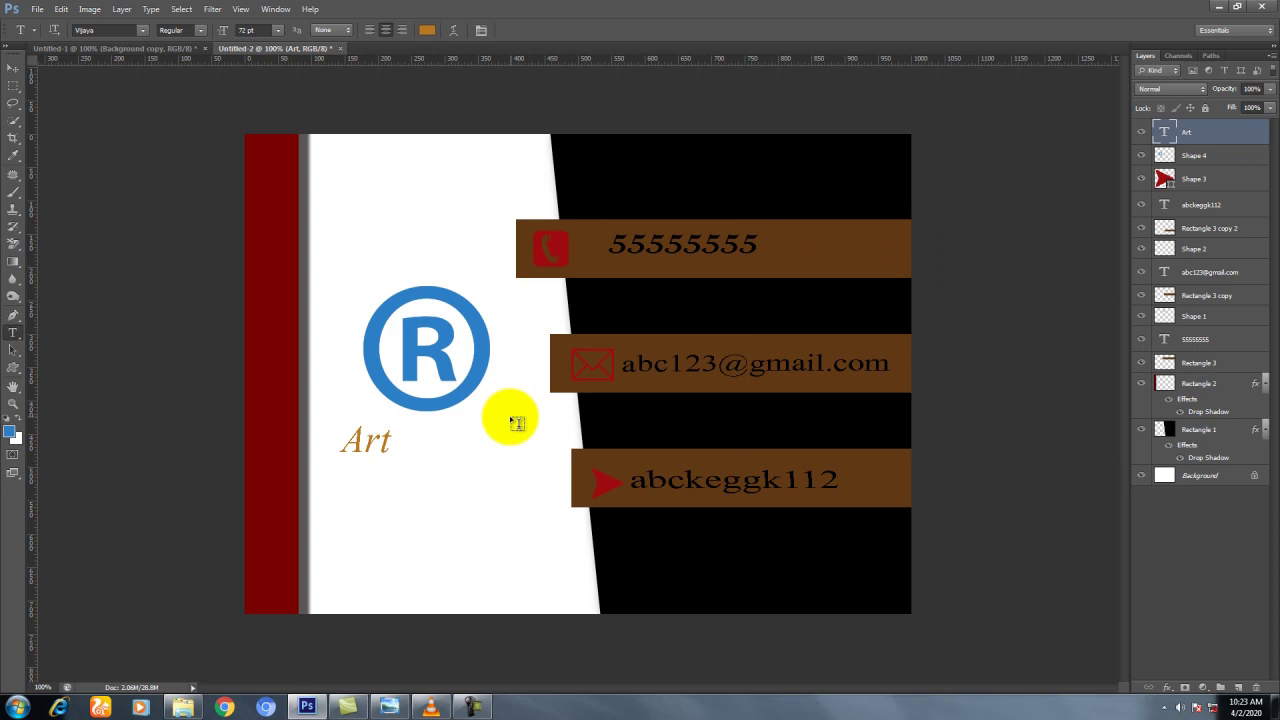
Add a gold 'Photoshop' text line below Art, enlarged to about 89 pt
left_click(365, 488)
type("P")
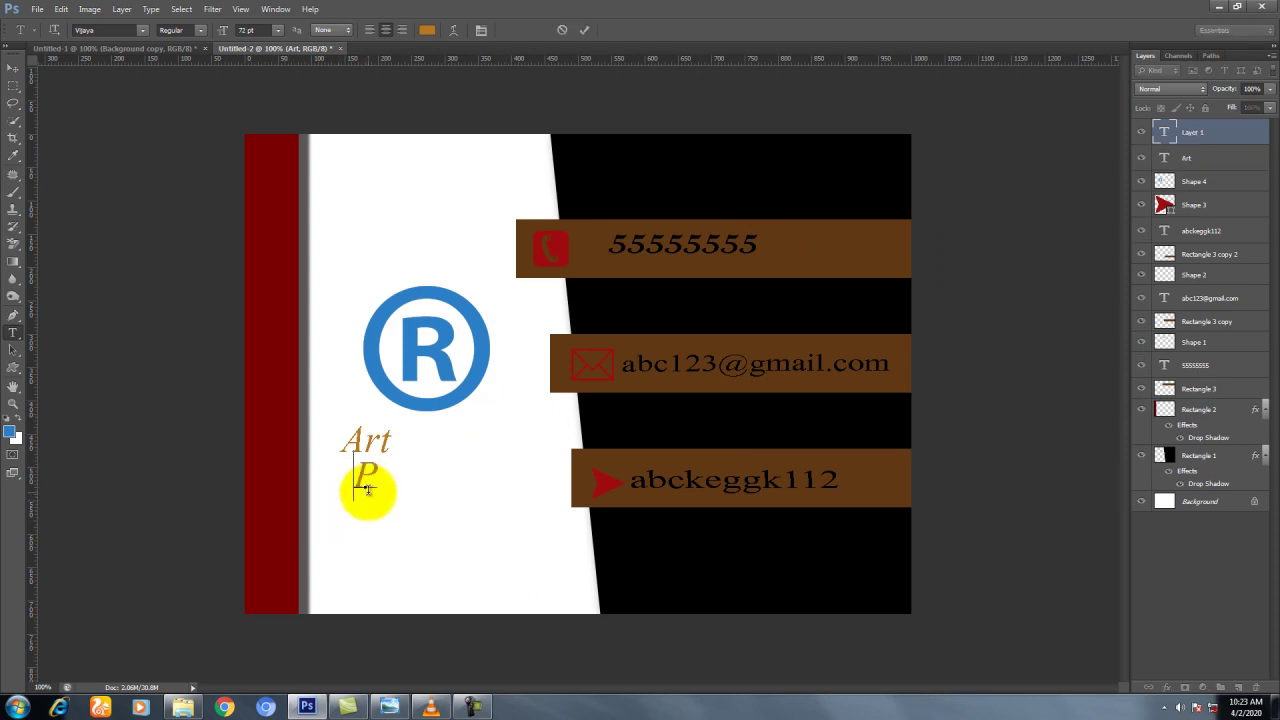
type("hotos")
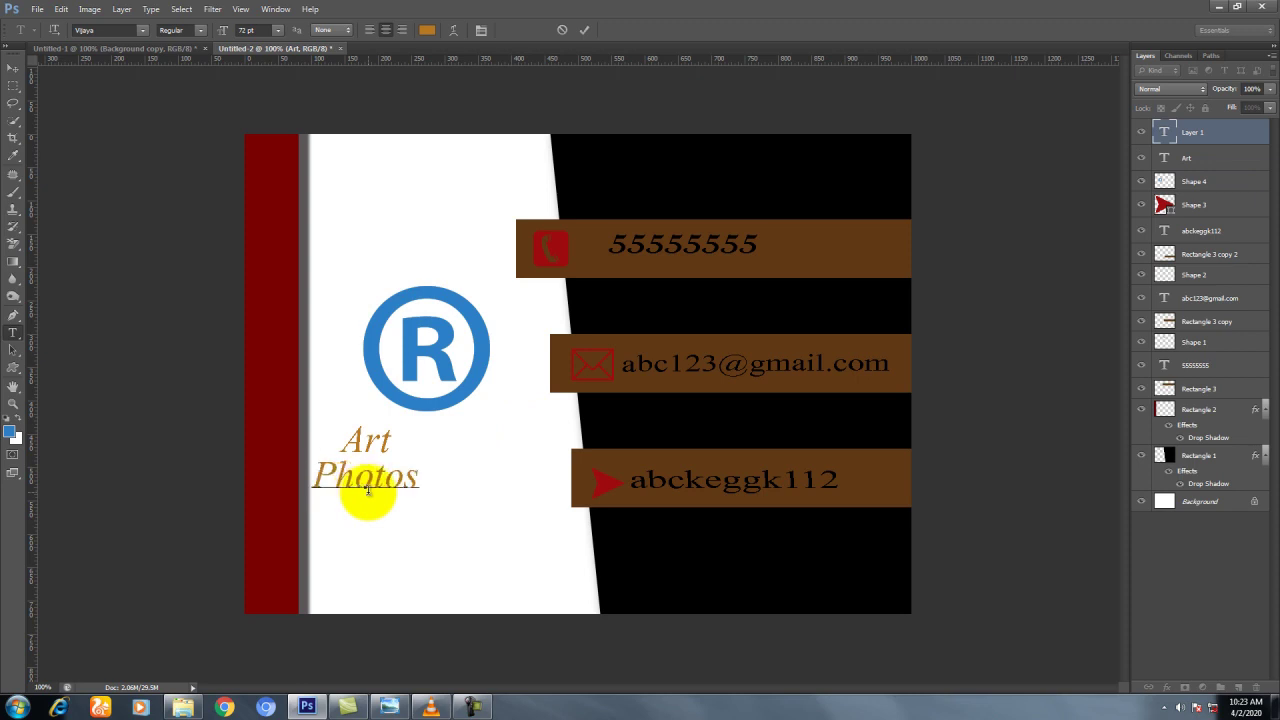
type("hop")
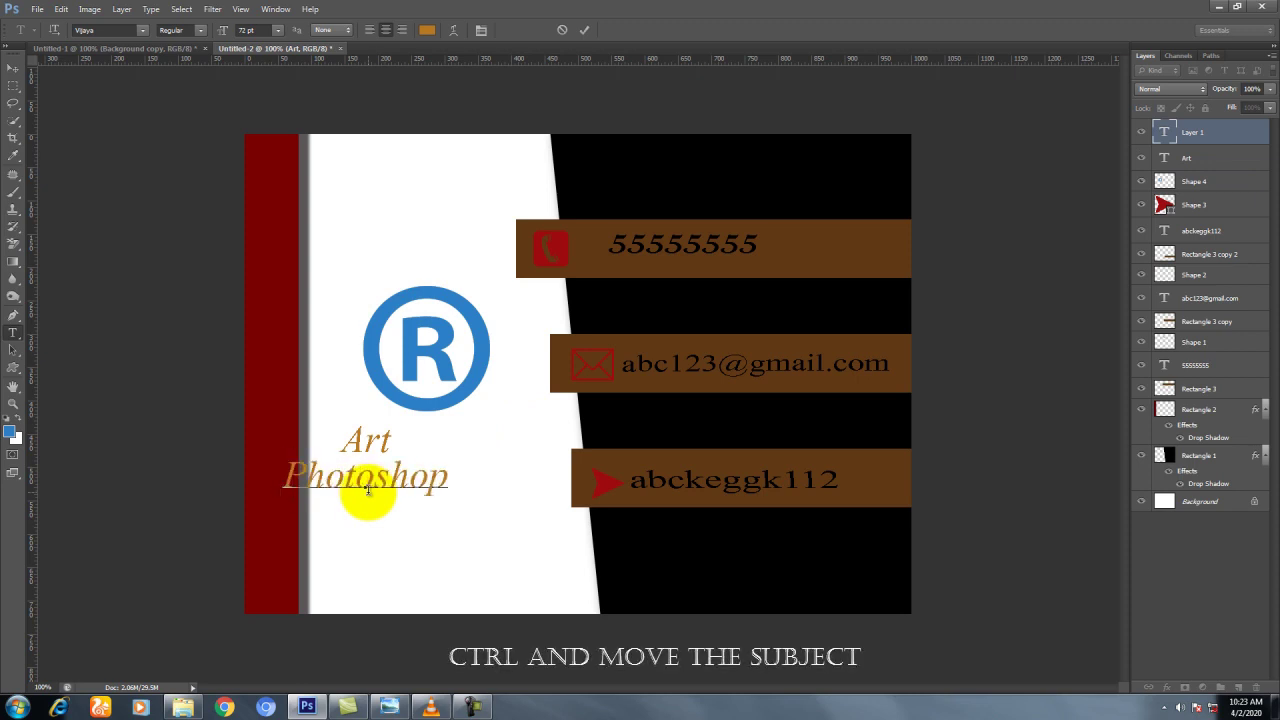
key("ctrl")
mouse_move(367, 495)
left_mouse_down()
mouse_move(457, 491)
mouse_move(486, 474)
mouse_move(468, 474)
left_mouse_up()
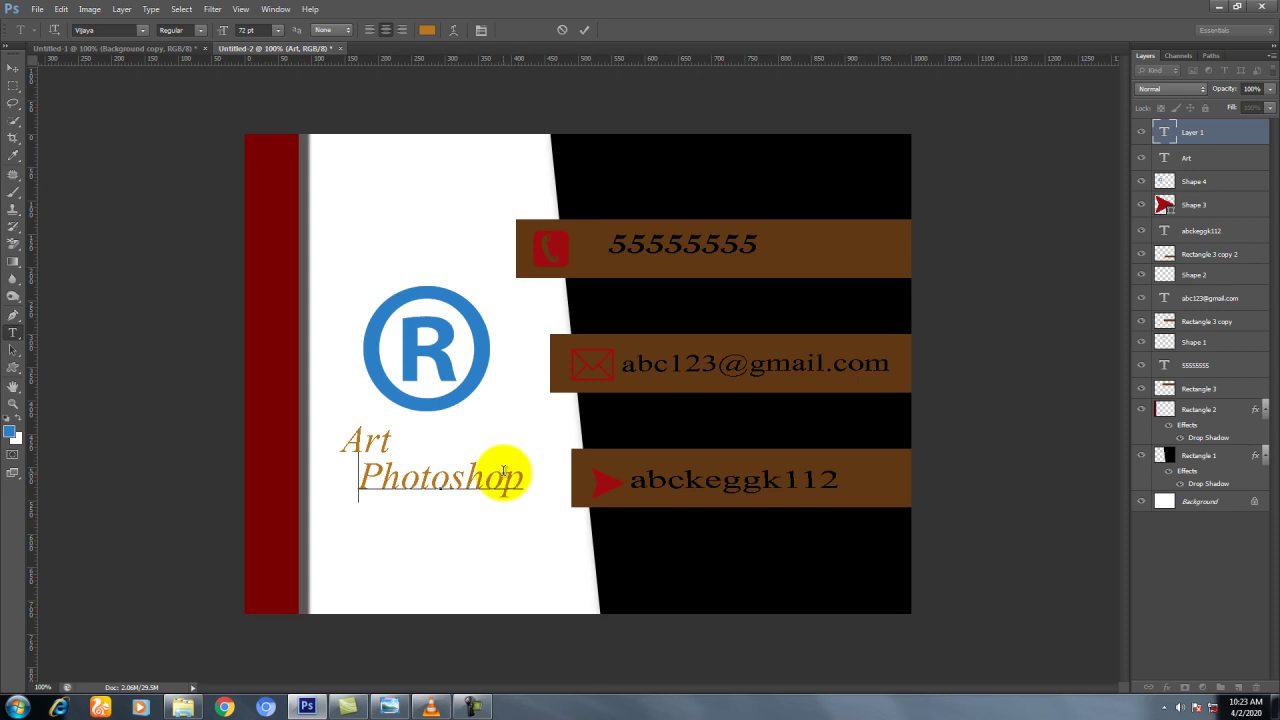
left_click_drag(520, 450, 522, 440)
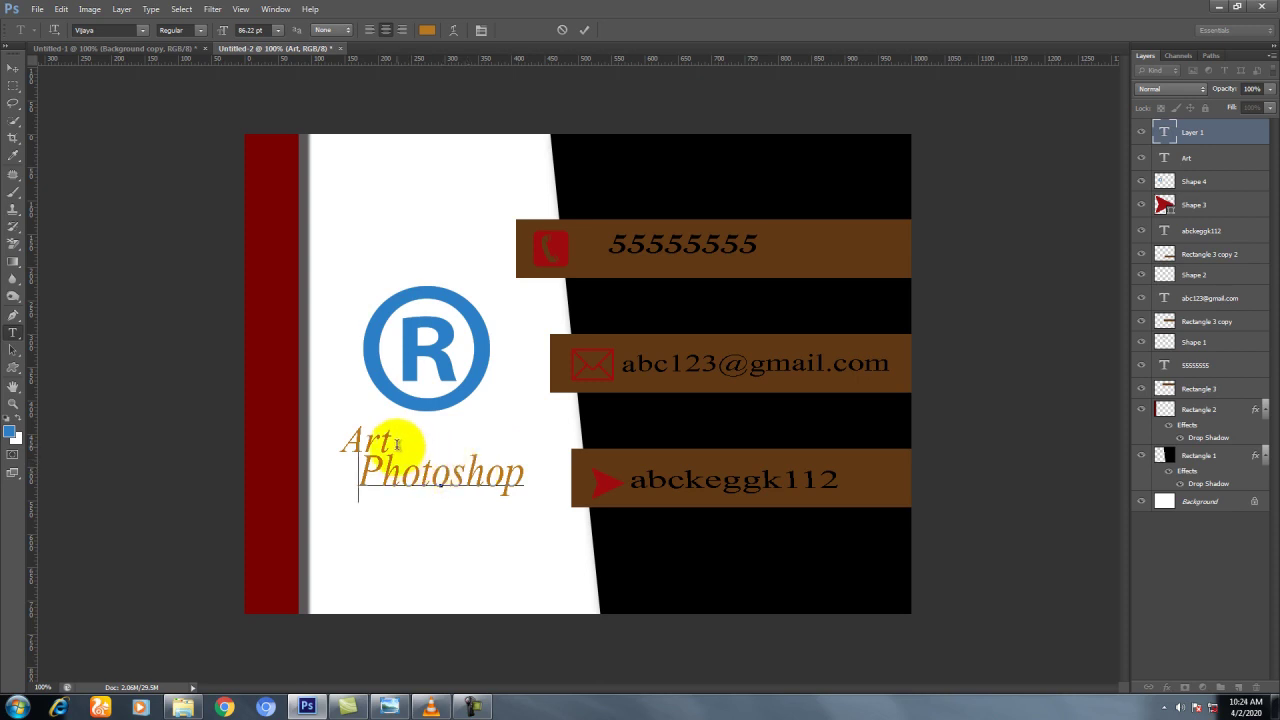
key("ctrl+Return")
Move 'Art' up and right and stretch it wider horizontally above Photoshop
left_click(1150, 160)
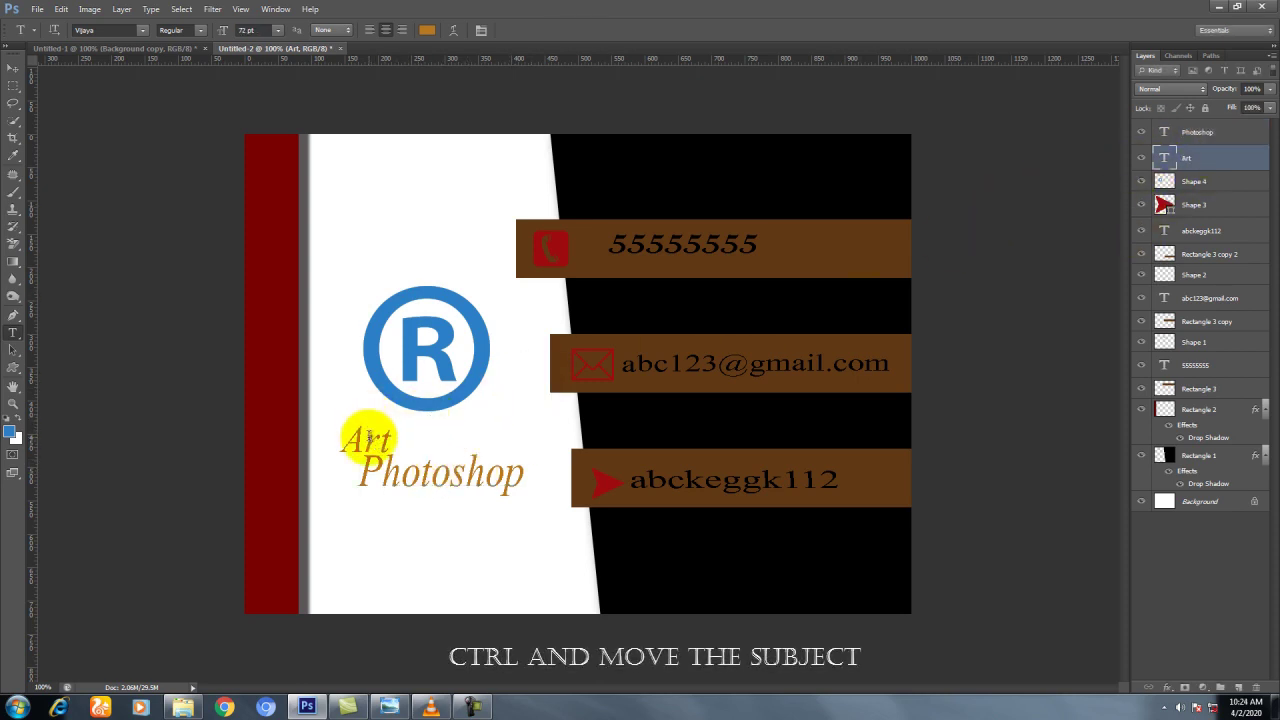
left_click(368, 438)
left_click_drag(368, 438, 404, 428)
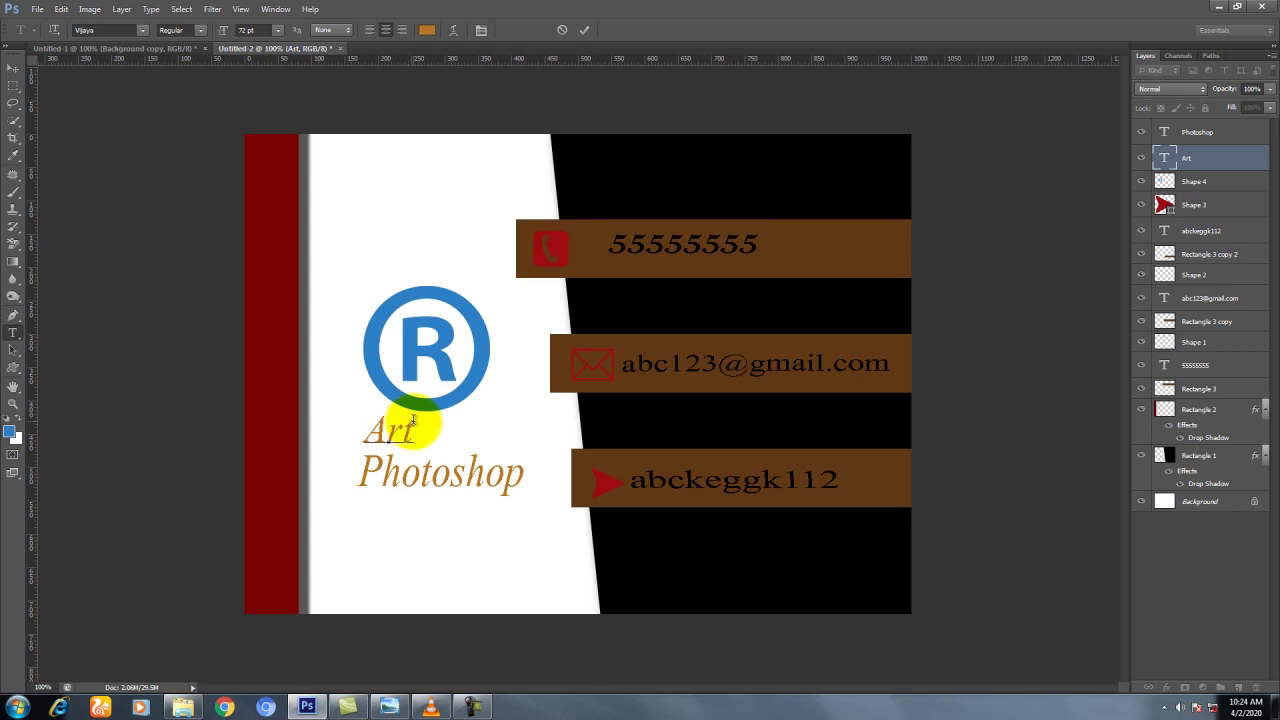
key("ctrl")
key("ctrl")
left_click_drag(415, 430, 439, 431)
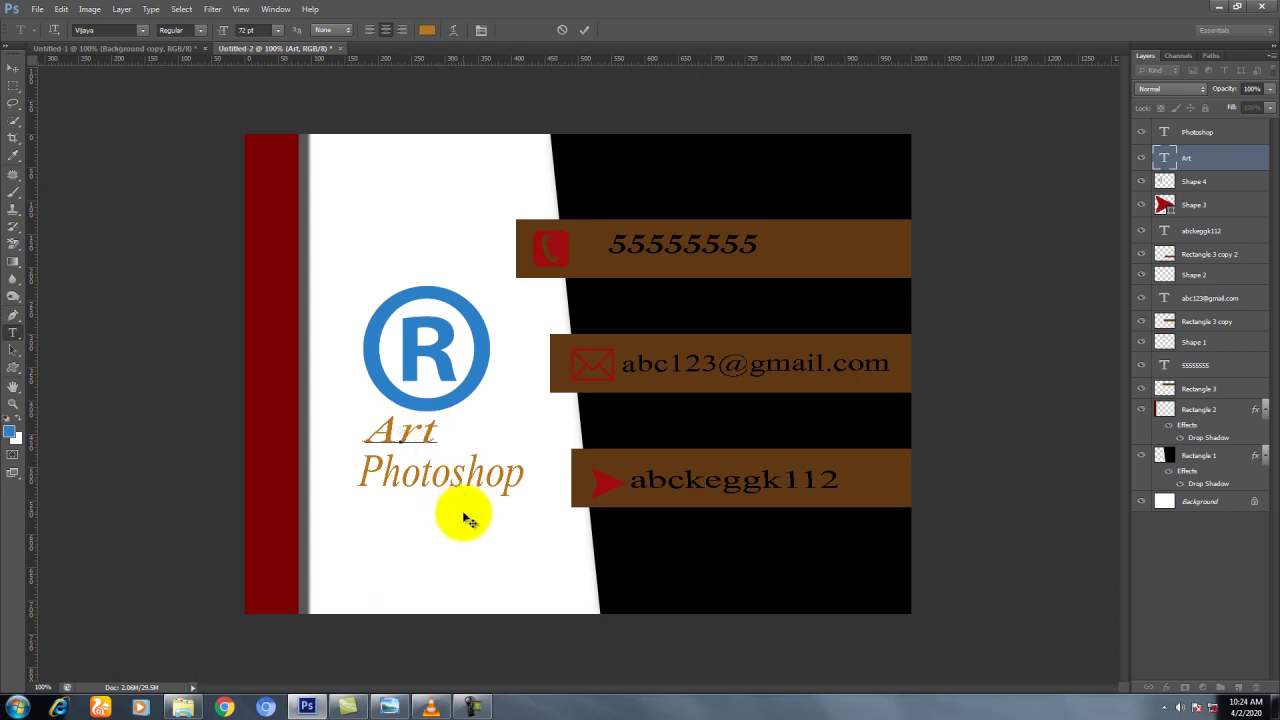
key("ctrl+Return")
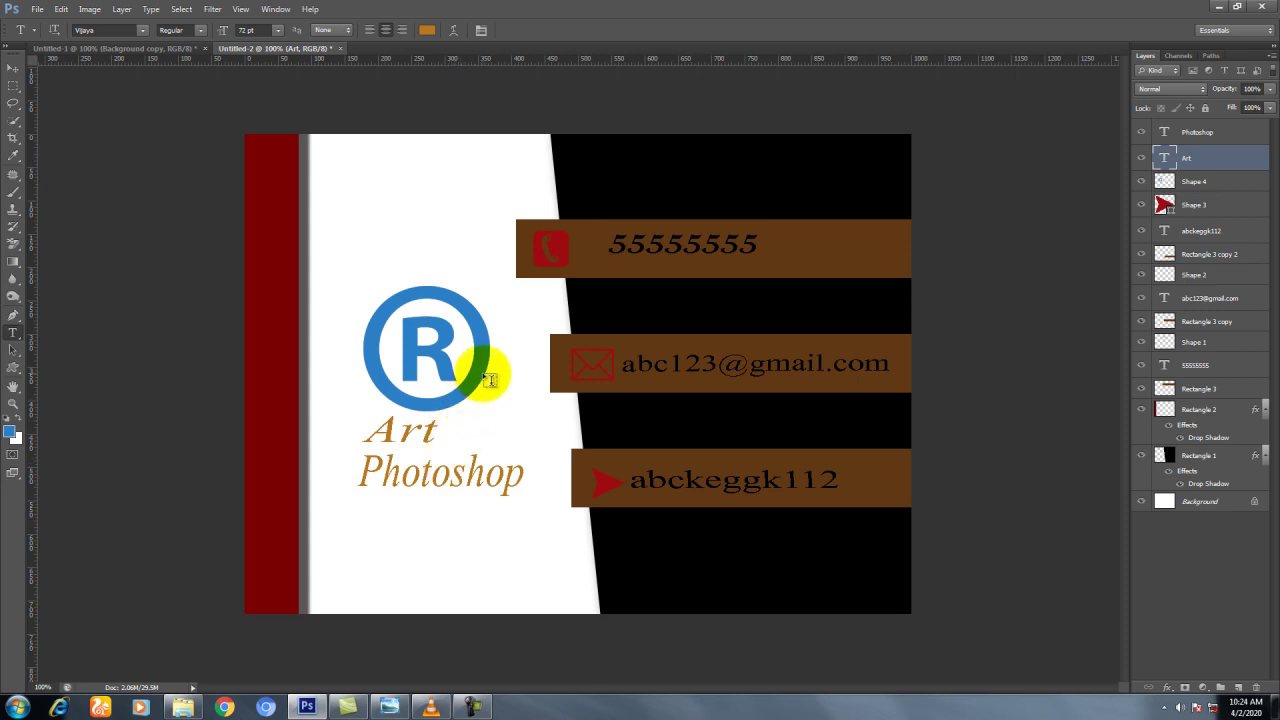
left_click(652, 170)
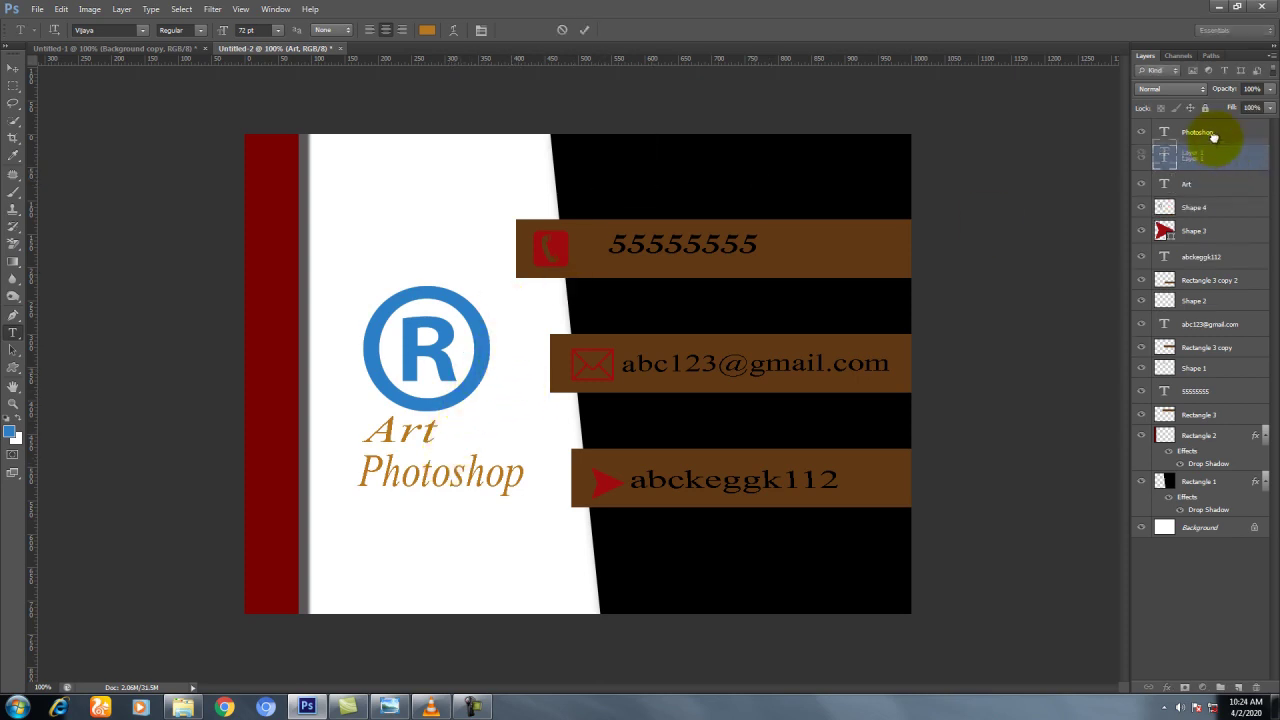
mouse_move(1222, 158)
left_mouse_down()
mouse_move(1208, 113)
mouse_move(1210, 162)
mouse_move(1202, 126)
left_mouse_up()
left_click(642, 180)
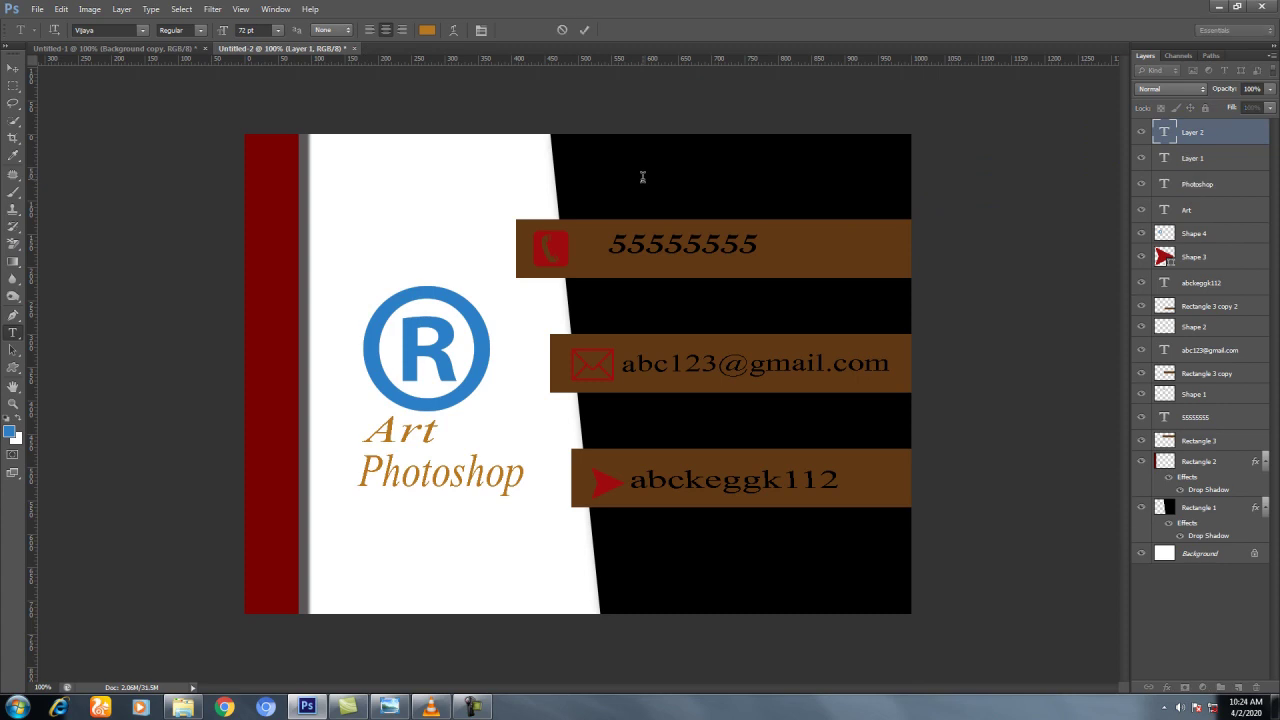
double_click(1223, 130)
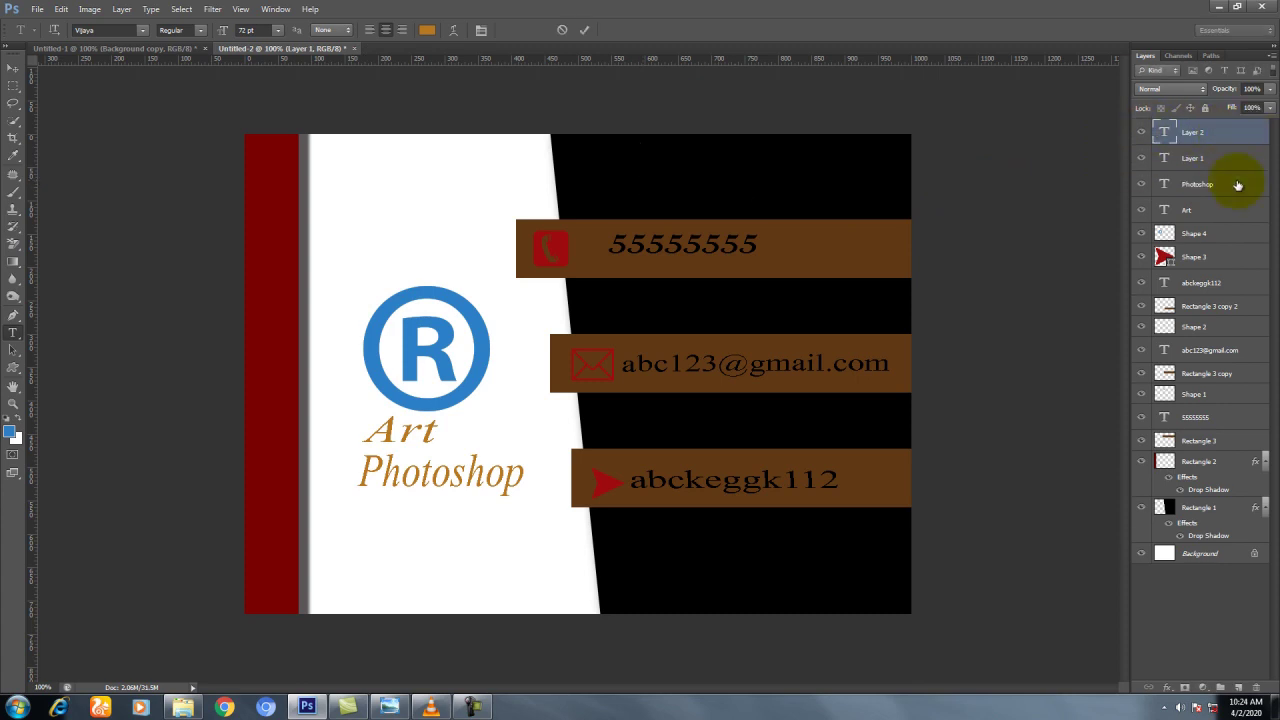
left_click(1034, 154)
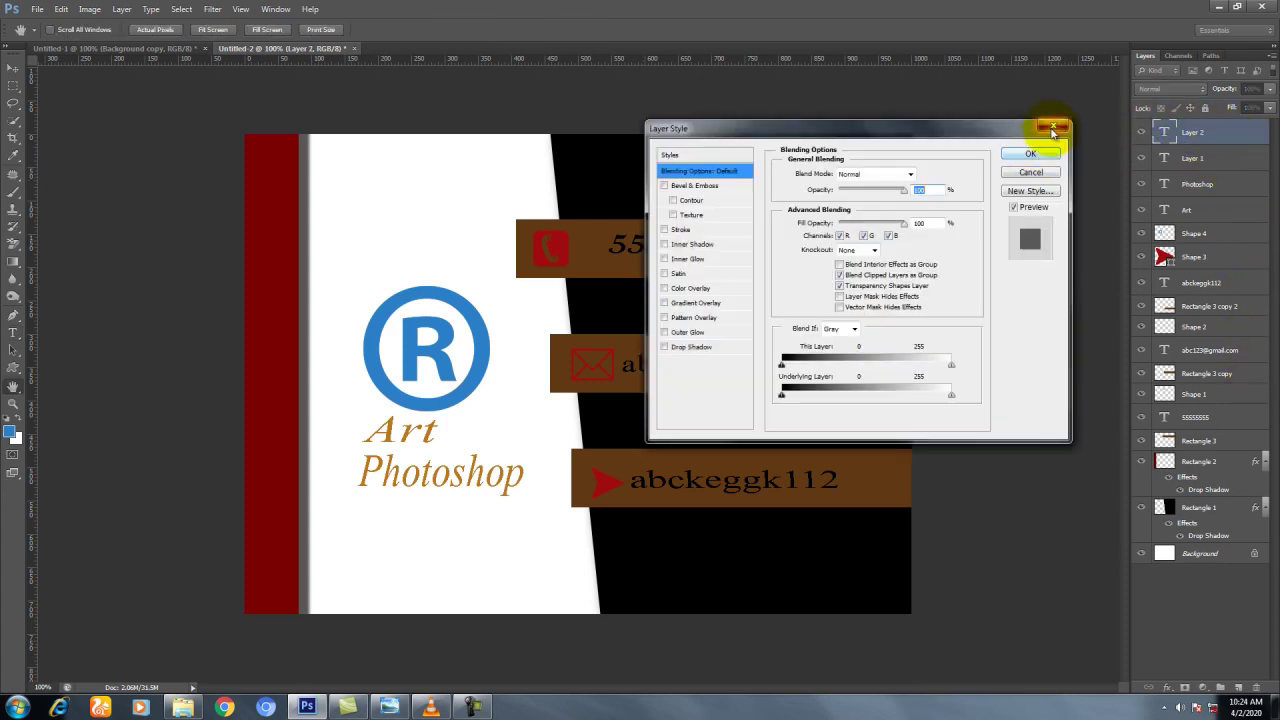
left_click_drag(1278, 668, 1256, 688)
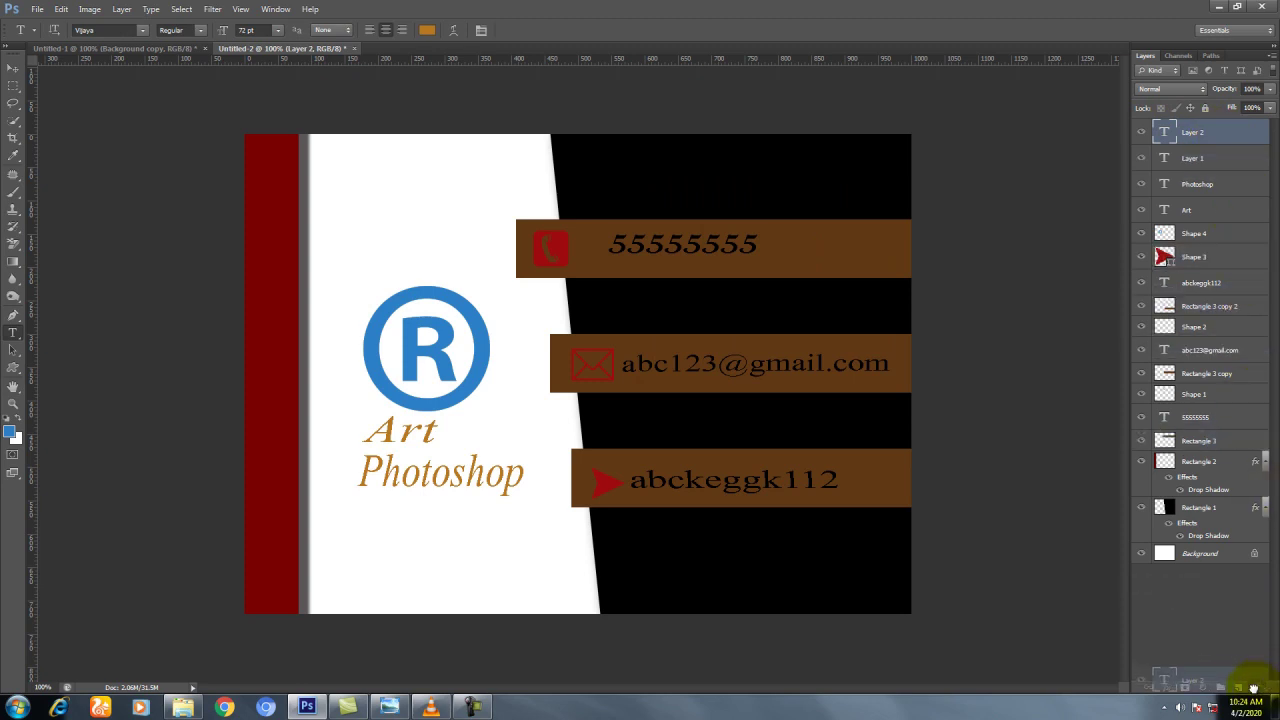
mouse_move(1200, 132)
left_mouse_down()
mouse_move(1245, 291)
mouse_move(1256, 688)
left_mouse_up()
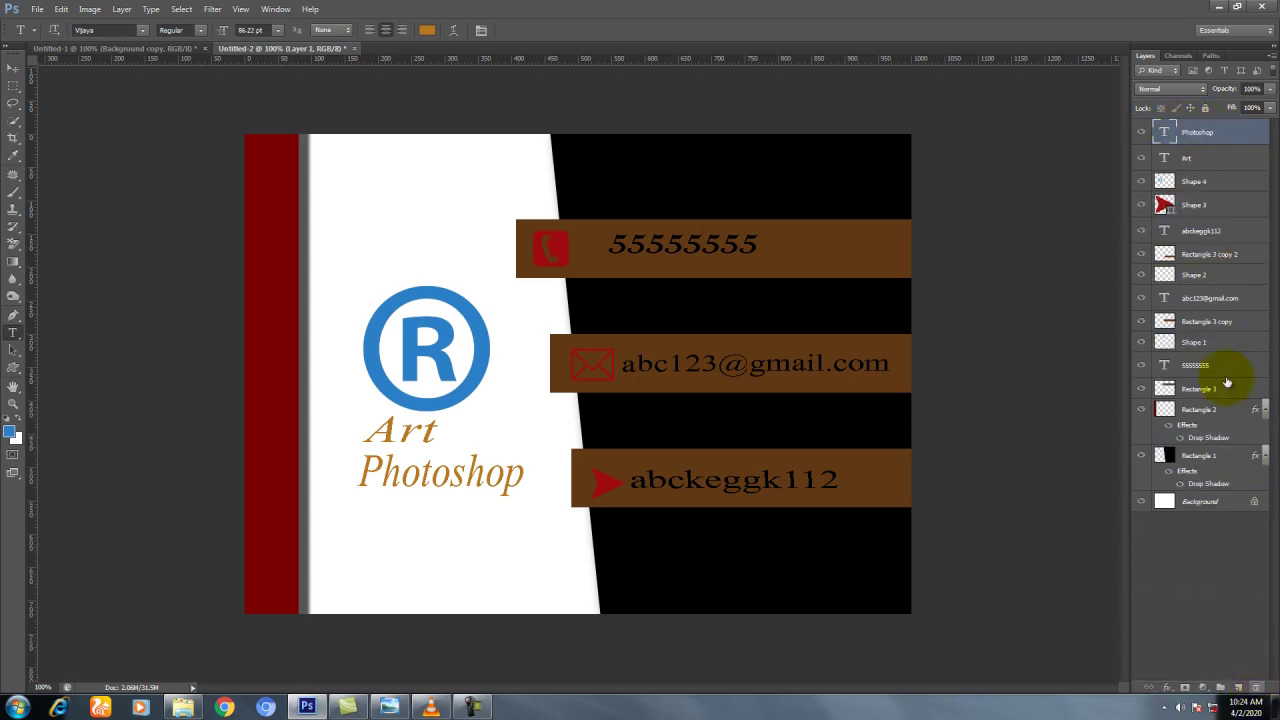
Type the cardholder's full name in gold italic at the top right of the black panel
left_click(614, 166)
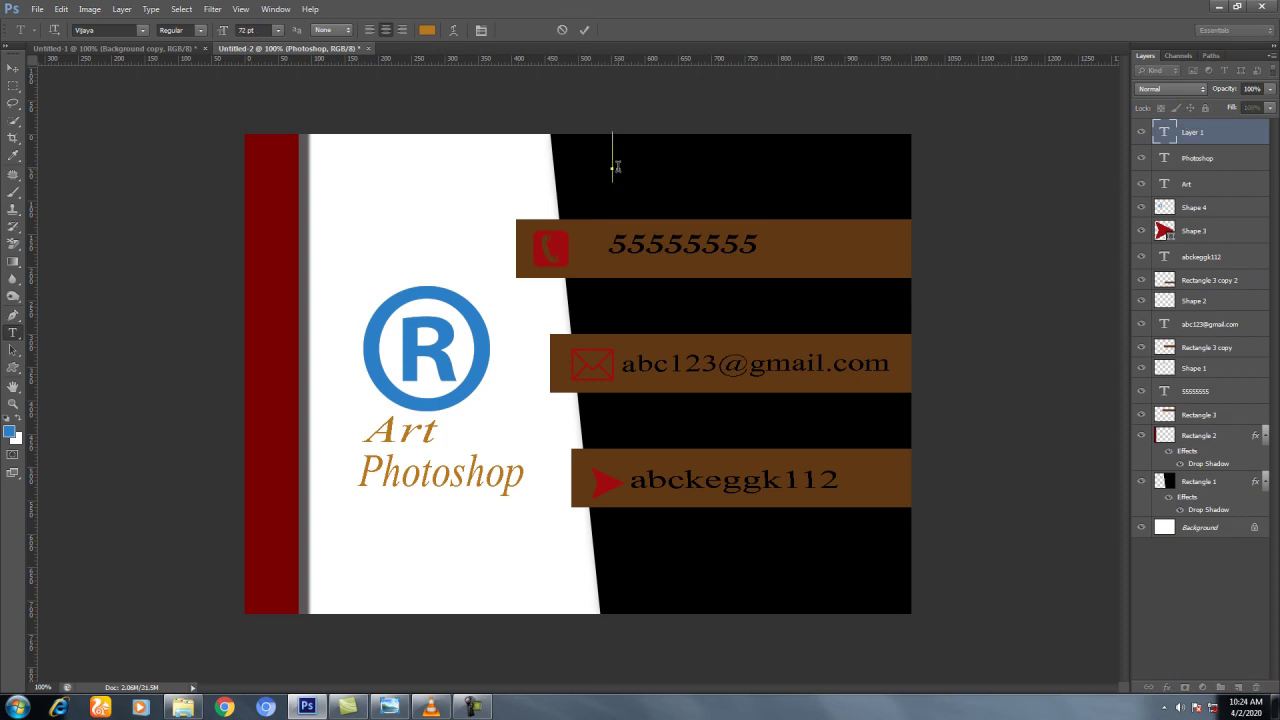
type("raj")
key("BackSpace")
key("BackSpace")
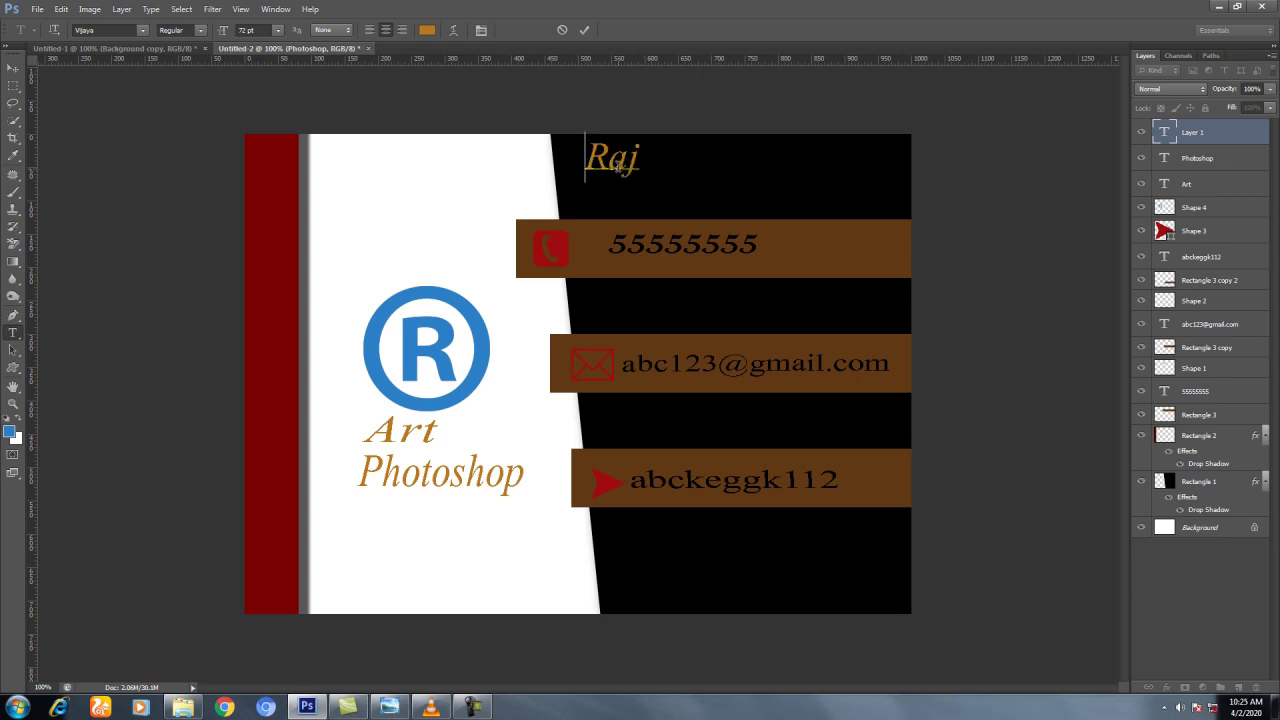
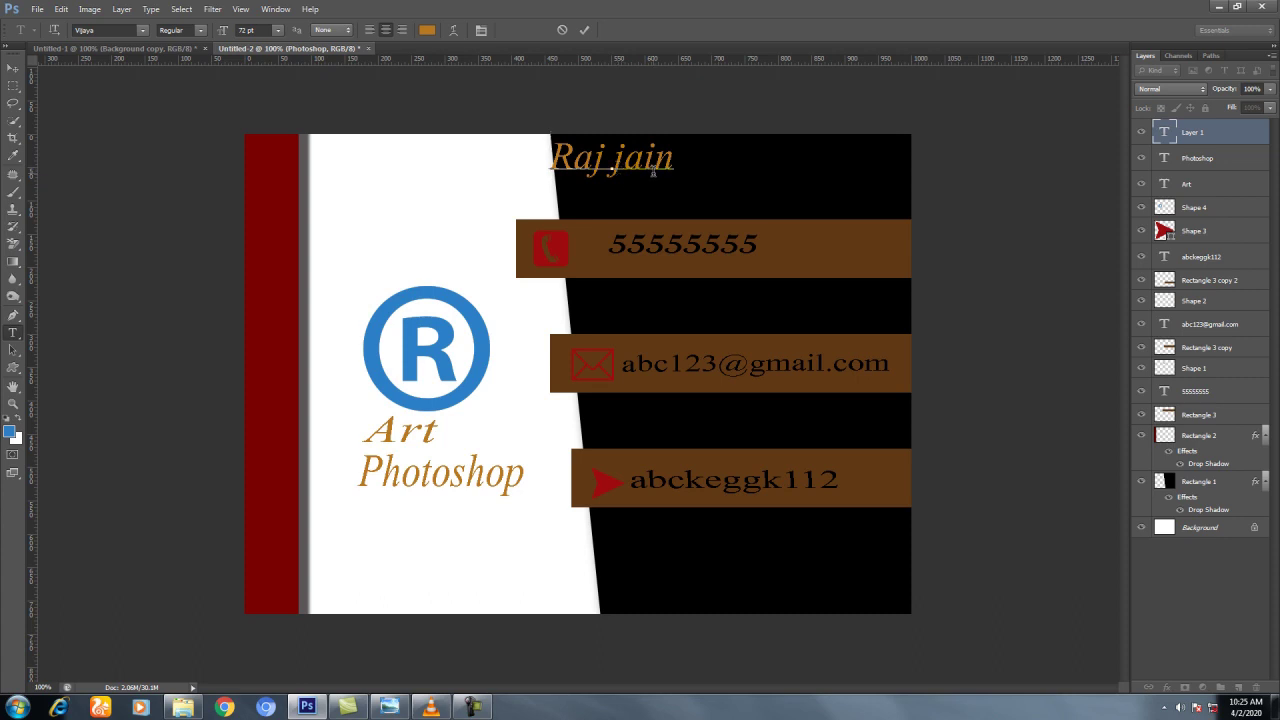
key("ctrl")
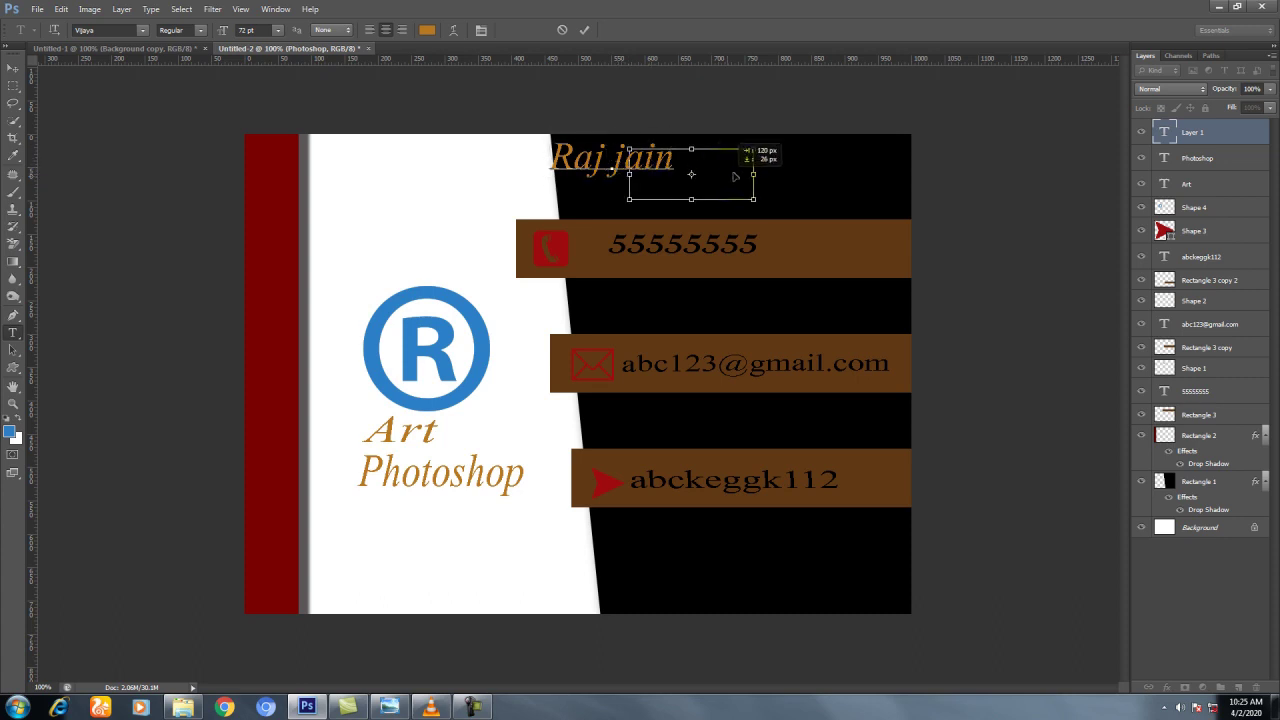
left_click_drag(611, 157, 843, 166)
key("ctrl")
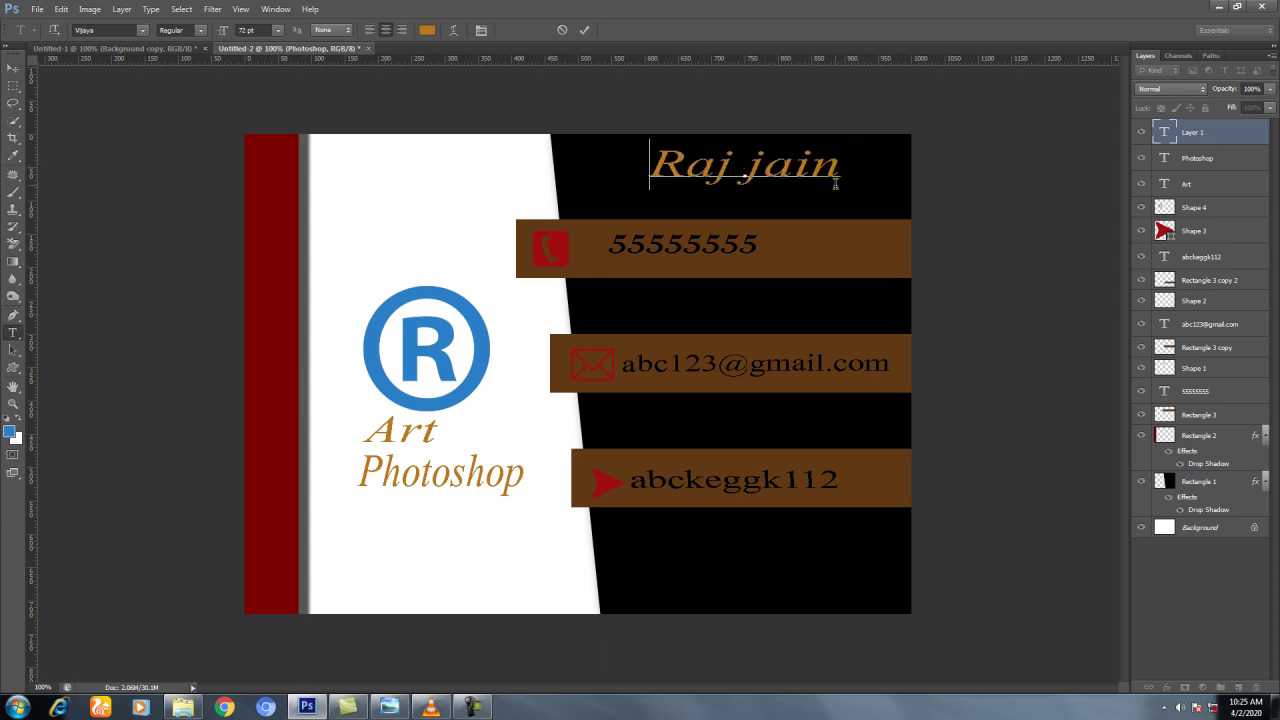
key("ctrl+Return")
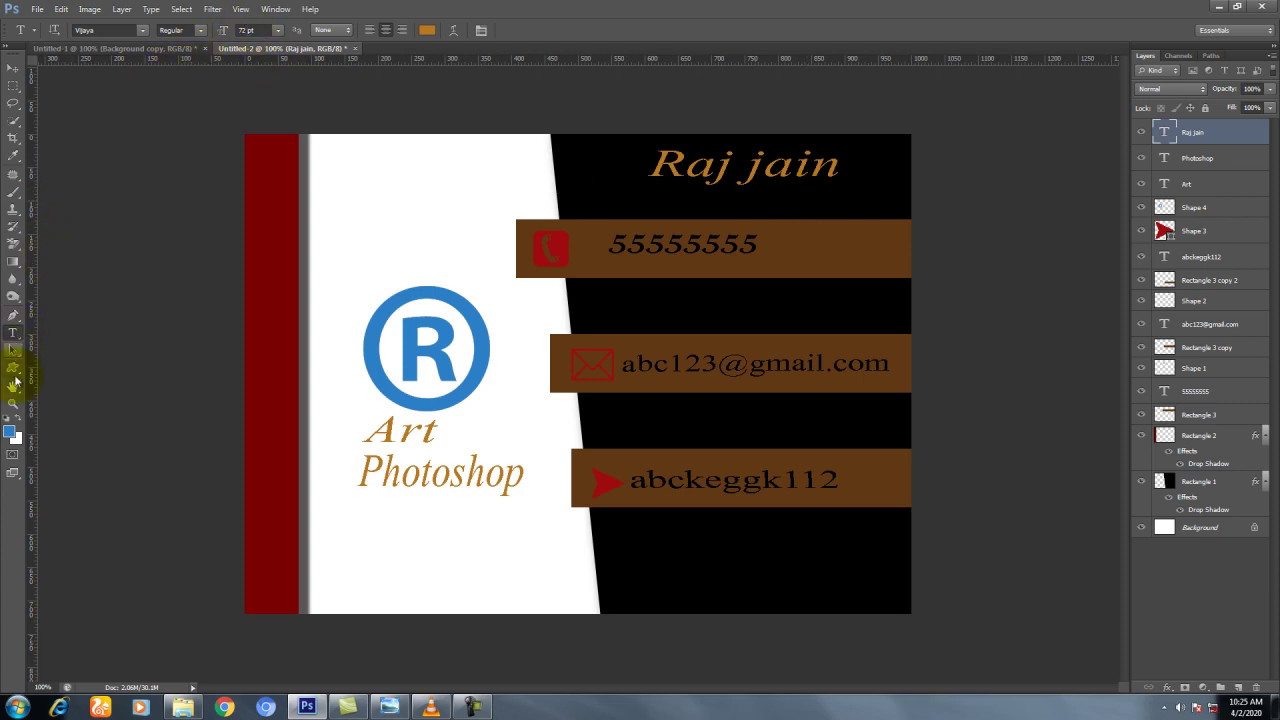
Draw thin blue rectangles under each word of the name, nudging the second into place
left_click(13, 367)
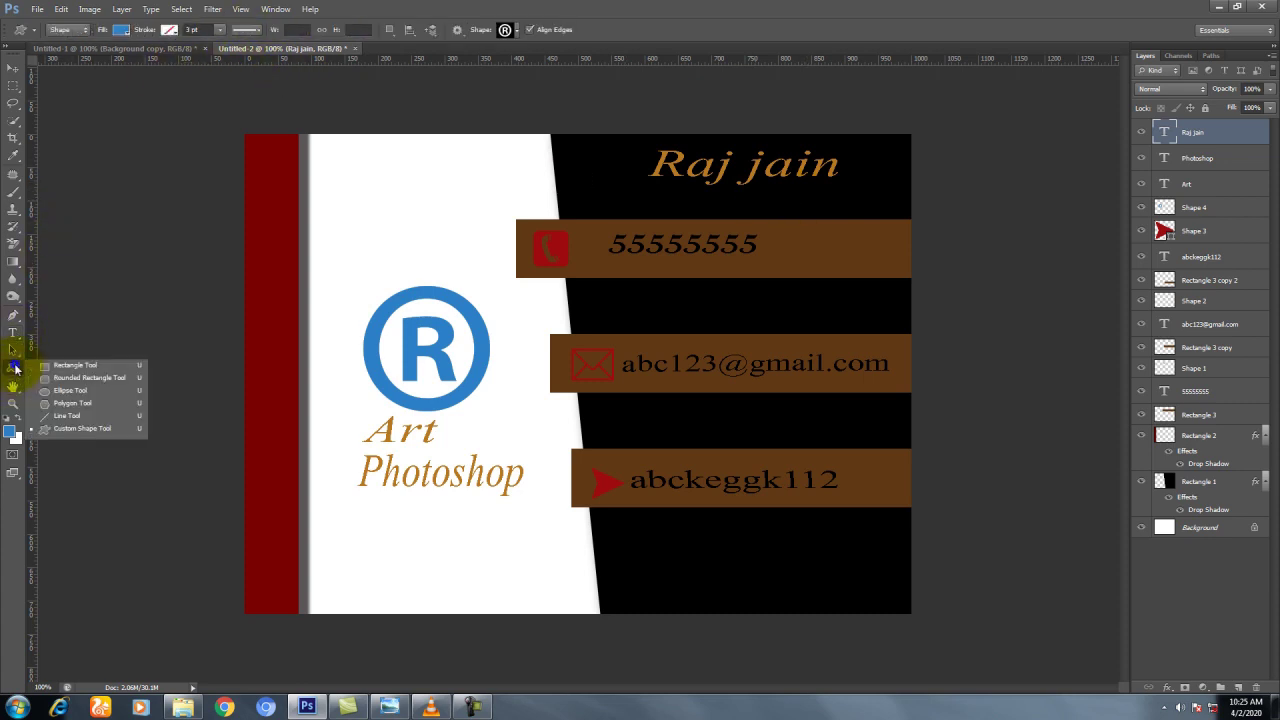
left_click(96, 368)
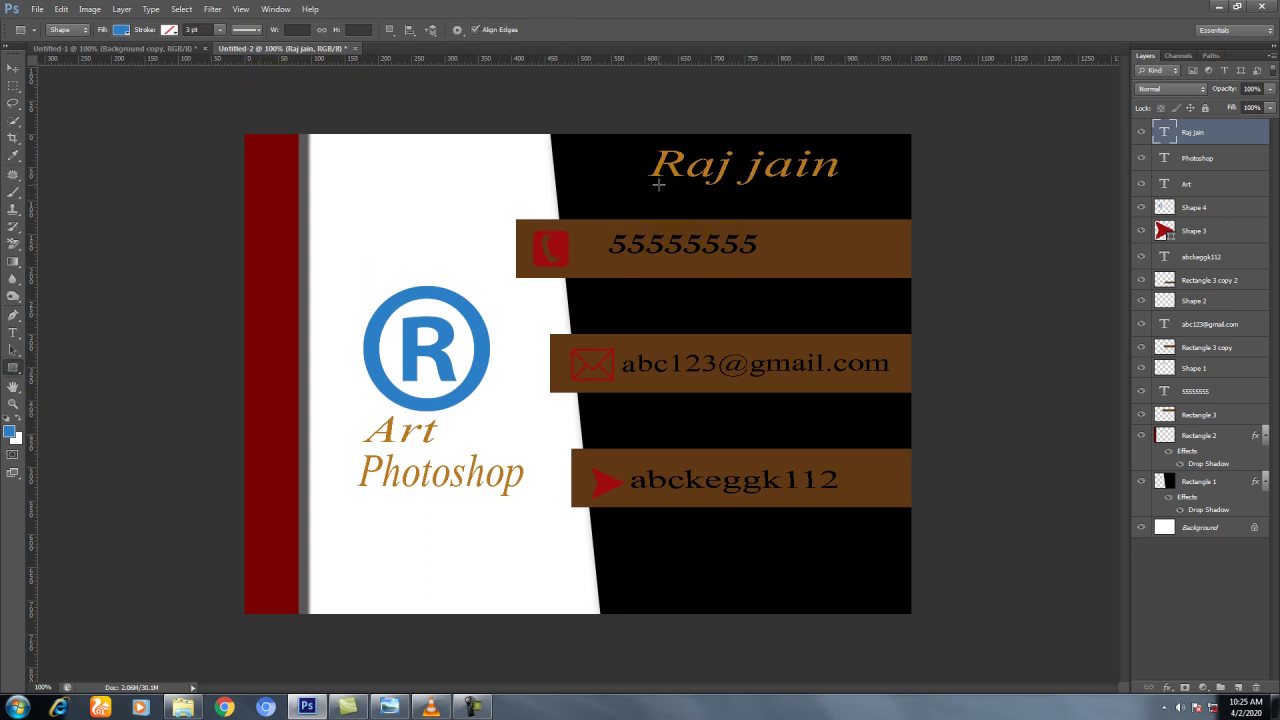
left_click_drag(655, 178, 704, 184)
left_click_drag(763, 181, 831, 184)
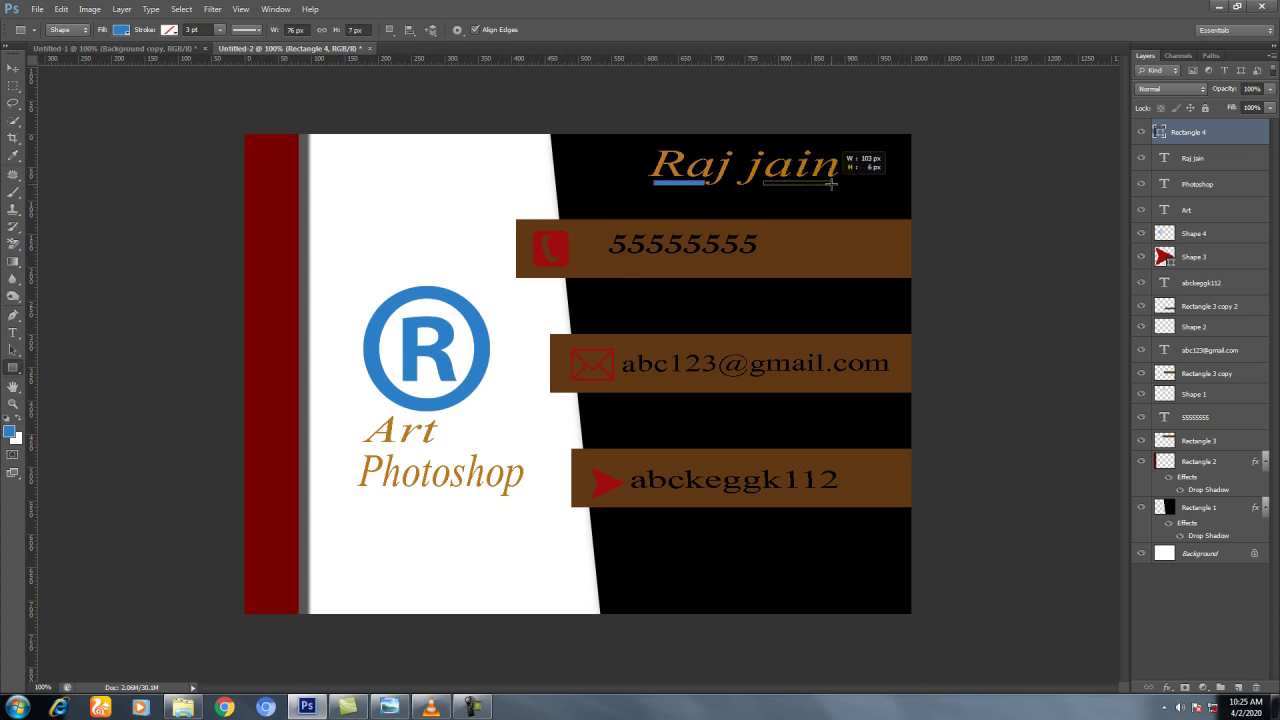
left_click_drag(832, 184, 834, 184)
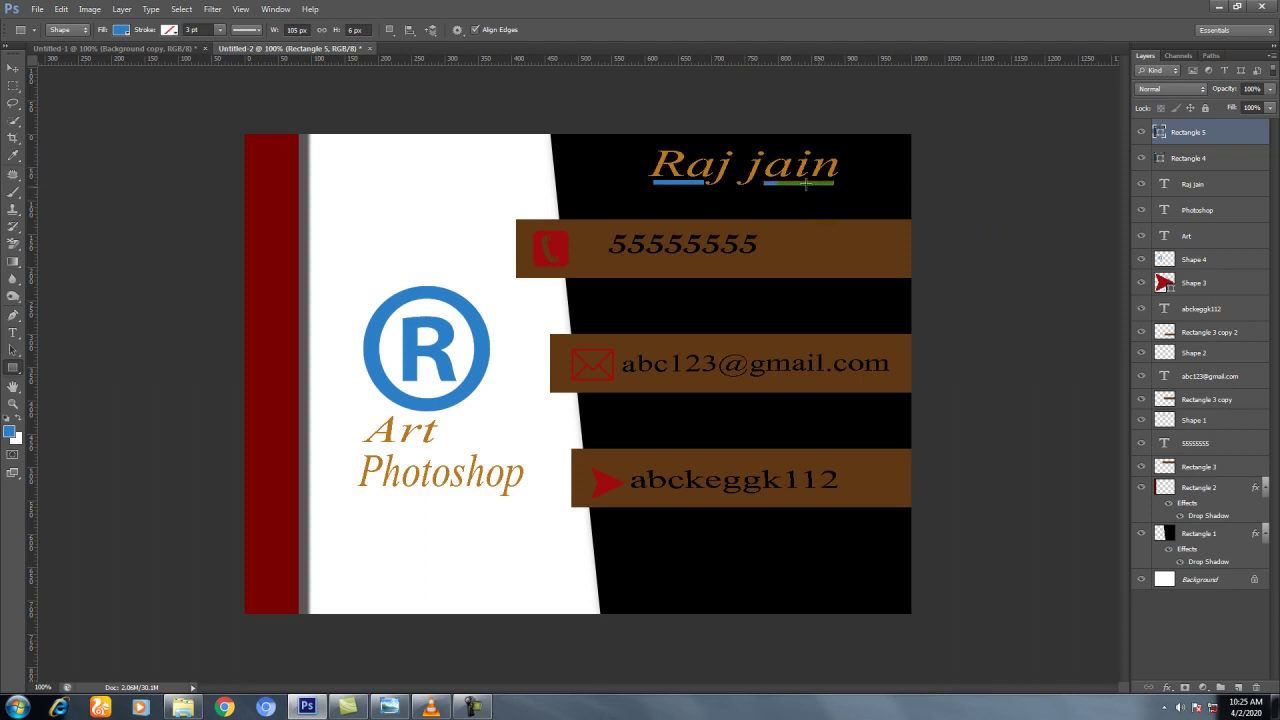
key("v")
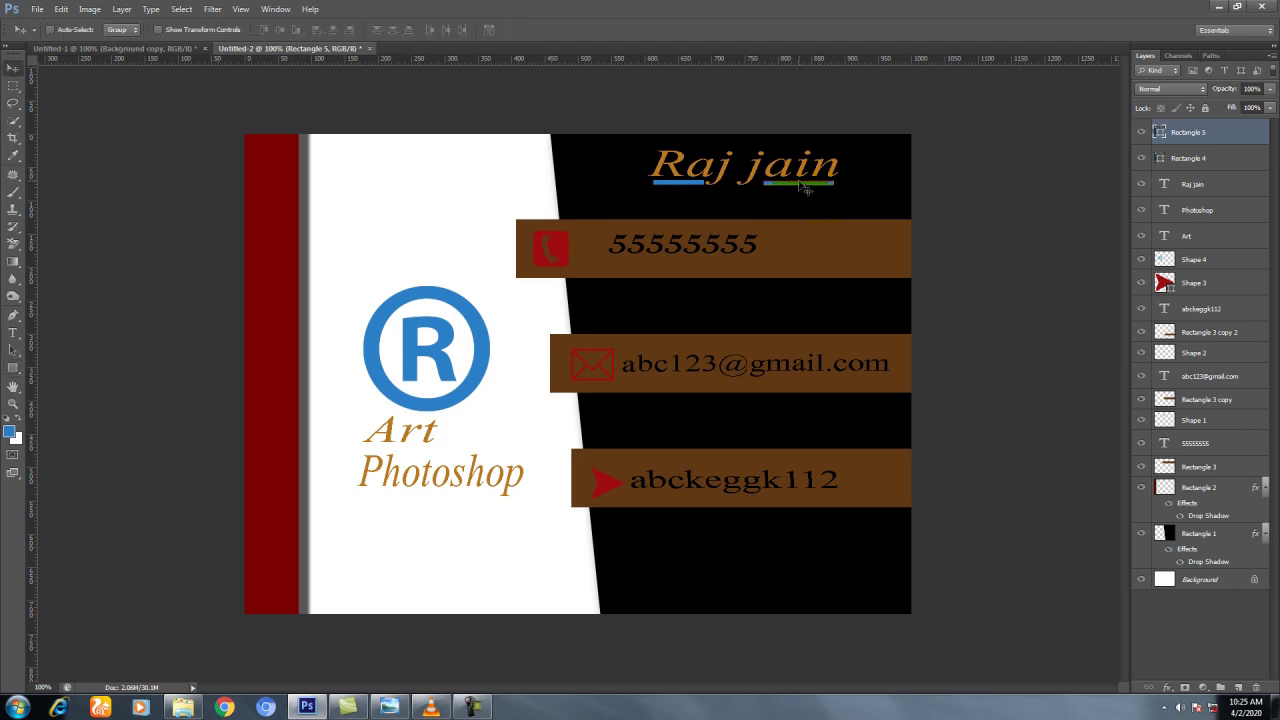
mouse_move(802, 186)
left_mouse_down()
mouse_move(791, 184)
mouse_move(820, 184)
left_mouse_up()
Rasterize the Rectangle 5 underline layer
right_click(1192, 132)
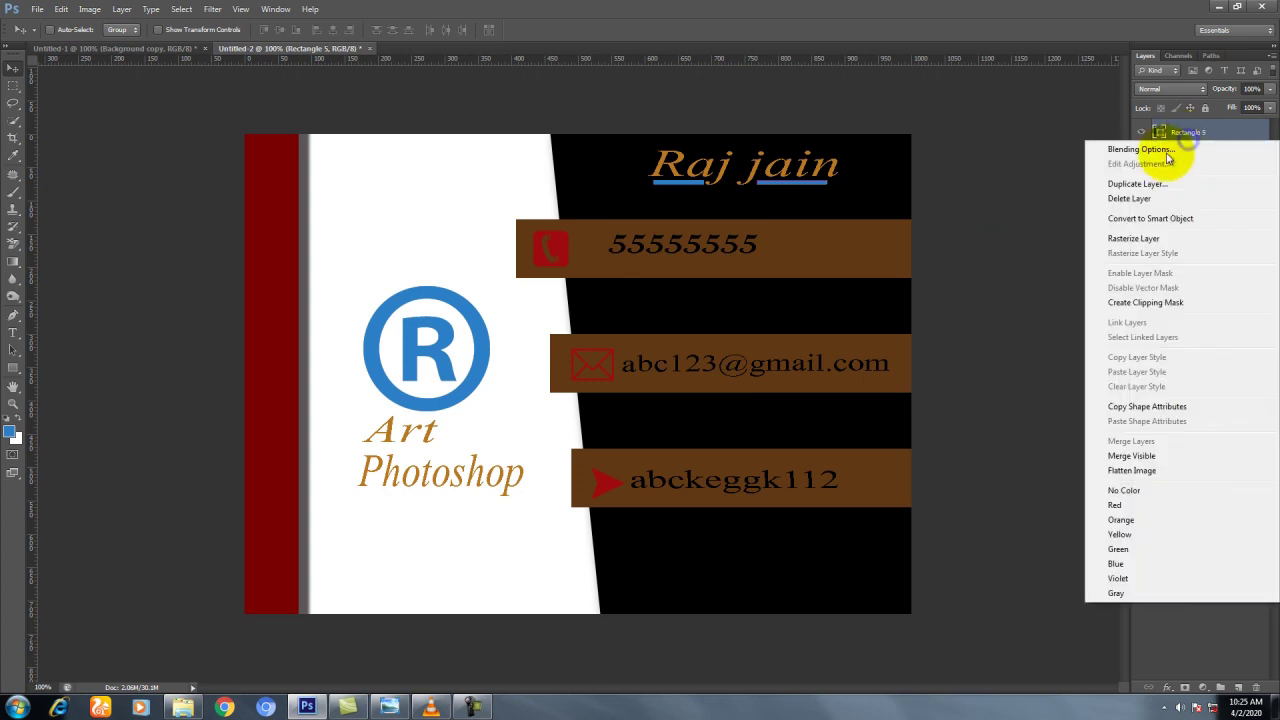
left_click(1140, 239)
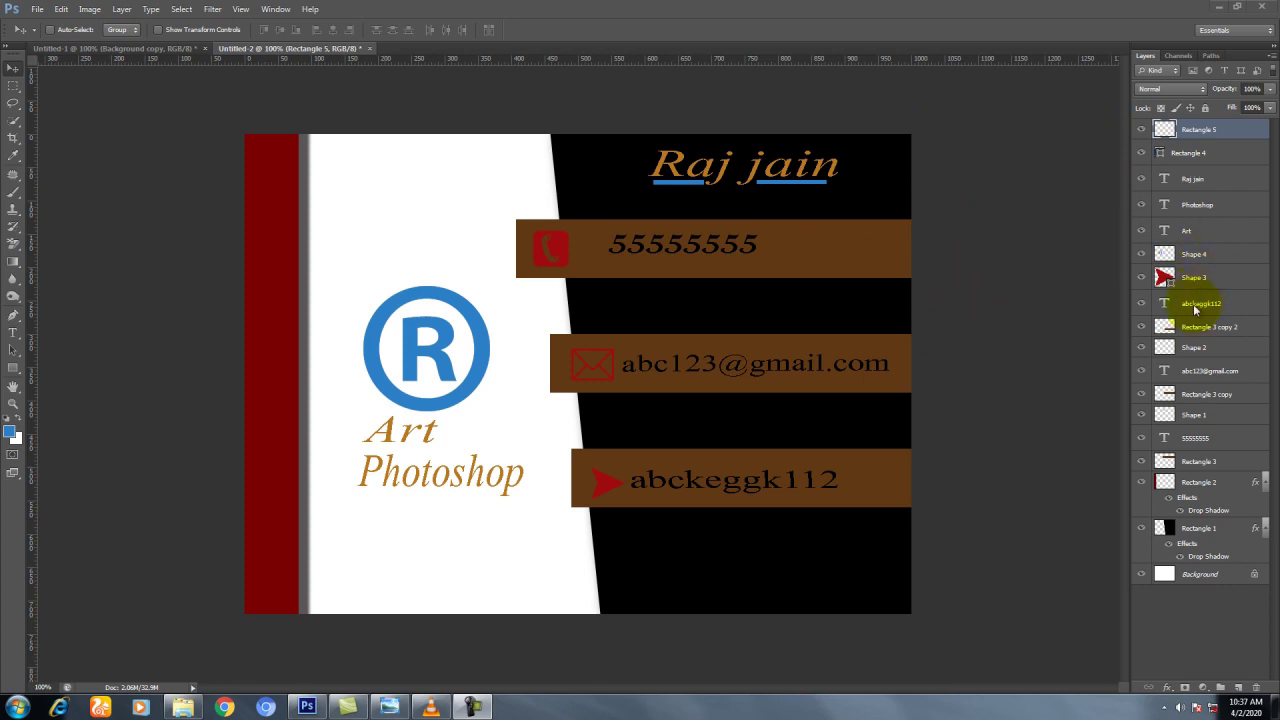
left_click(1196, 255)
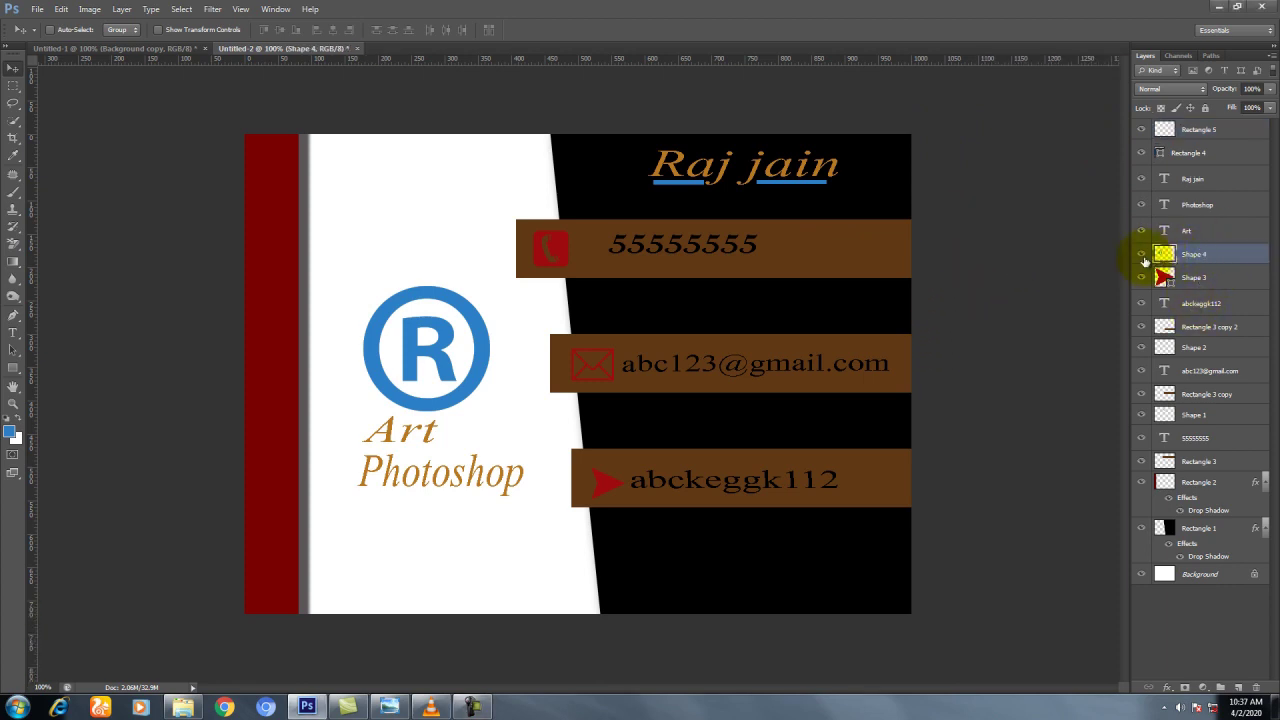
Enable Drop Shadow in the bottom brown bar's Layer Style
left_click(1140, 328)
left_click(1140, 328)
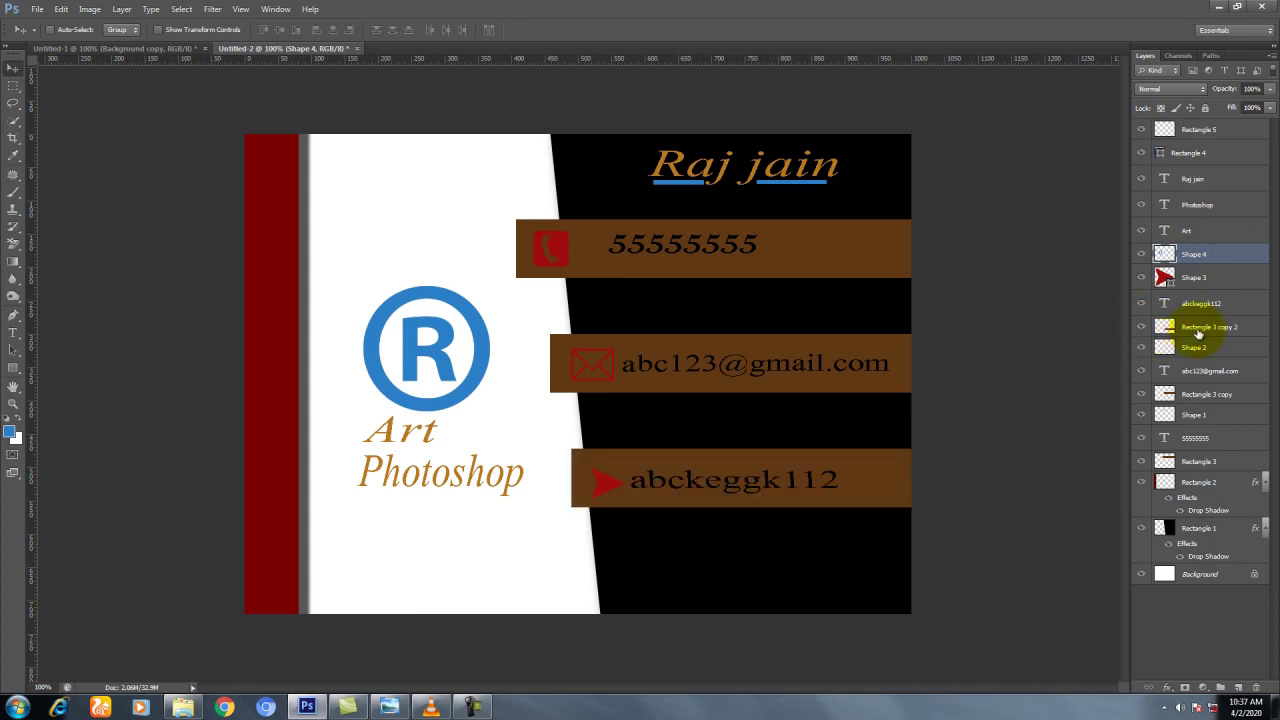
left_click(1198, 330)
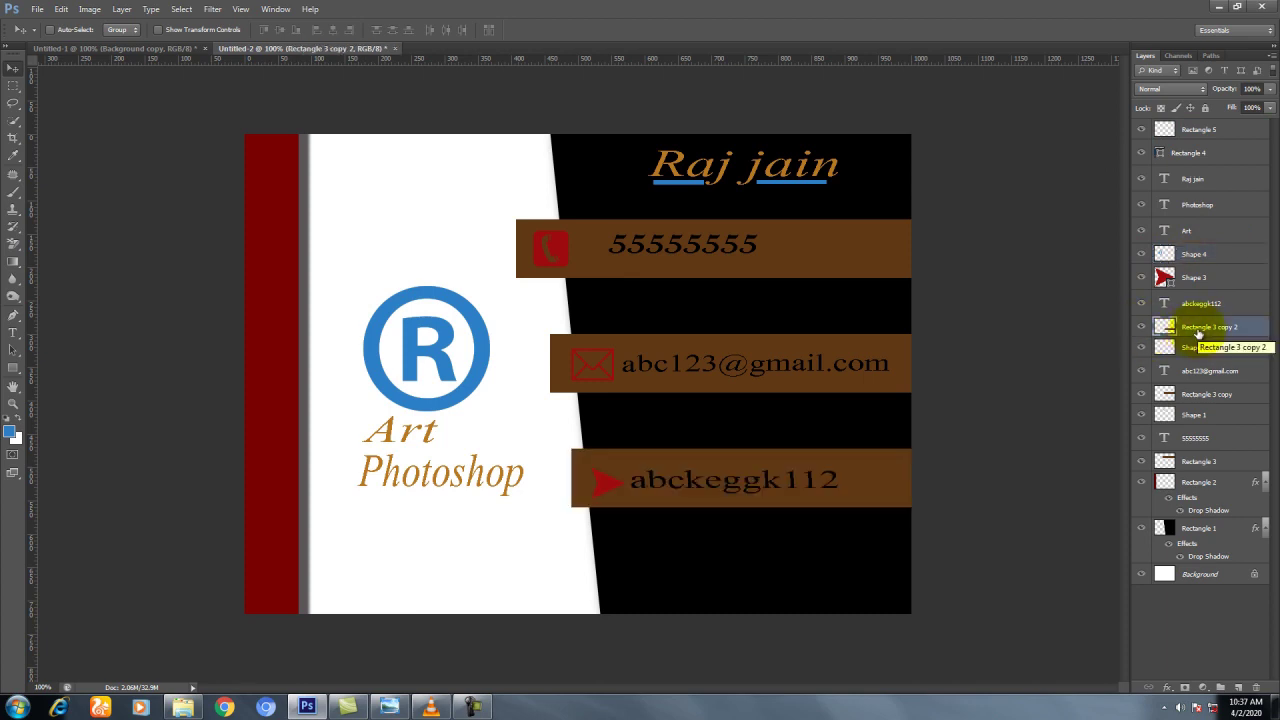
double_click(1168, 329)
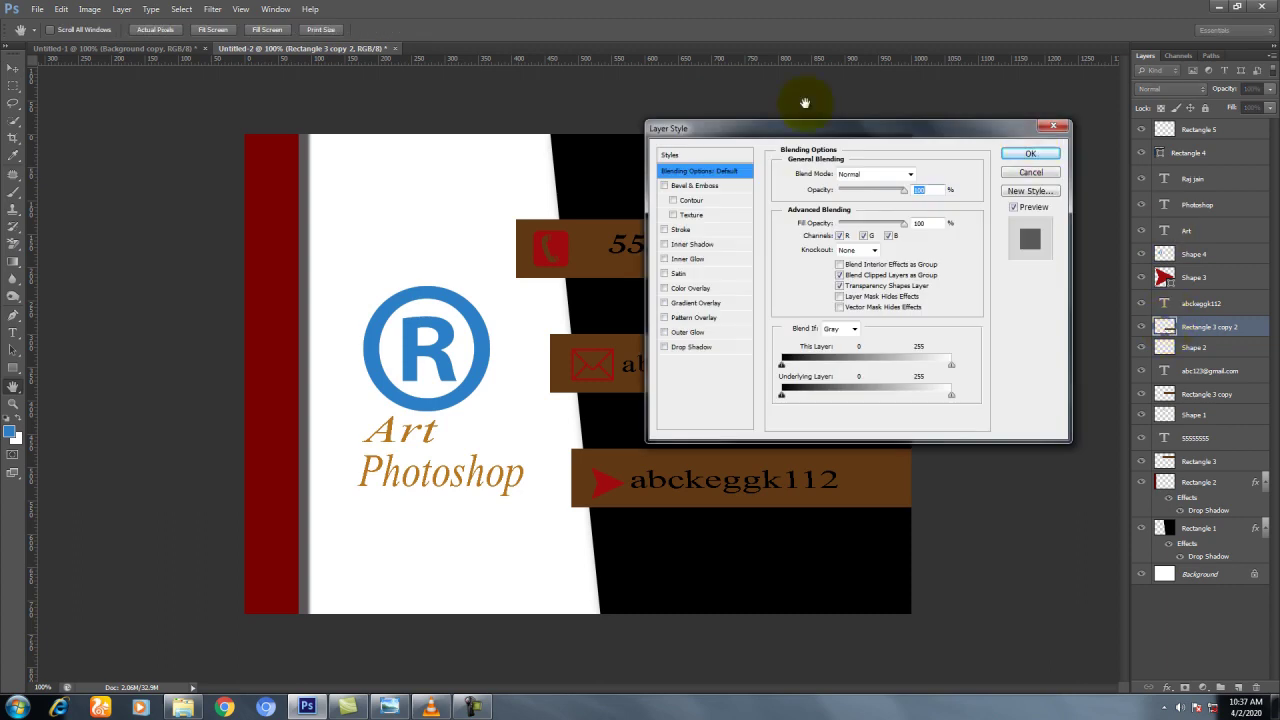
left_click_drag(789, 129, 829, 91)
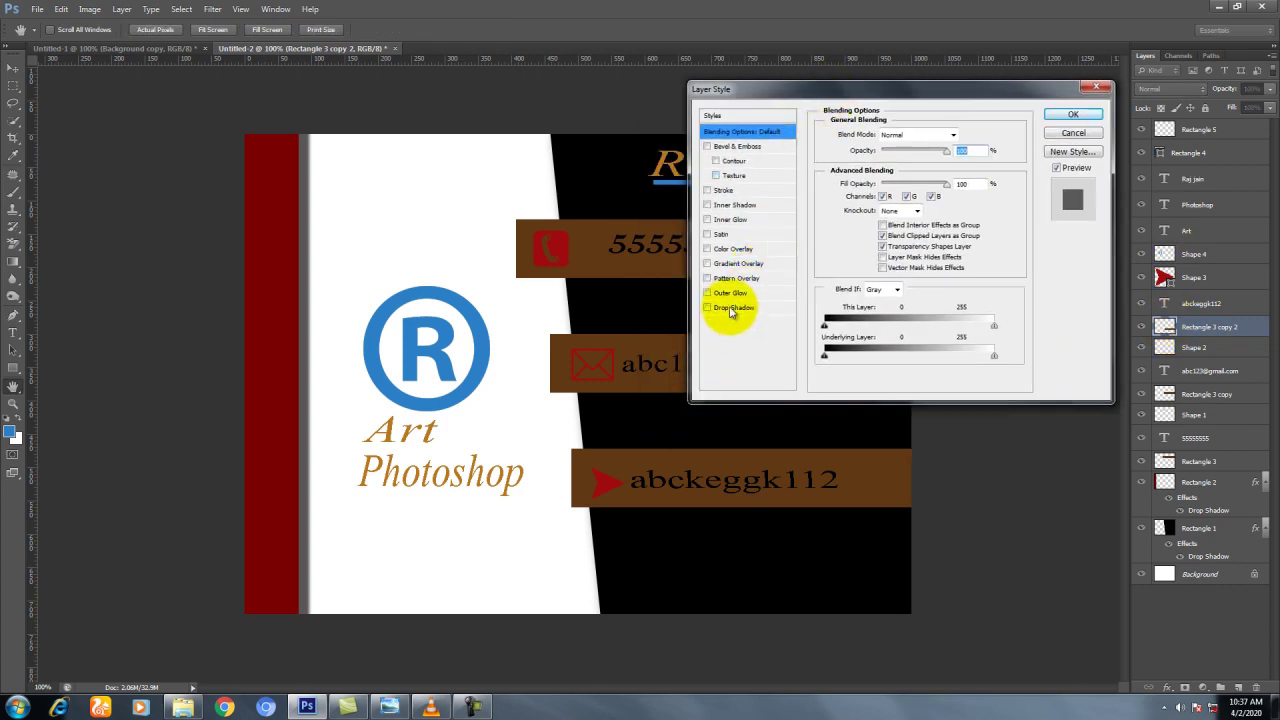
left_click(731, 308)
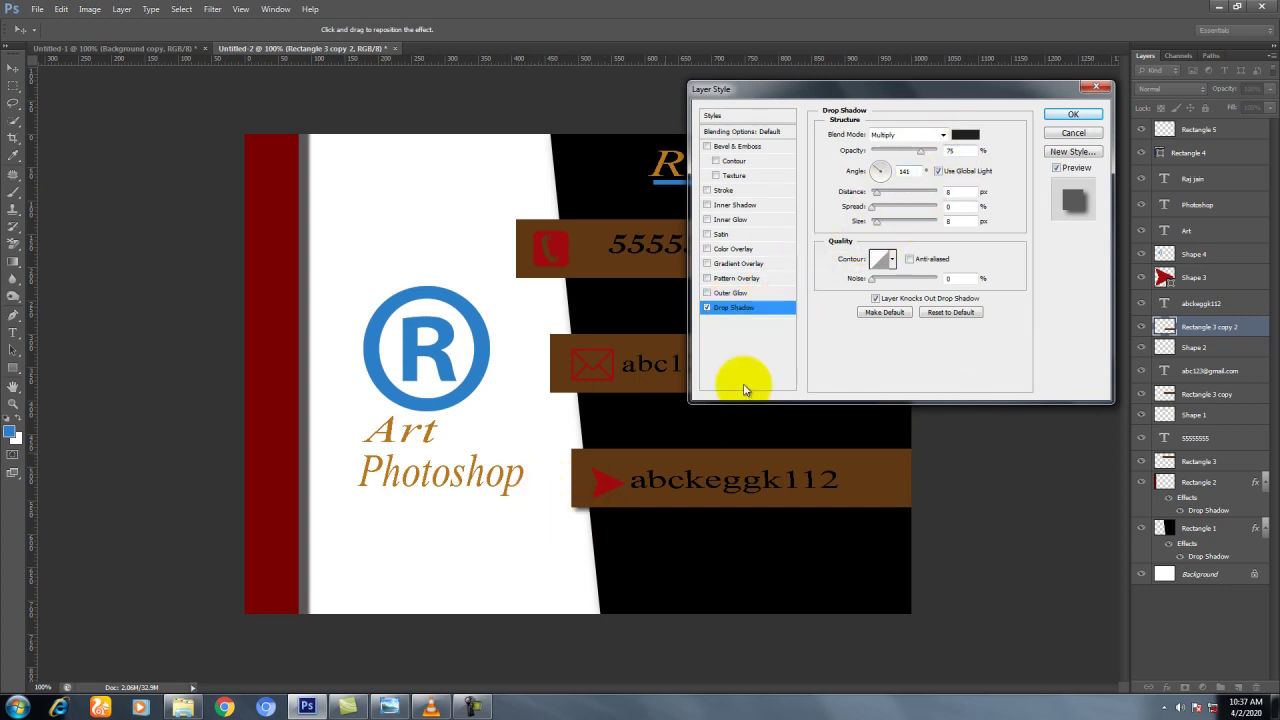
Set the bottom bar's drop shadow to 120° angle, 10 px distance, 3% spread, 1 px size
left_click(879, 198)
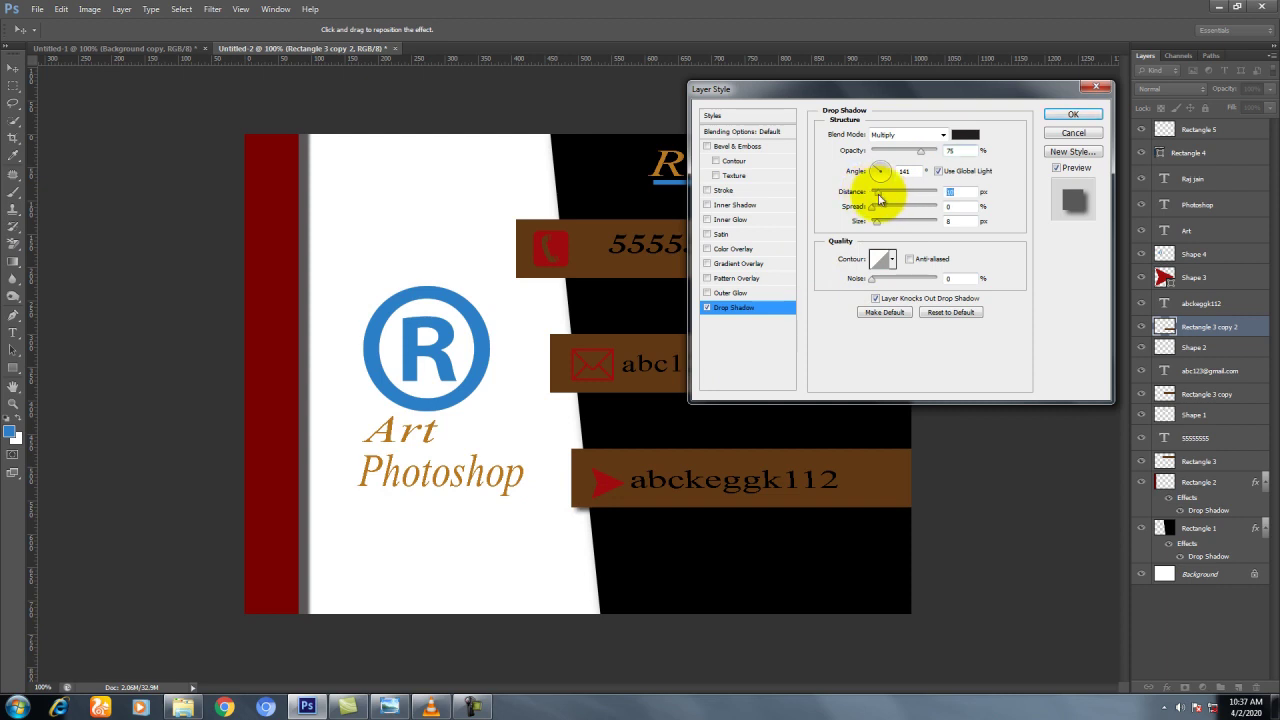
type("10")
left_click(882, 171)
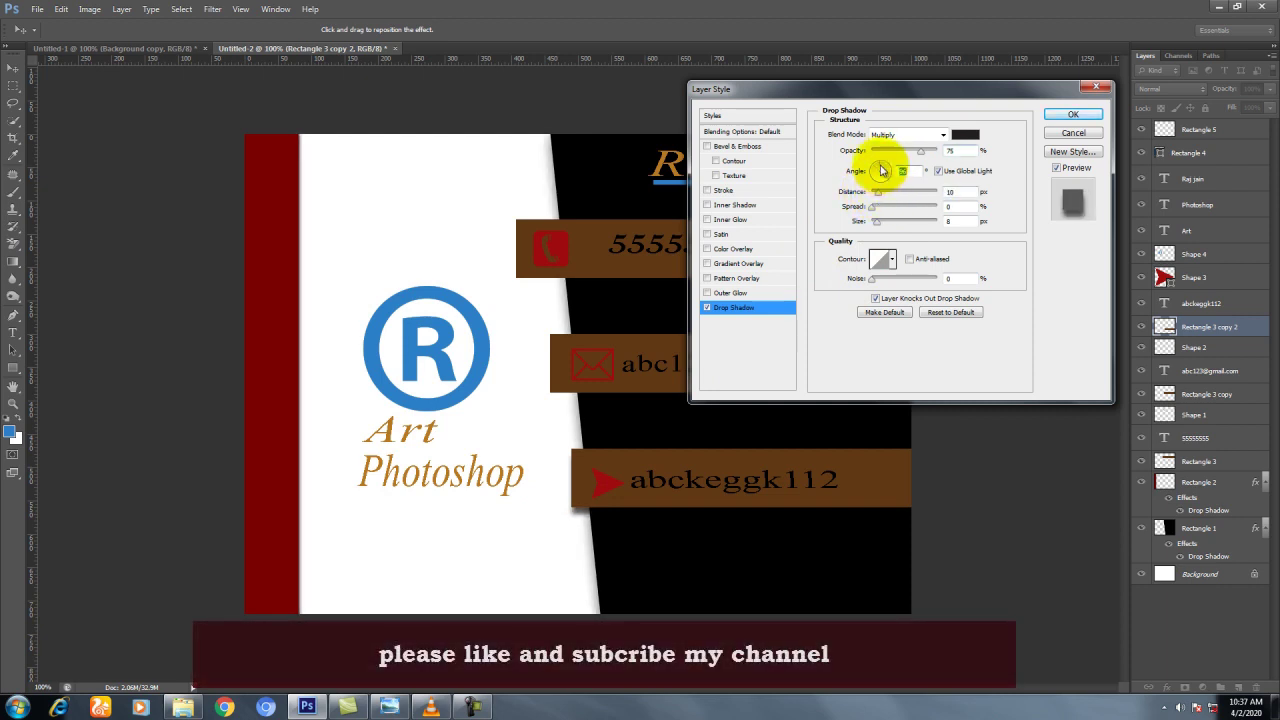
left_click_drag(880, 170, 882, 172)
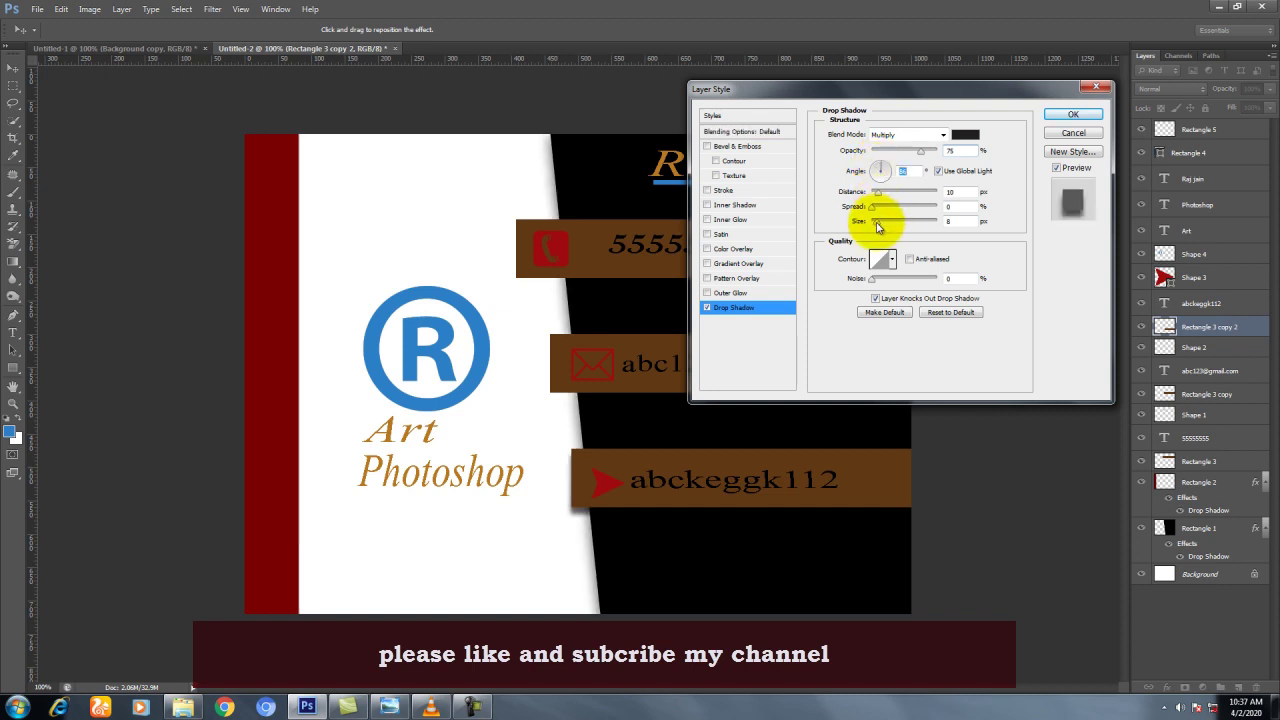
mouse_move(877, 226)
left_mouse_down()
mouse_move(884, 210)
mouse_move(877, 225)
left_mouse_up()
left_click_drag(877, 225, 879, 228)
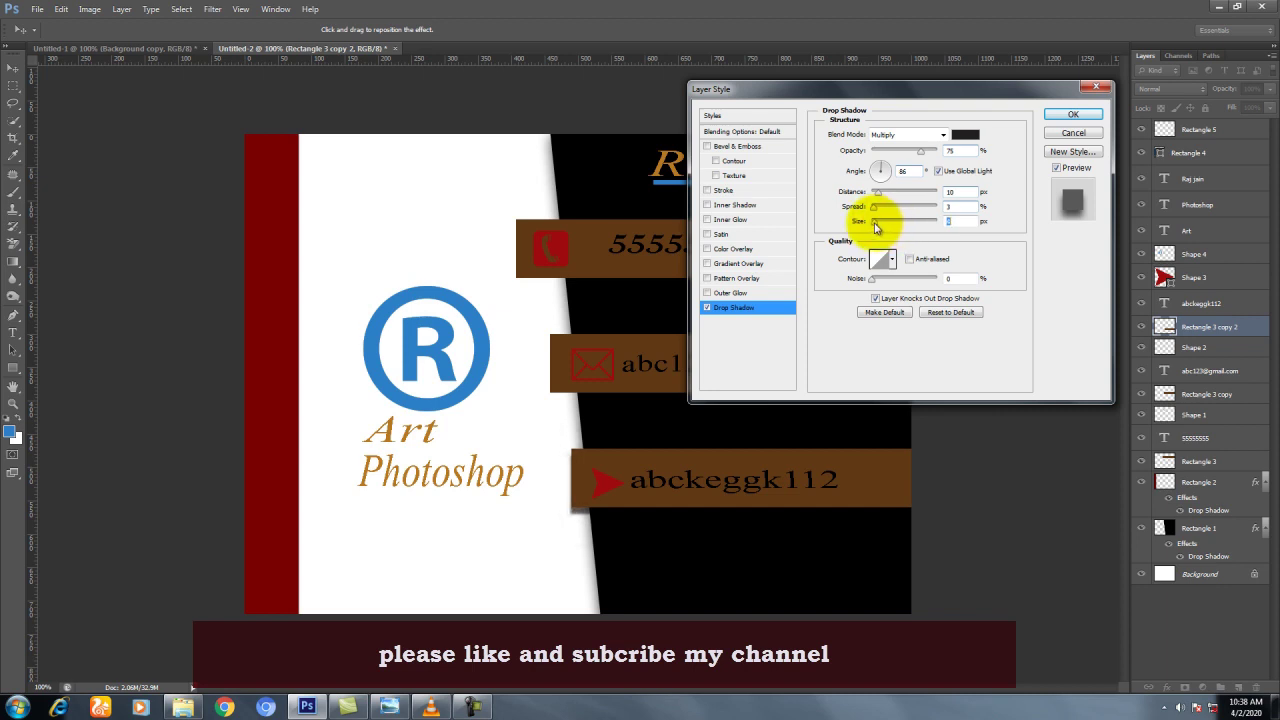
left_click_drag(875, 228, 872, 224)
left_click_drag(885, 179, 878, 170)
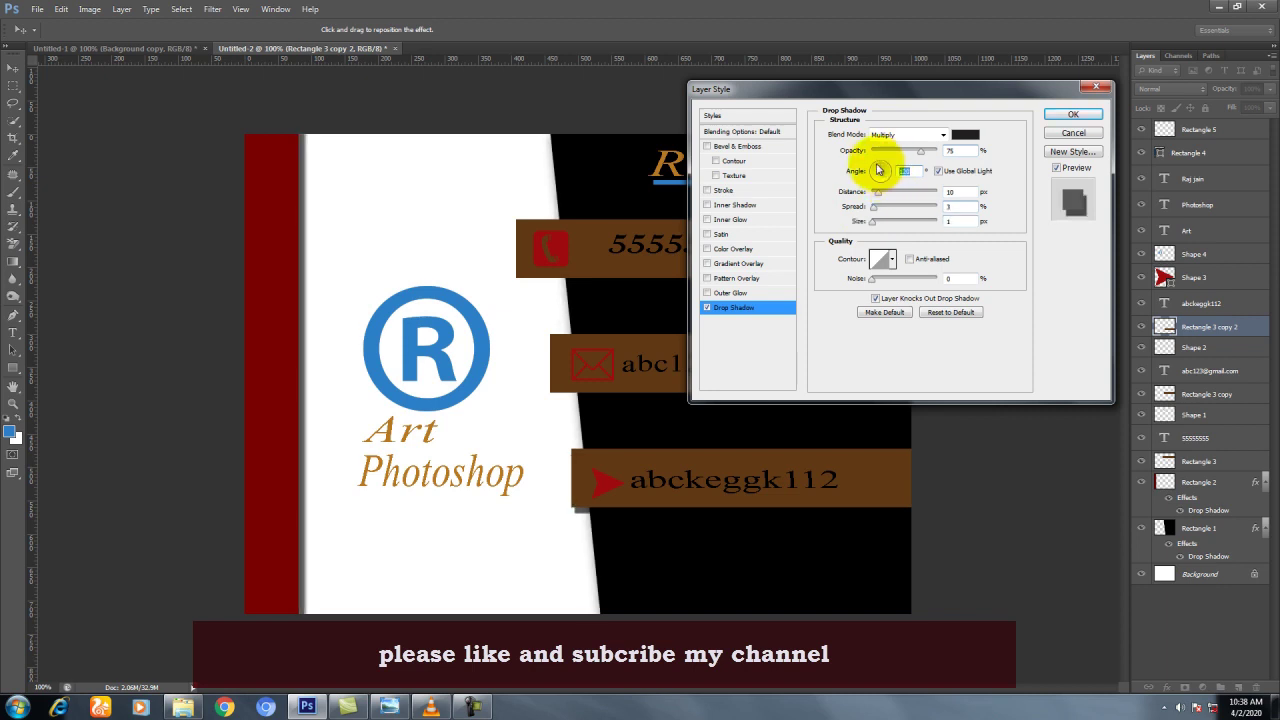
mouse_move(588, 500)
left_mouse_down()
mouse_move(576, 489)
mouse_move(571, 508)
left_mouse_up()
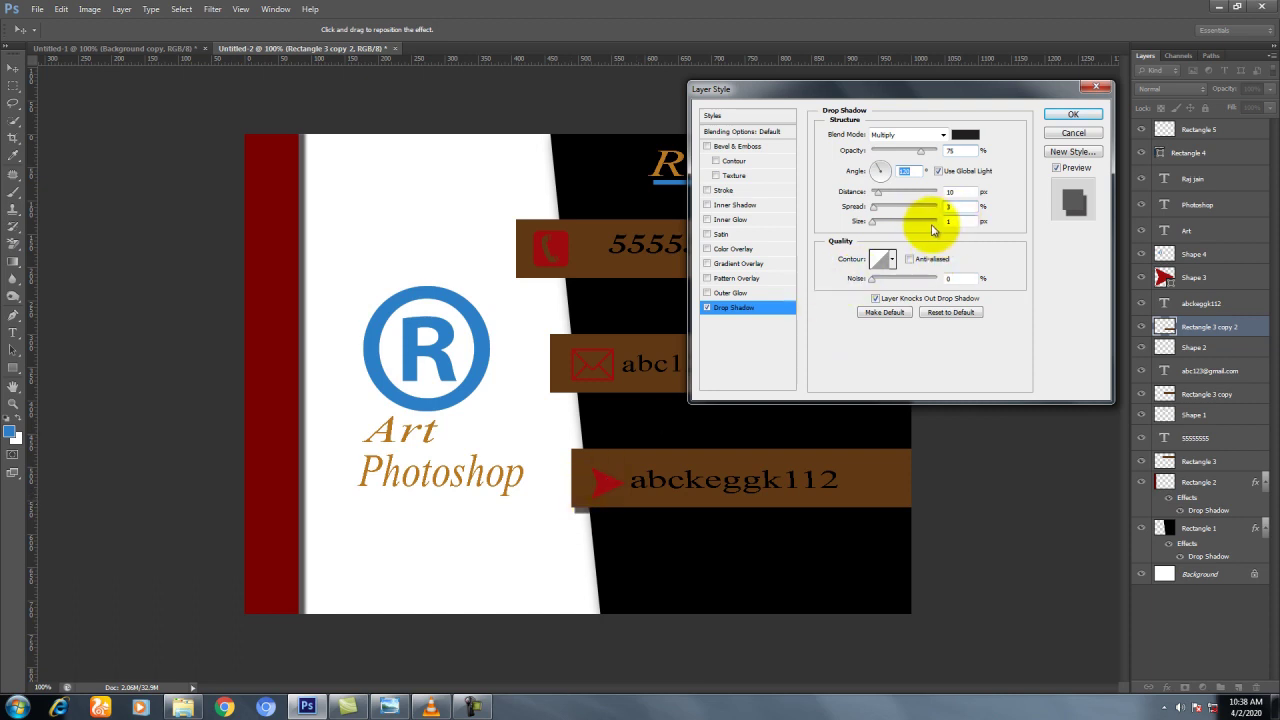
left_click(873, 208)
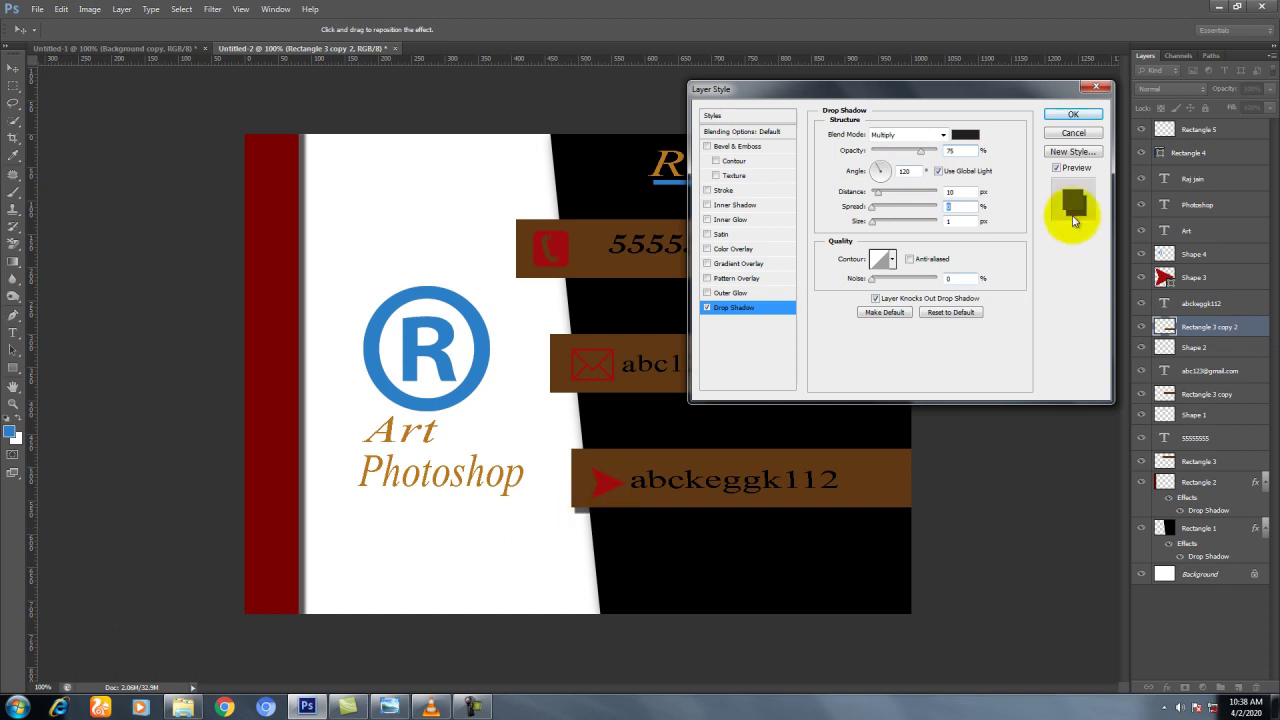
Colour the bottom bar's drop shadow blue-grey #434870 and apply the layer style
left_click(965, 134)
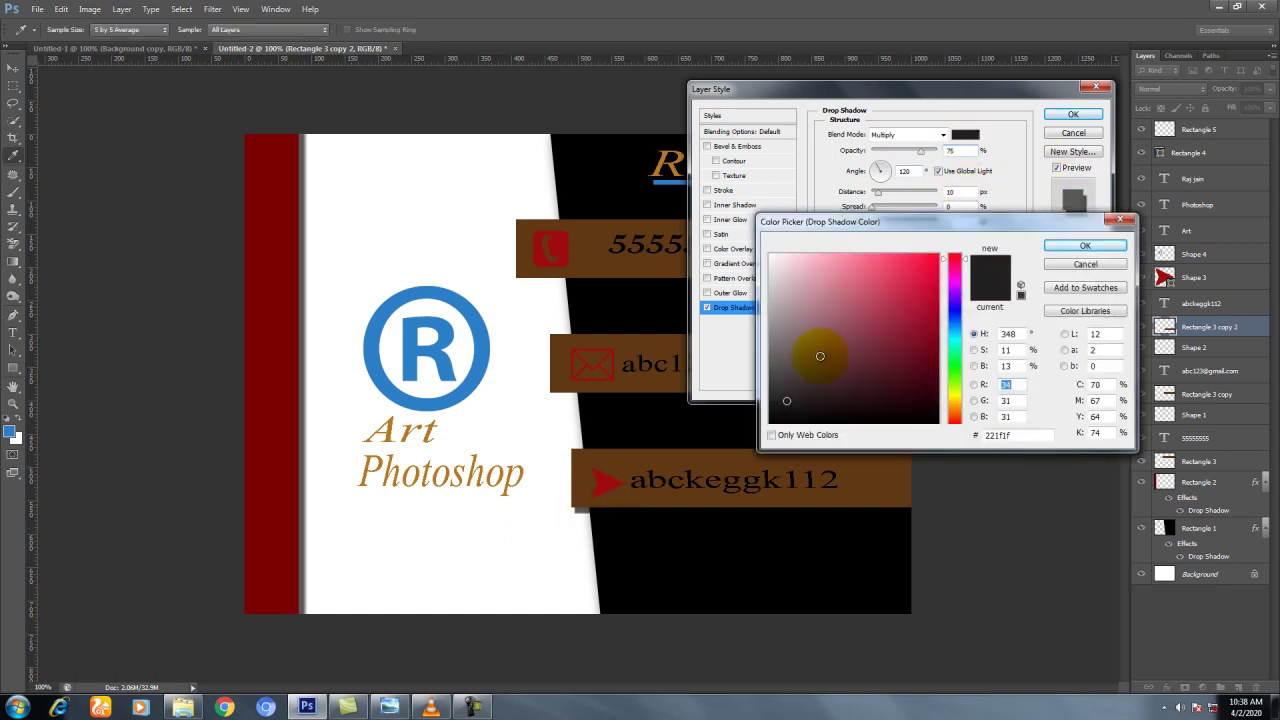
left_click(851, 314)
left_click(877, 343)
left_click(836, 305)
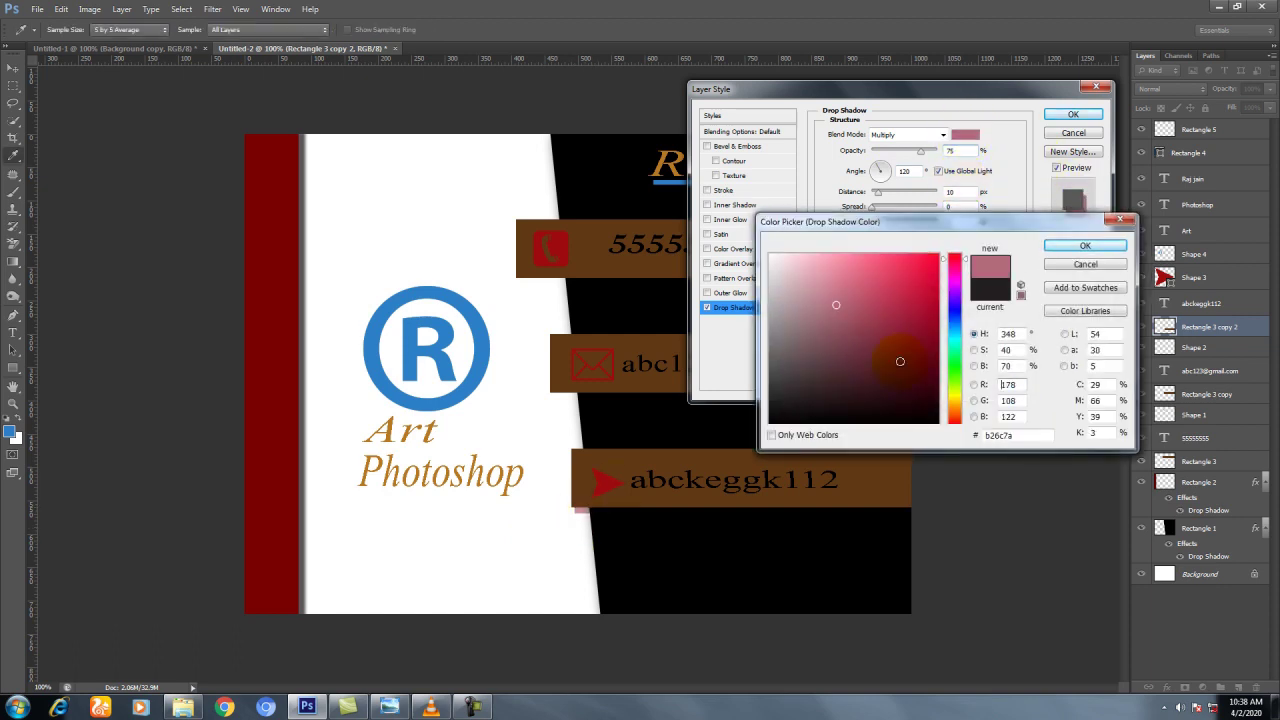
left_click(910, 413)
left_click(943, 380)
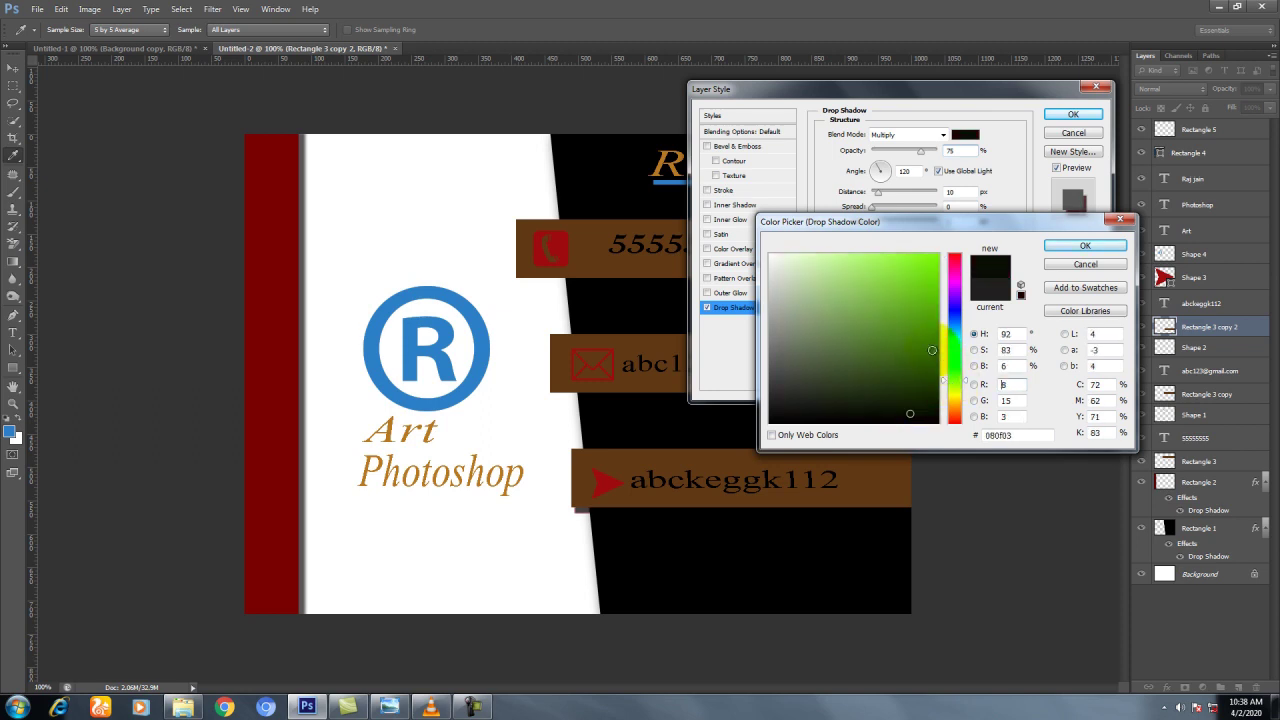
left_click(878, 336)
left_click(856, 321)
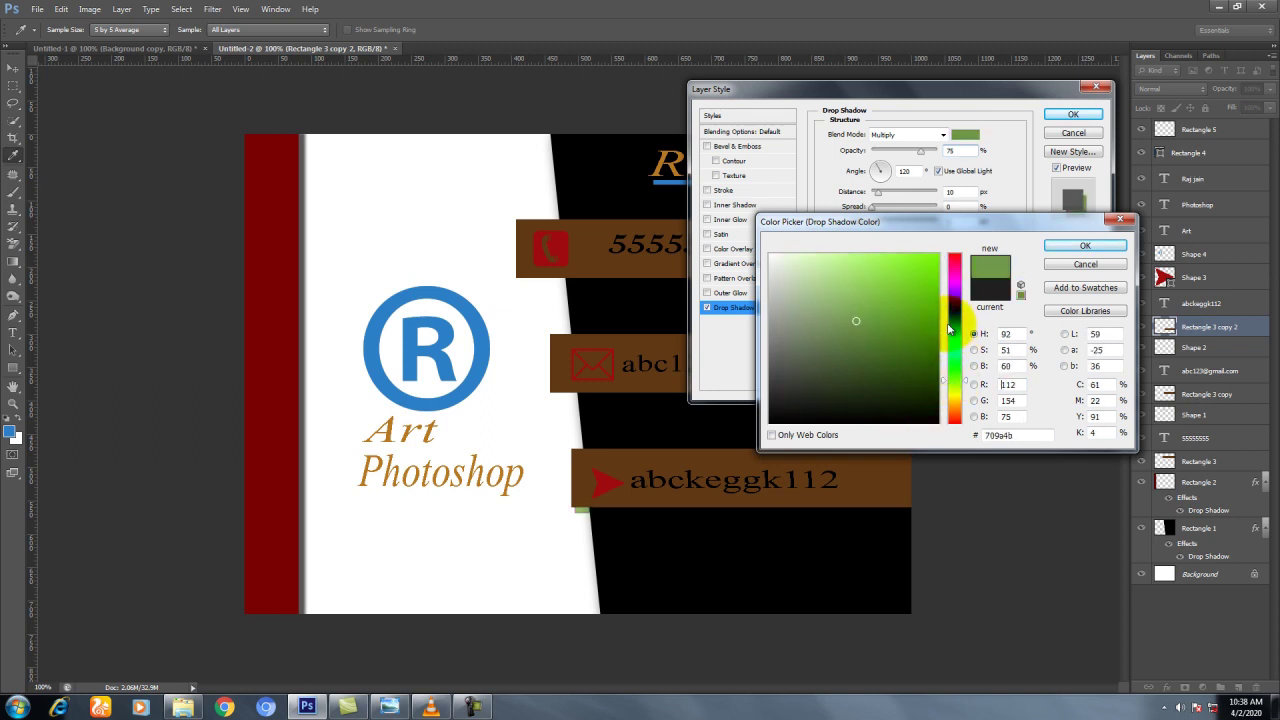
left_click(950, 313)
left_click(834, 306)
left_click(837, 349)
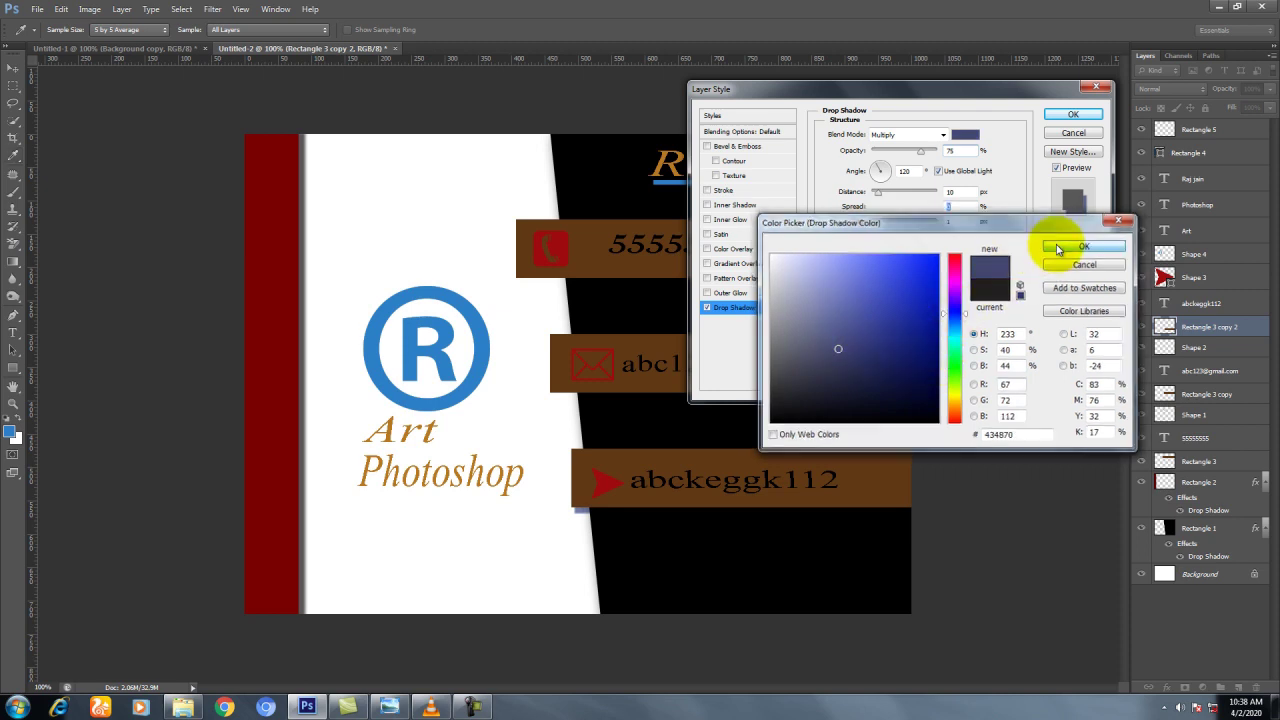
left_click(1085, 245)
left_click(1066, 116)
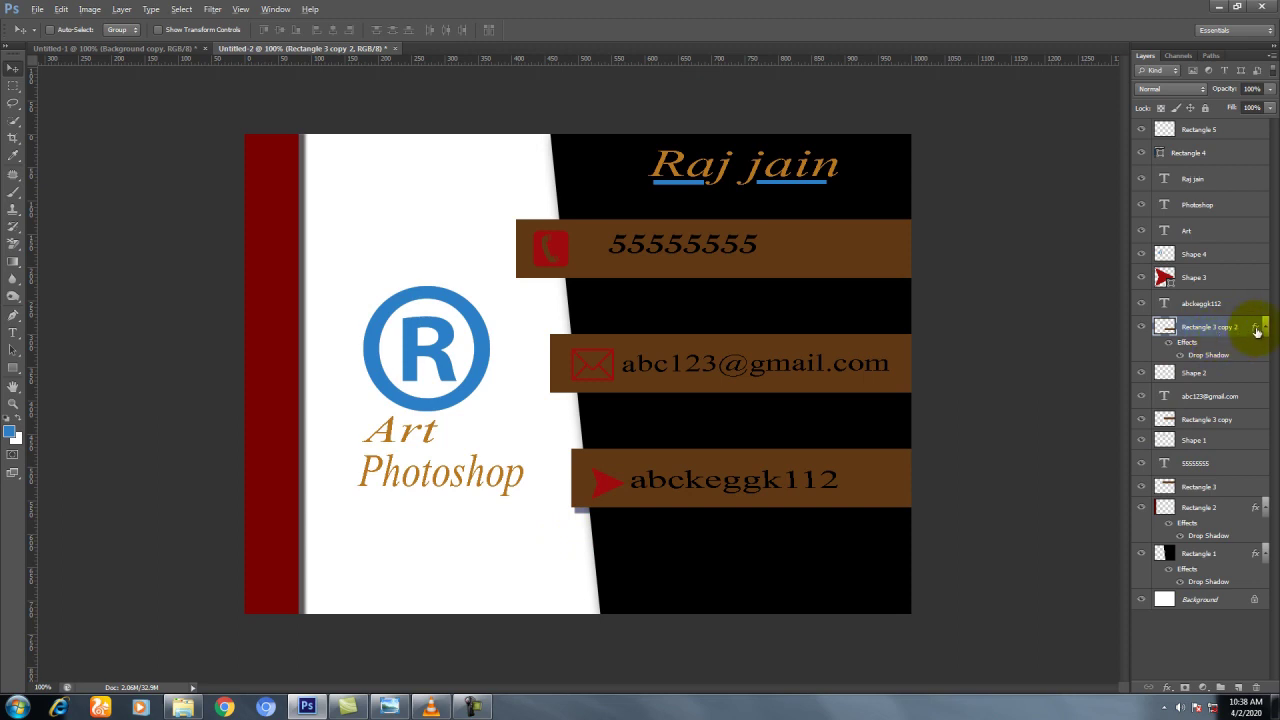
Copy the Rectangle 3 copy 2 drop shadow onto the middle and top brown bars
left_click_drag(1255, 326, 1246, 517)
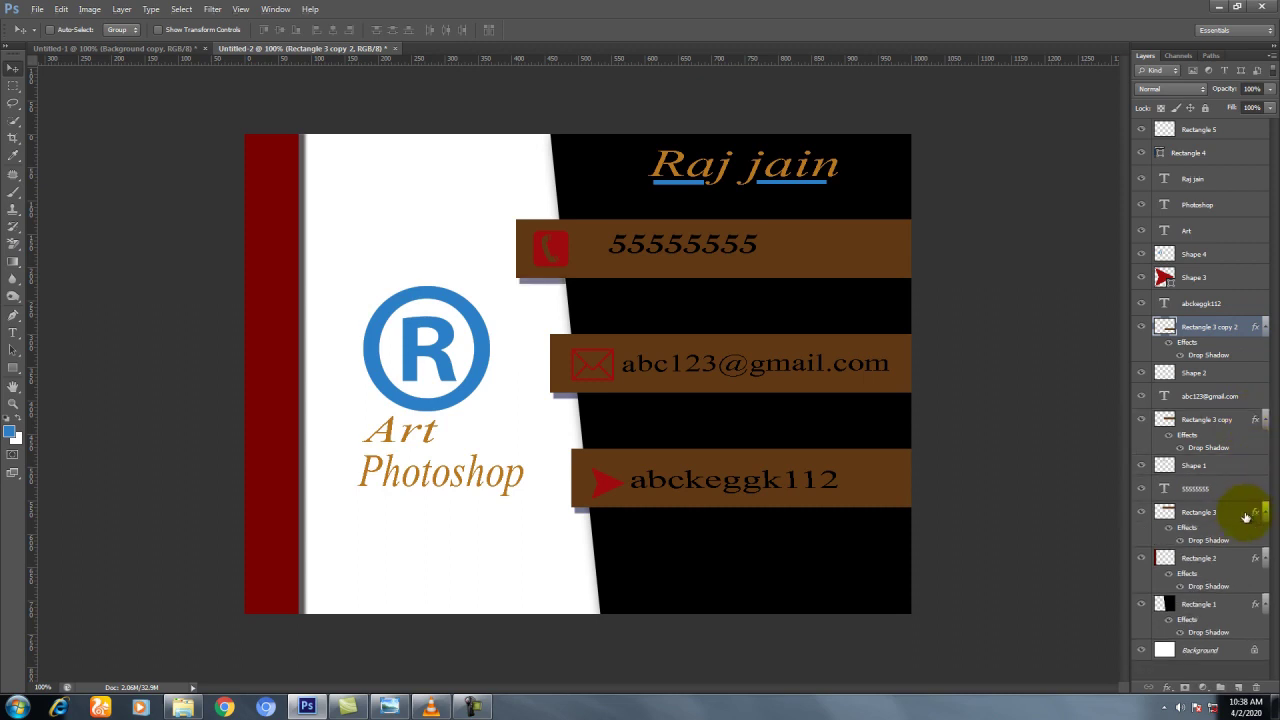